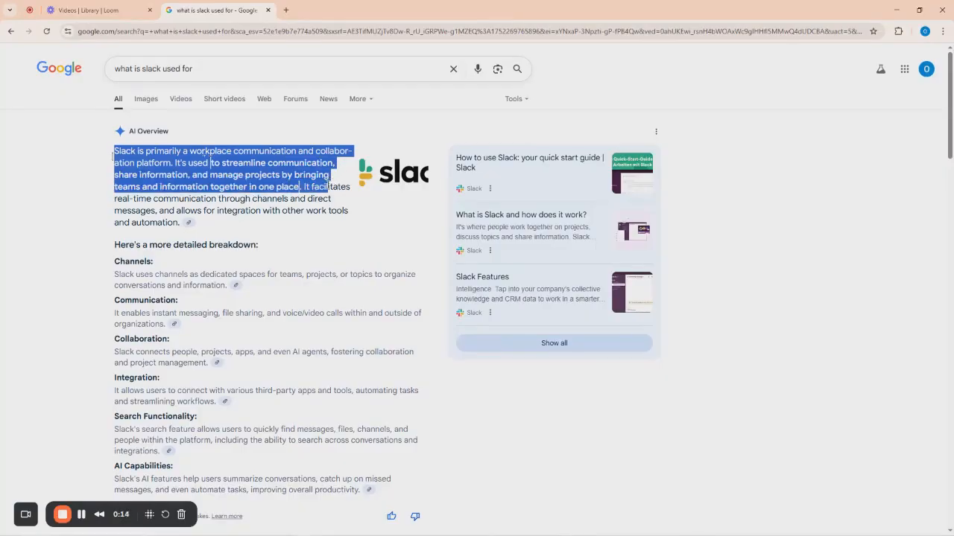
Highlight the AI Overview's opening sentences about workplace communication, collaboration and sharing information.
click(163, 181)
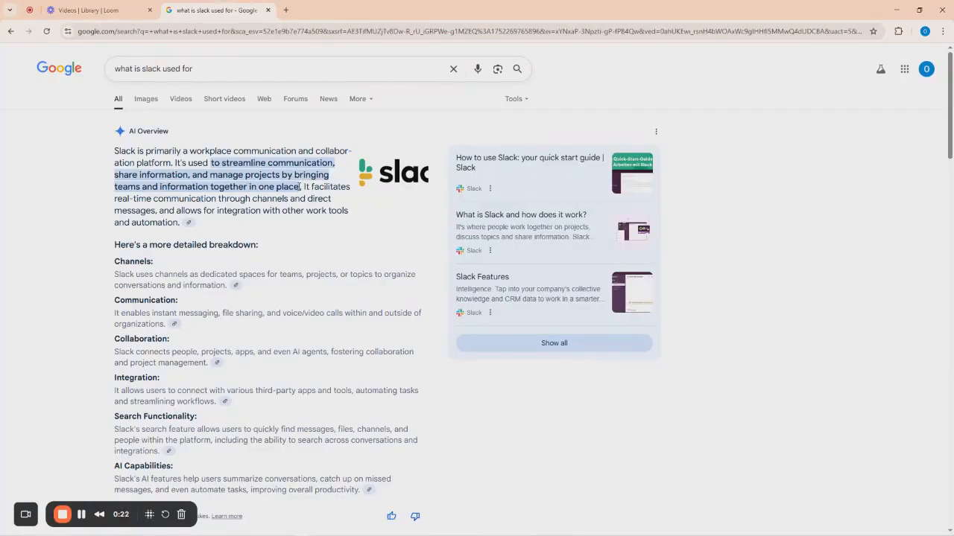
drag(300, 187, 114, 150)
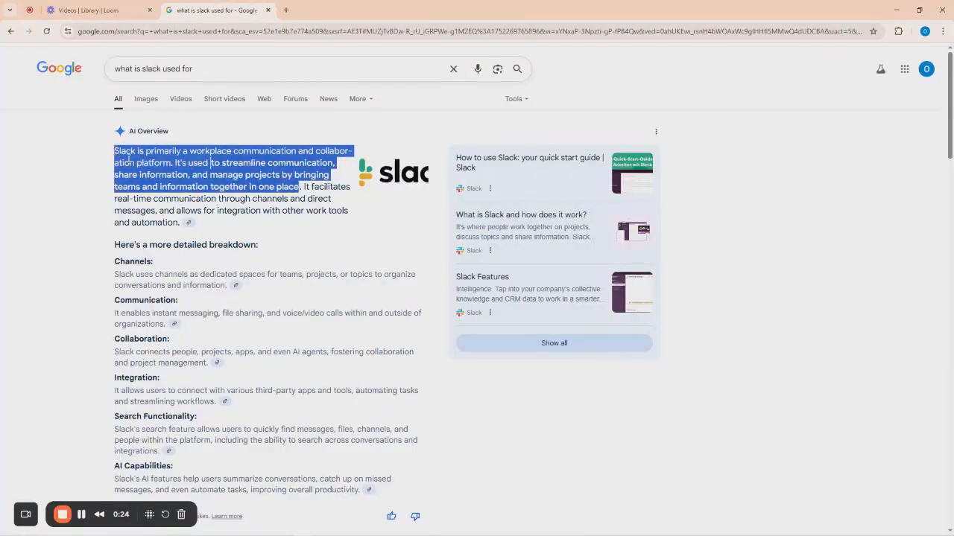
click(128, 158)
drag(190, 151, 293, 151)
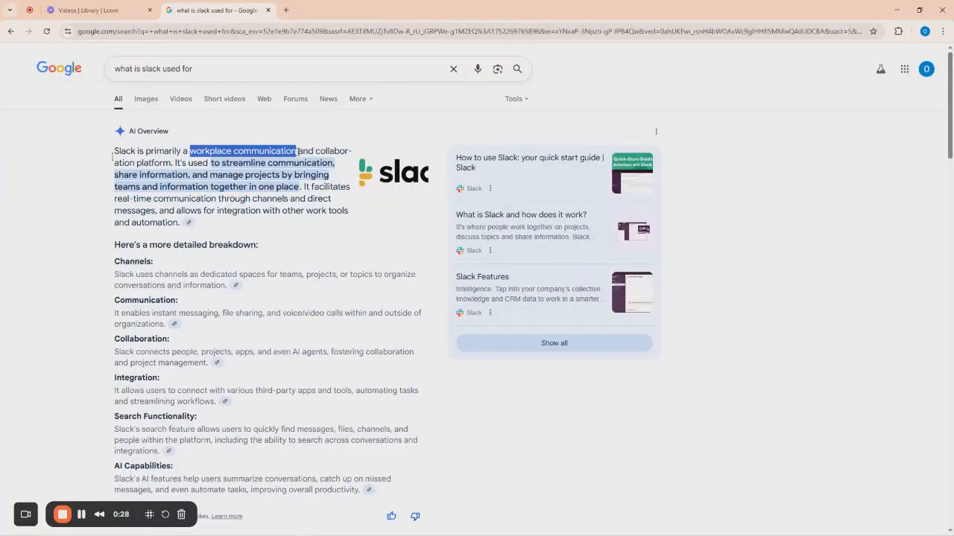
drag(172, 162, 106, 168)
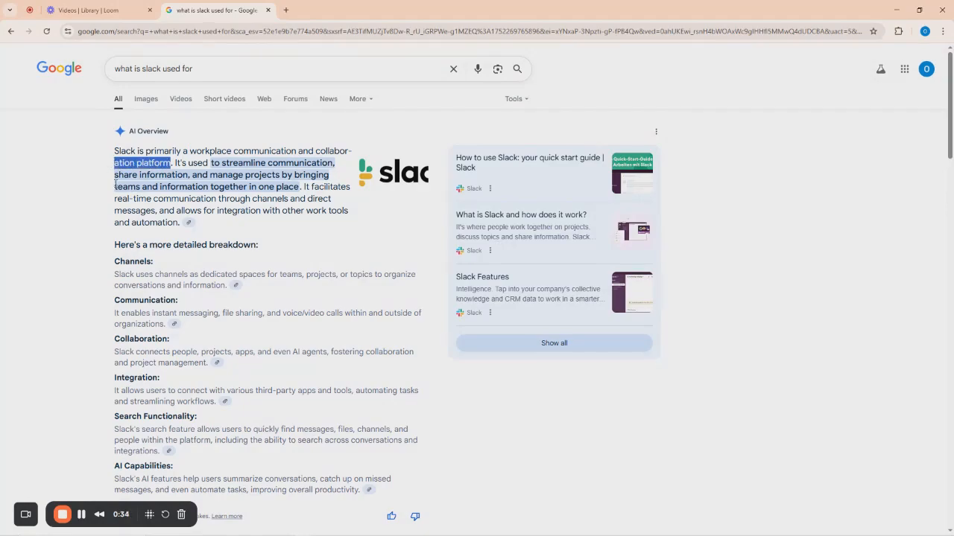
drag(112, 182, 209, 176)
click(254, 176)
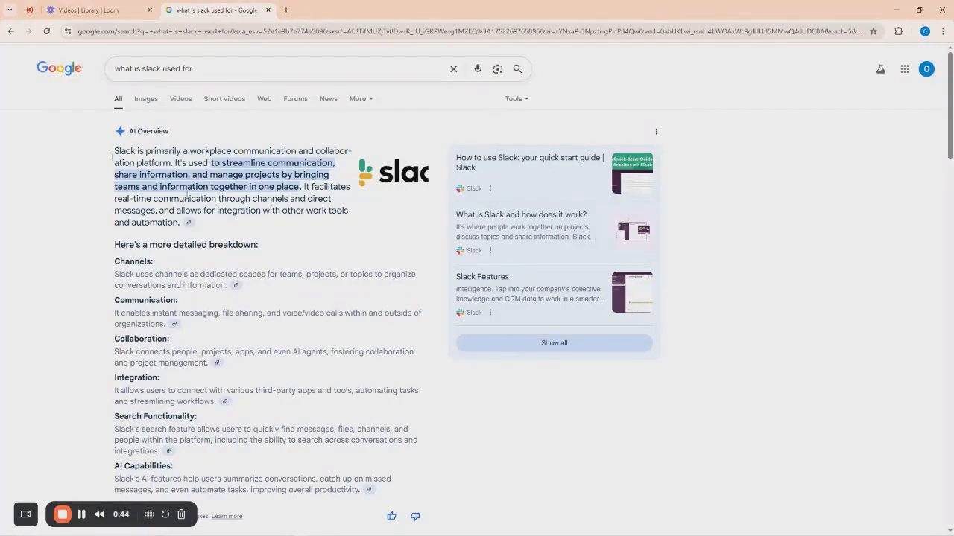
Highlight the Channels, Communication, Collaboration, Integration, Search Functionality and AI Capabilities headings.
scroll(247, 265, down, 2)
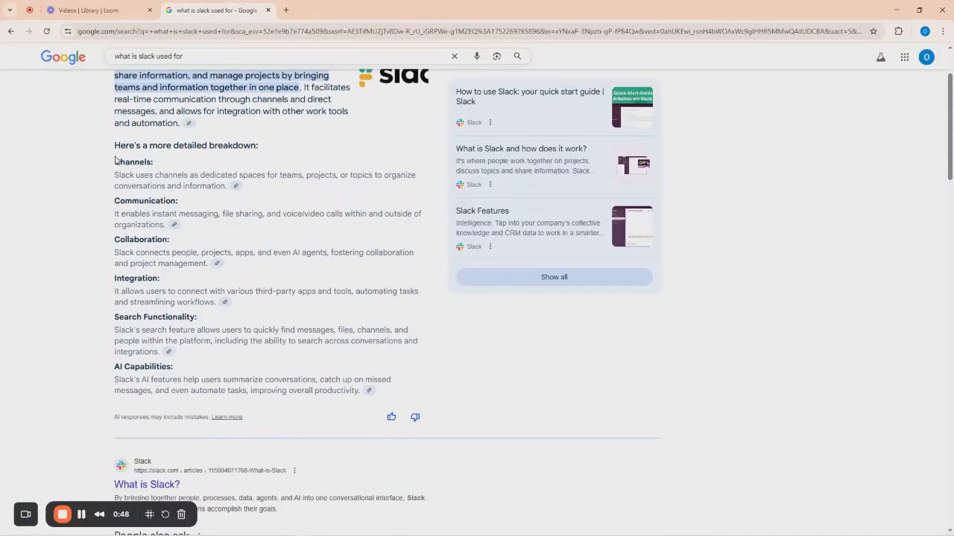
drag(111, 164, 156, 167)
drag(112, 201, 179, 201)
drag(112, 239, 202, 240)
drag(114, 278, 159, 278)
drag(111, 319, 224, 324)
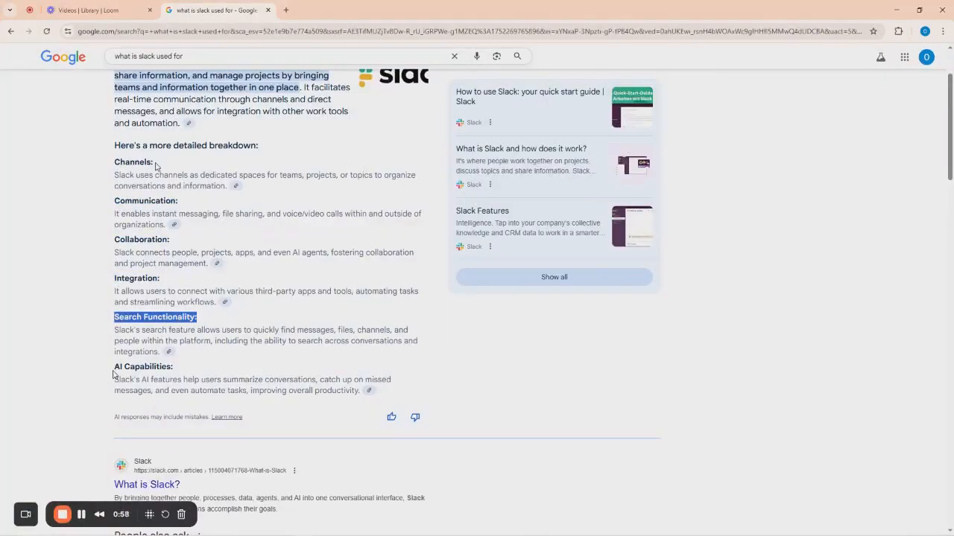
drag(105, 370, 193, 370)
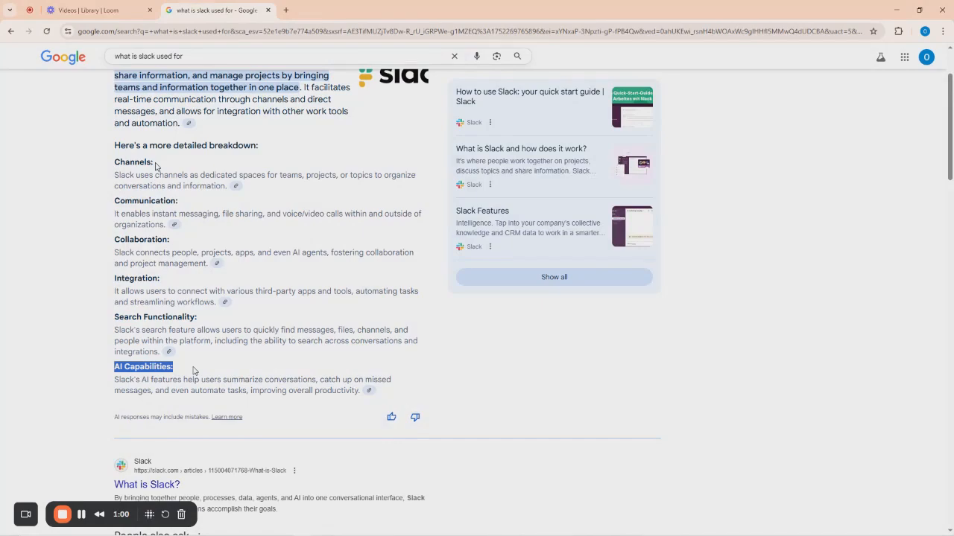
scroll(224, 307, up, 2)
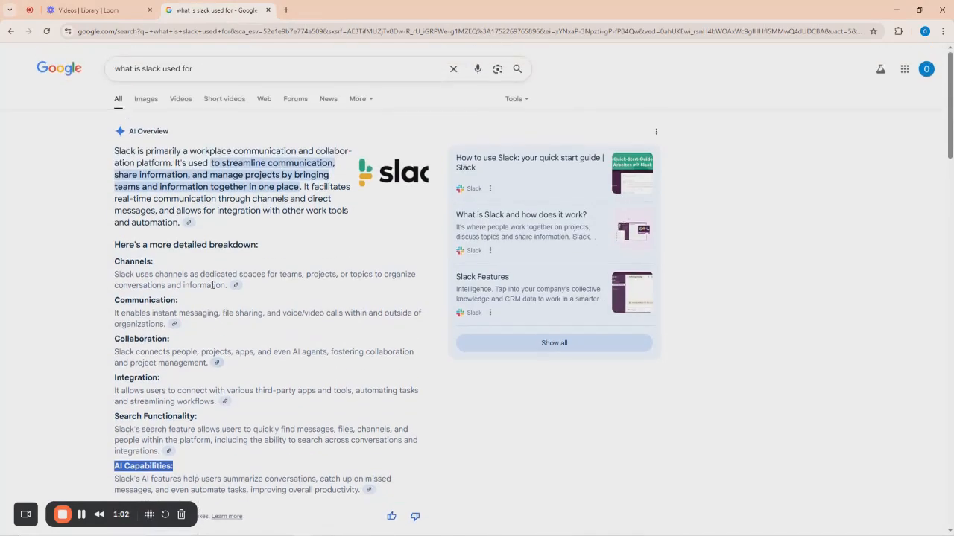
click(259, 187)
Re-highlight the workplace communication and streamline communication phrases in the overview.
drag(190, 151, 294, 151)
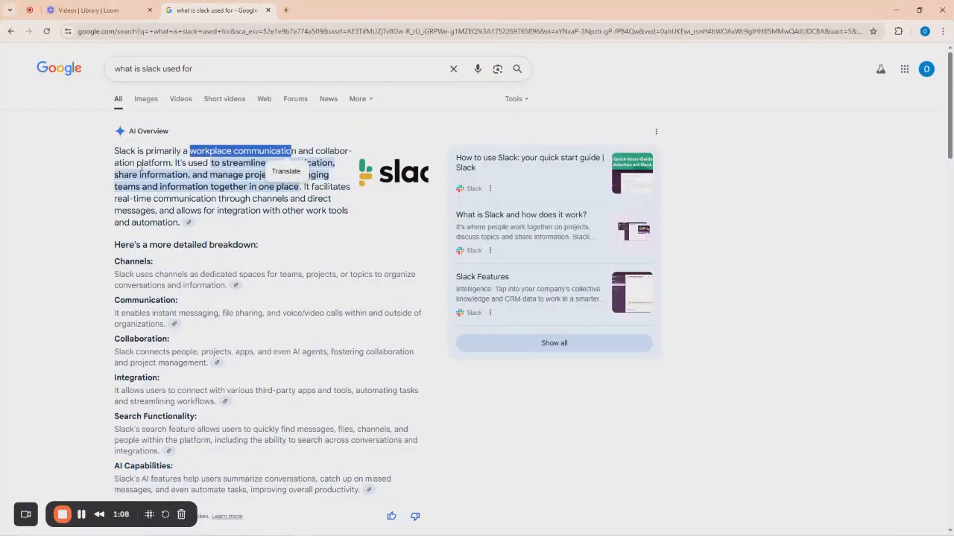
click(190, 166)
drag(223, 163, 339, 165)
drag(110, 179, 292, 177)
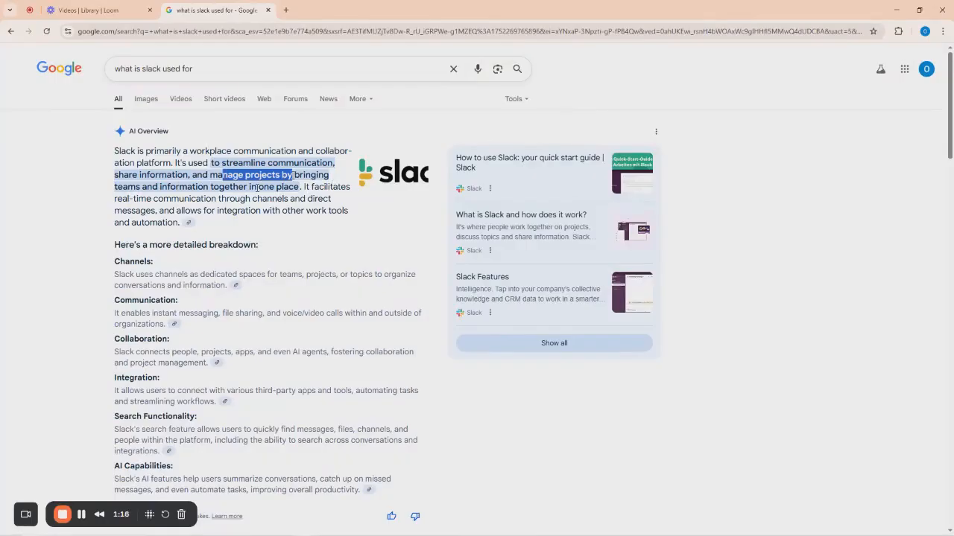
click(226, 187)
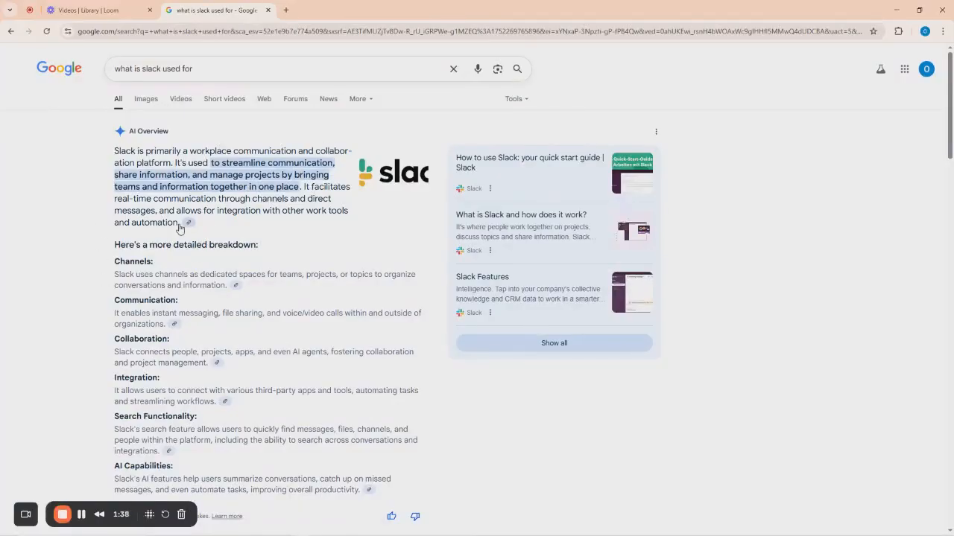
Go to slack.com and select its address for copying.
click(181, 31)
text(slack.com)
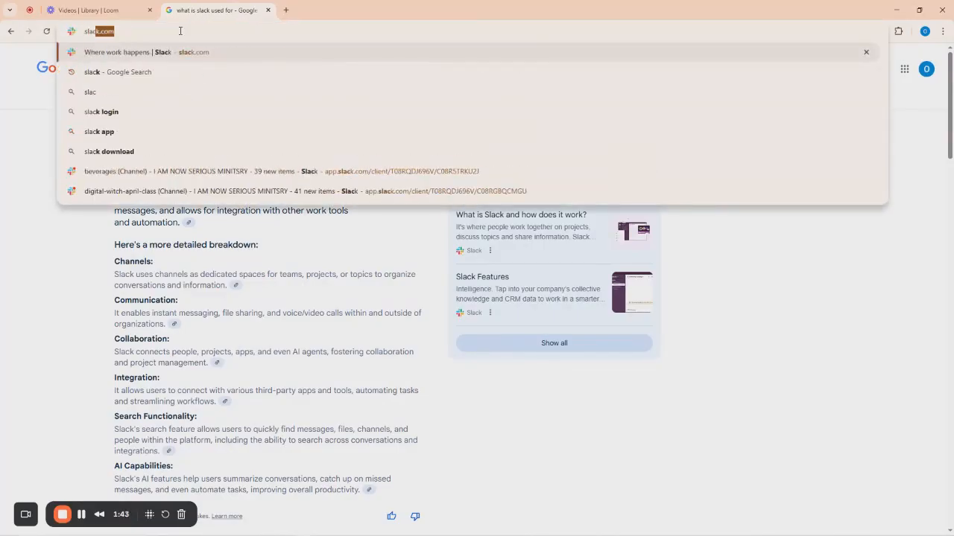
key(Return)
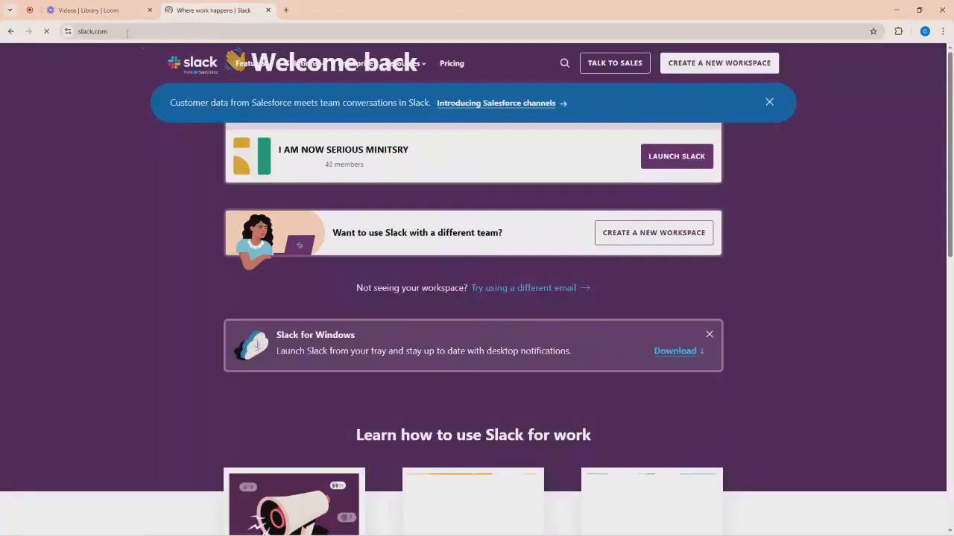
click(126, 33)
key(ctrl+c)
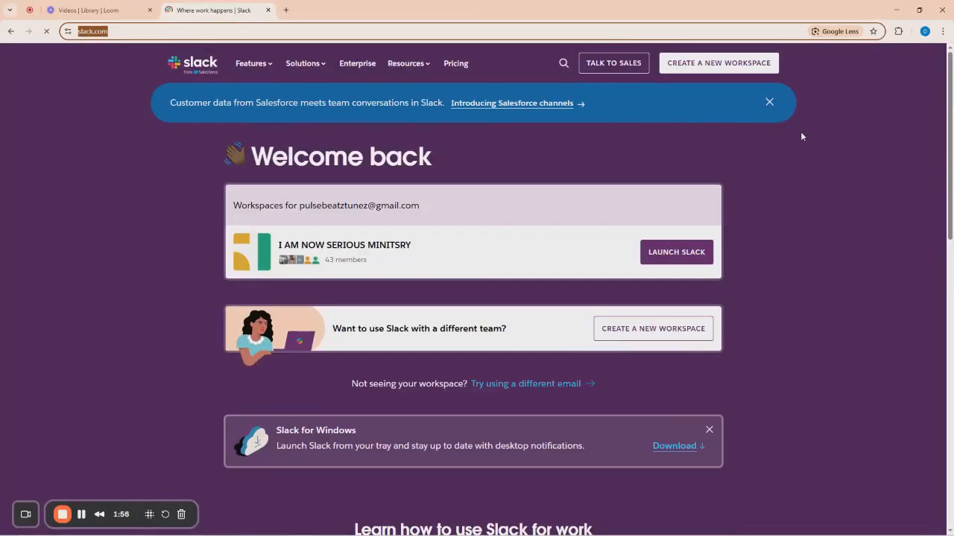
Post the slack.com link in the first Google Meet call's chat.
mouse_move(327, 527)
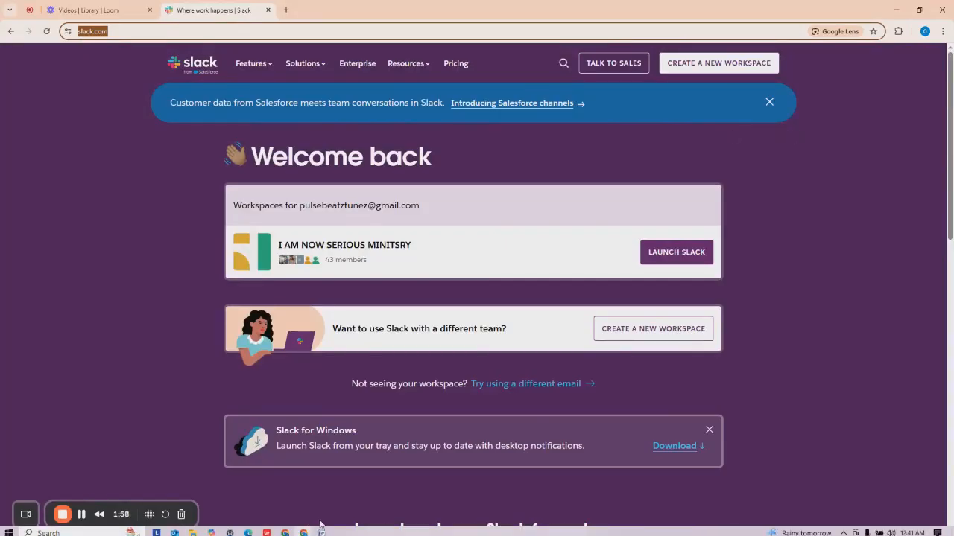
click(129, 478)
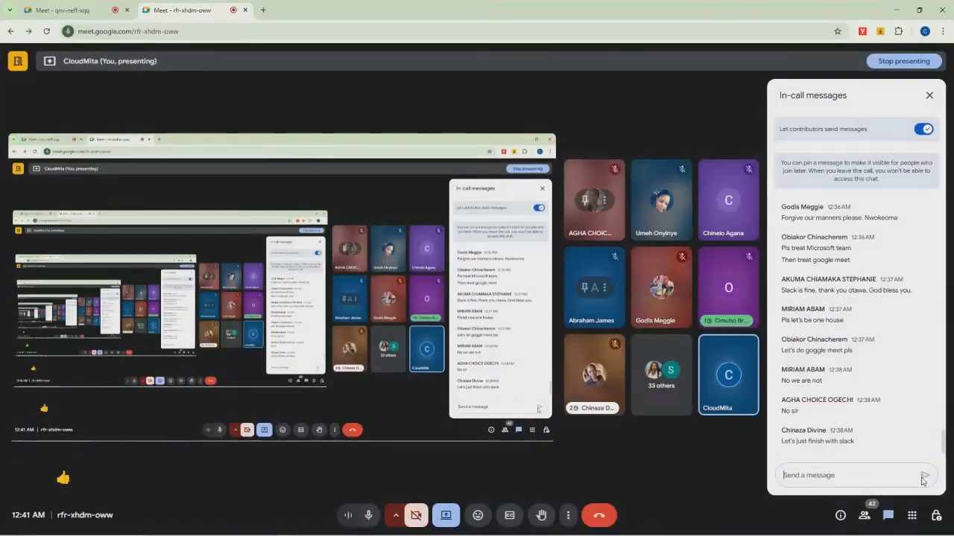
key(ctrl+v)
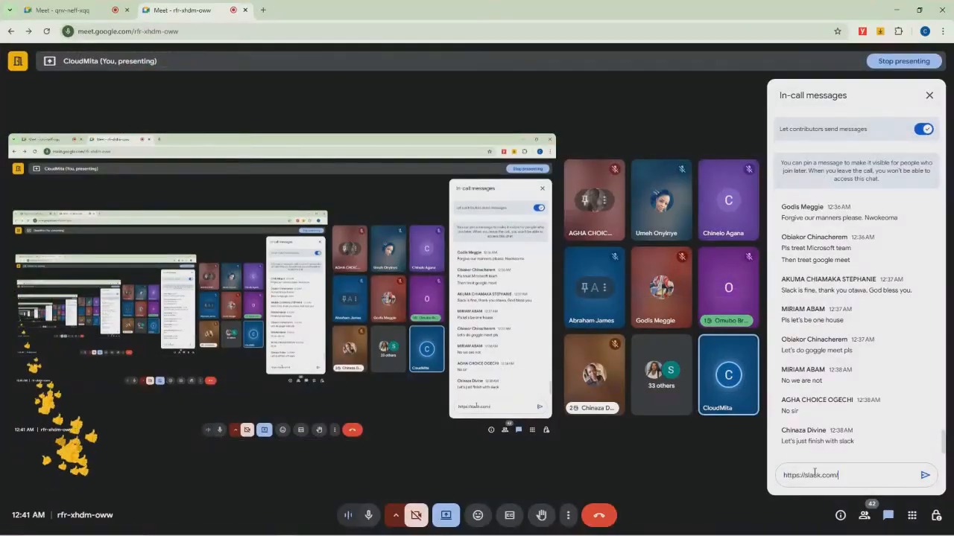
key(Return)
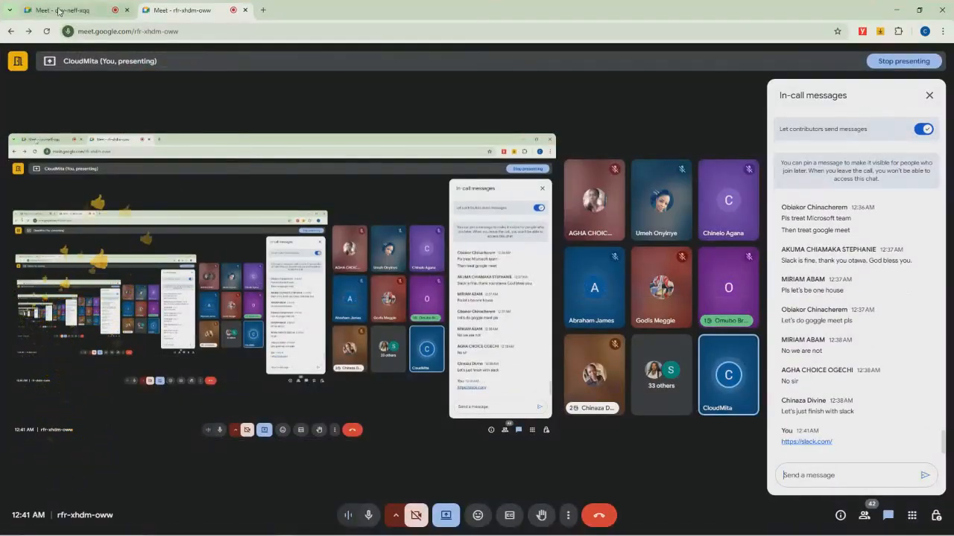
Post the slack.com link in the other meeting's chat as well.
click(36, 15)
click(805, 475)
key(ctrl+v)
click(922, 476)
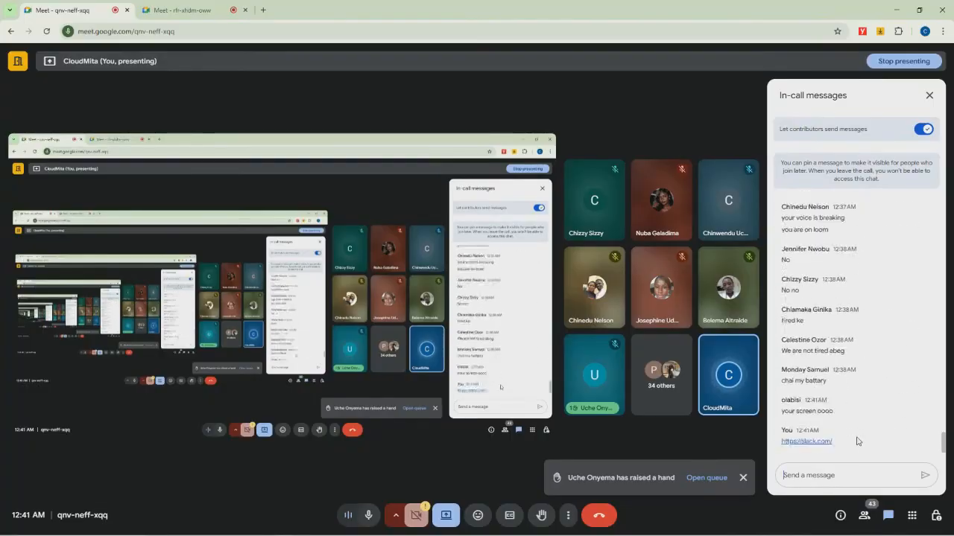
Return to the first meeting, then bring the Slack welcome page back.
key(ctrl+Tab)
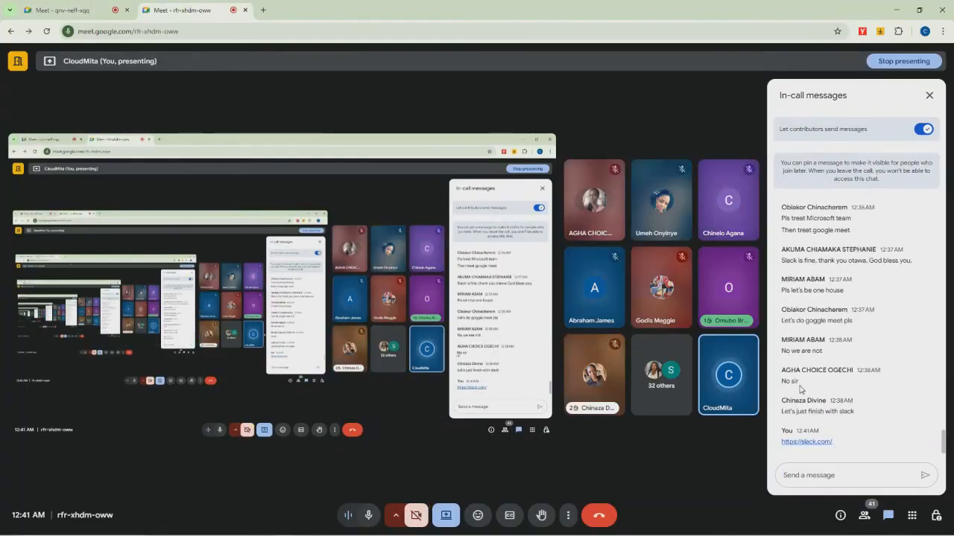
mouse_move(248, 518)
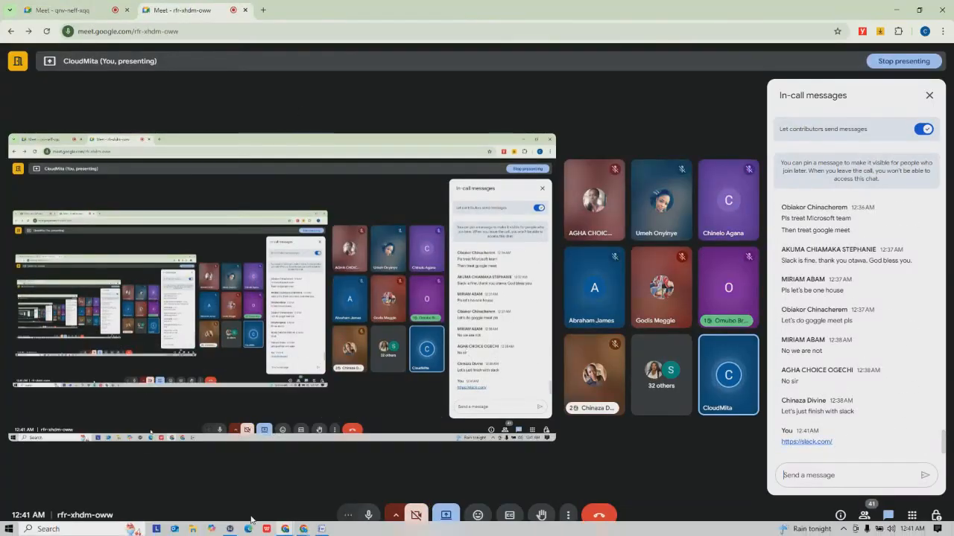
mouse_move(304, 527)
click(257, 488)
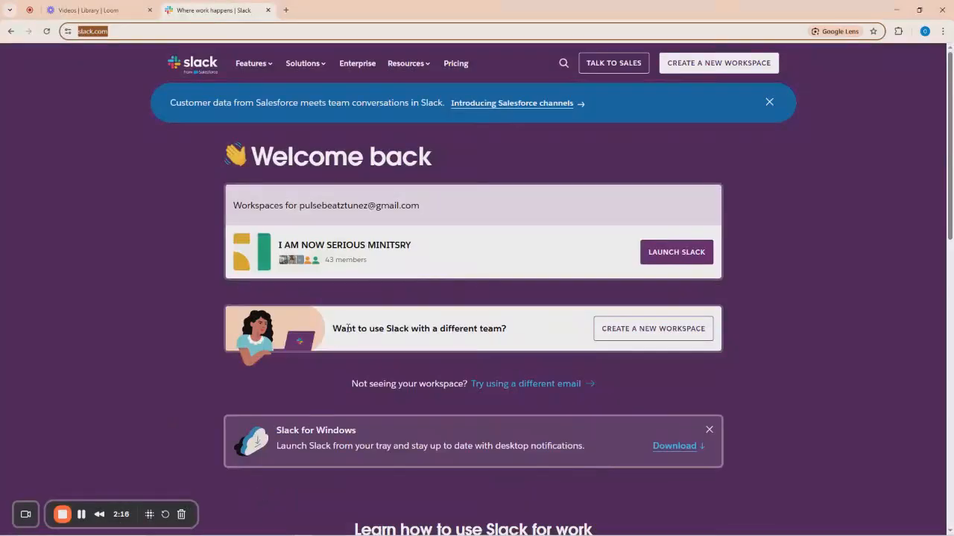
Close the Salesforce channels announcement banner on the Welcome back page.
scroll(706, 403, down, 4)
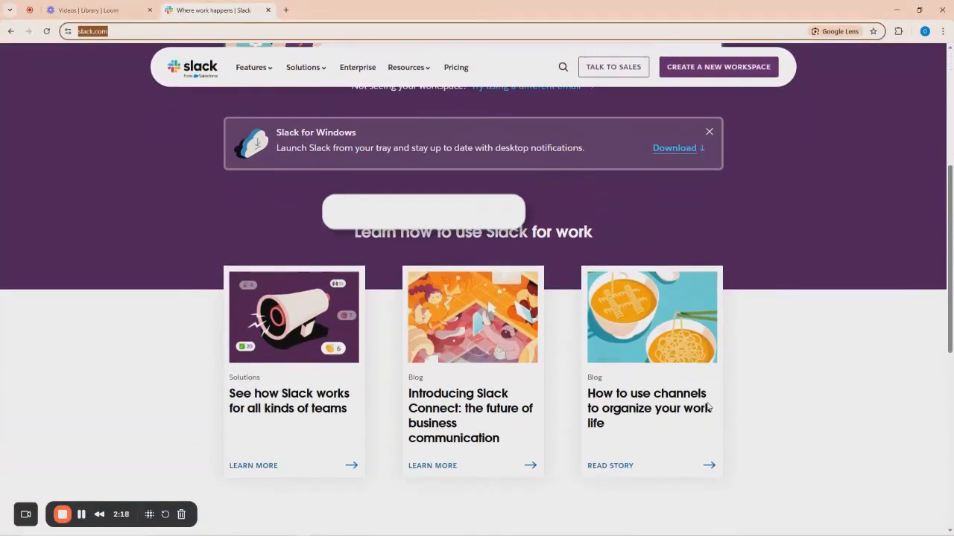
scroll(670, 372, up, 4)
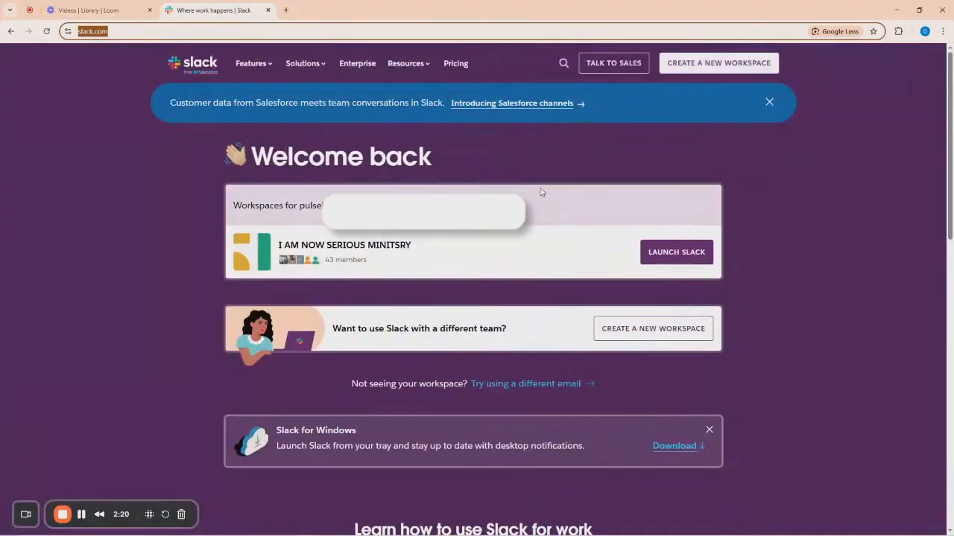
click(769, 103)
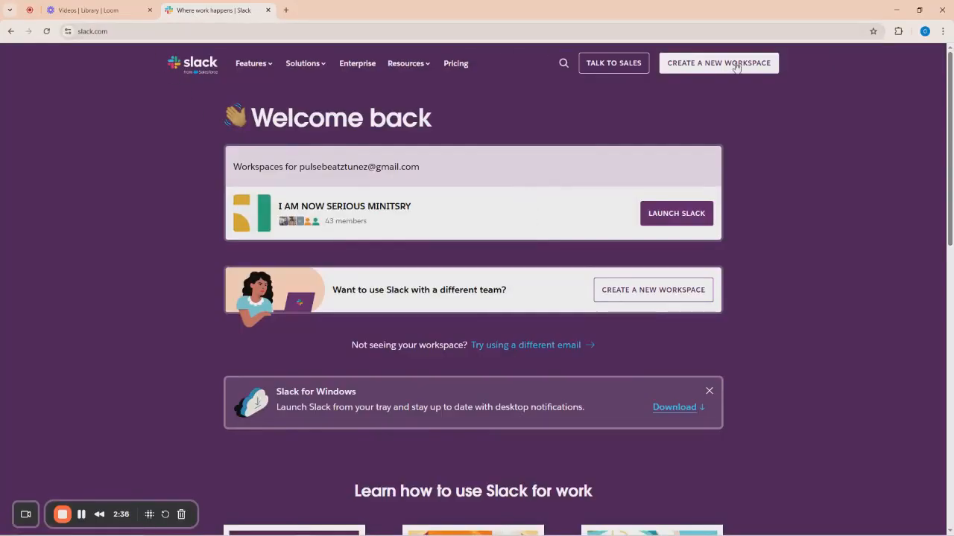
click(943, 30)
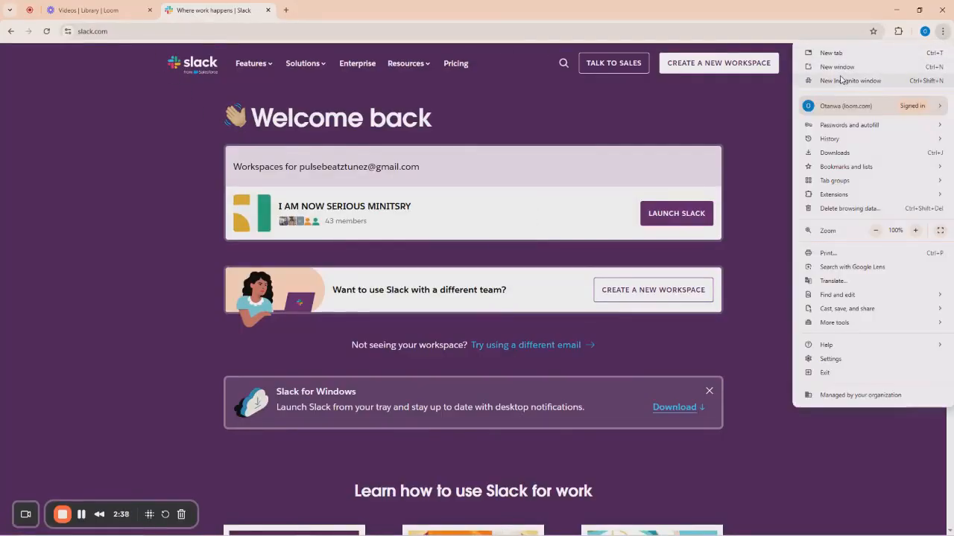
Load slack.com in a new incognito window.
click(841, 81)
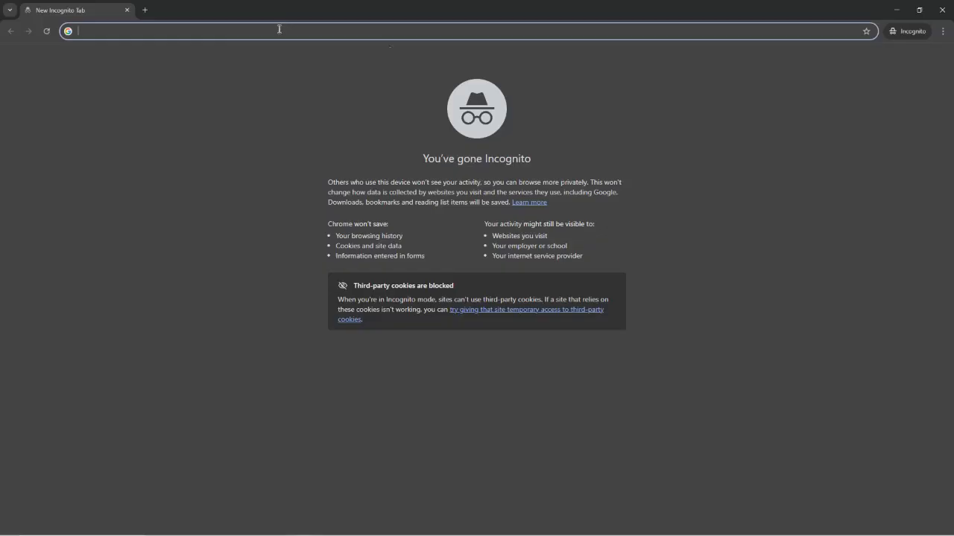
text(slack)
key(Return)
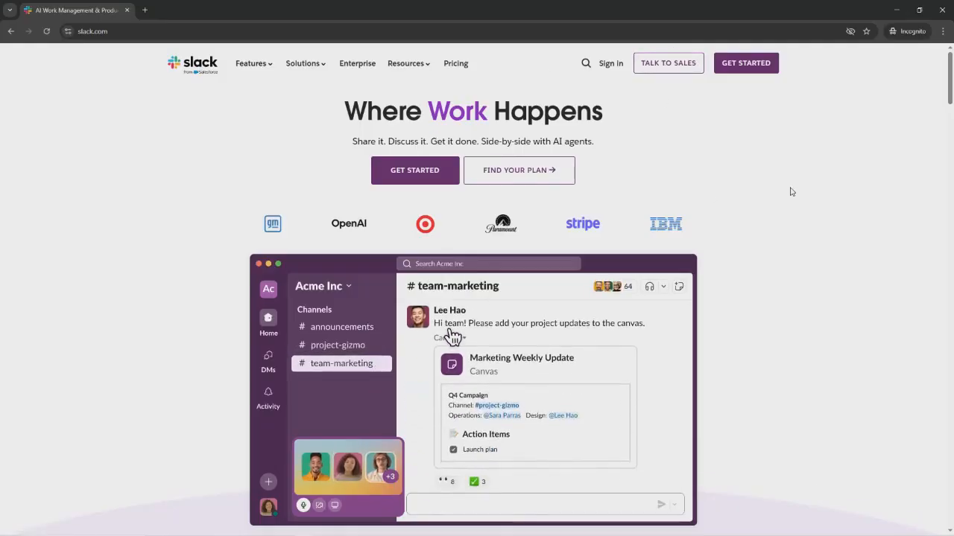
Begin a Slack sign-up in the incognito window, then set that window aside.
click(393, 173)
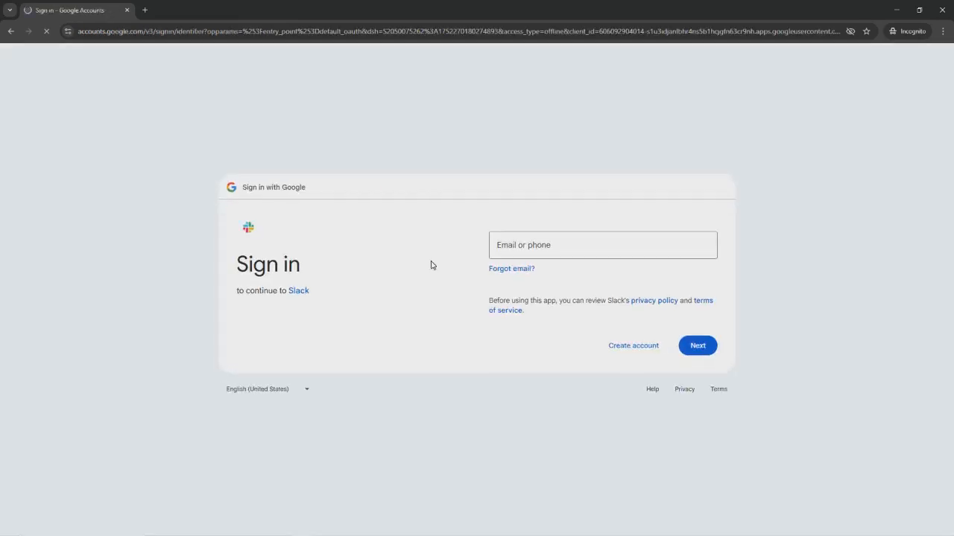
click(525, 241)
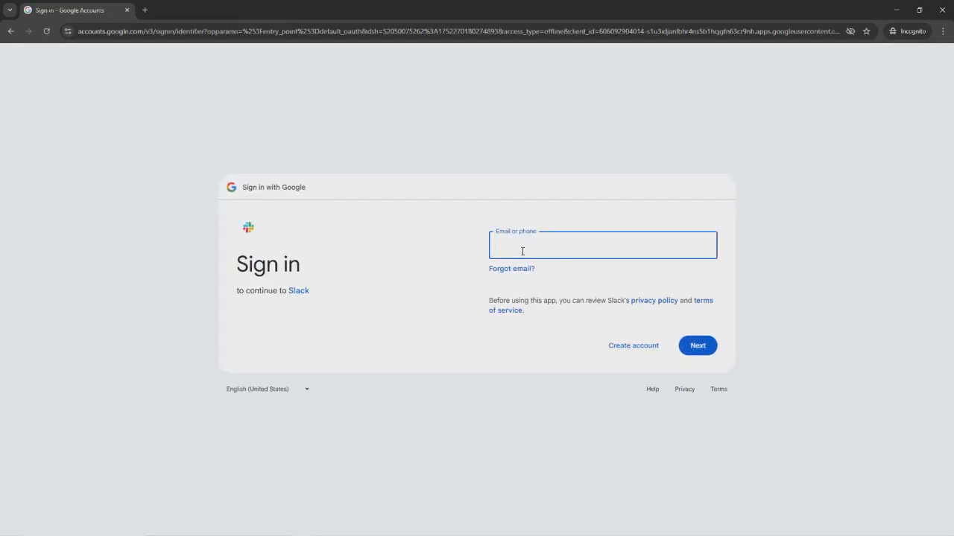
click(896, 10)
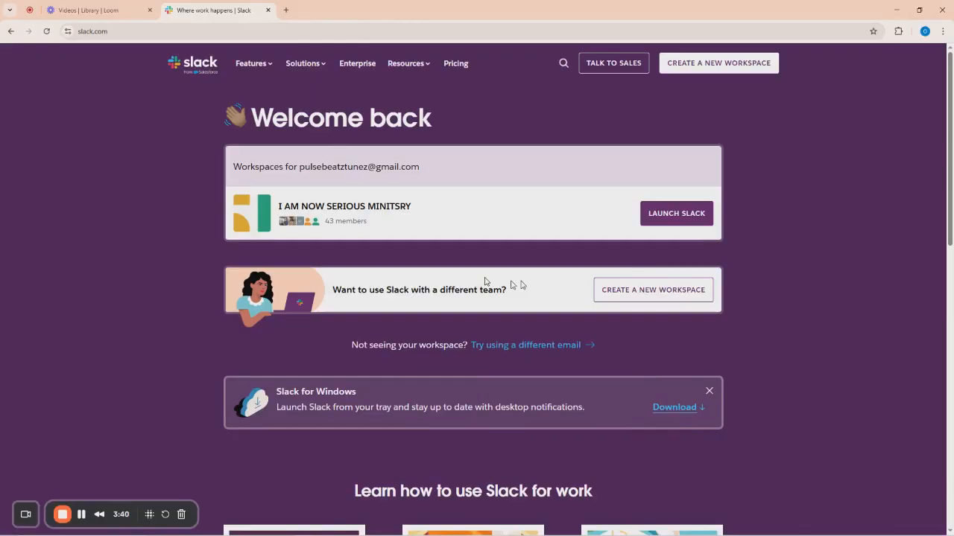
Start a new workspace and sign in to Slack with the chosen Google account.
click(637, 290)
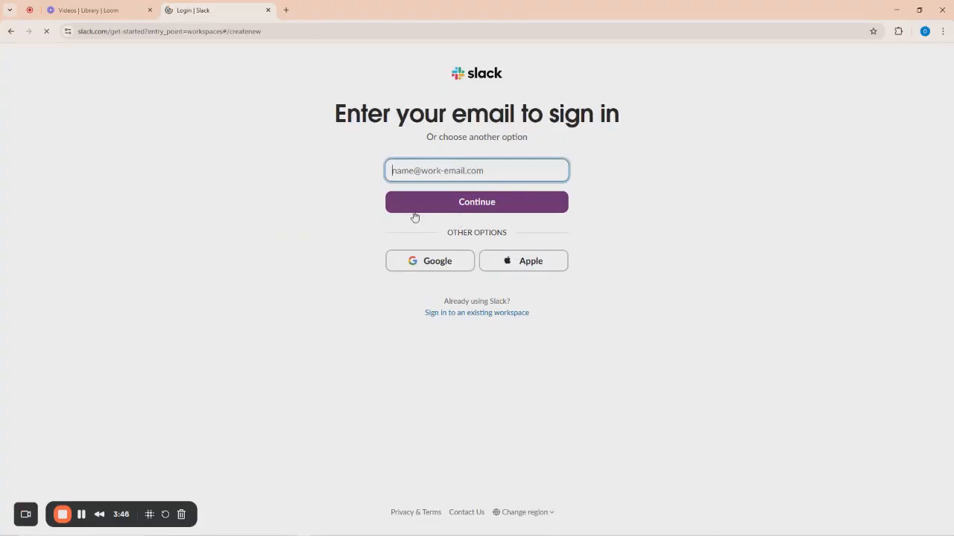
click(441, 171)
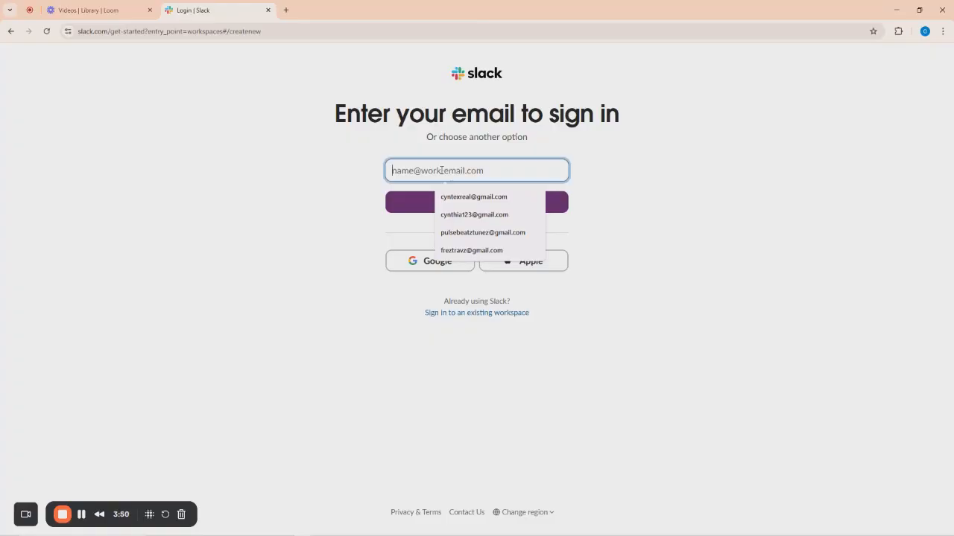
click(358, 179)
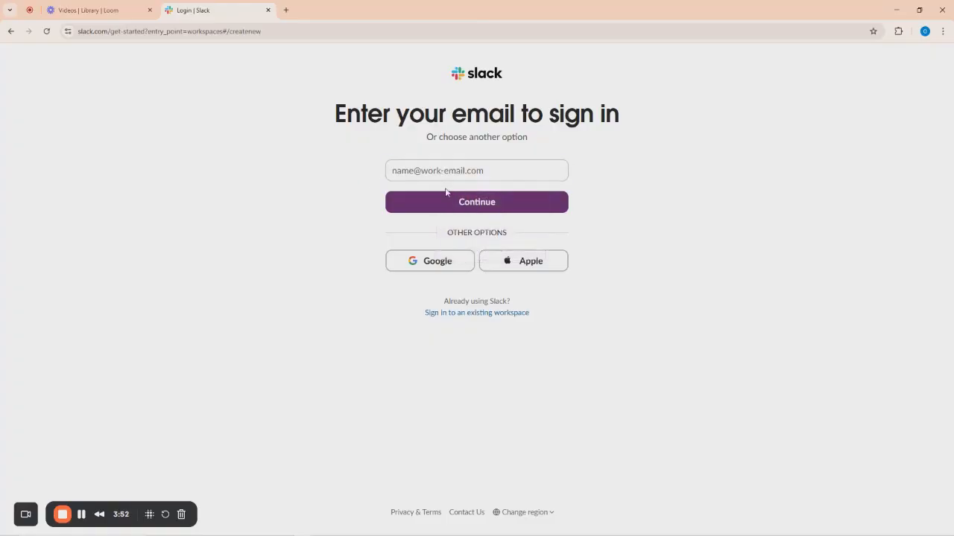
click(462, 171)
click(362, 254)
click(436, 264)
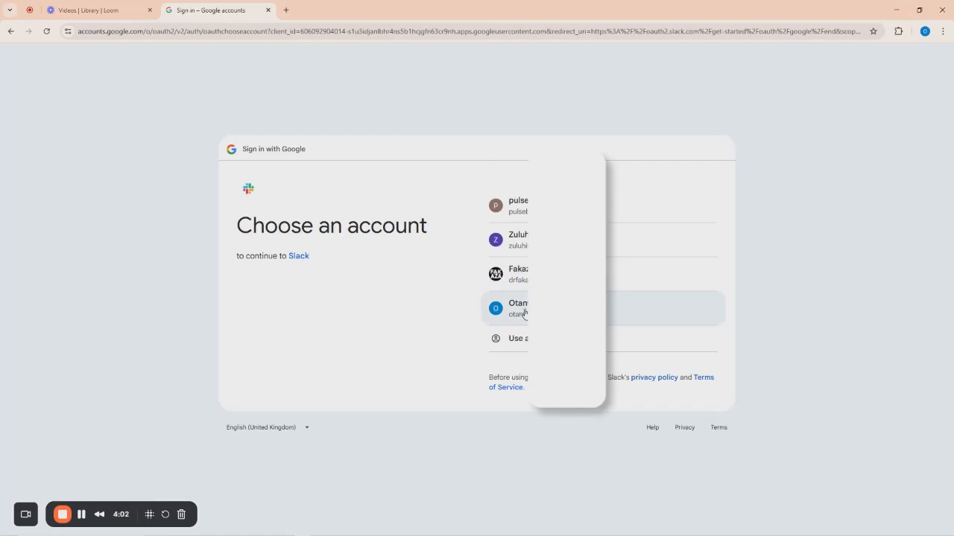
click(525, 313)
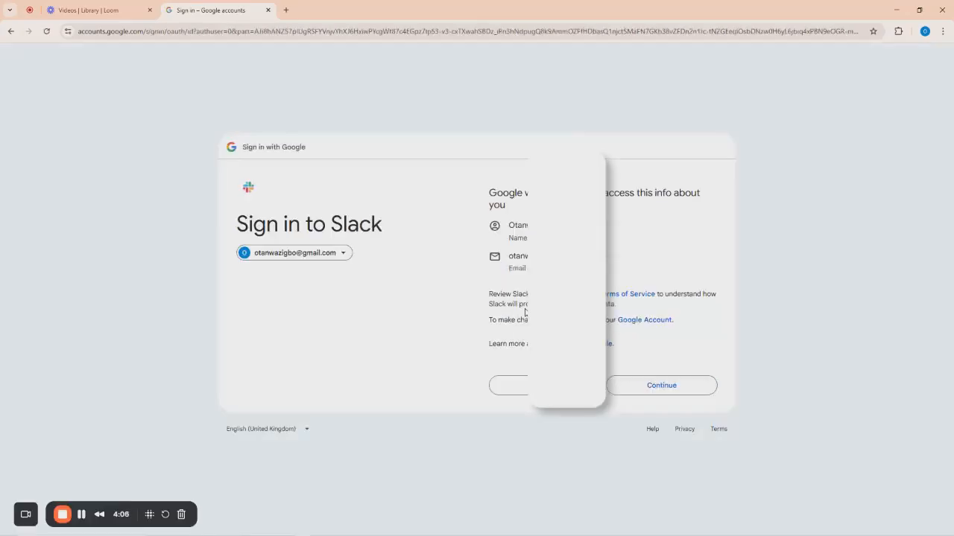
click(663, 389)
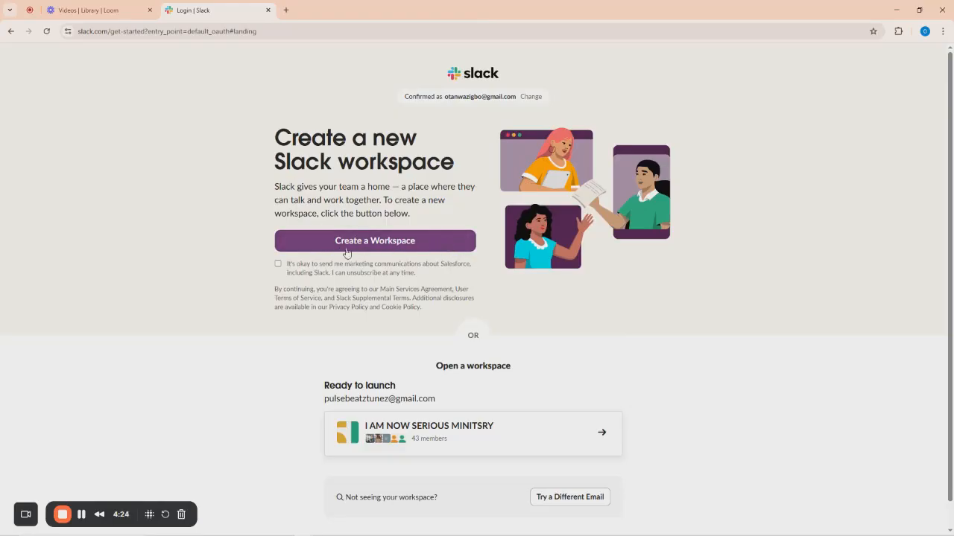
Agree to marketing communications and begin creating the workspace.
click(277, 266)
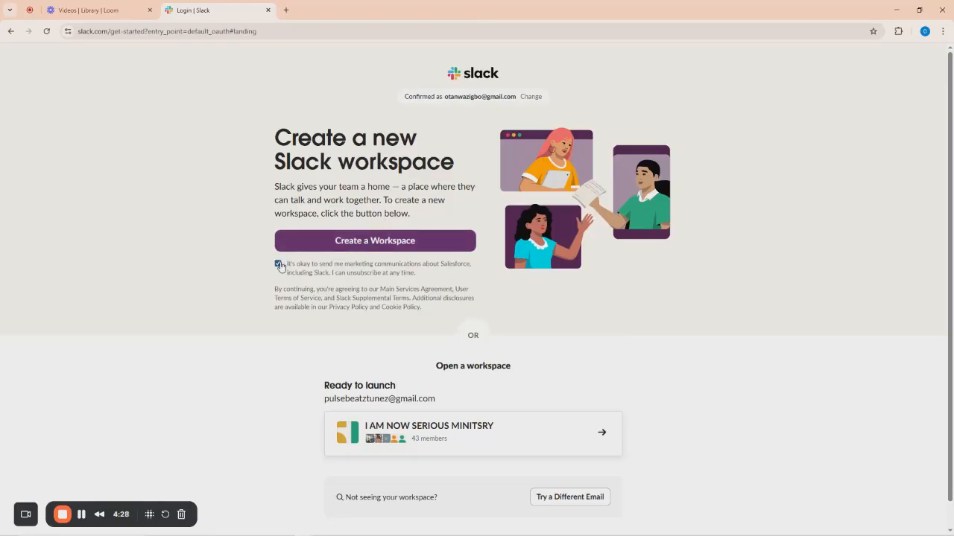
scroll(278, 266, down, 1)
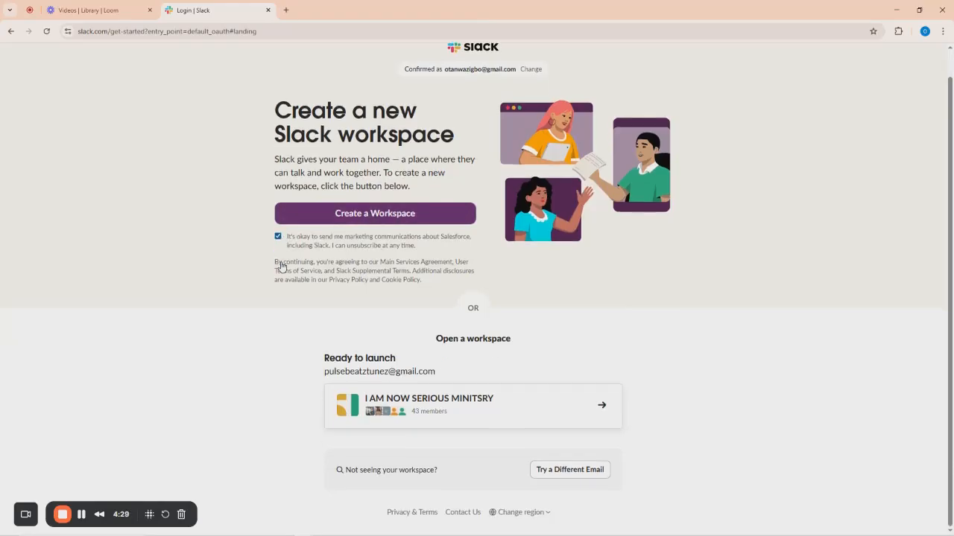
click(362, 215)
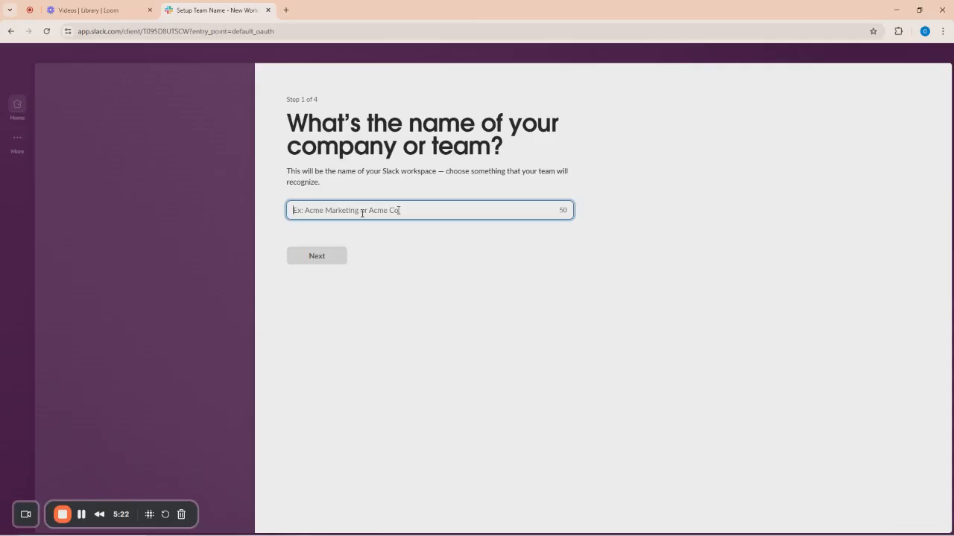
Name the workspace 'Otanwa Technologies LTD' and continue.
text(Otan)
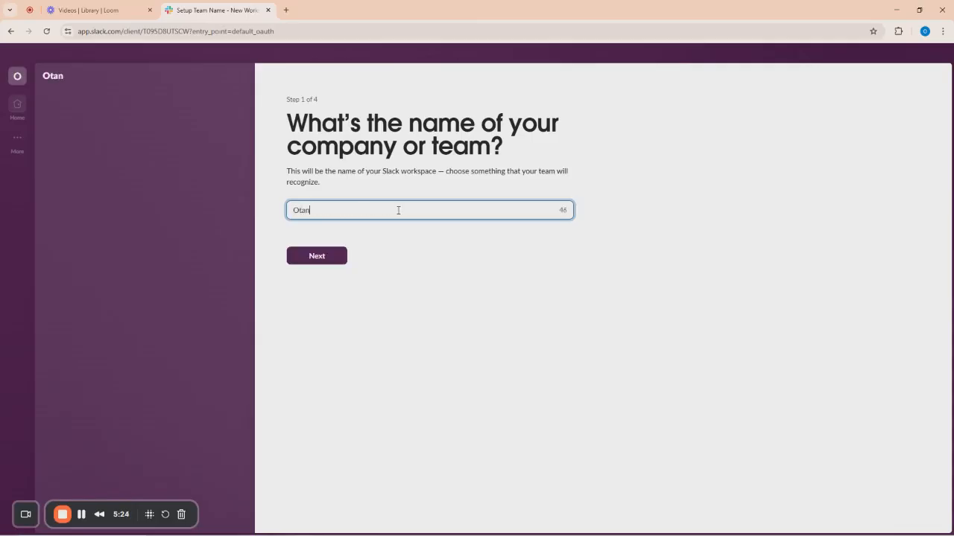
text(wa Technologies LTD)
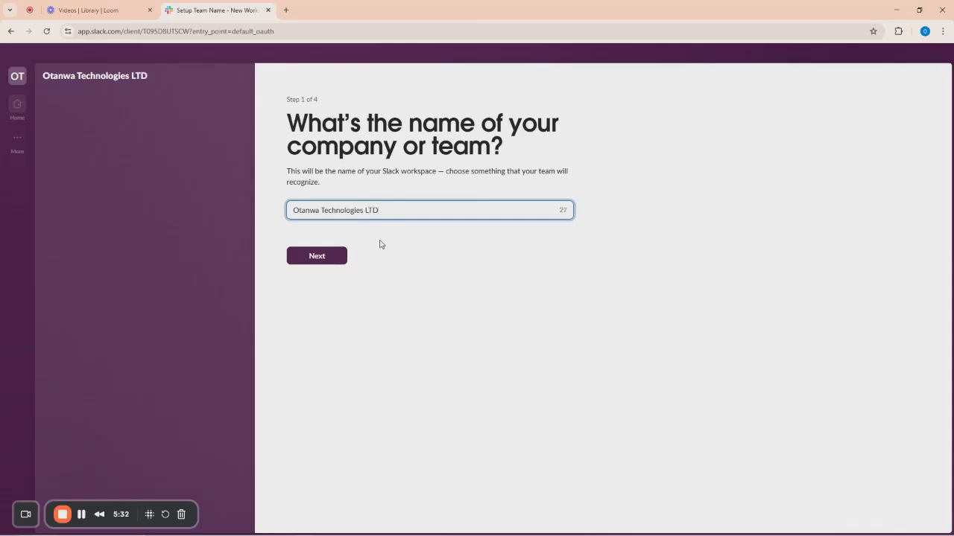
click(318, 260)
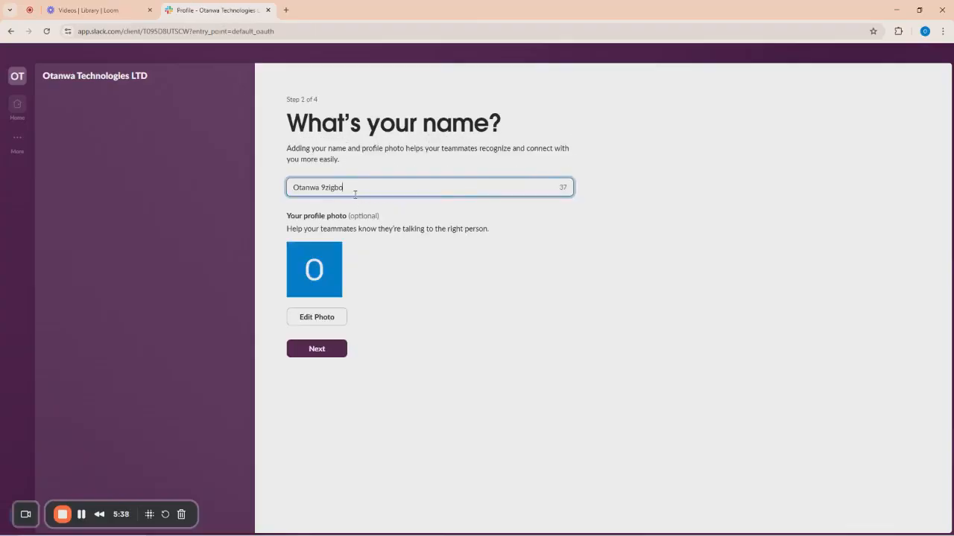
Replace the prefilled profile name with the user's new display name.
drag(345, 187, 283, 193)
key(BackSpace)
text(Chief Ekwensu)
Open the profile photo uploader and browse to the Downloads folder.
click(319, 318)
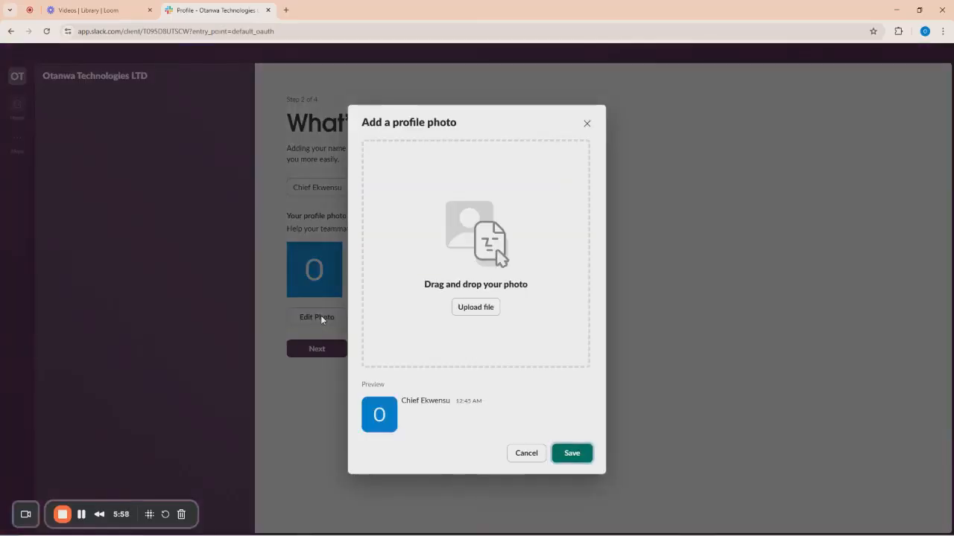
click(471, 308)
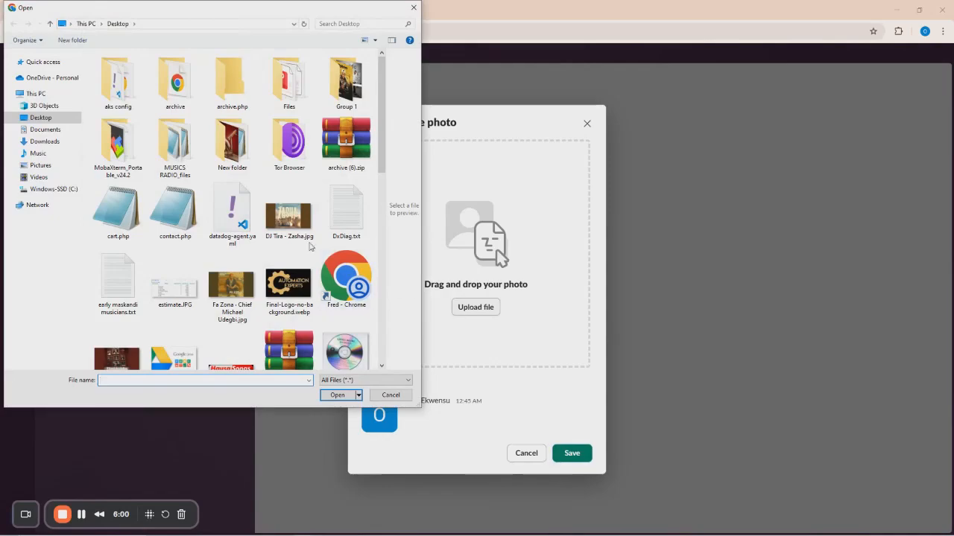
scroll(322, 254, down, 10)
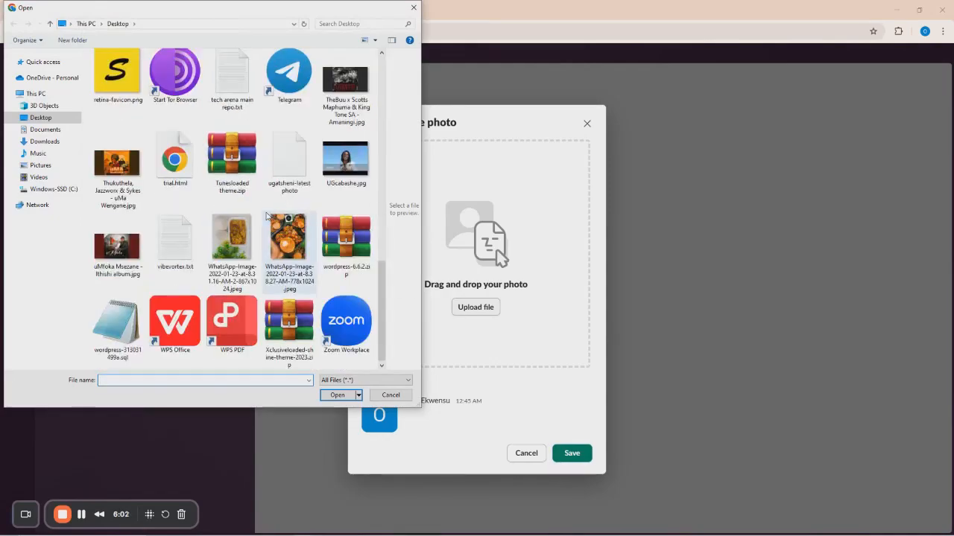
click(46, 141)
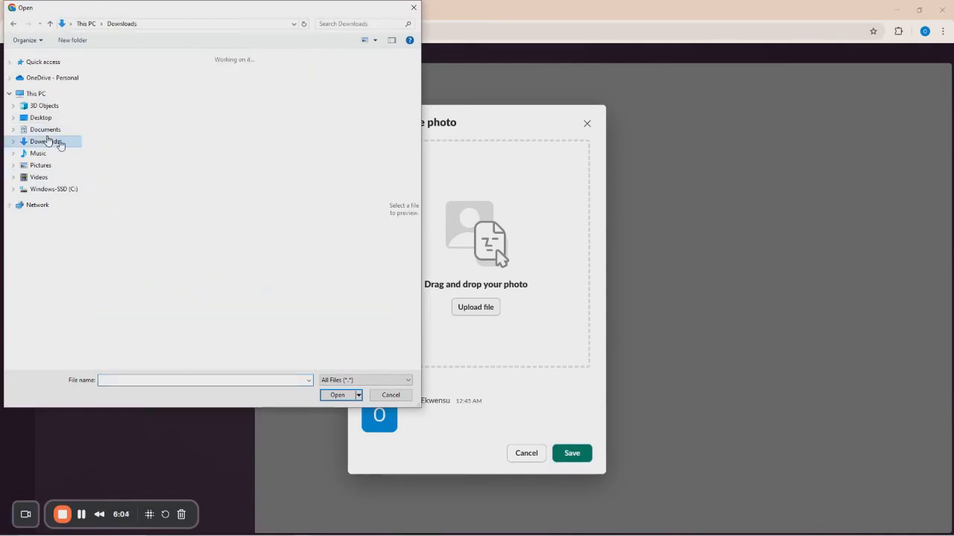
scroll(381, 68, down, 5)
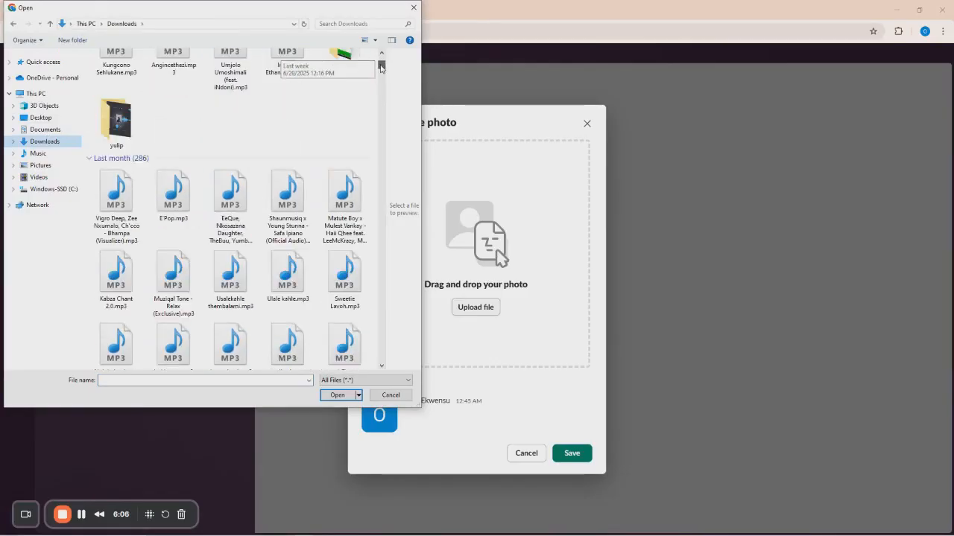
drag(381, 68, 381, 103)
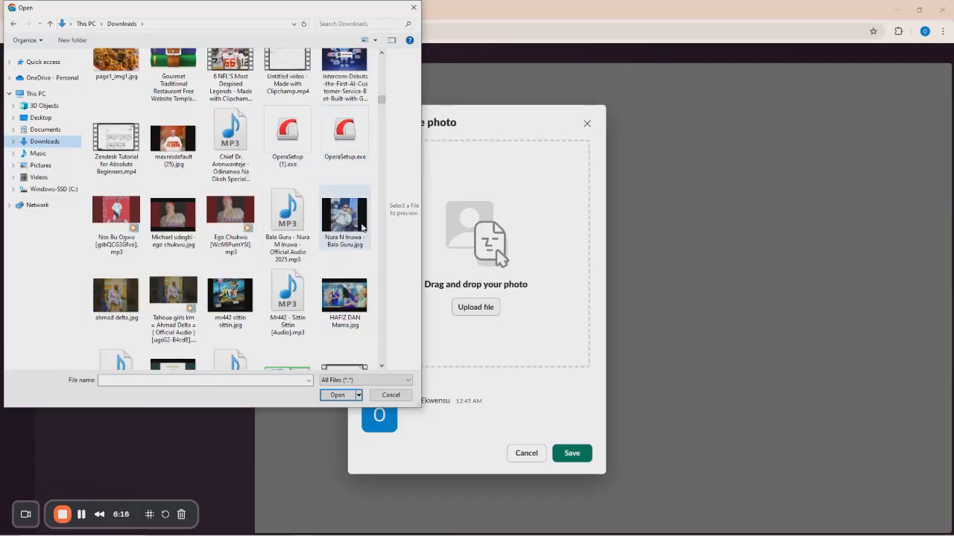
Choose images (4).jpeg, load it into the editor and save the photo.
click(382, 366)
drag(383, 368, 383, 368)
click(383, 366)
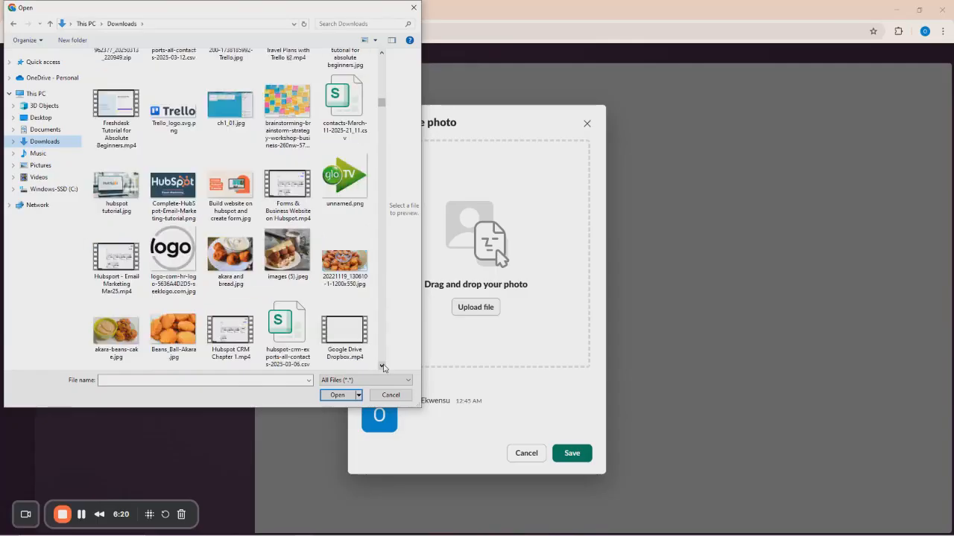
click(383, 367)
click(283, 316)
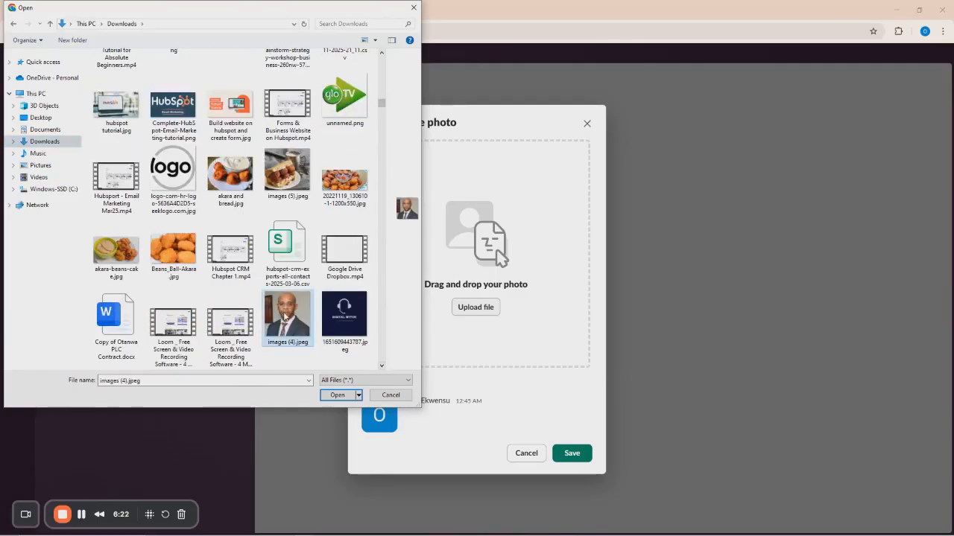
click(344, 396)
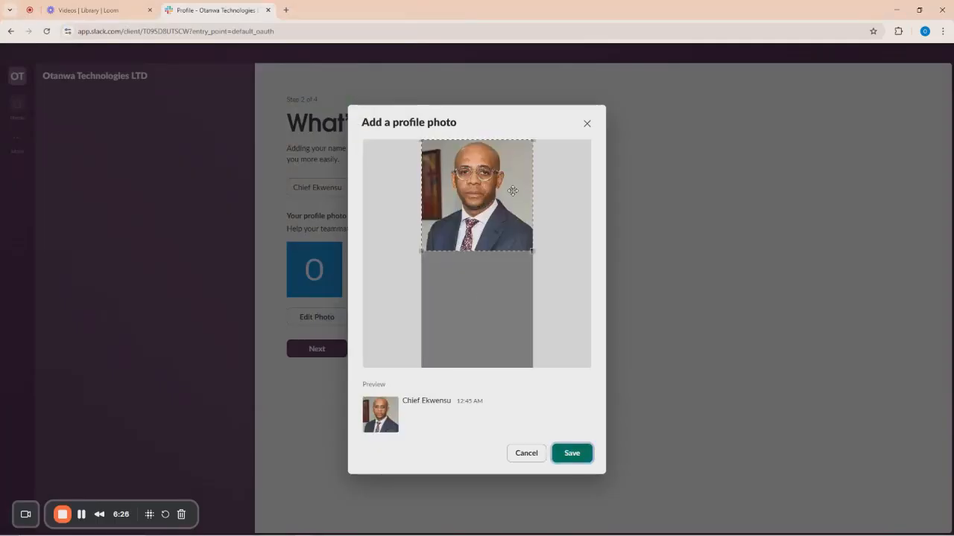
click(572, 454)
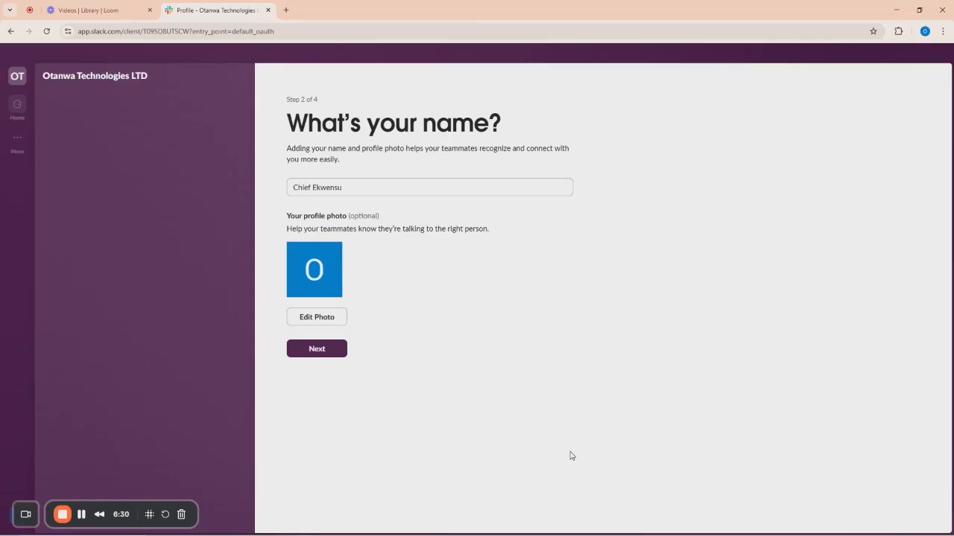
Continue past the name and photo step and skip inviting coworkers.
click(316, 350)
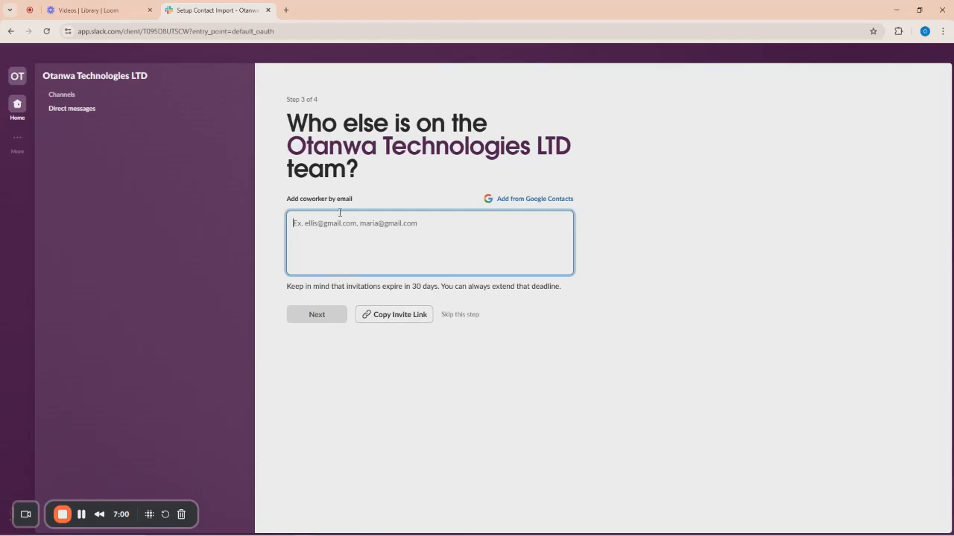
click(456, 317)
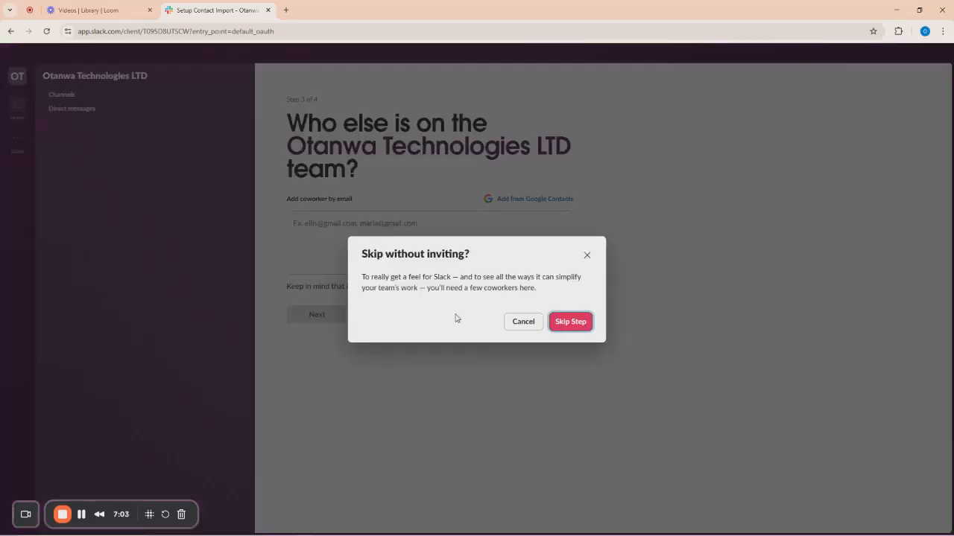
click(569, 323)
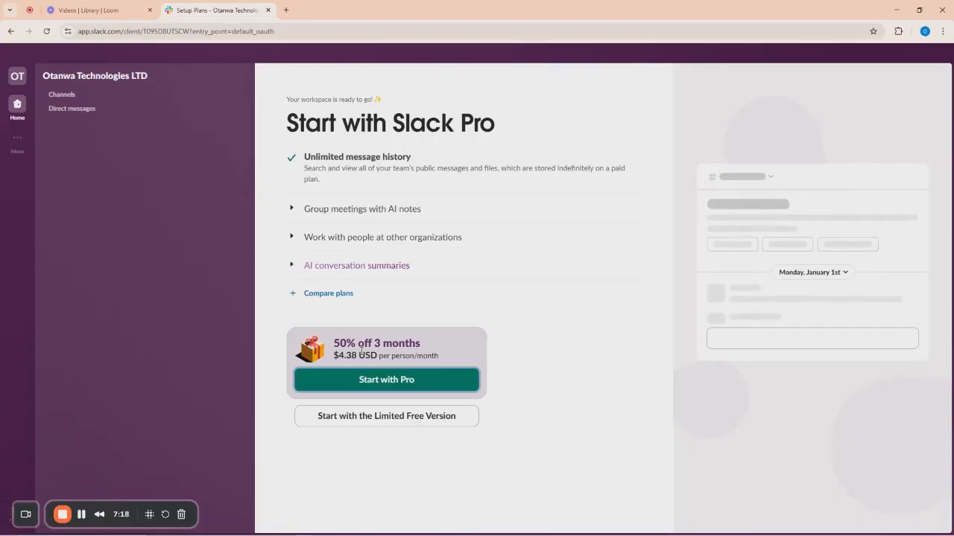
Choose the limited free Slack version, close the Welcome tips and check the workspace menu.
click(397, 422)
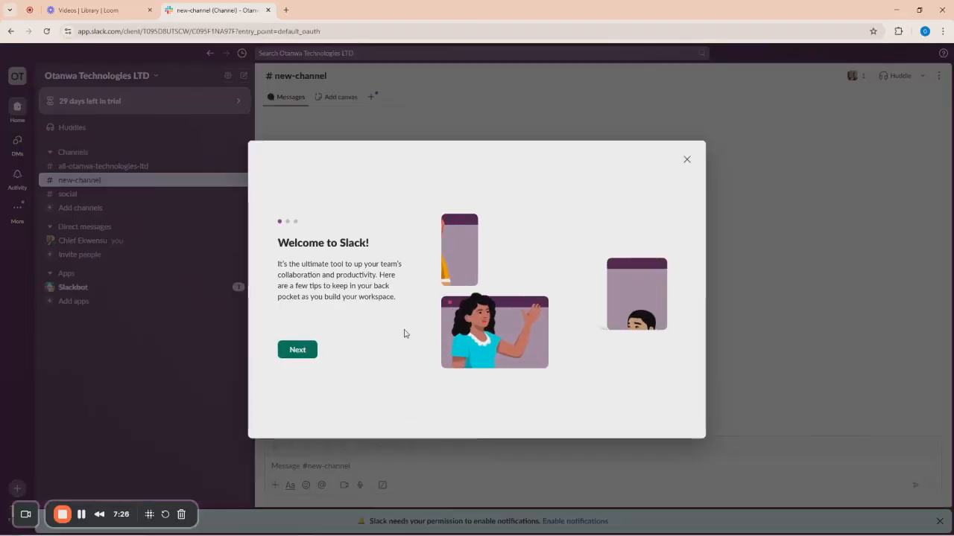
click(687, 160)
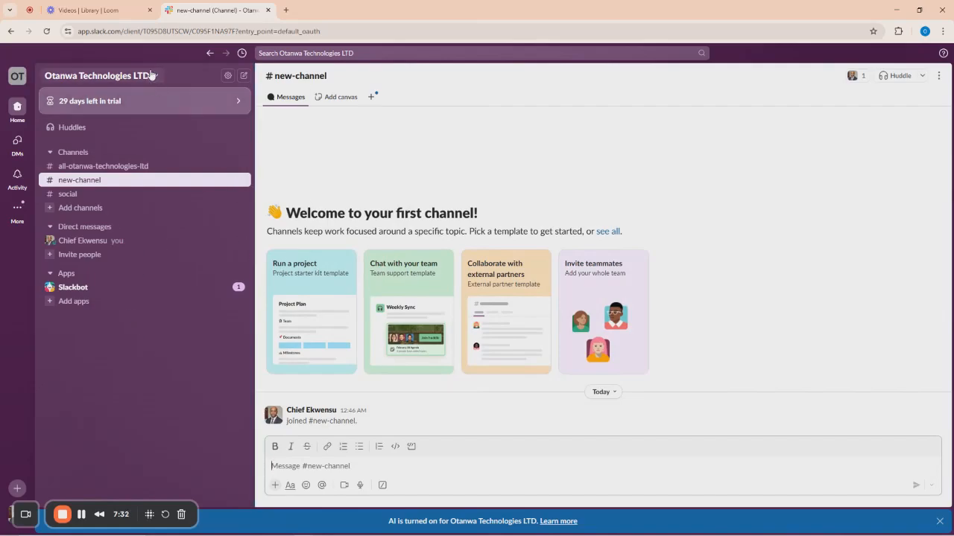
click(153, 77)
click(153, 78)
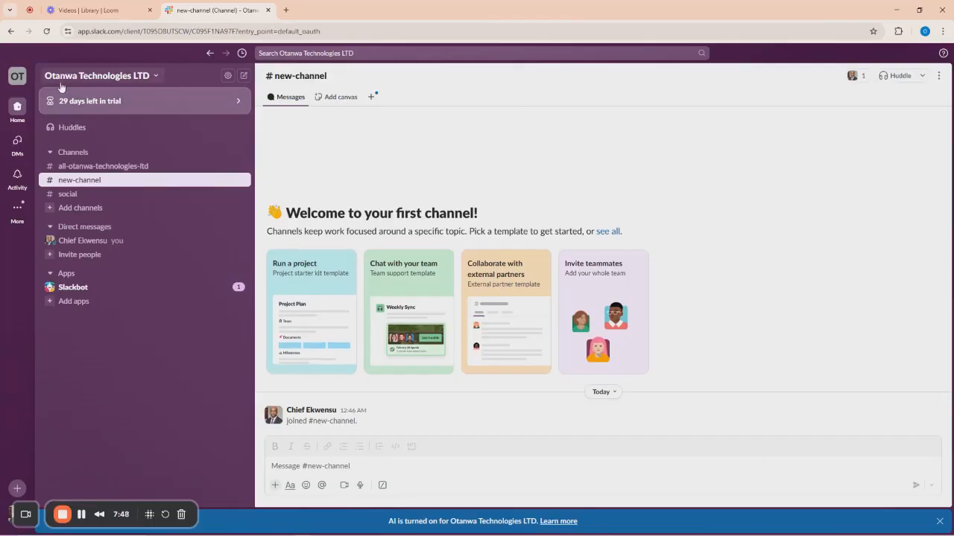
Review the workspace menu again, then bring the Google Meet call window forward.
click(153, 77)
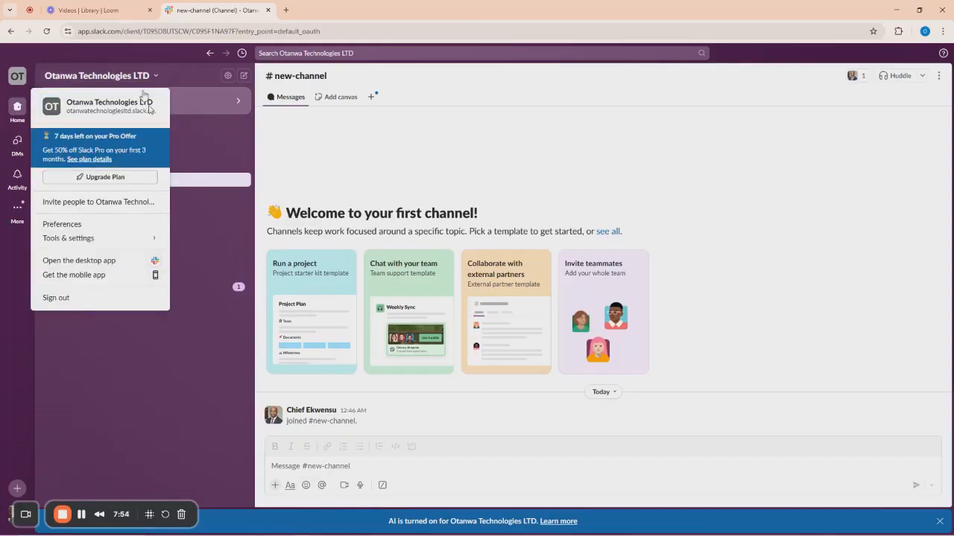
click(76, 380)
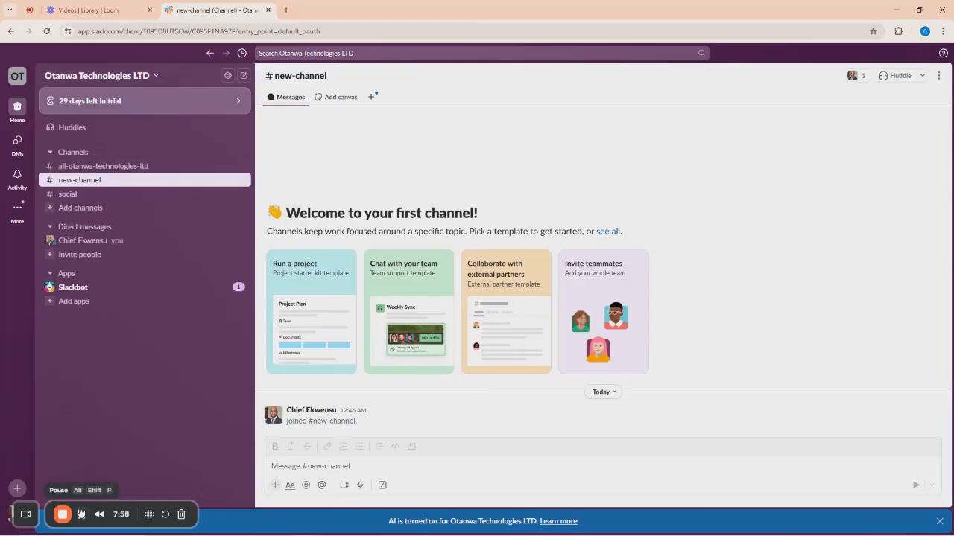
click(285, 532)
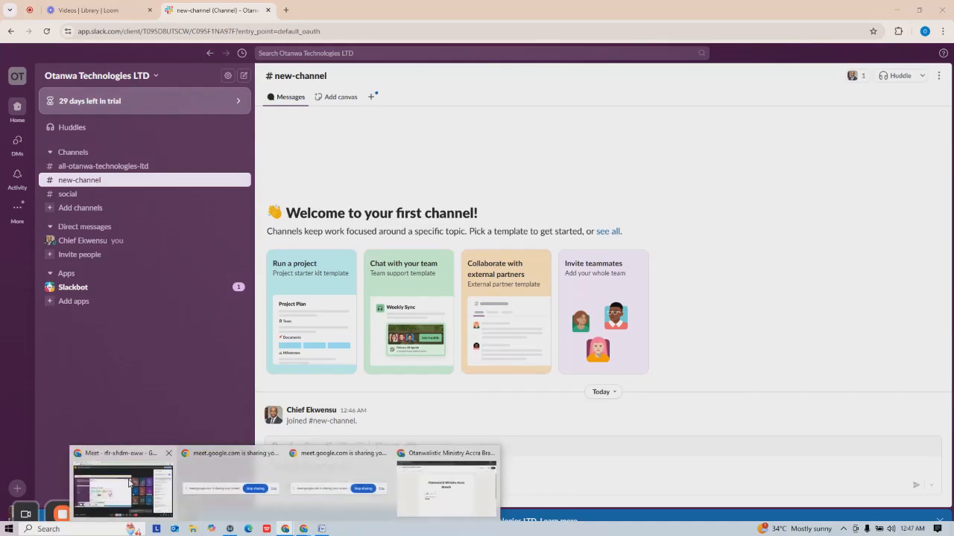
click(134, 488)
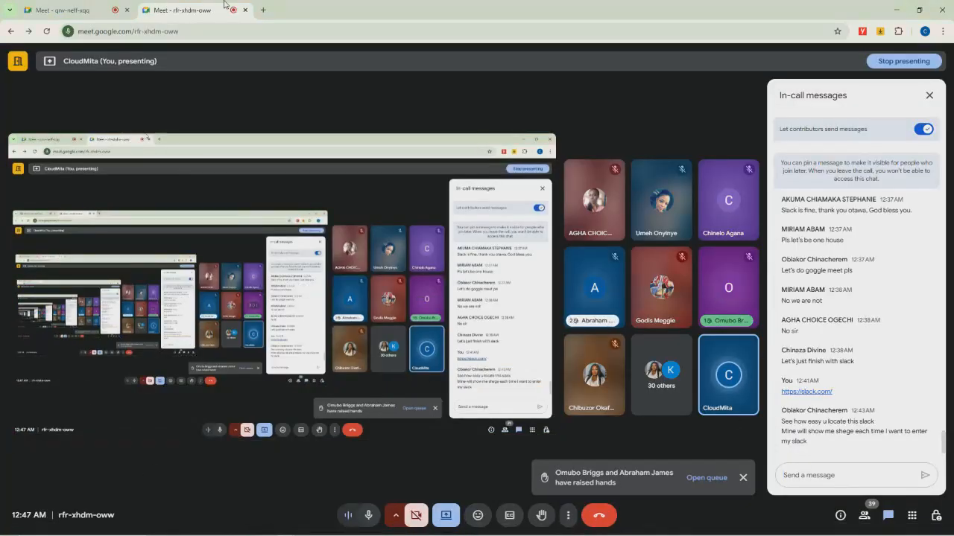
Switch to the first Google Meet tab to view the other ongoing call.
click(105, 8)
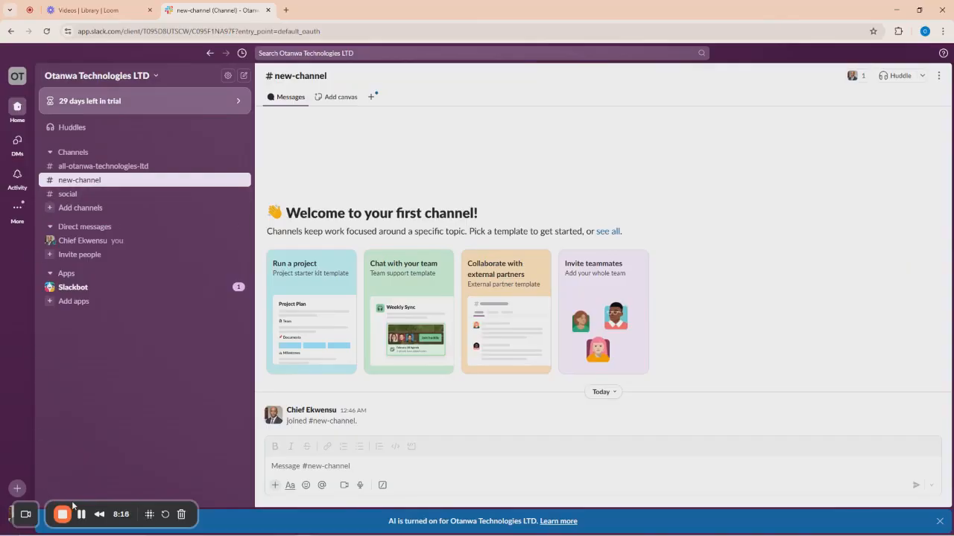
drag(74, 506, 267, 506)
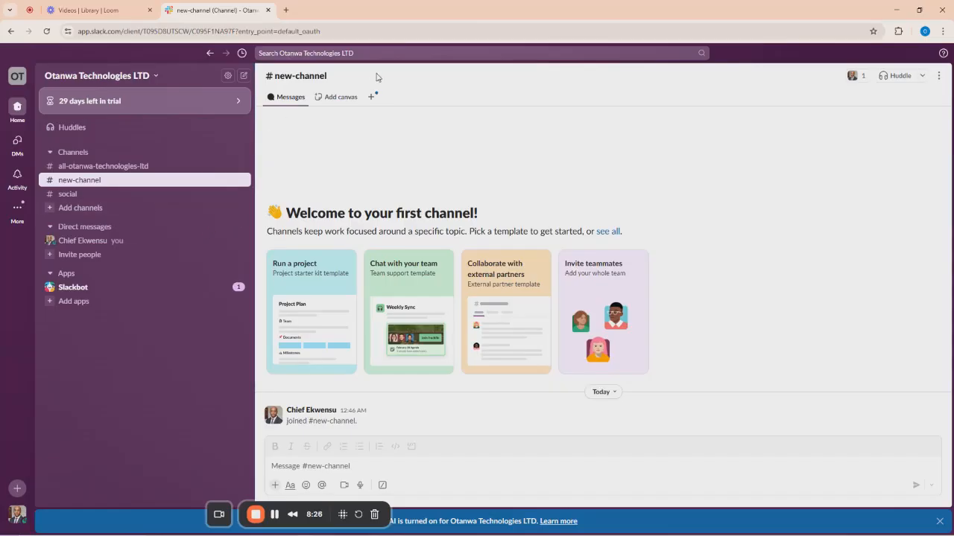
click(214, 108)
Launch Paint by searching 'paint' and set the brush to the third, thicker line width.
key(super)
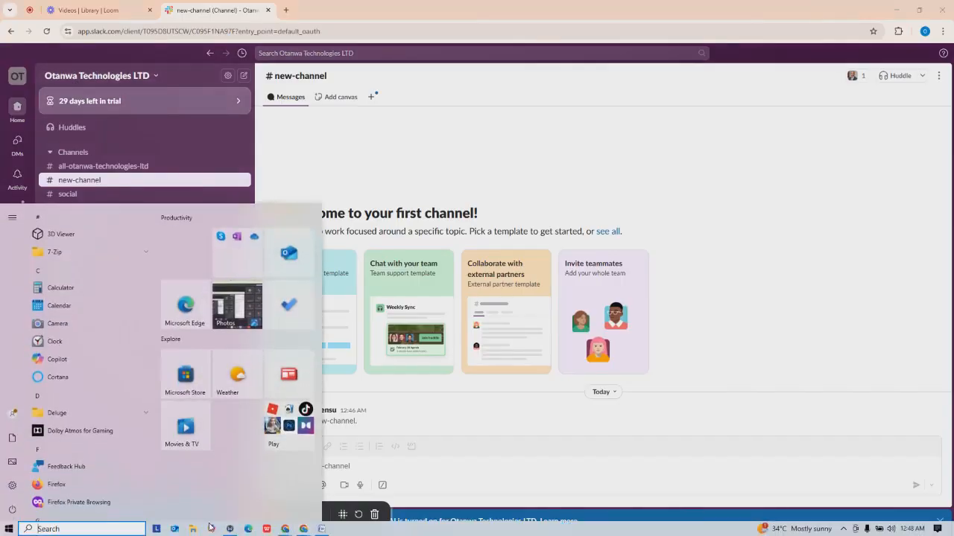
text(paint)
key(Return)
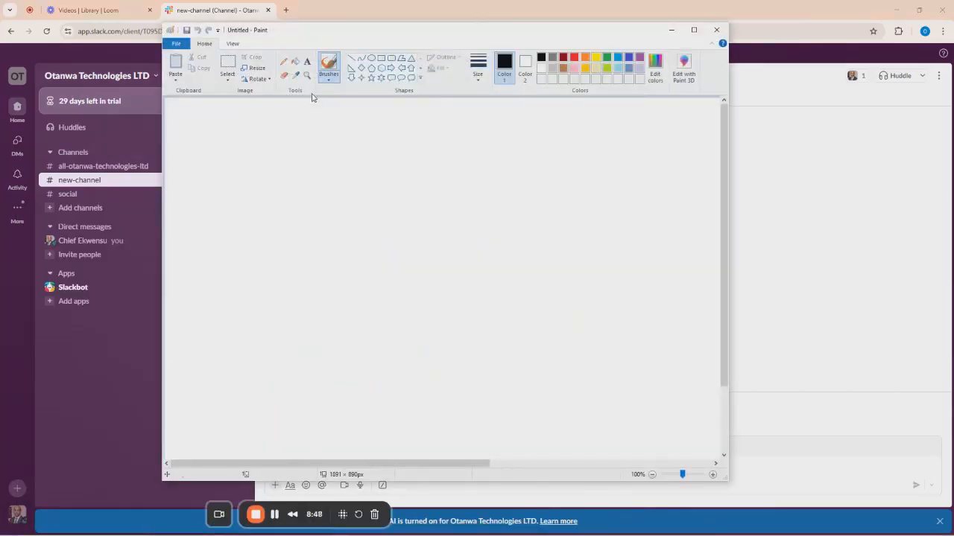
click(478, 67)
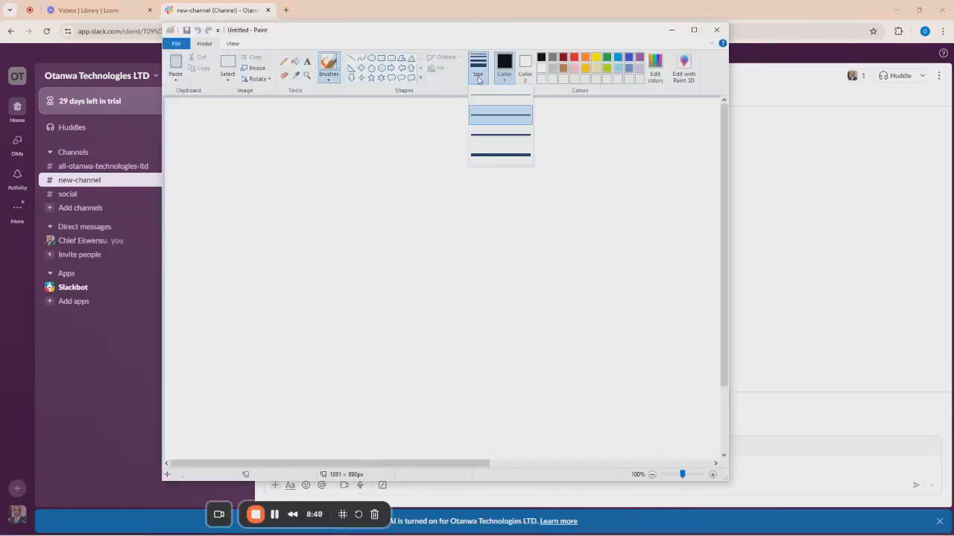
click(493, 137)
Draw the rectangular floor-plan outline, a small office box at top right, and a door mark on the top wall.
mouse_move(253, 146)
mouse_down()
mouse_move(250, 406)
mouse_move(659, 436)
mouse_up()
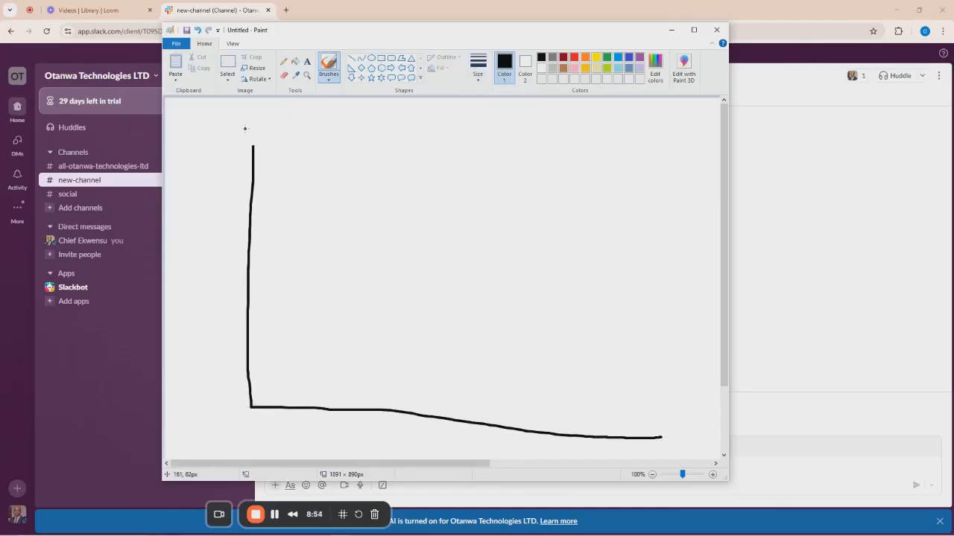
mouse_move(254, 143)
mouse_down()
mouse_move(521, 153)
mouse_move(656, 171)
mouse_move(643, 436)
mouse_up()
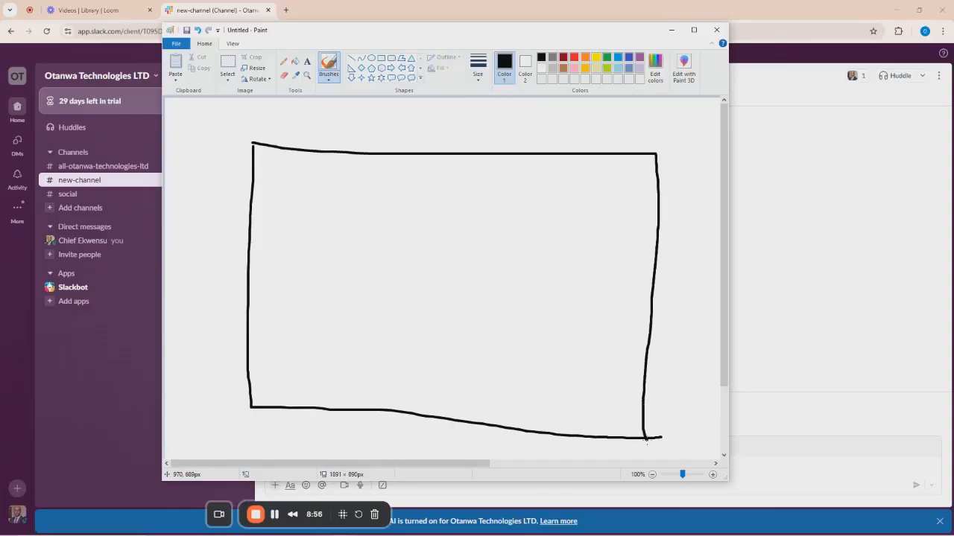
mouse_move(542, 181)
mouse_down()
mouse_move(541, 214)
mouse_move(602, 223)
mouse_up()
mouse_move(543, 181)
mouse_down()
mouse_move(619, 189)
mouse_move(617, 222)
mouse_up()
mouse_move(561, 143)
mouse_down()
mouse_move(561, 158)
mouse_move(598, 163)
mouse_move(564, 158)
mouse_up()
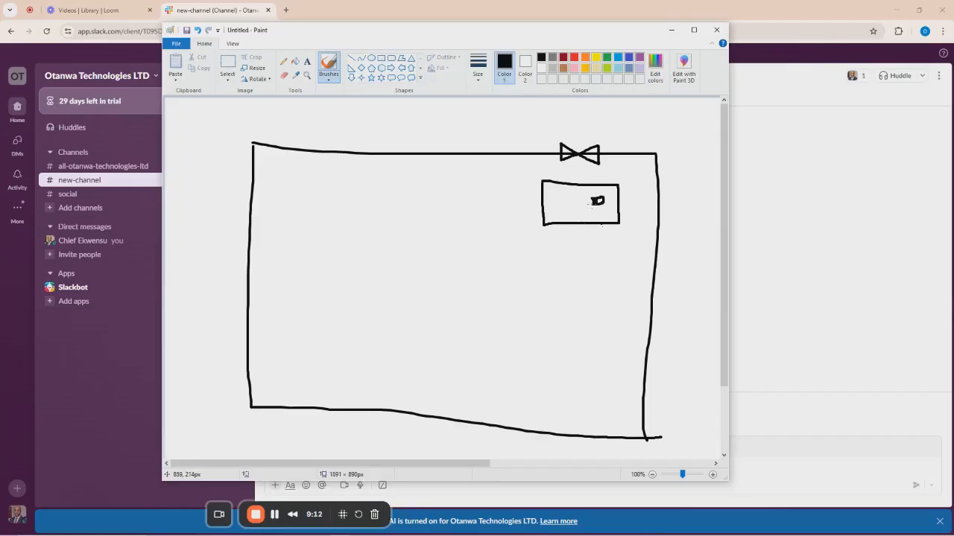
Add a stick figure in the office, partition walls, and Acc, HR and Sale labels on the right side.
drag(593, 211, 593, 217)
mouse_move(524, 180)
mouse_down()
mouse_move(523, 234)
mouse_move(618, 240)
mouse_up()
drag(528, 298, 622, 304)
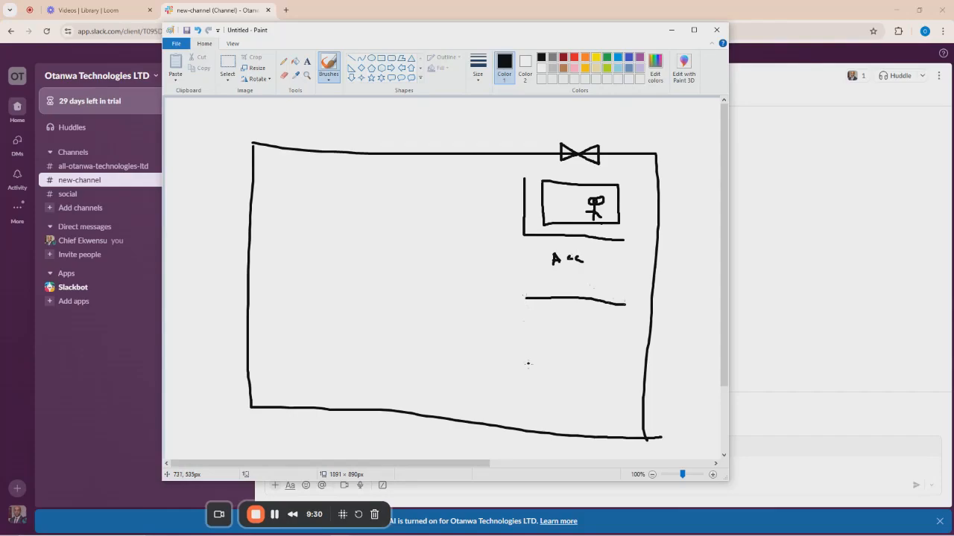
drag(527, 368, 623, 371)
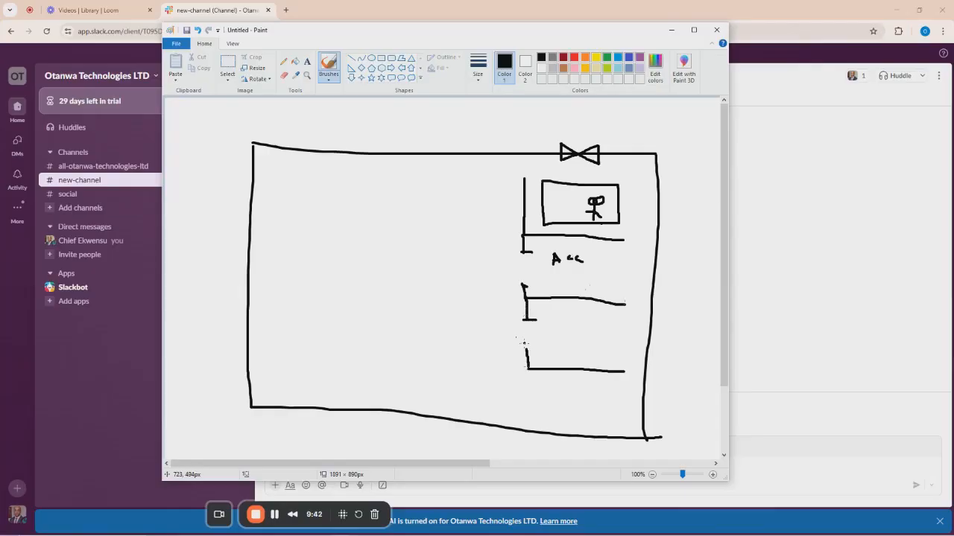
mouse_move(569, 320)
mouse_down()
mouse_move(572, 354)
mouse_move(589, 336)
mouse_move(612, 340)
mouse_up()
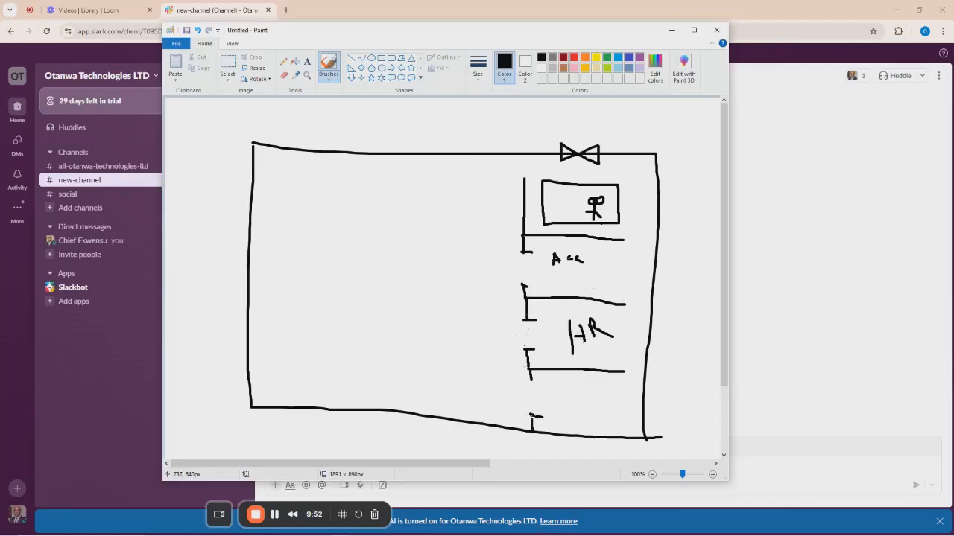
mouse_move(574, 389)
mouse_down()
mouse_move(566, 414)
mouse_move(584, 392)
mouse_move(586, 412)
mouse_move(598, 403)
mouse_move(604, 413)
mouse_up()
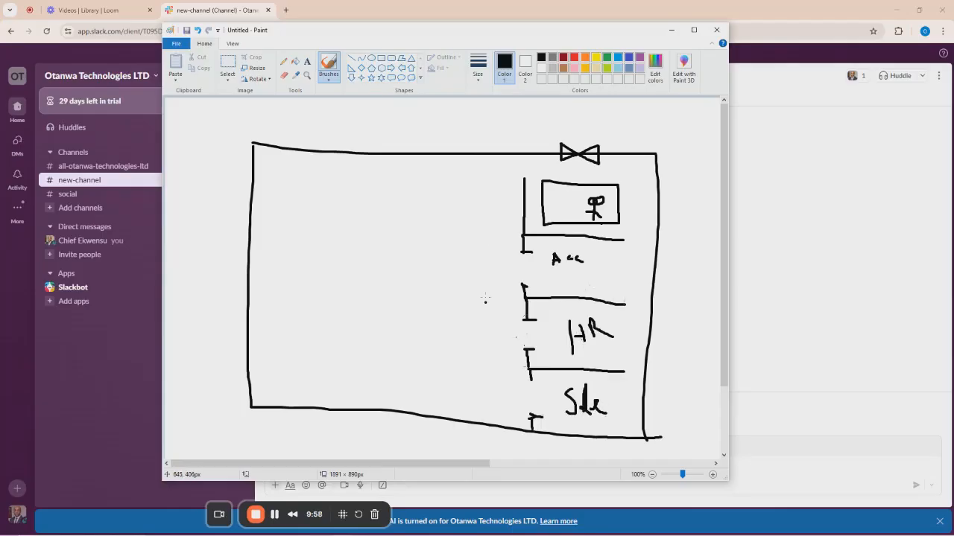
drag(491, 175, 496, 272)
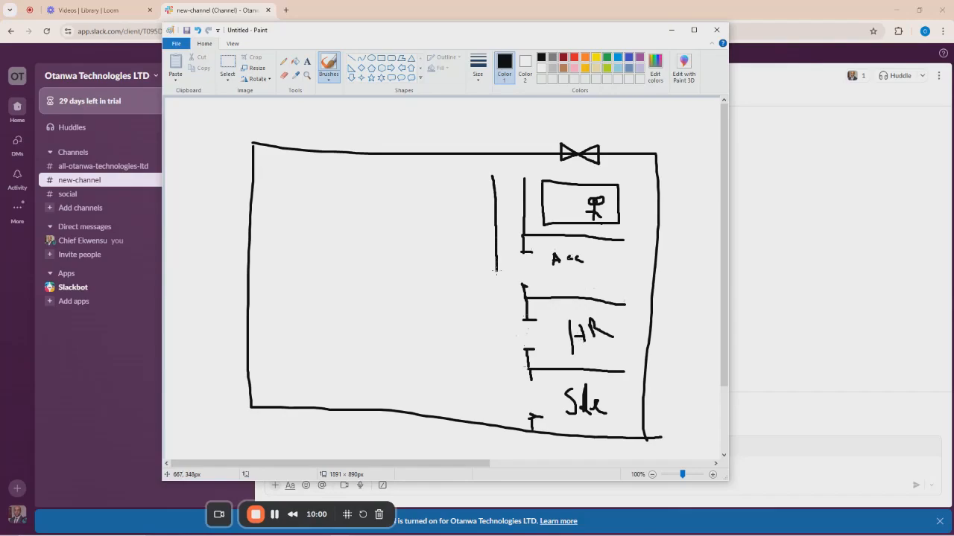
Draw the factory area's lower wall across the left side and write 'Factory' in that room.
drag(380, 277, 463, 281)
drag(286, 271, 387, 282)
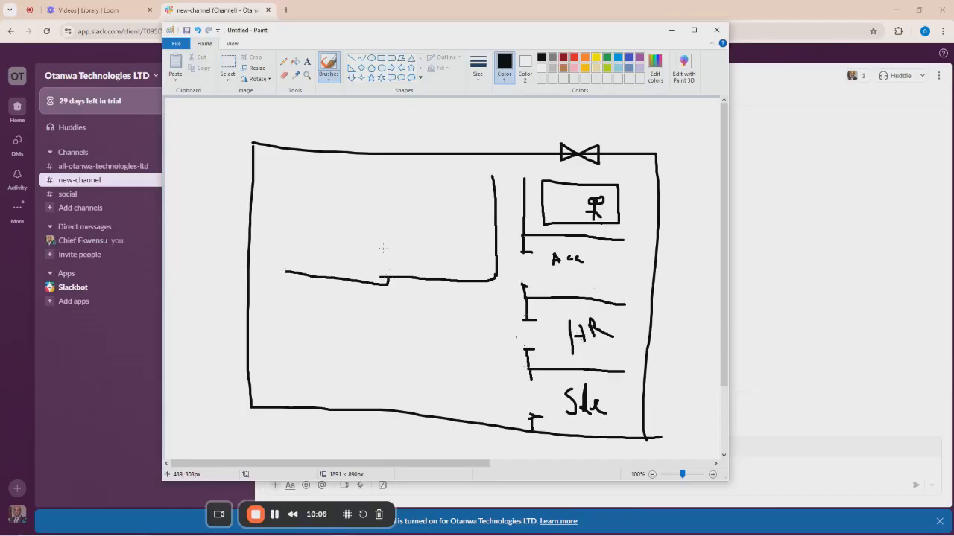
mouse_move(288, 193)
mouse_down()
mouse_move(288, 234)
mouse_move(301, 216)
mouse_up()
drag(325, 230, 332, 230)
mouse_move(335, 205)
mouse_down()
mouse_move(337, 230)
mouse_move(335, 218)
mouse_move(348, 217)
mouse_move(397, 232)
mouse_move(343, 245)
mouse_up()
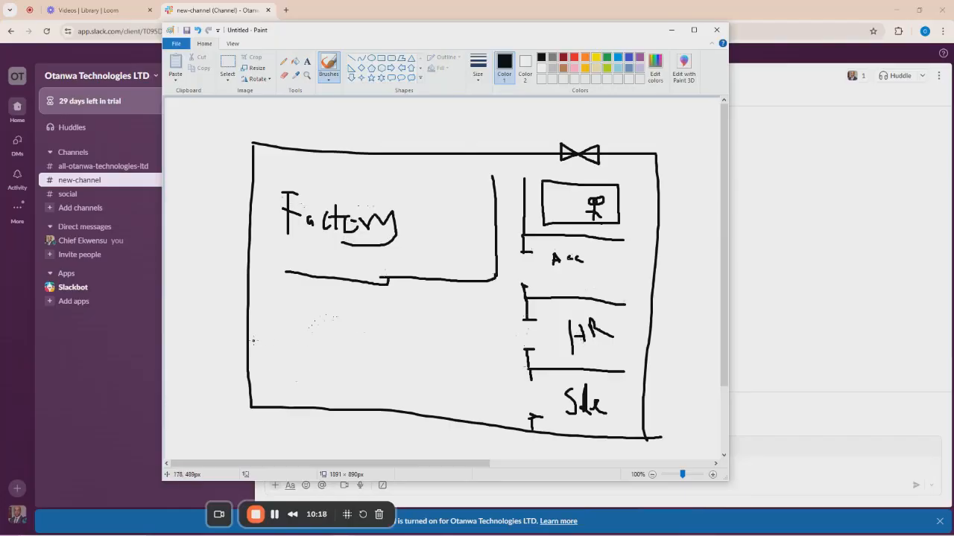
Wall off a lower-left room and label it 'Mach'.
mouse_move(252, 339)
mouse_down()
mouse_move(384, 339)
mouse_move(384, 356)
mouse_up()
drag(382, 392, 384, 390)
drag(383, 358, 396, 357)
mouse_move(266, 362)
mouse_down()
mouse_move(325, 392)
mouse_move(332, 373)
mouse_move(362, 399)
mouse_up()
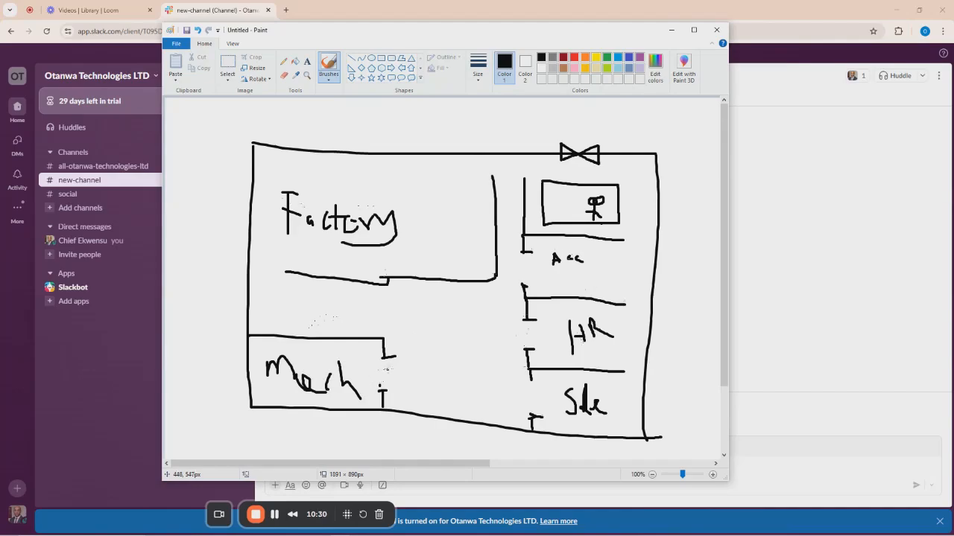
Write 'Staff' above Factory and add a short stroke beside the HR room.
mouse_move(356, 177)
mouse_down()
mouse_move(340, 203)
mouse_move(381, 186)
mouse_move(403, 229)
mouse_up()
drag(410, 188, 411, 224)
drag(383, 209, 412, 204)
drag(549, 320, 548, 316)
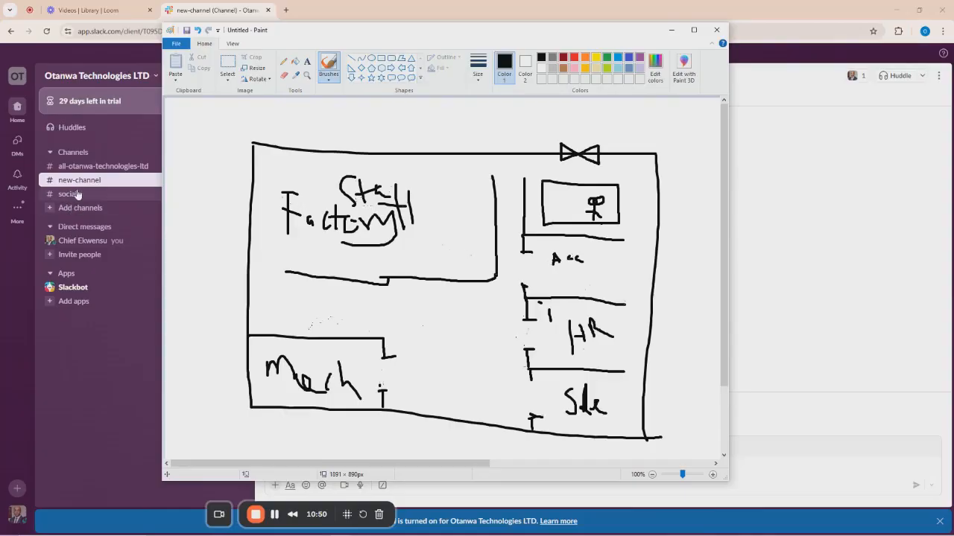
Minimize Paint, restore it from the taskbar to review the floor plan, then minimize it again.
click(671, 30)
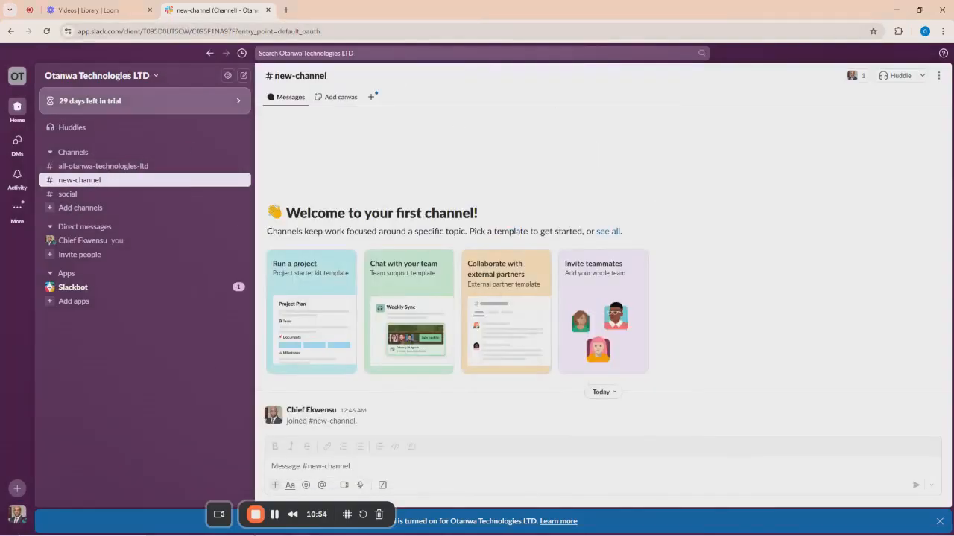
mouse_move(264, 532)
click(321, 529)
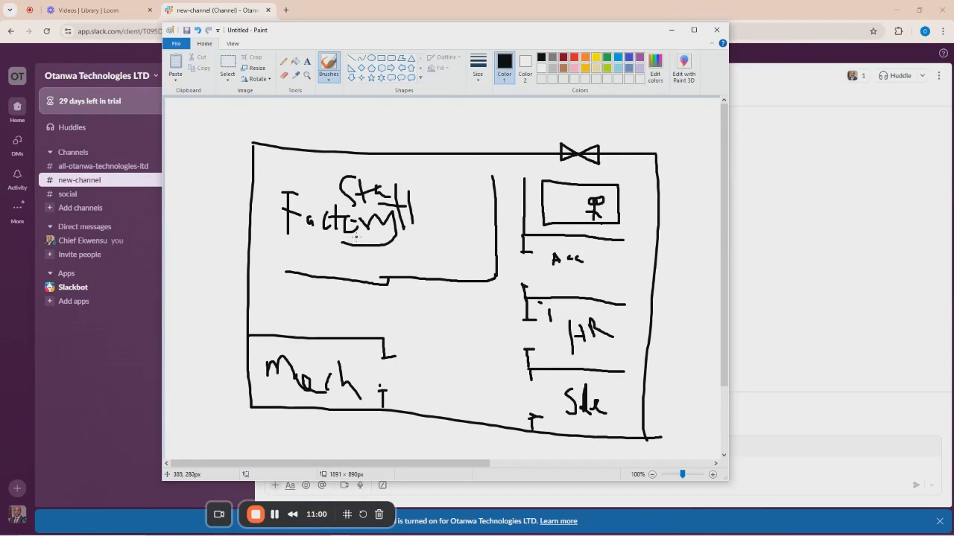
click(421, 235)
click(671, 29)
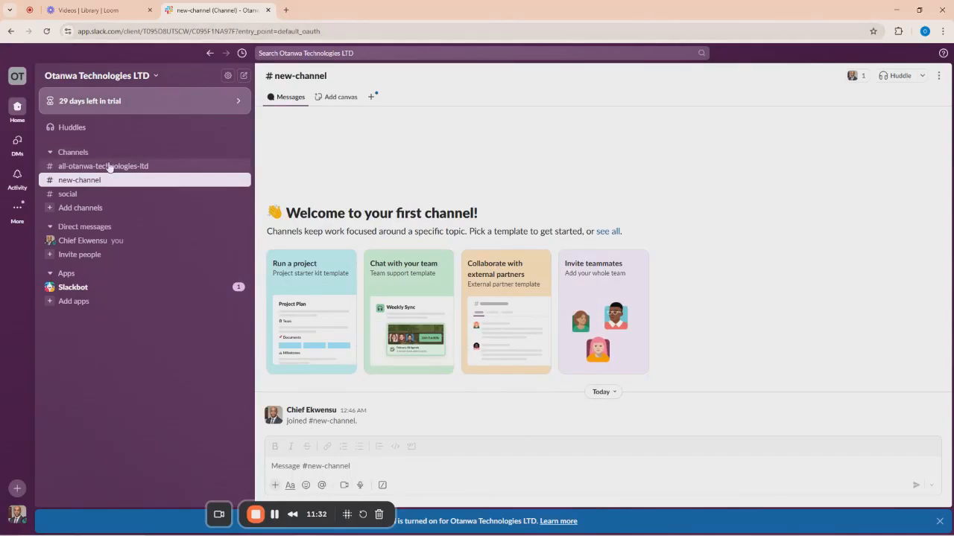
Create a public channel named 'factory' and close the Add people prompt without inviting anyone.
click(72, 211)
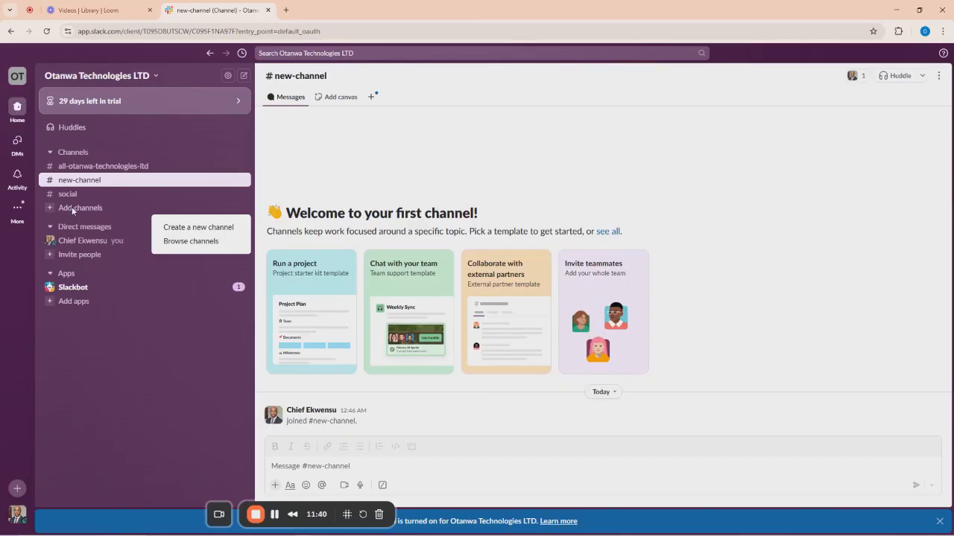
click(198, 228)
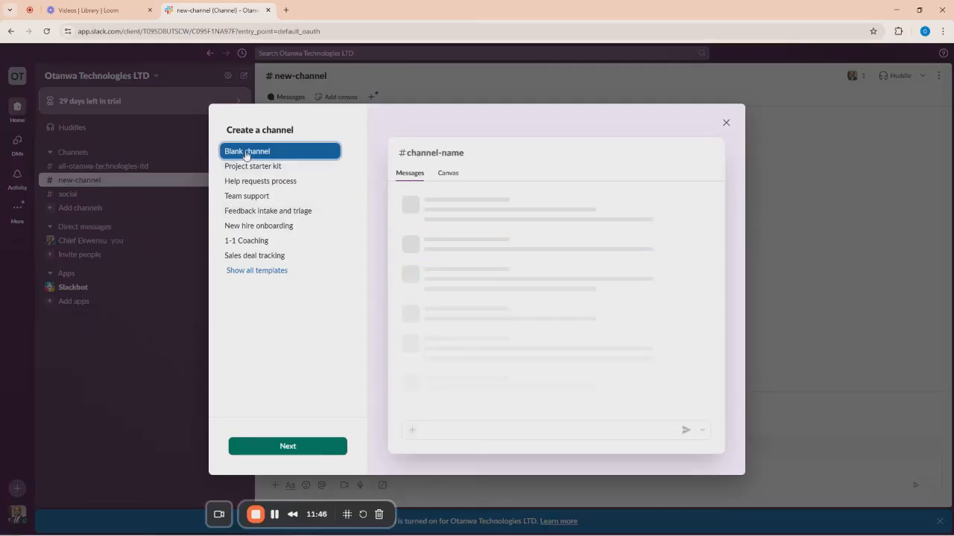
click(290, 449)
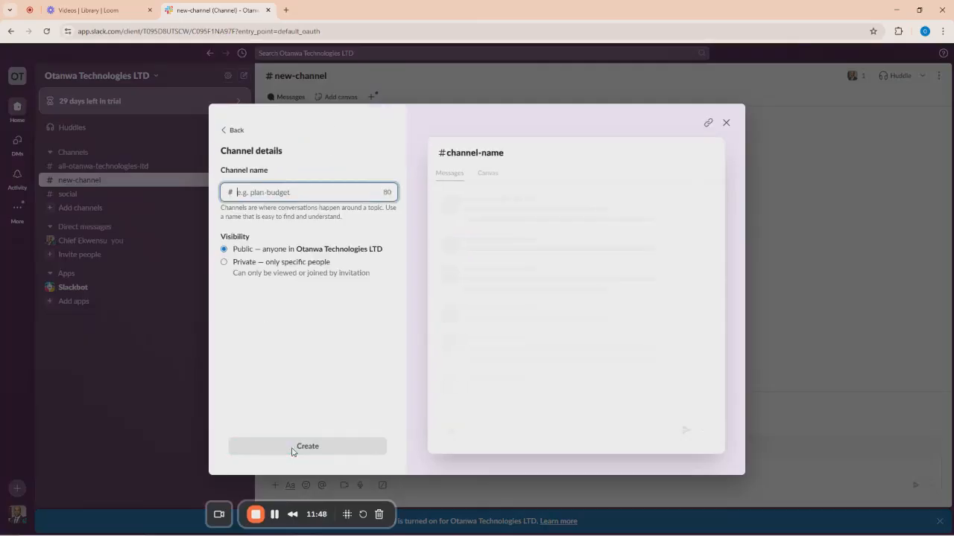
click(267, 194)
text(m)
key(BackSpace)
text(factory)
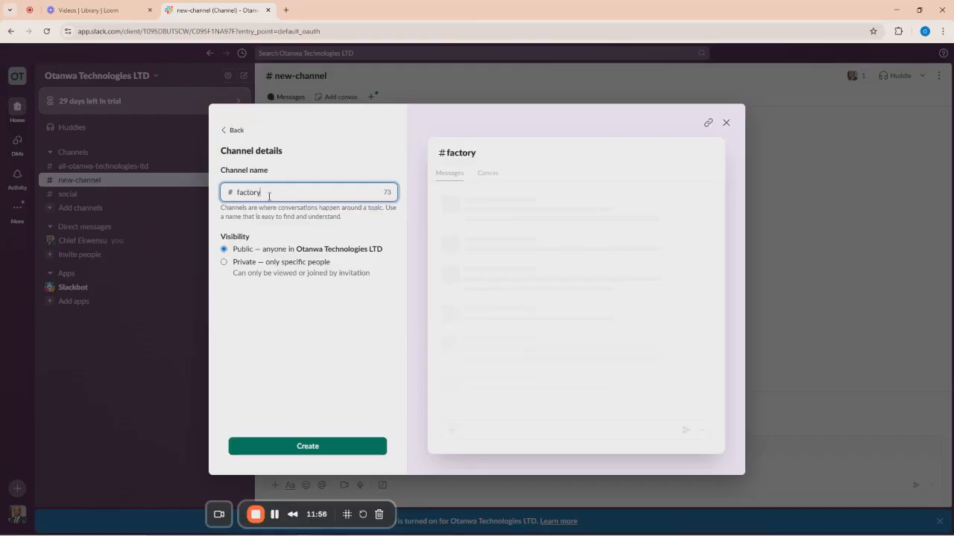
click(308, 449)
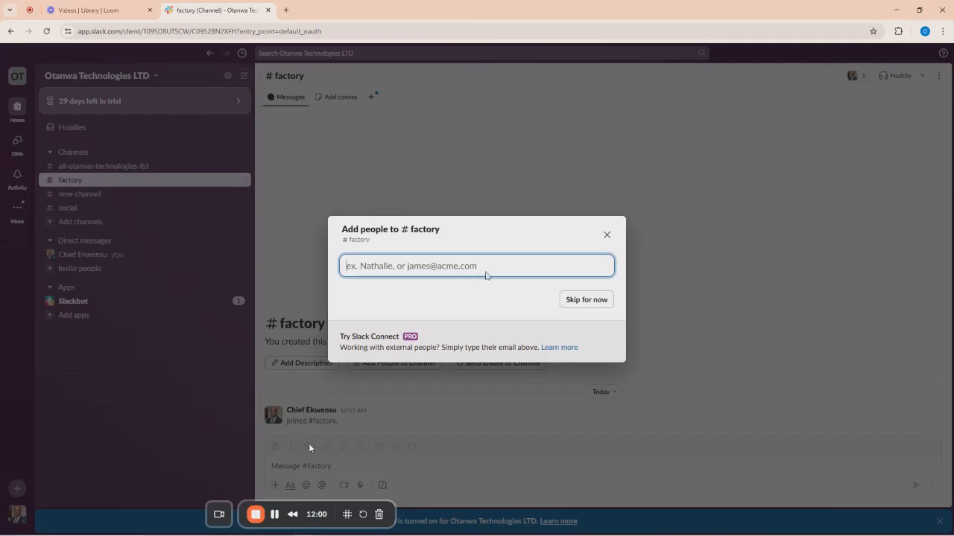
click(607, 235)
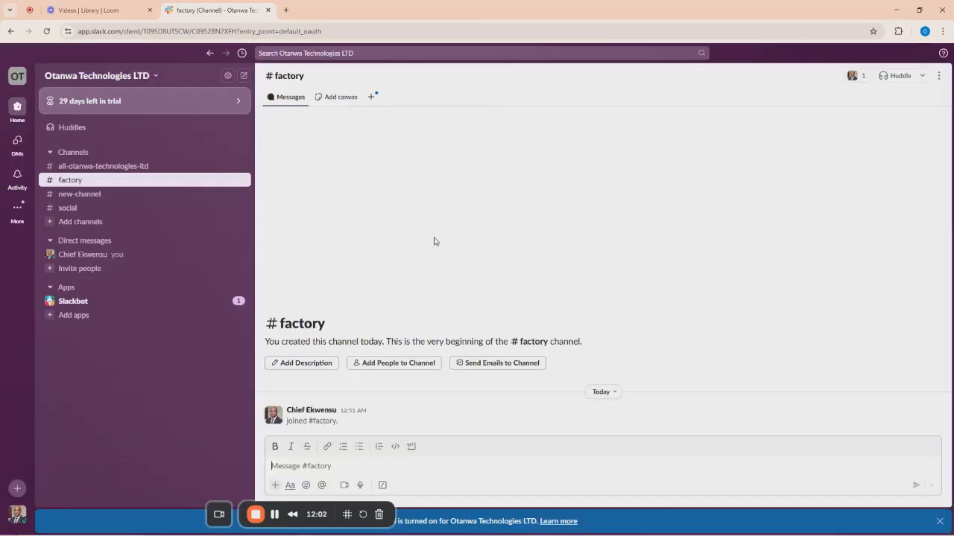
Create a blank public channel named 'accounts' and dismiss the Add people prompt.
click(72, 225)
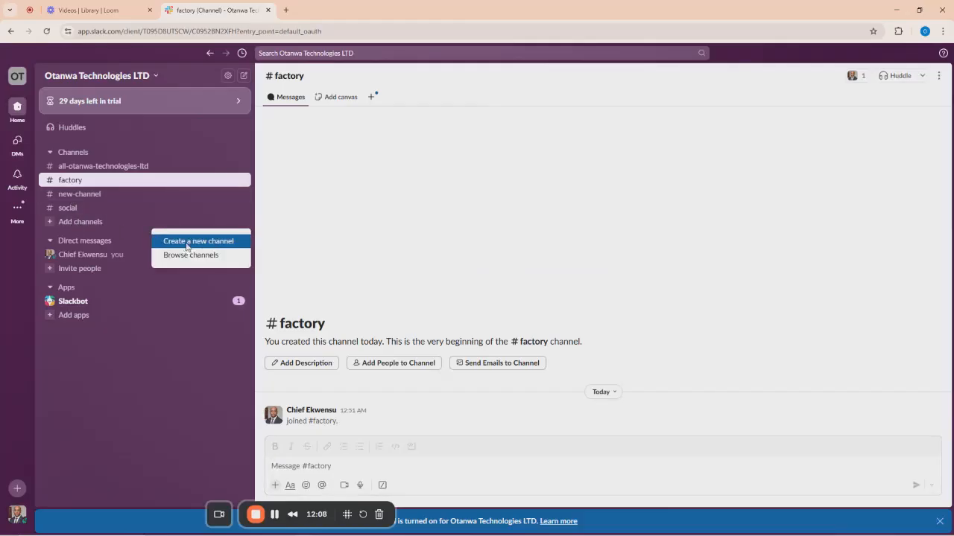
click(198, 243)
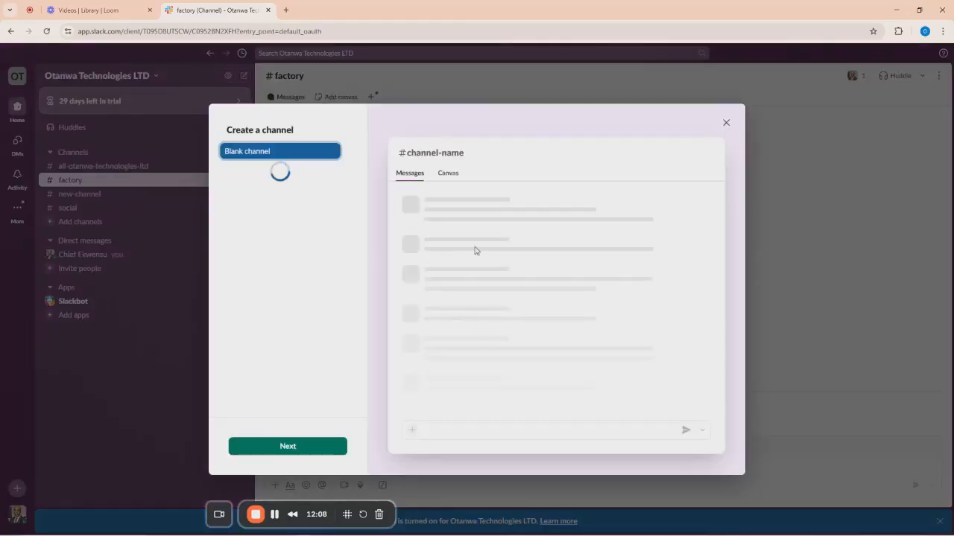
click(296, 450)
click(259, 195)
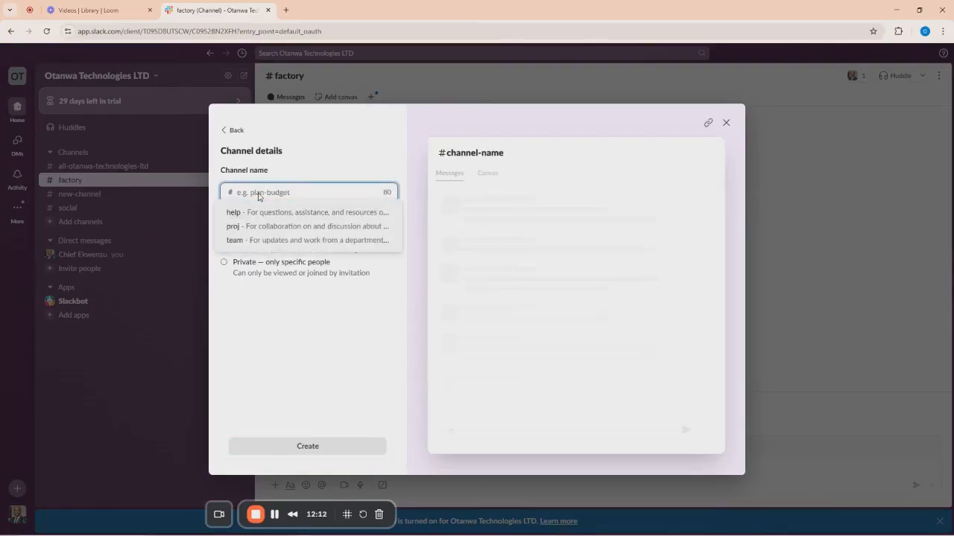
text(account)
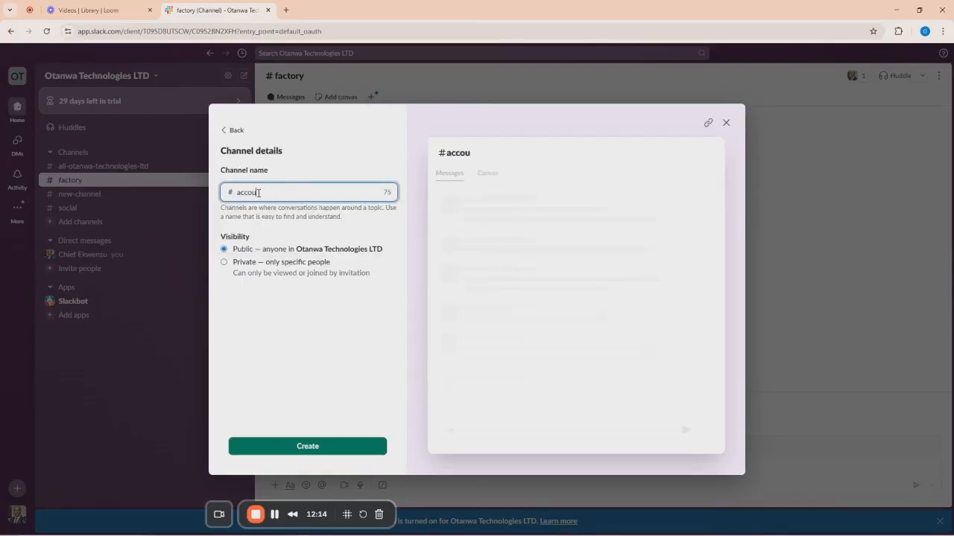
text(s)
click(312, 447)
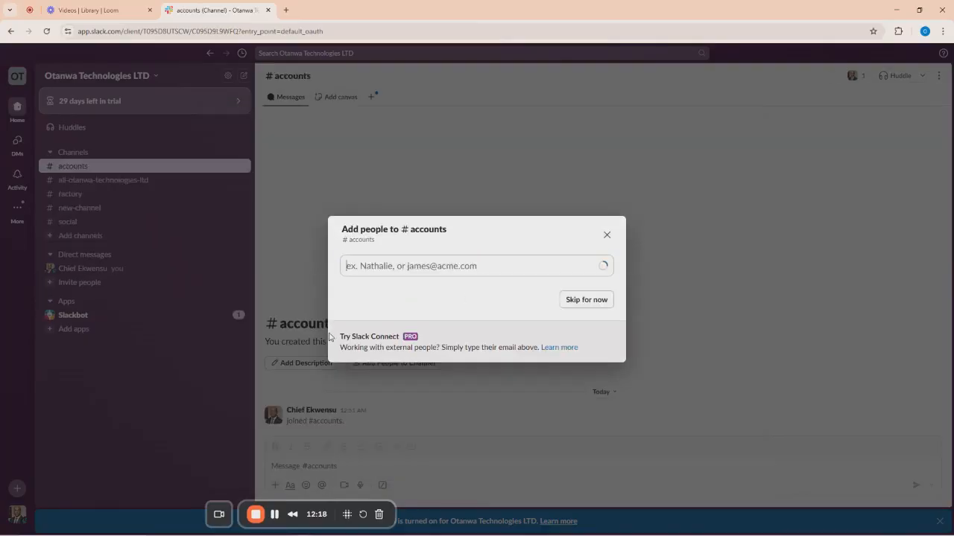
click(607, 237)
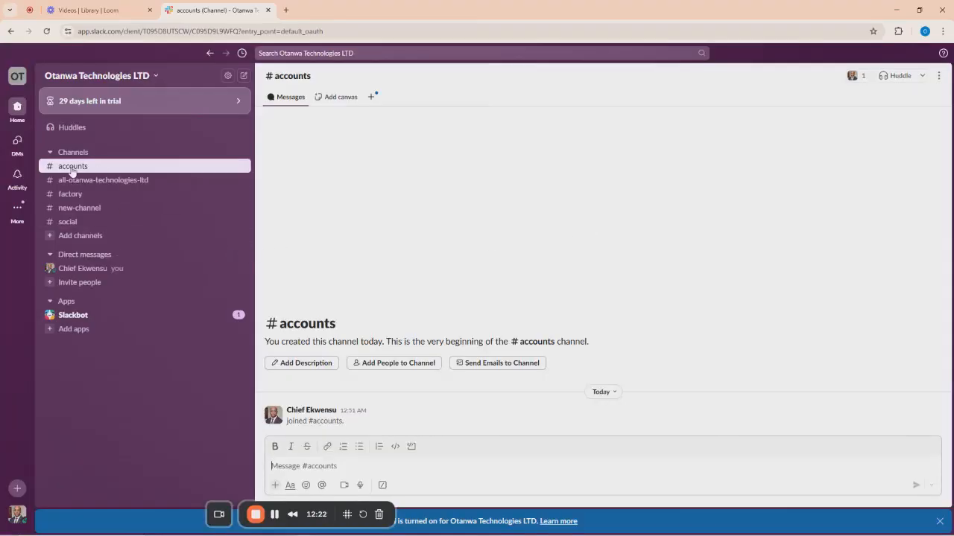
Between glances at the Paint floor plan, create a 'human-resources' channel without adding people.
click(320, 528)
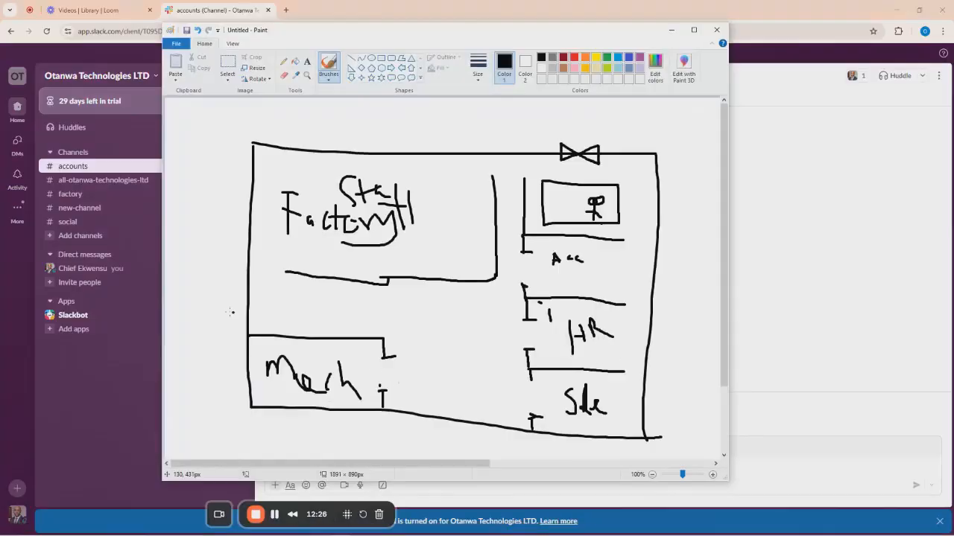
click(107, 420)
click(72, 235)
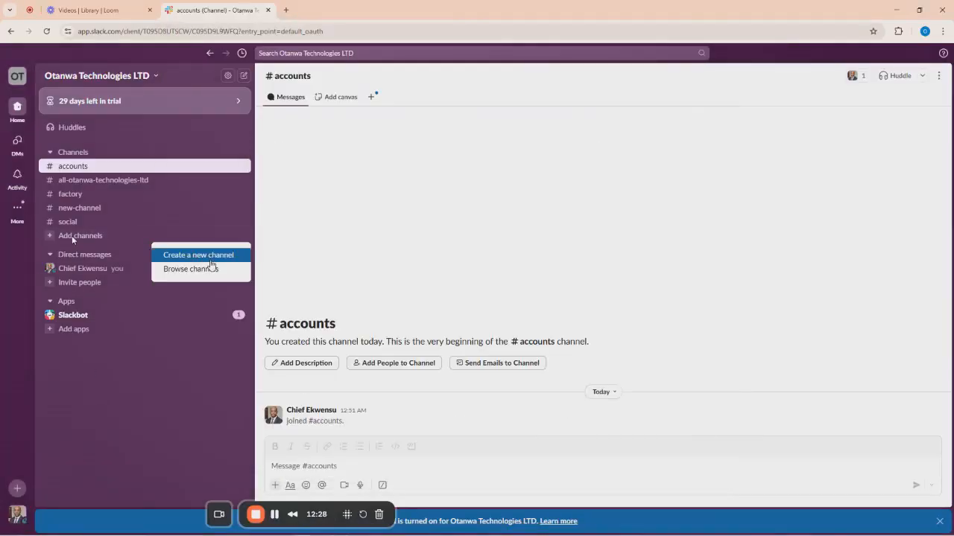
click(202, 254)
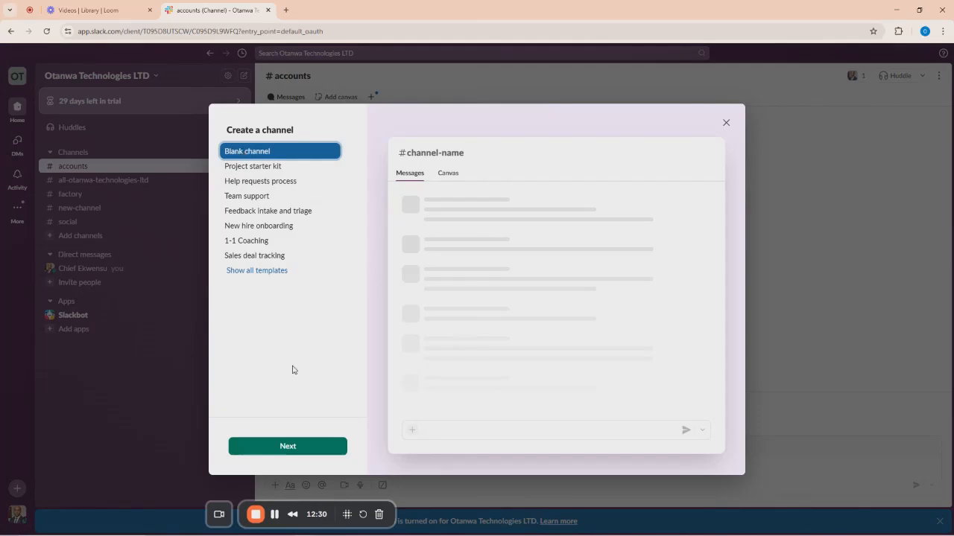
click(291, 445)
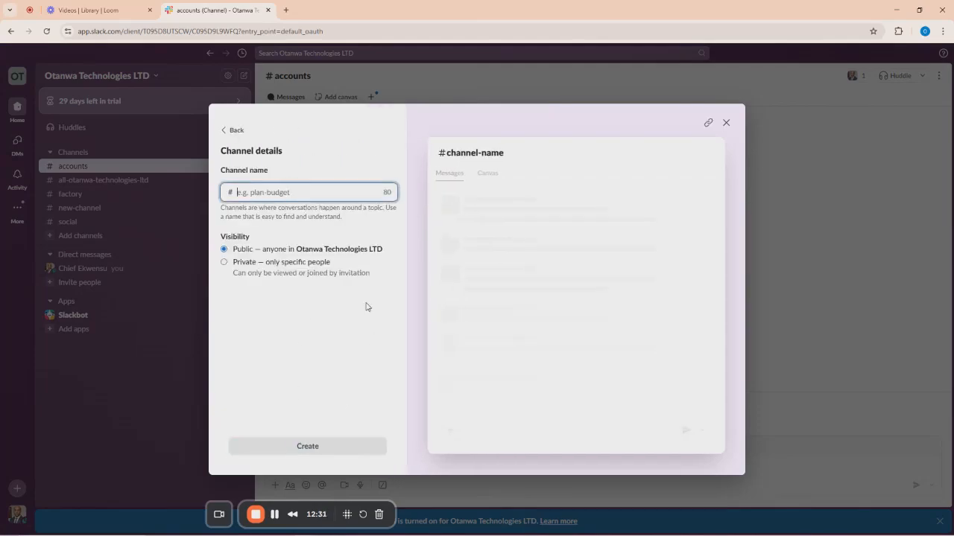
click(270, 194)
text(human)
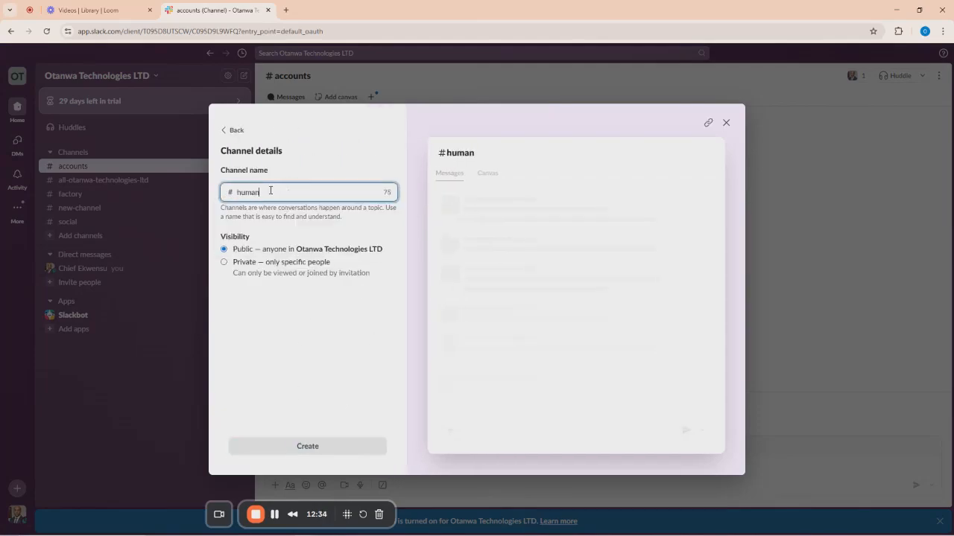
text(-resources)
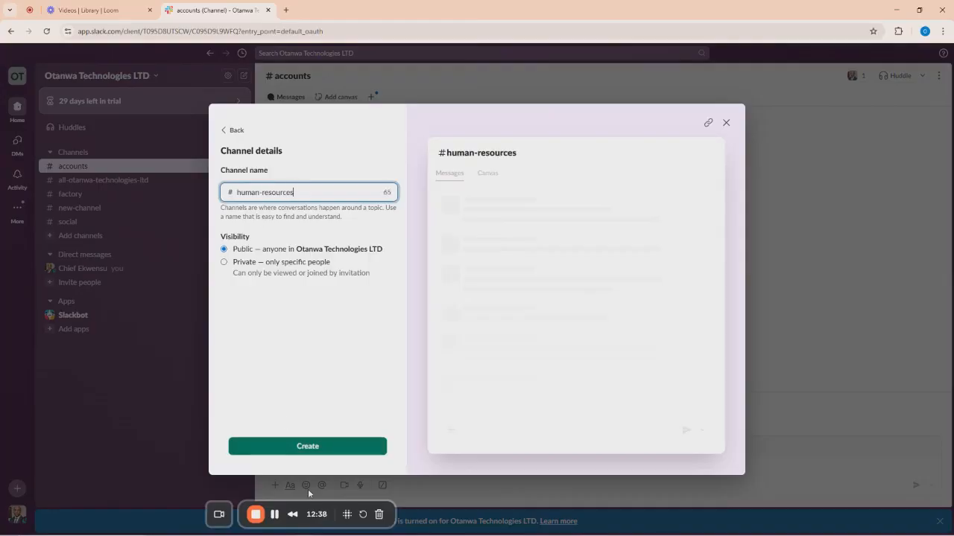
click(309, 449)
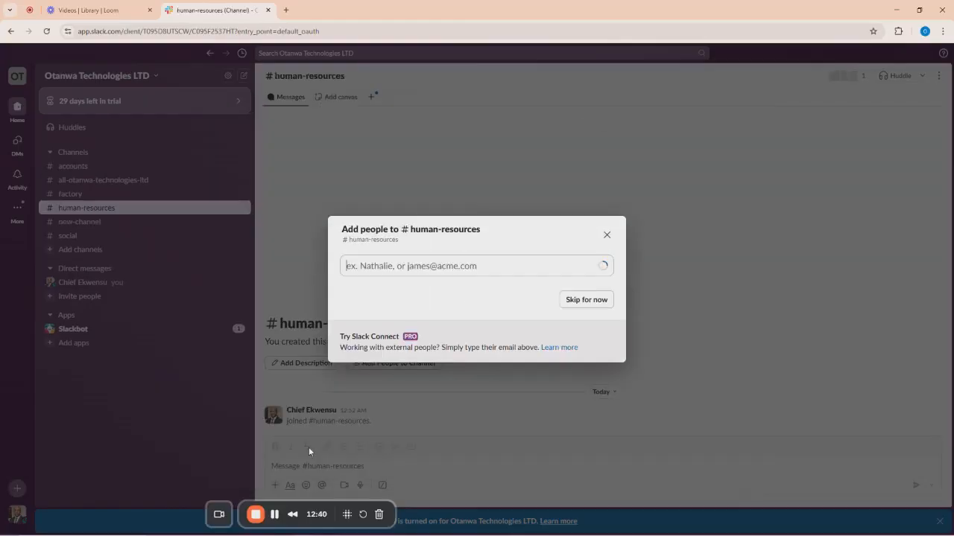
click(607, 235)
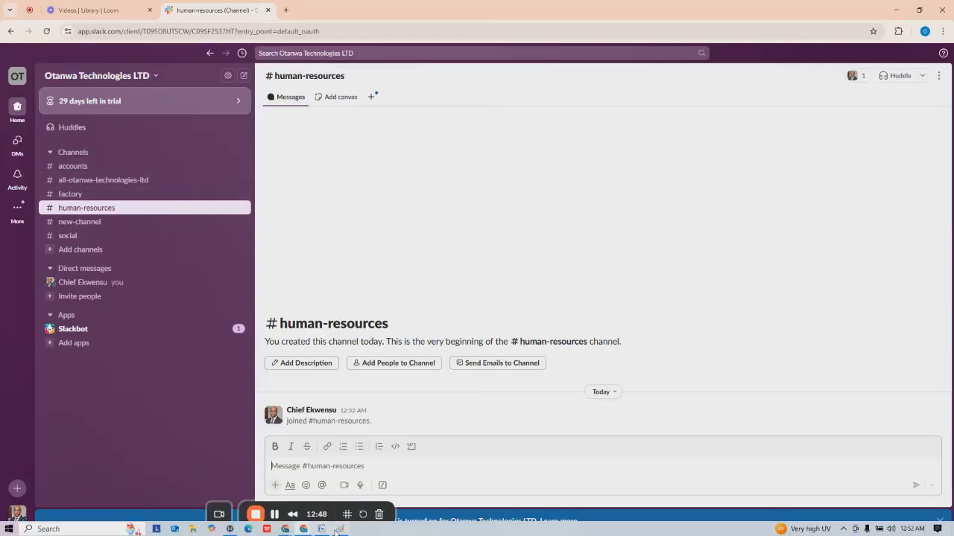
click(340, 527)
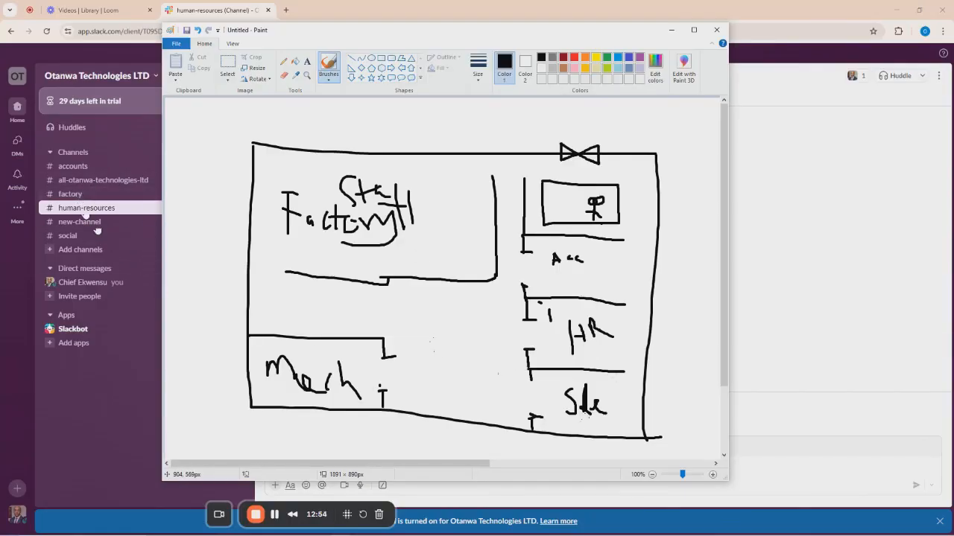
click(68, 405)
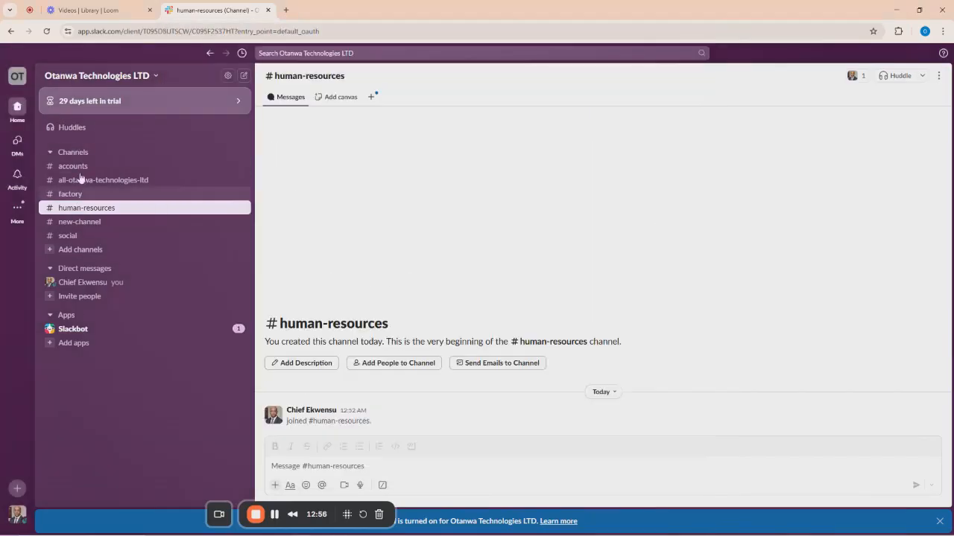
Create a blank channel named 'sales' and close the Add people prompt with nobody invited.
click(73, 252)
click(179, 272)
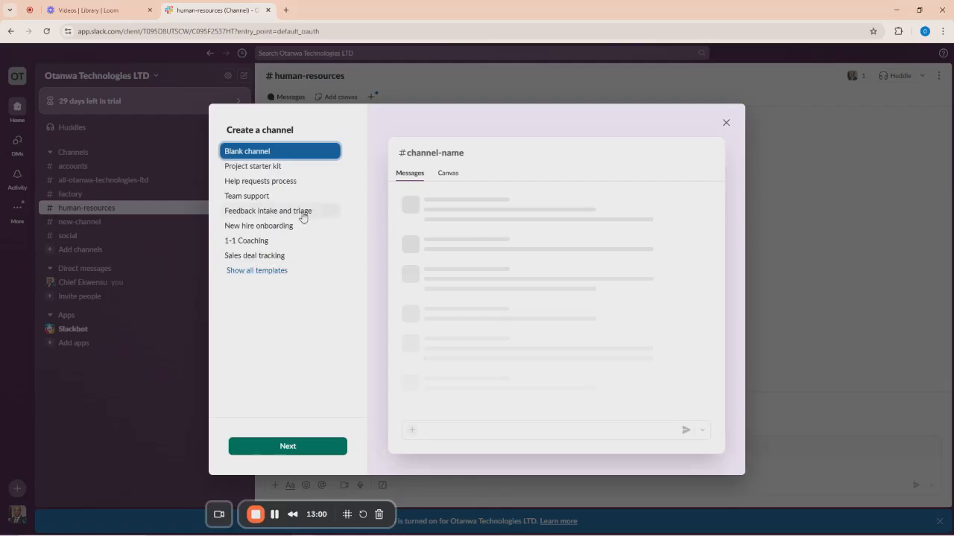
click(283, 444)
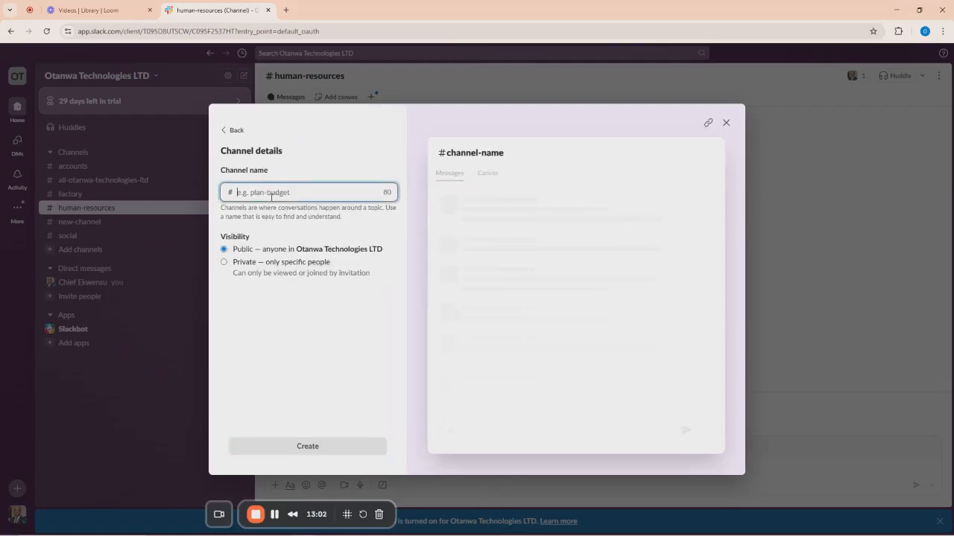
text(sales)
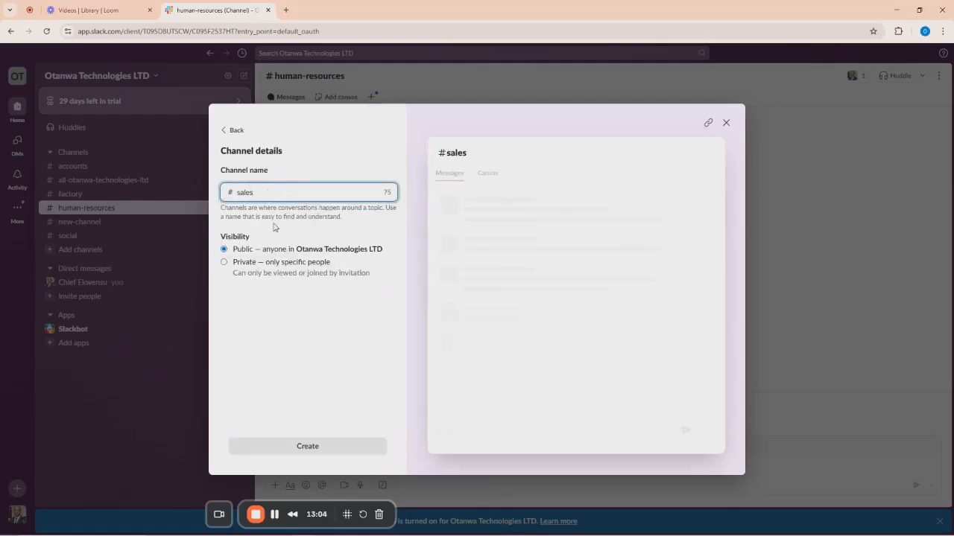
click(306, 446)
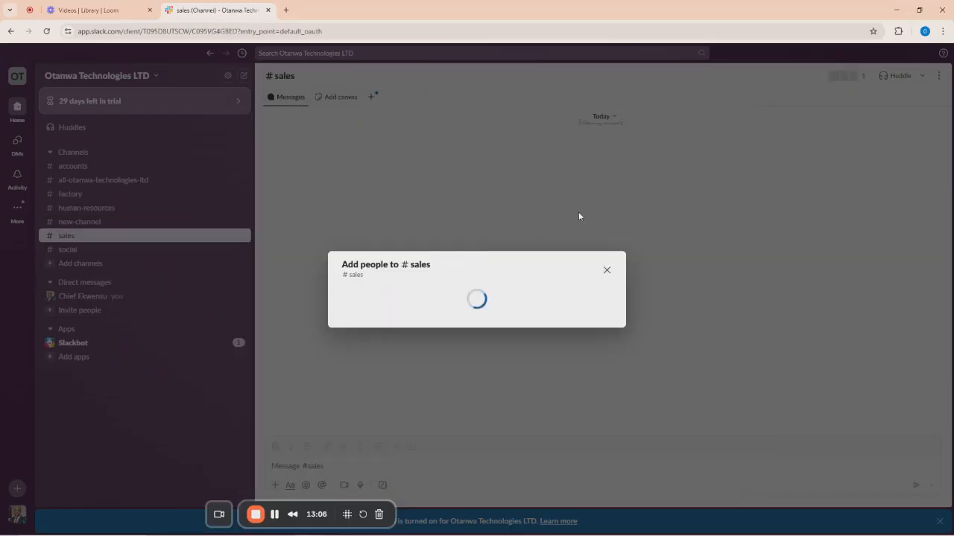
click(609, 236)
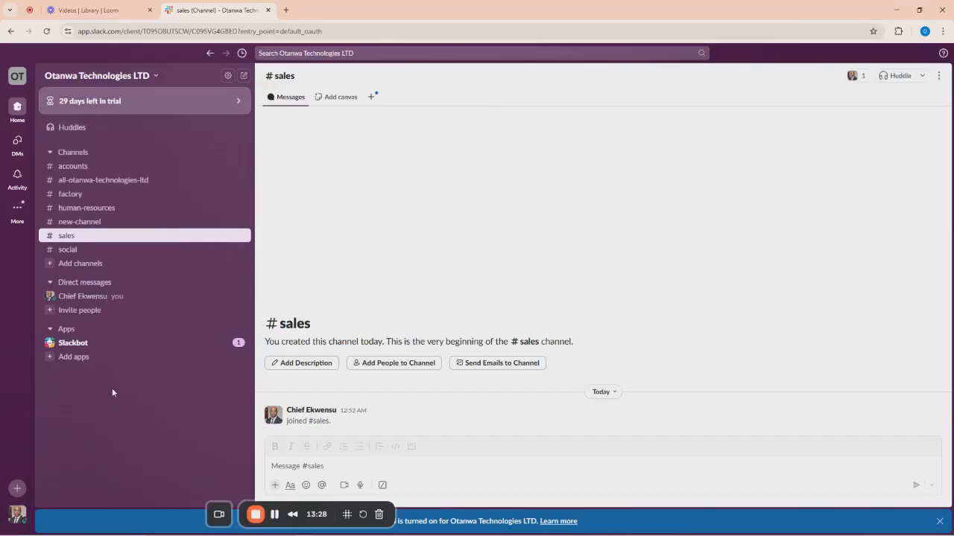
Switch to #accounts and close the 'Ready to invite the team?' tip.
click(75, 168)
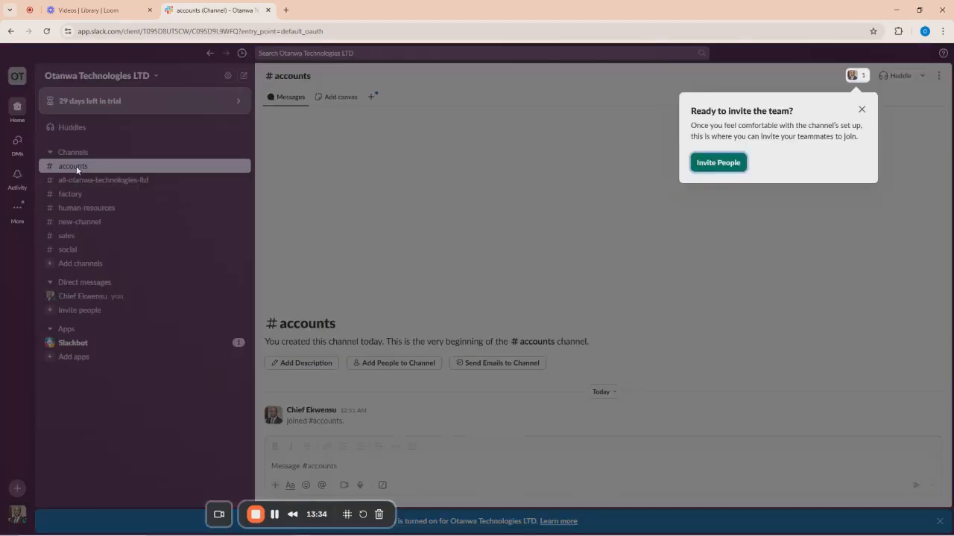
click(861, 110)
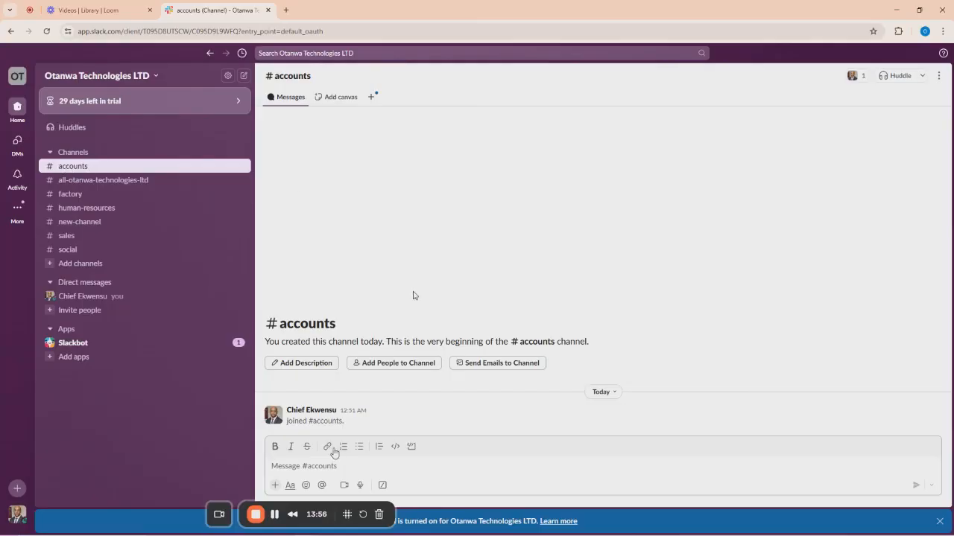
Close the #accounts Add people dialog without inviting anyone, then click into the message box.
click(394, 365)
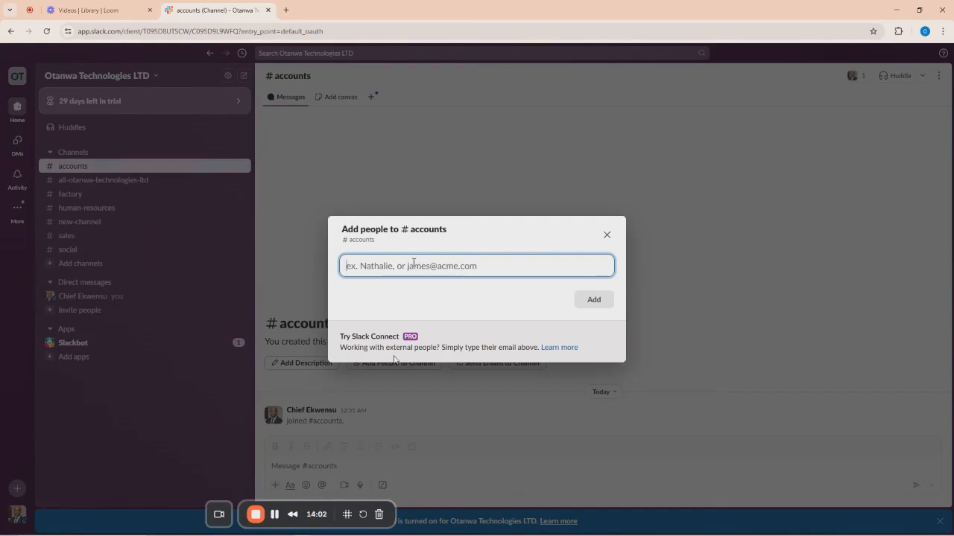
click(603, 237)
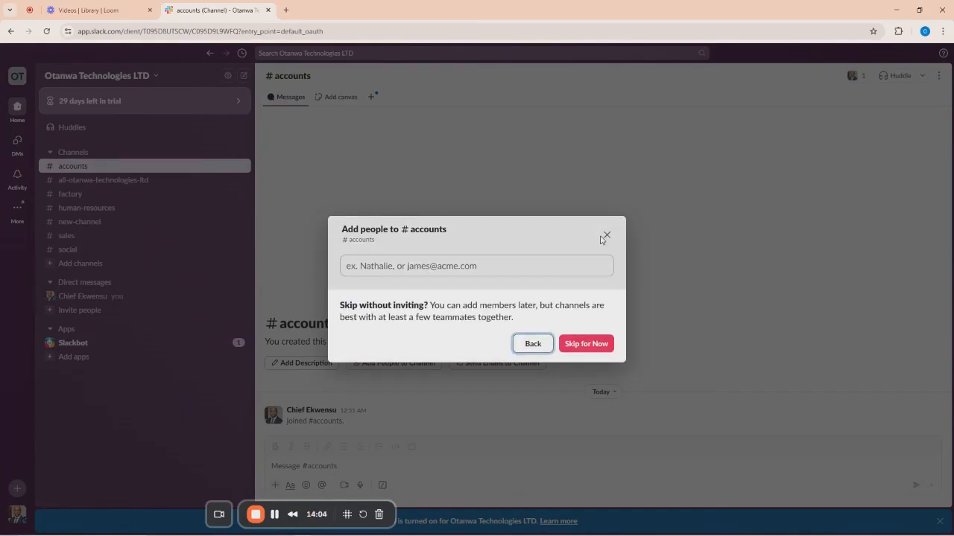
click(405, 268)
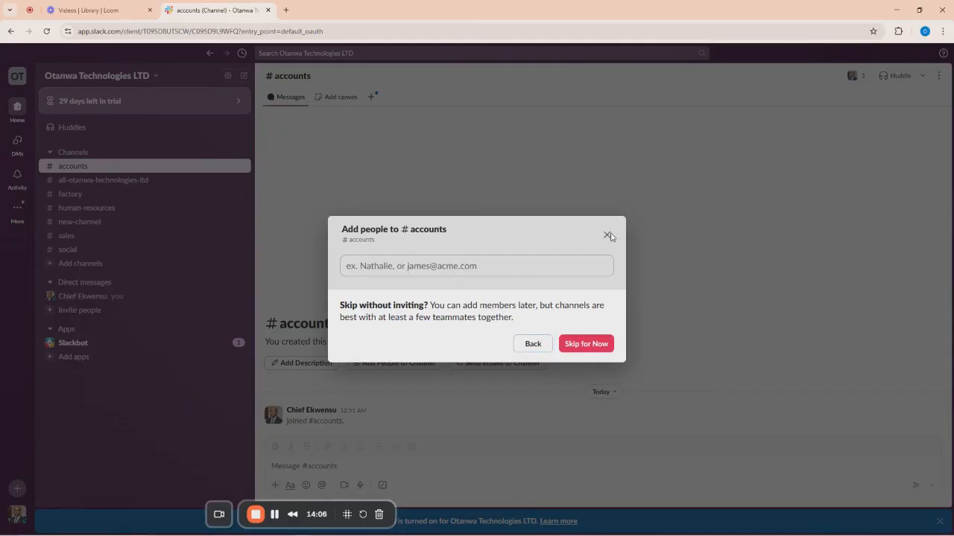
click(535, 342)
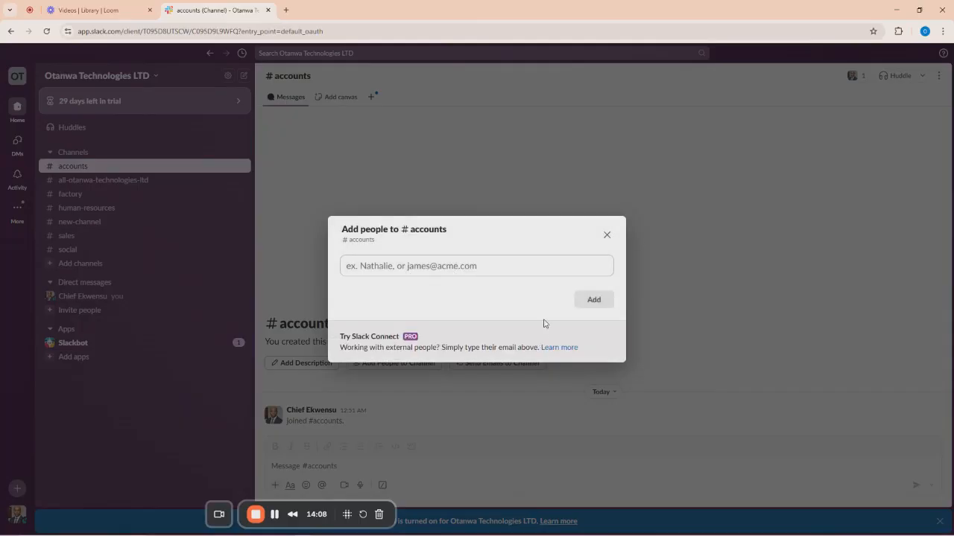
click(607, 237)
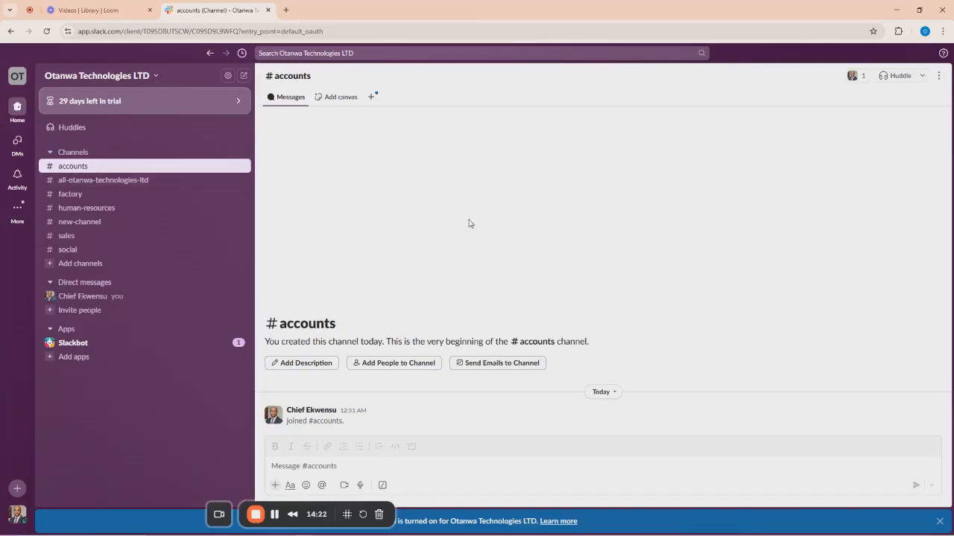
click(313, 468)
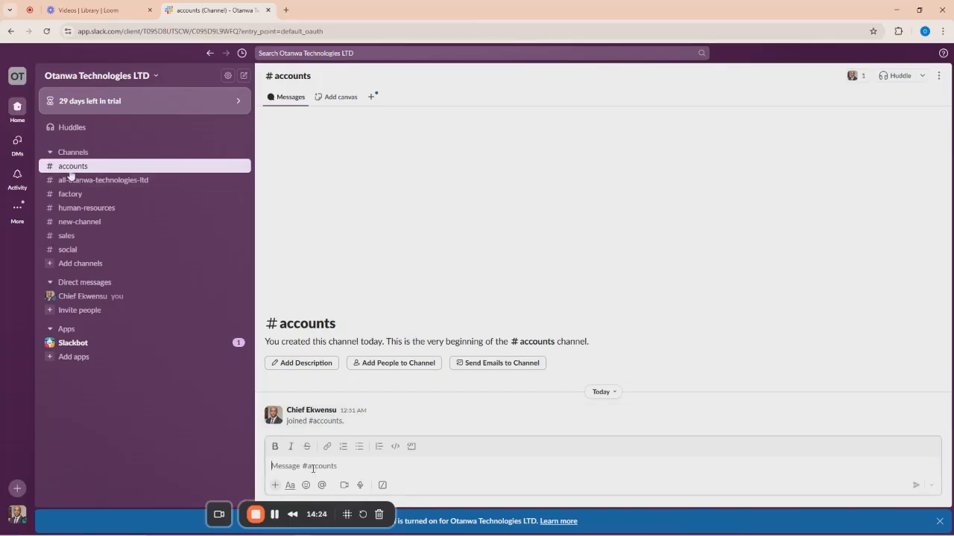
Send the message 'hELLO GUYS HOW IS SALES TODAY?' in #accounts.
text(hEL)
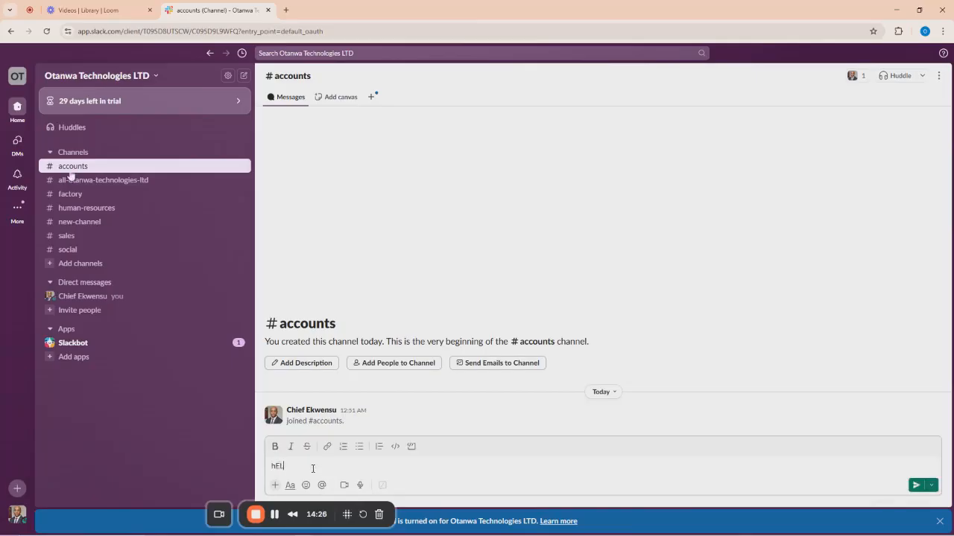
text(LO GUYS HOW IS SALES TODAY?)
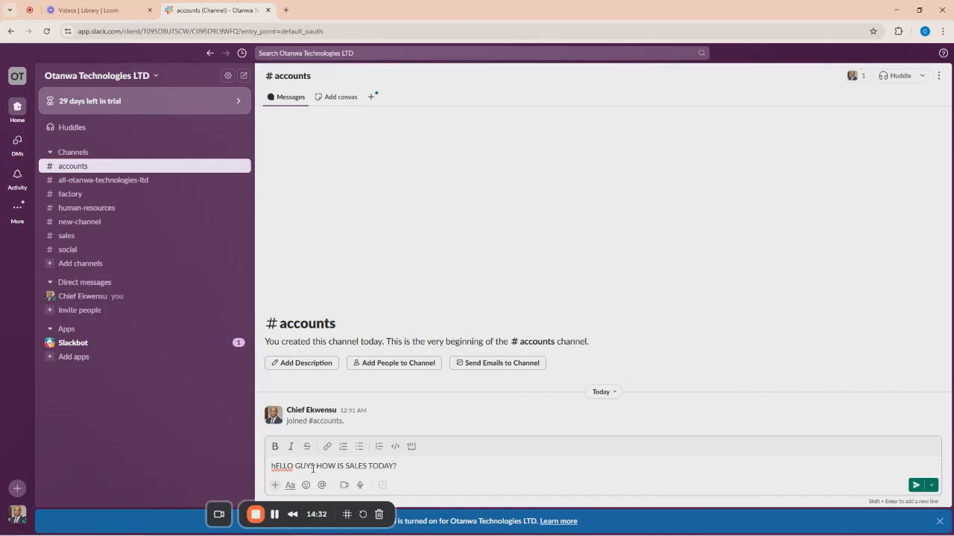
key(Return)
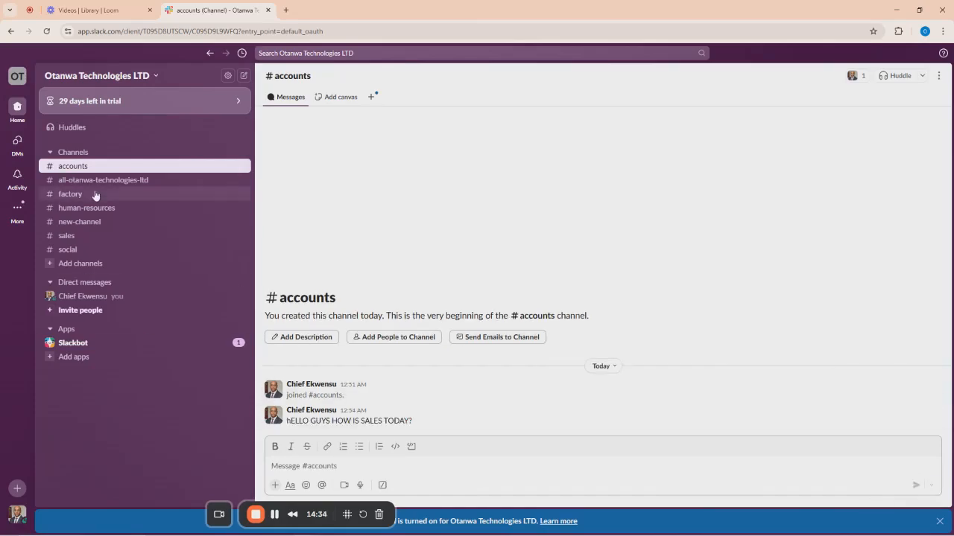
click(78, 196)
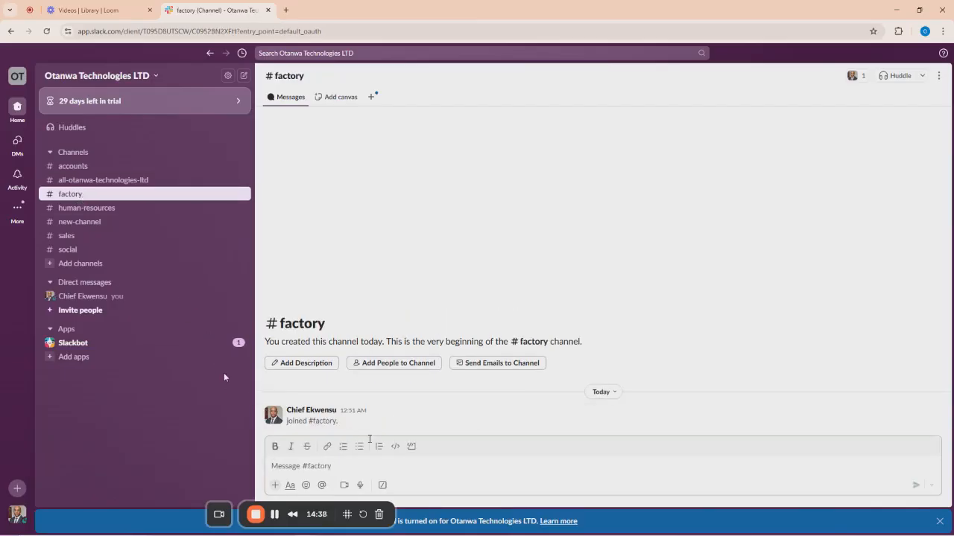
click(92, 209)
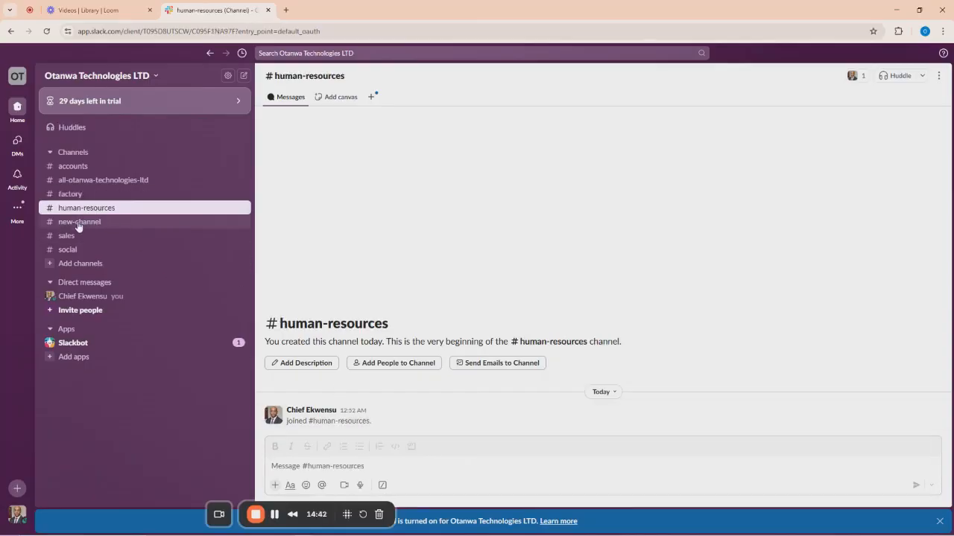
click(80, 222)
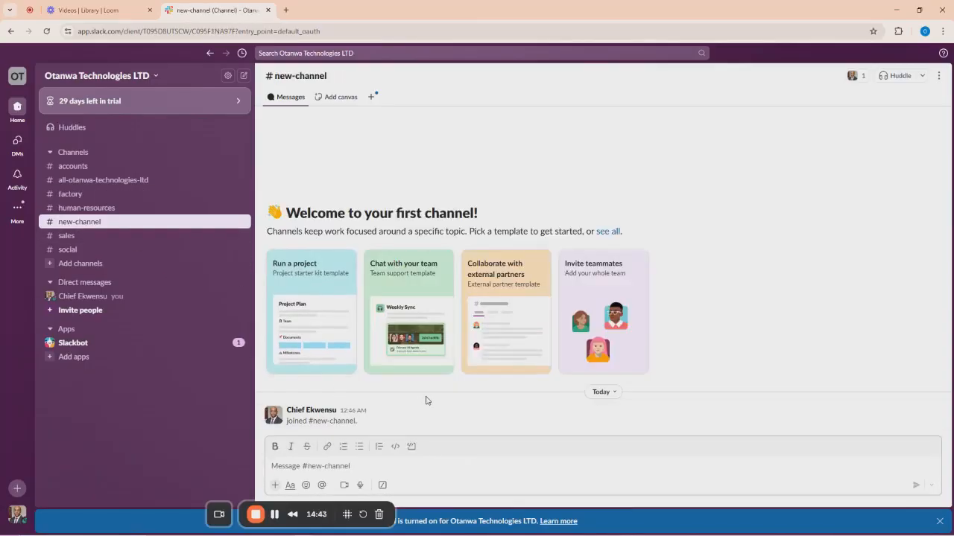
click(67, 236)
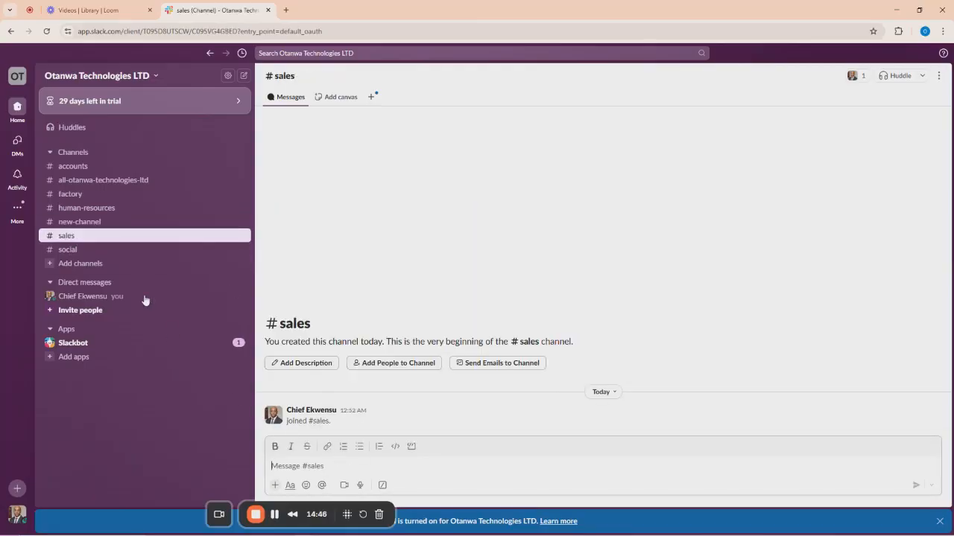
click(75, 169)
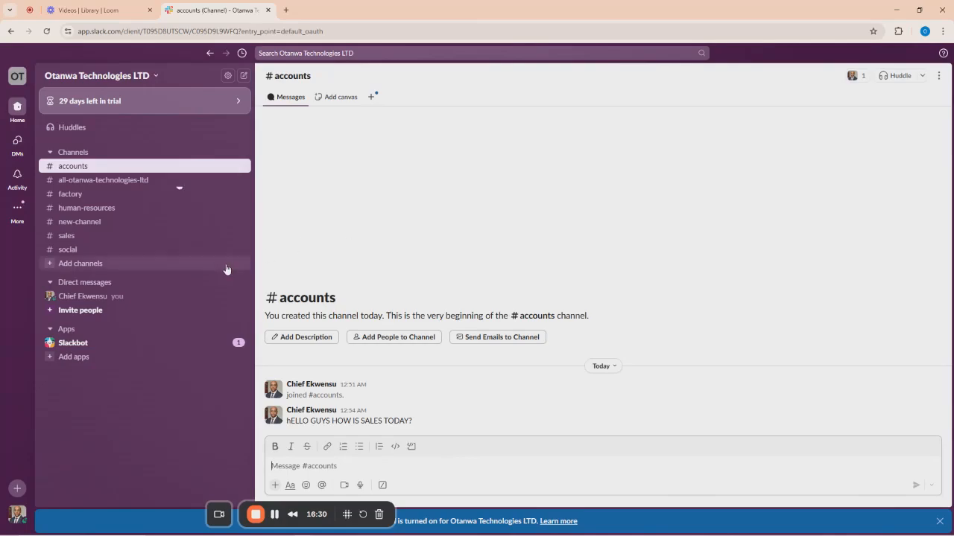
Go to #all-otanwa-technologies-ltd, after a brief look at #accounts, and open its More actions menu.
click(93, 184)
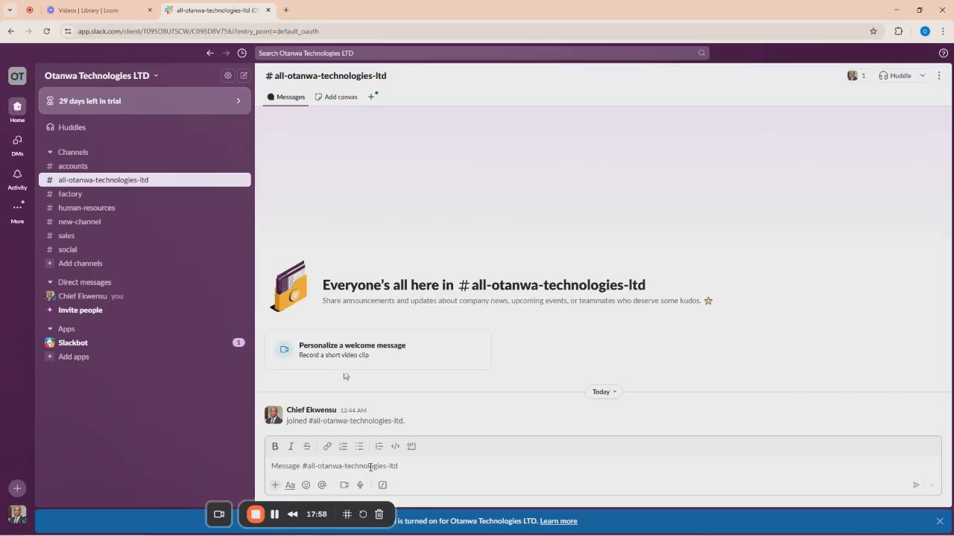
click(72, 166)
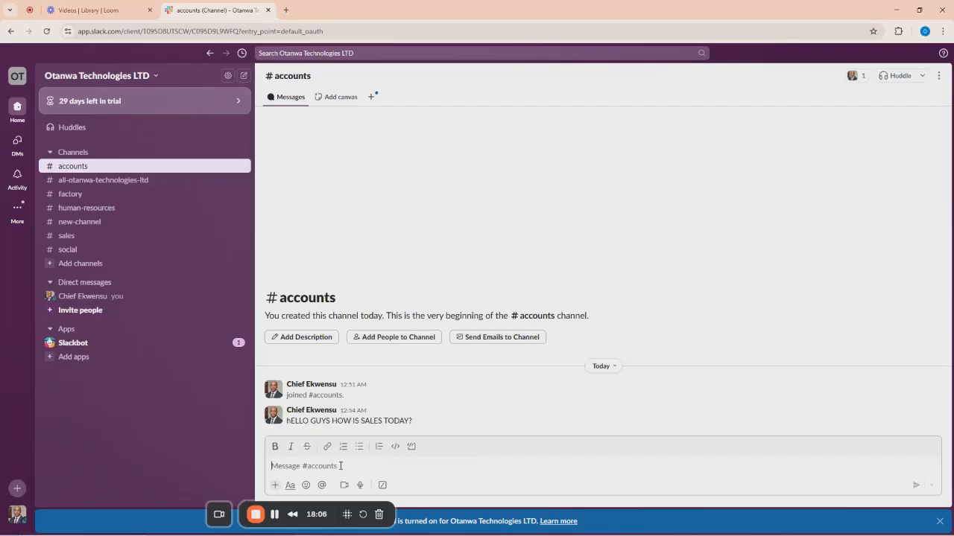
click(123, 181)
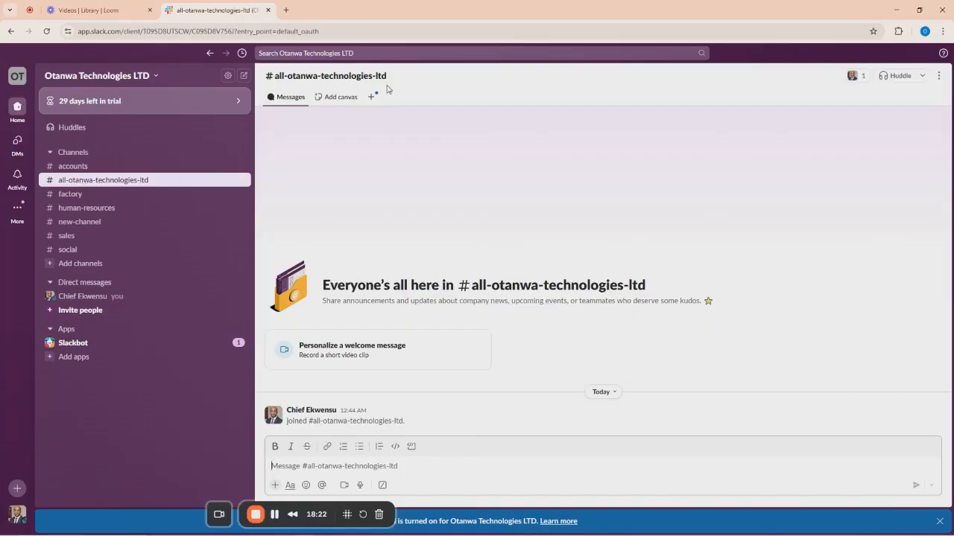
click(939, 76)
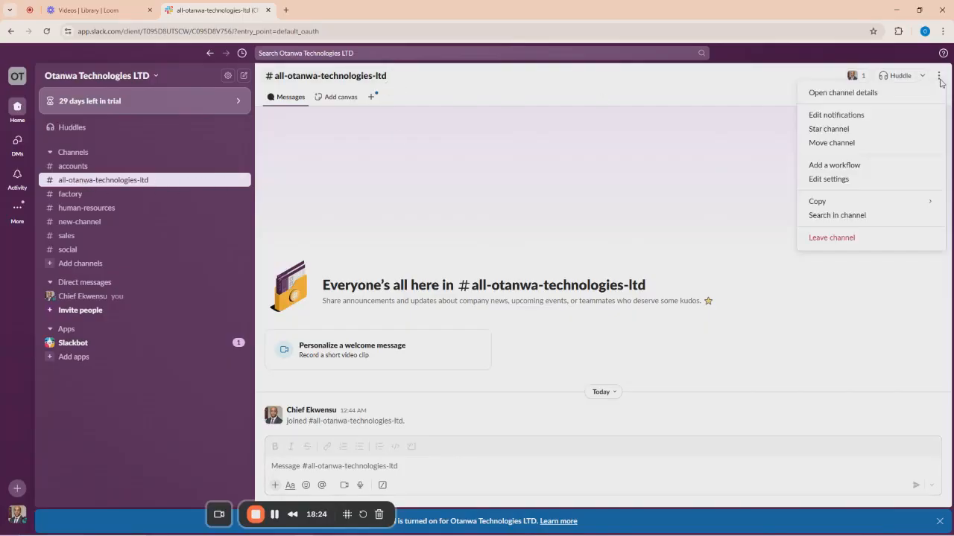
Rename #all-otanwa-technologies-ltd to 'general' in its channel settings, then click into its message box.
click(823, 180)
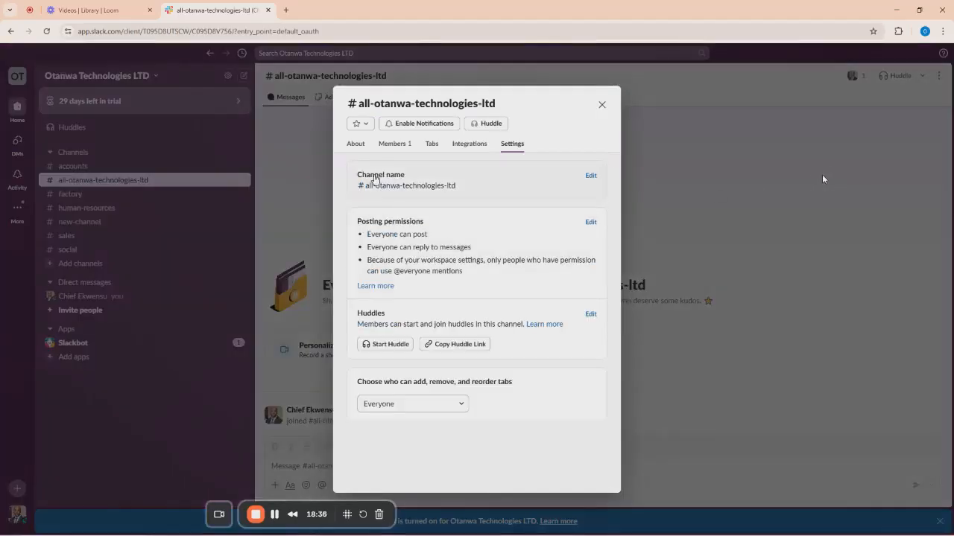
click(590, 176)
drag(508, 283, 382, 286)
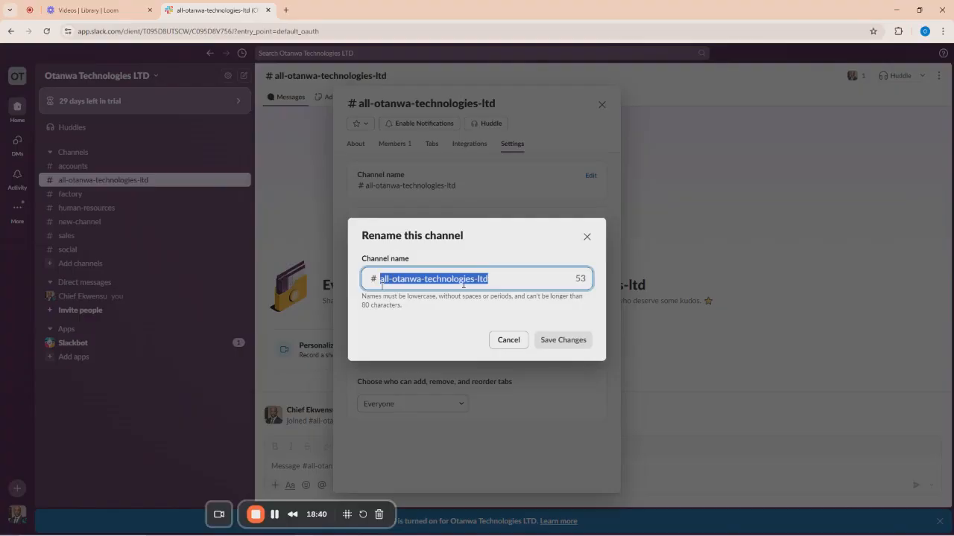
text(general)
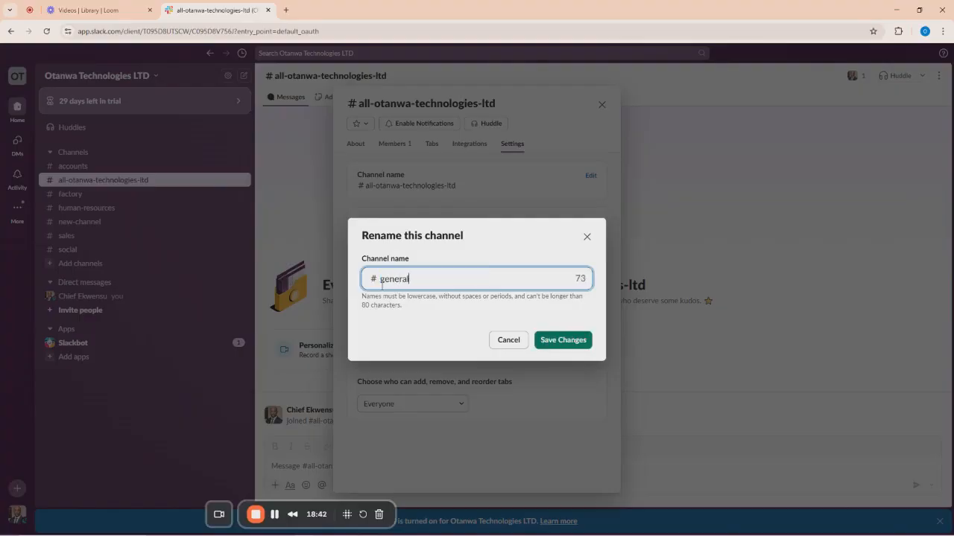
click(558, 343)
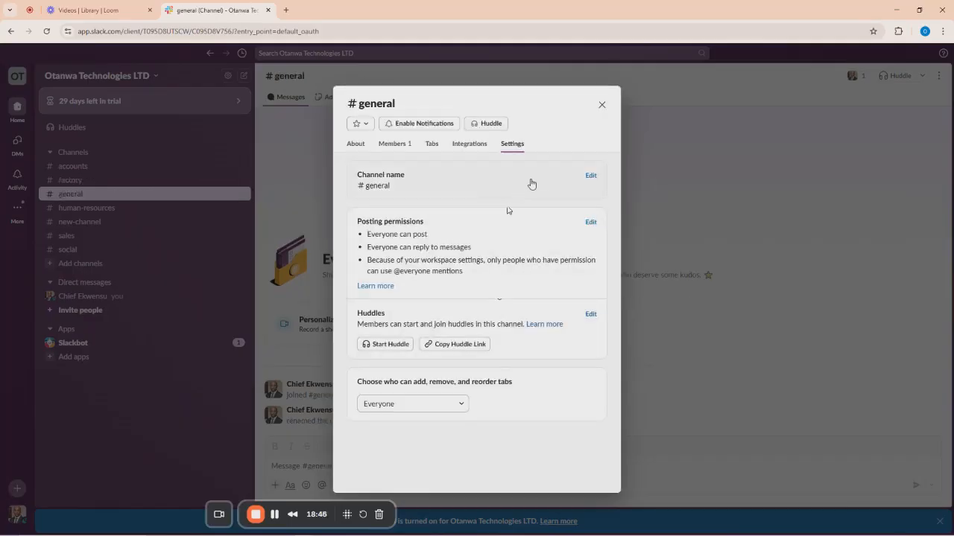
click(601, 104)
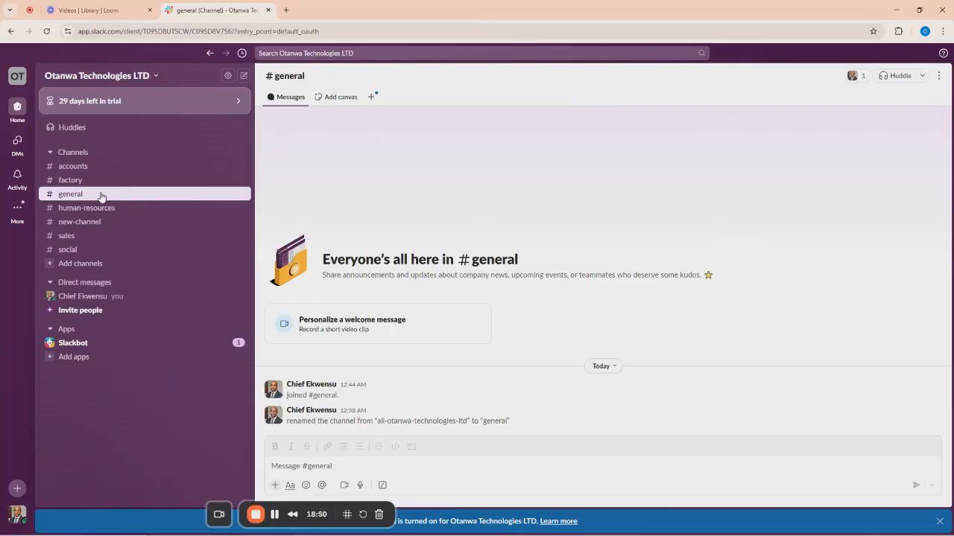
click(315, 466)
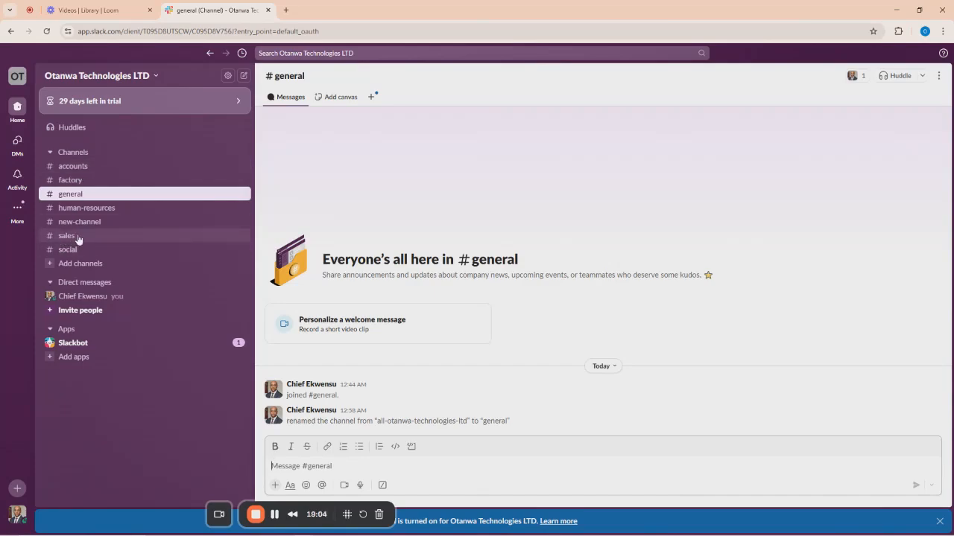
Permanently delete #accounts from its channel settings, ticking the confirmation box.
click(75, 171)
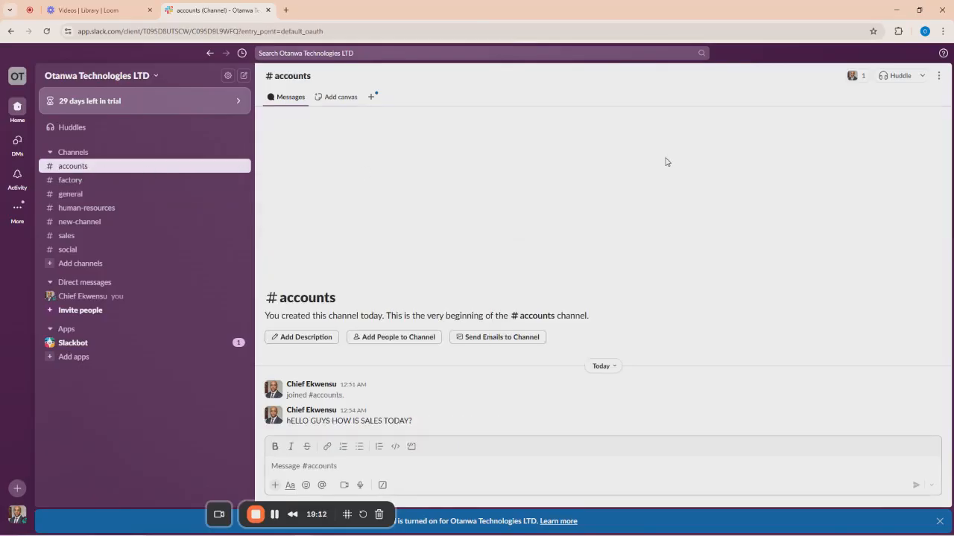
click(940, 76)
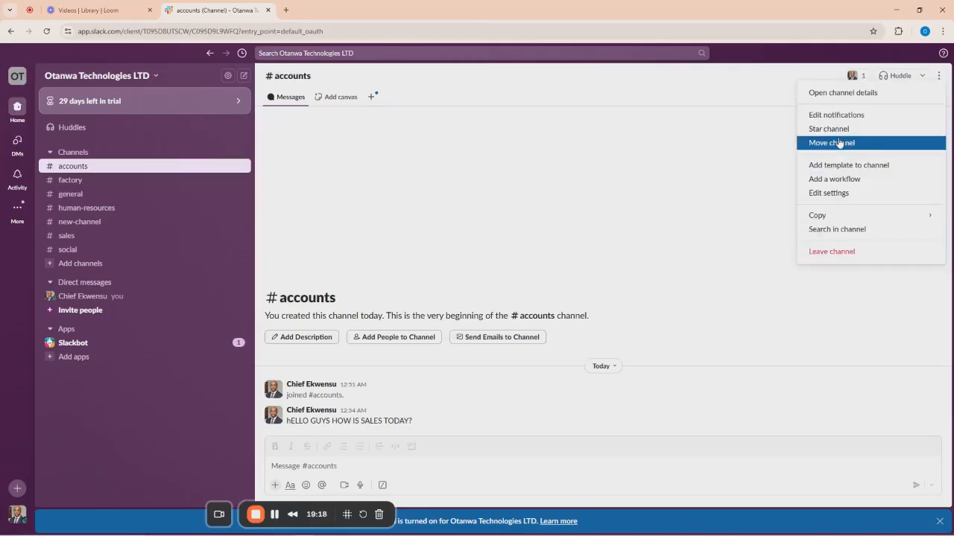
click(829, 193)
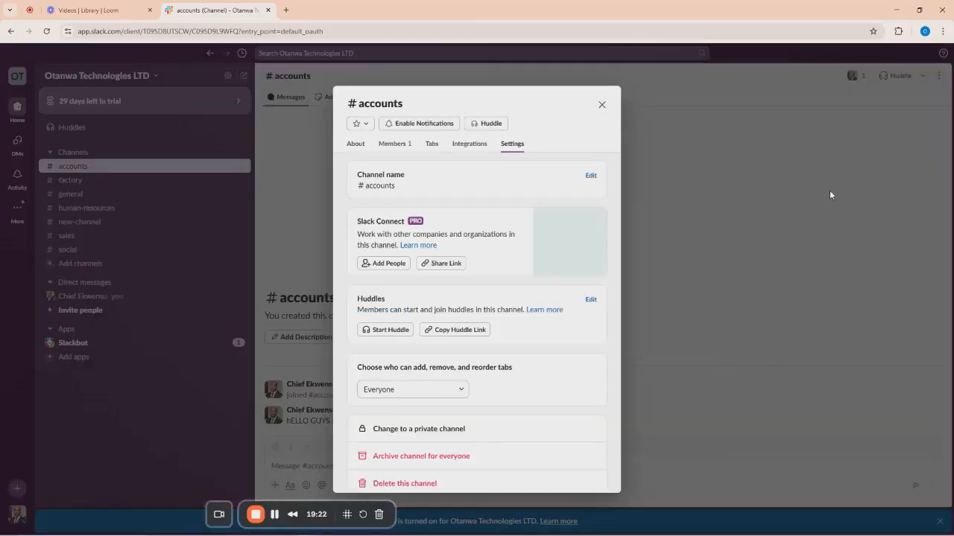
scroll(476, 239, down, 1)
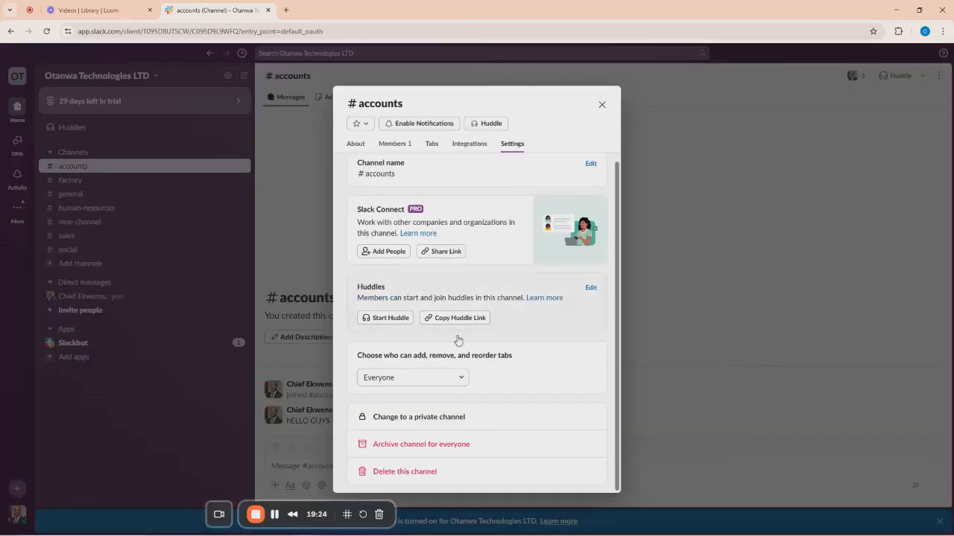
click(413, 475)
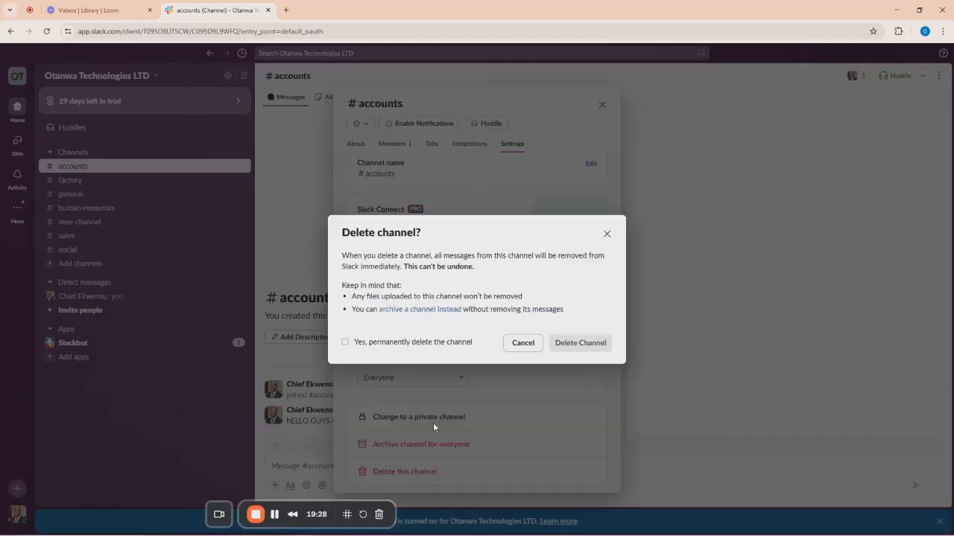
click(345, 343)
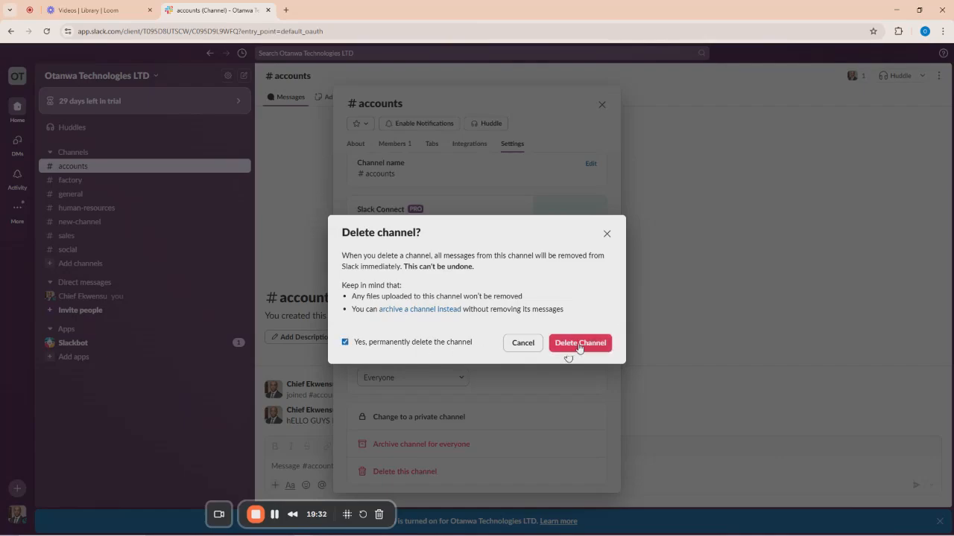
click(579, 344)
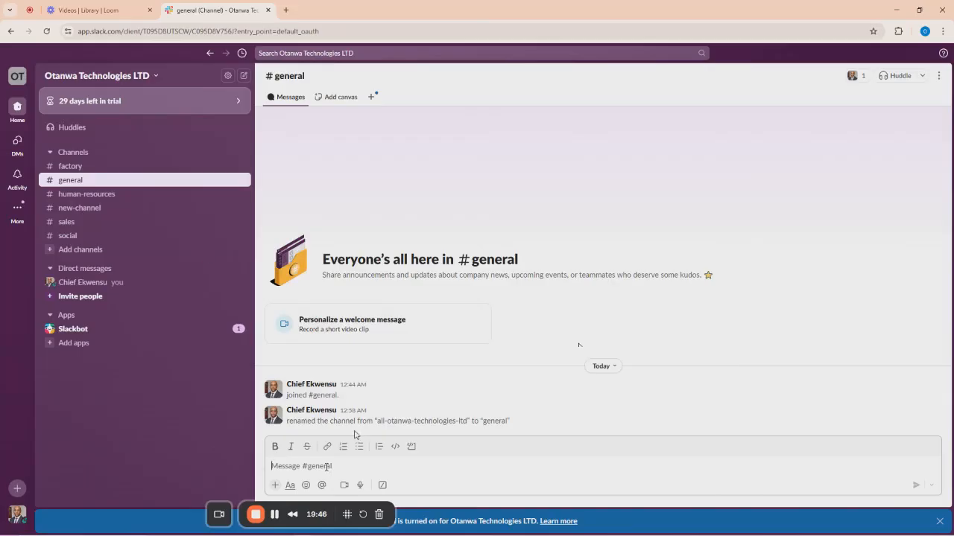
Open #sales and then the sidebar's Add channels menu.
click(65, 222)
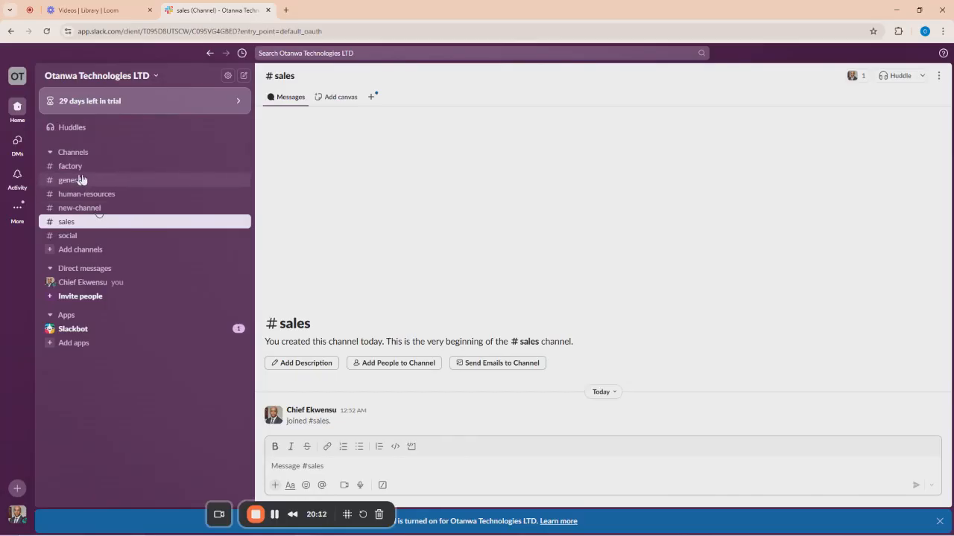
click(85, 255)
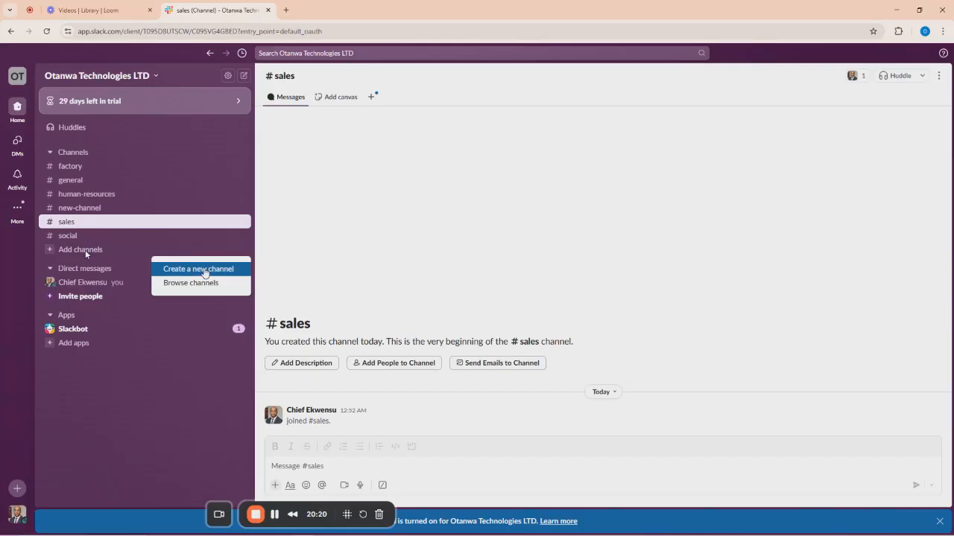
click(204, 272)
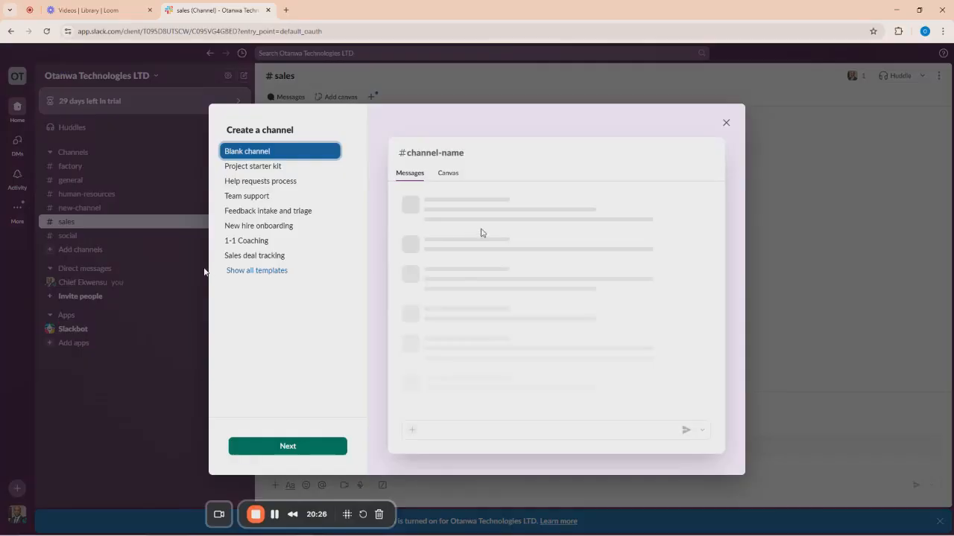
click(725, 123)
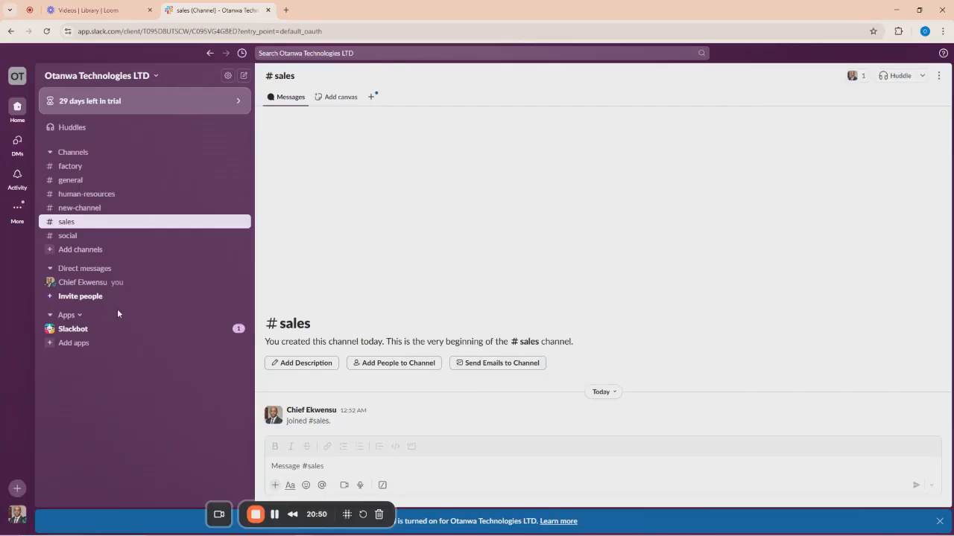
click(91, 153)
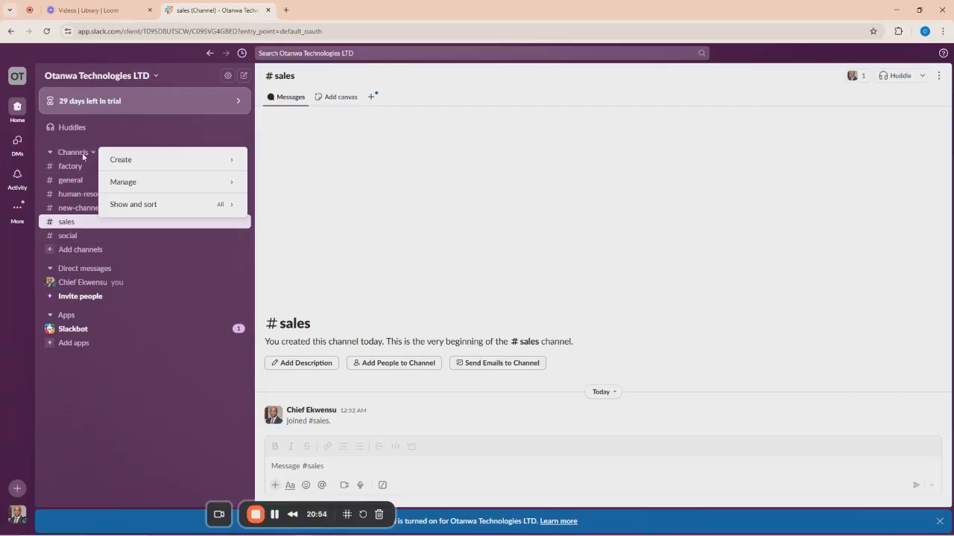
click(114, 428)
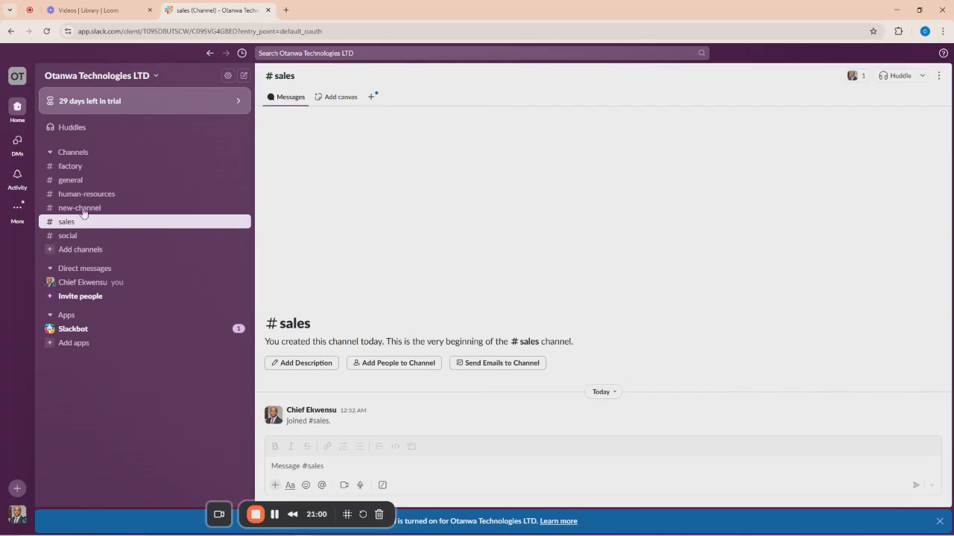
click(77, 155)
mouse_move(144, 164)
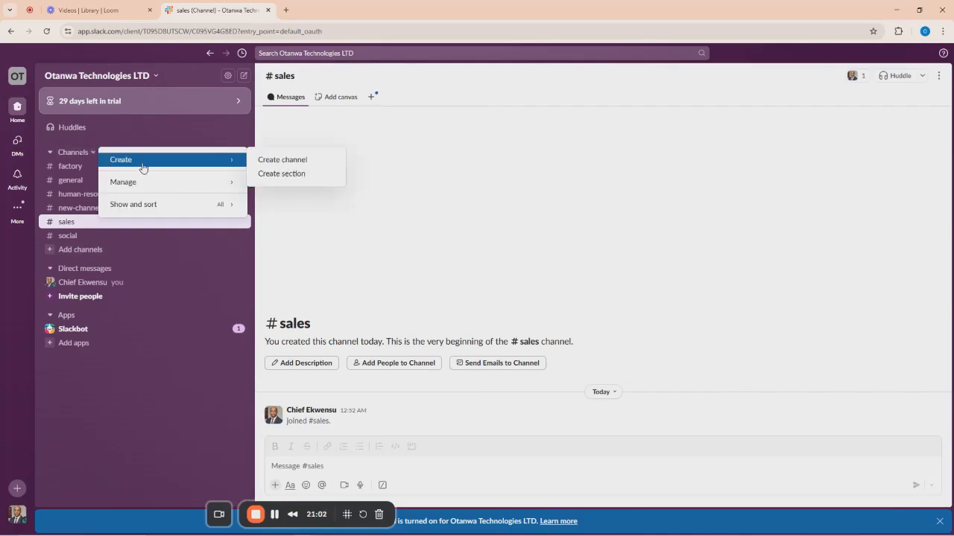
click(144, 376)
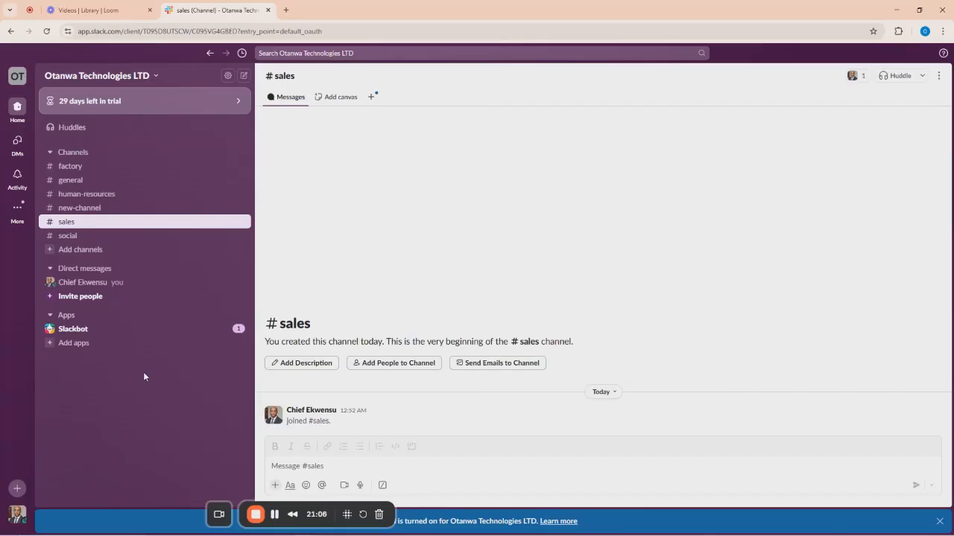
Copy a 30-day Member invite link for Otanwa Technologies LTD and switch to the Google Meet call.
click(82, 296)
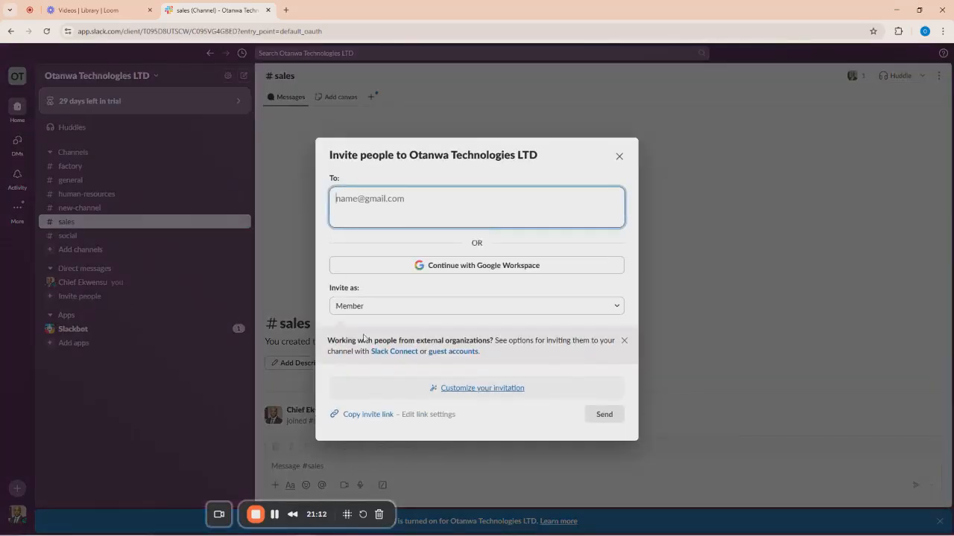
click(536, 309)
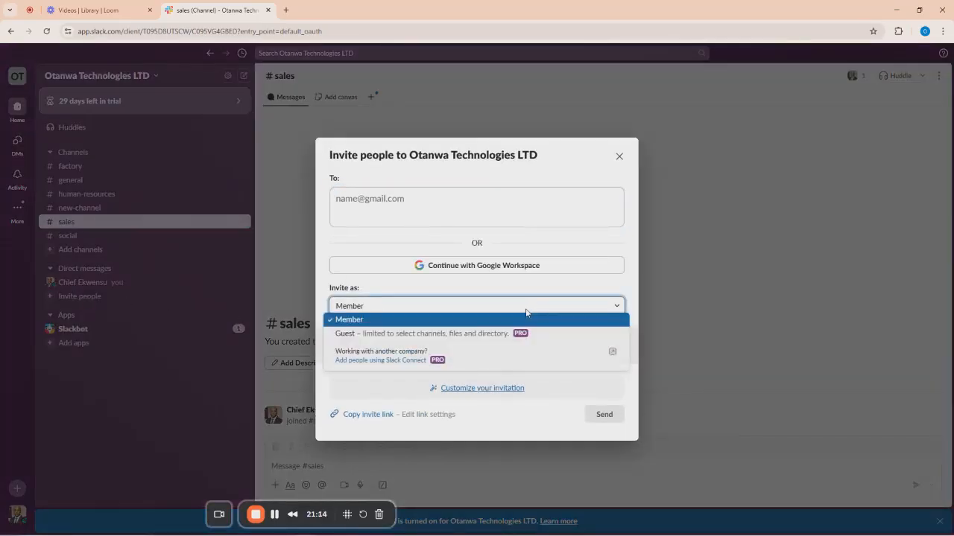
click(365, 287)
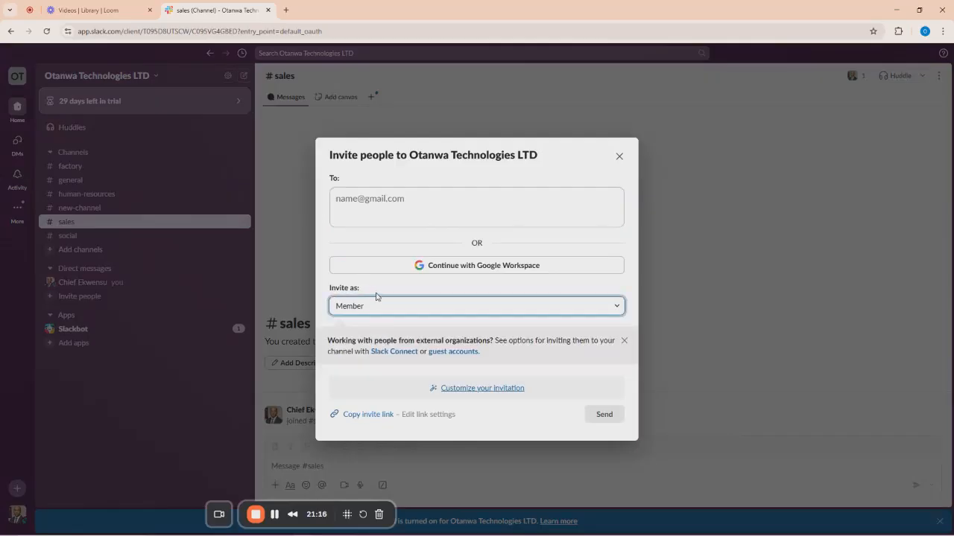
click(357, 310)
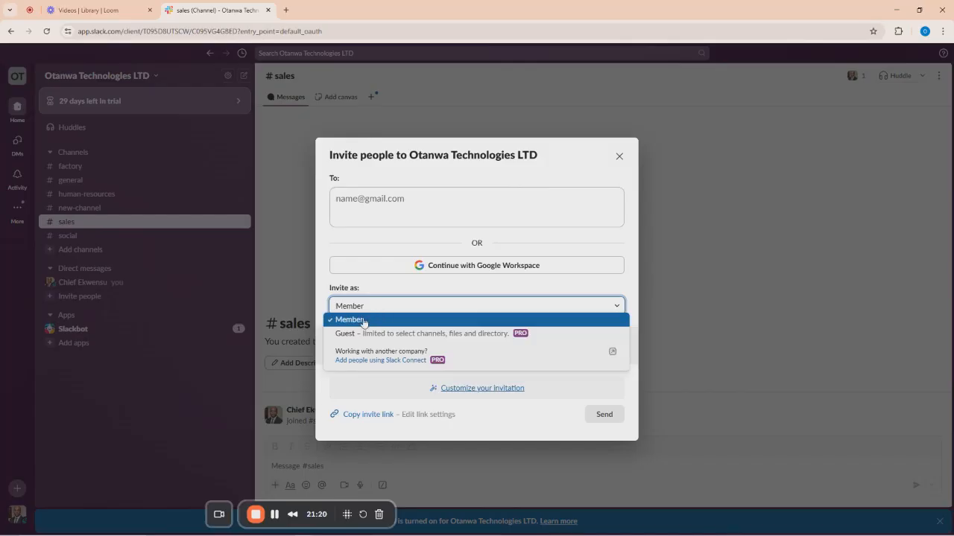
click(362, 321)
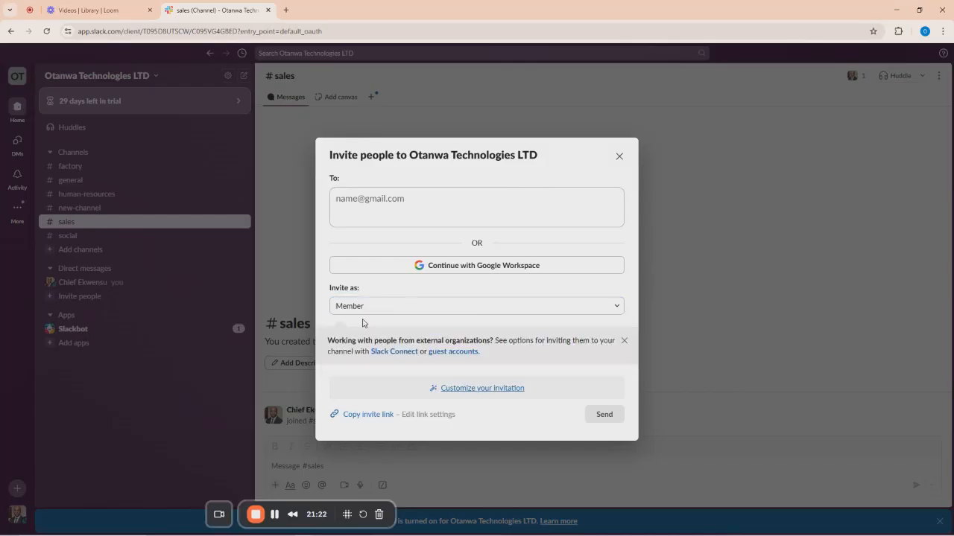
click(375, 415)
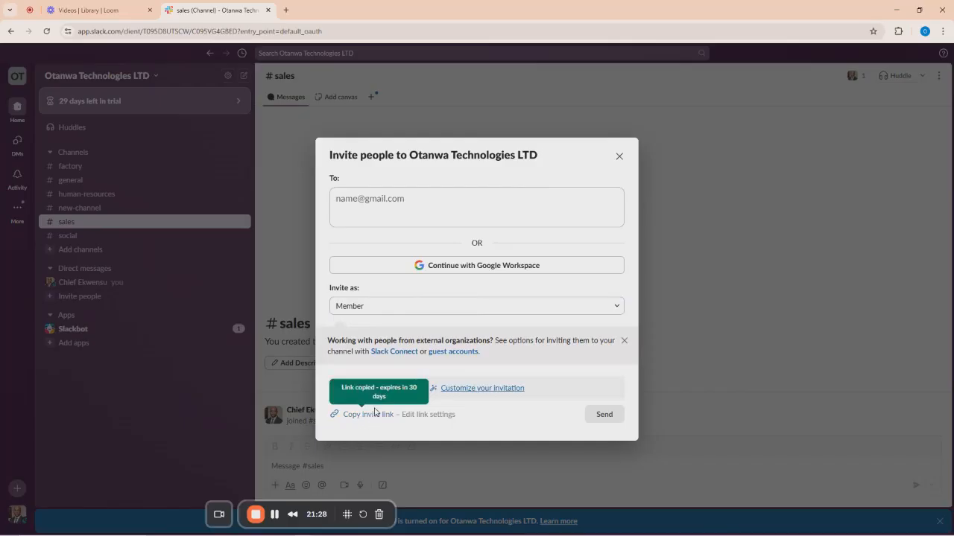
mouse_move(285, 530)
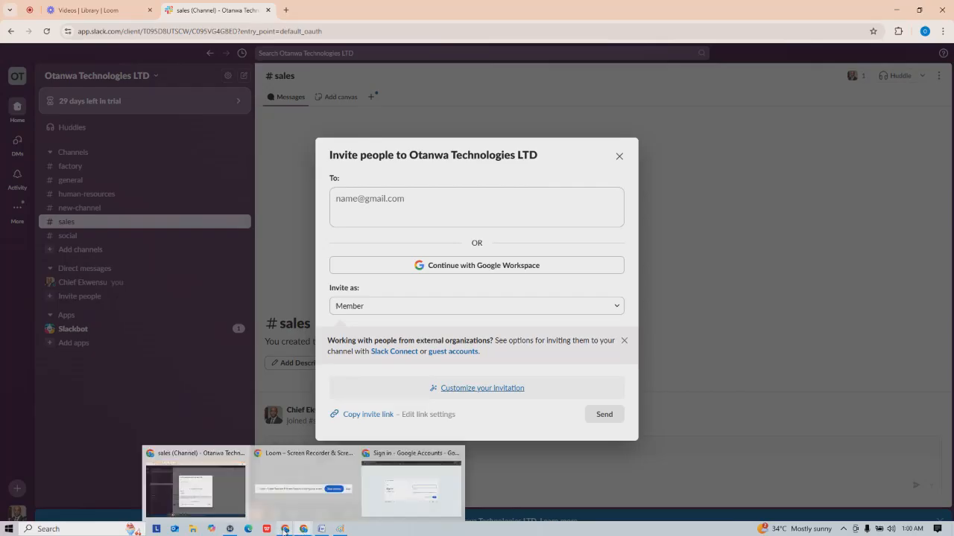
click(216, 477)
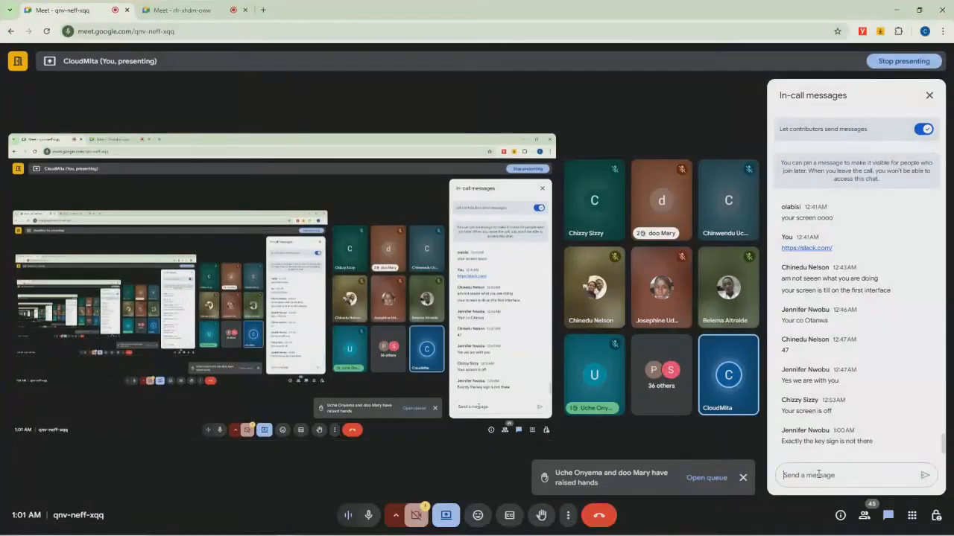
Paste and send the Slack invite link in the in-call chat of both Meet tabs.
key(ctrl+v)
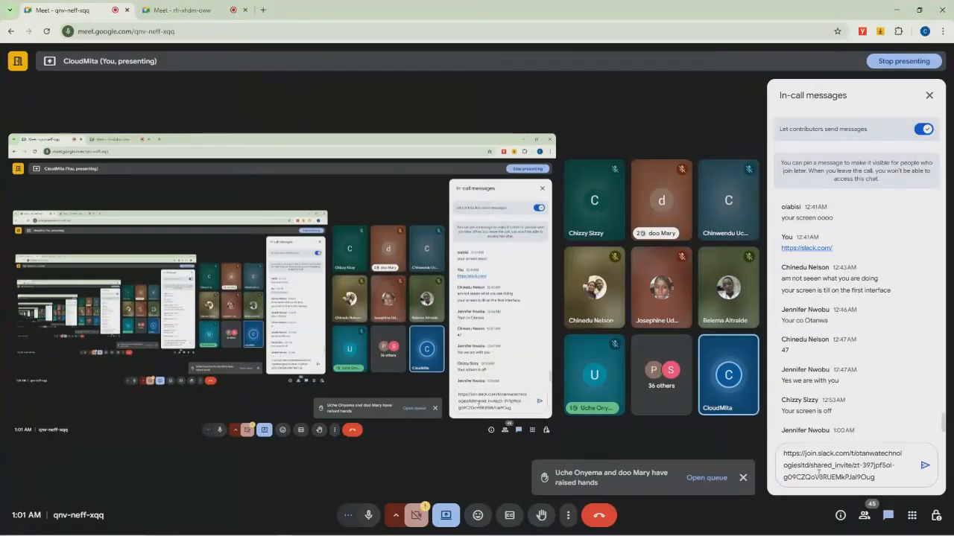
key(Return)
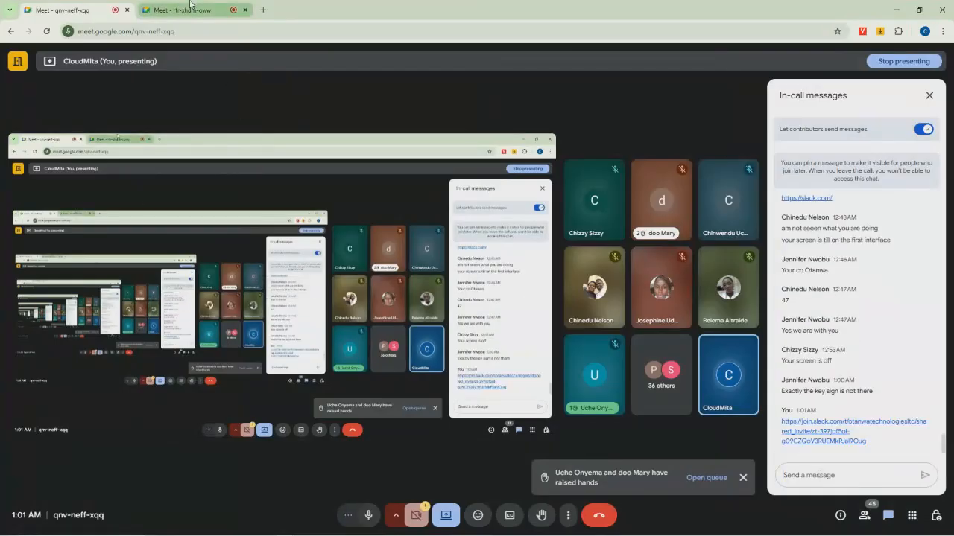
click(189, 4)
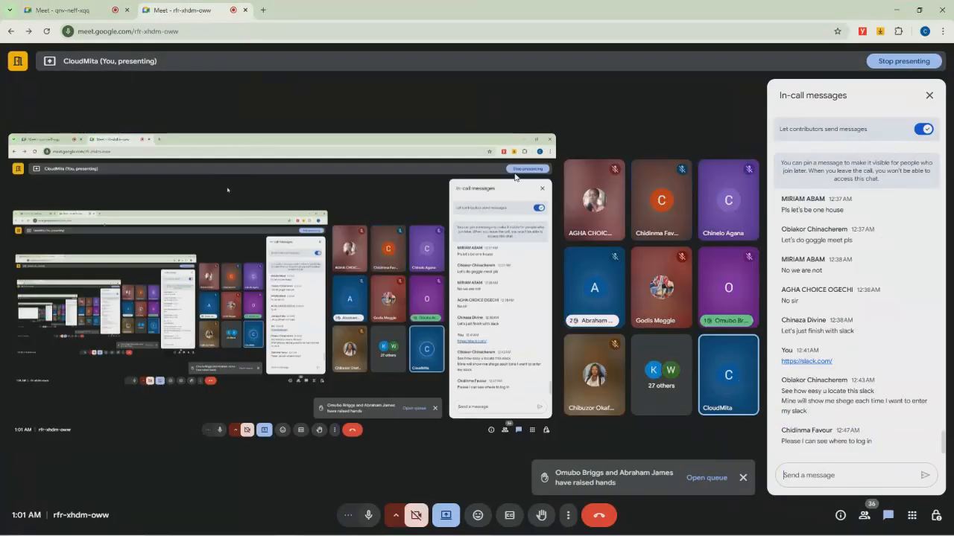
click(810, 475)
key(ctrl+v)
key(Return)
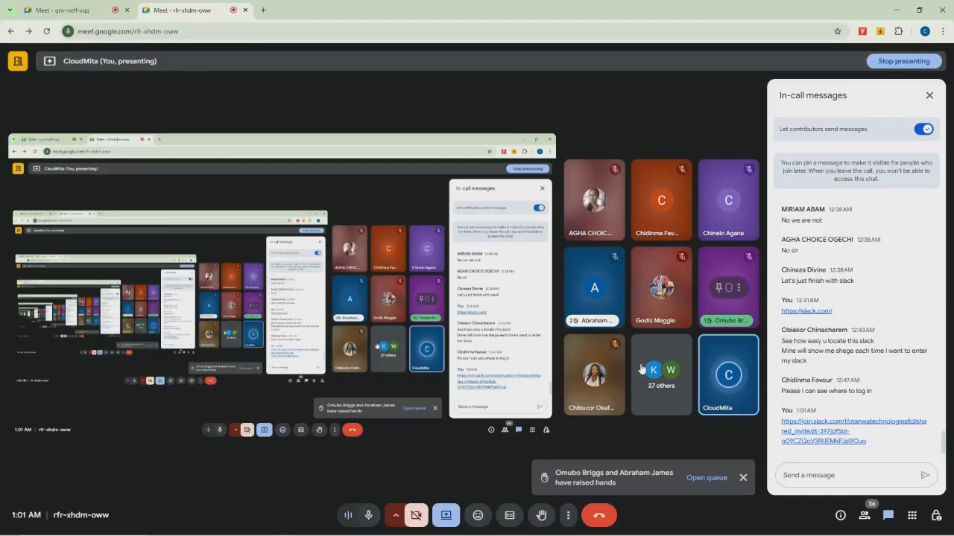
mouse_move(310, 530)
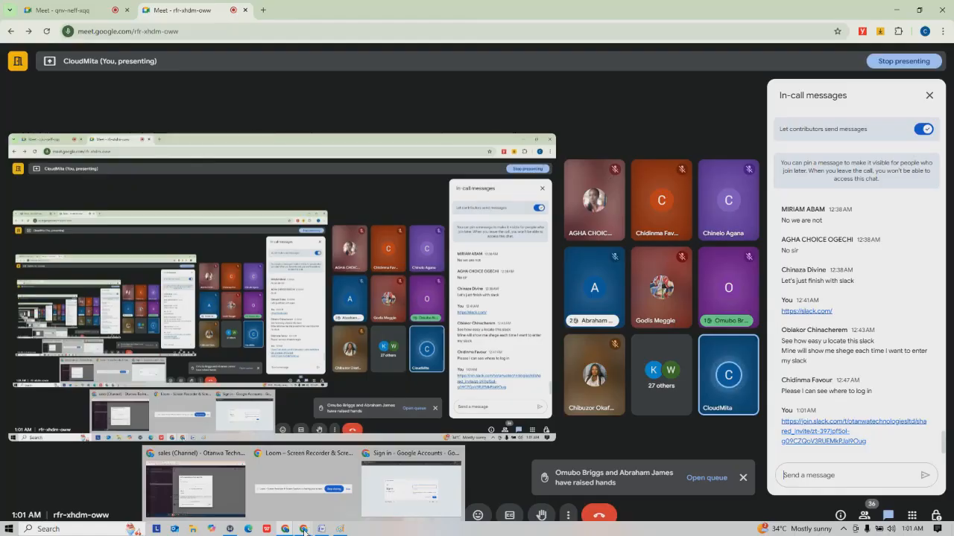
Back in Slack, close the Invite people form and dismiss the AI and notification banners.
click(223, 486)
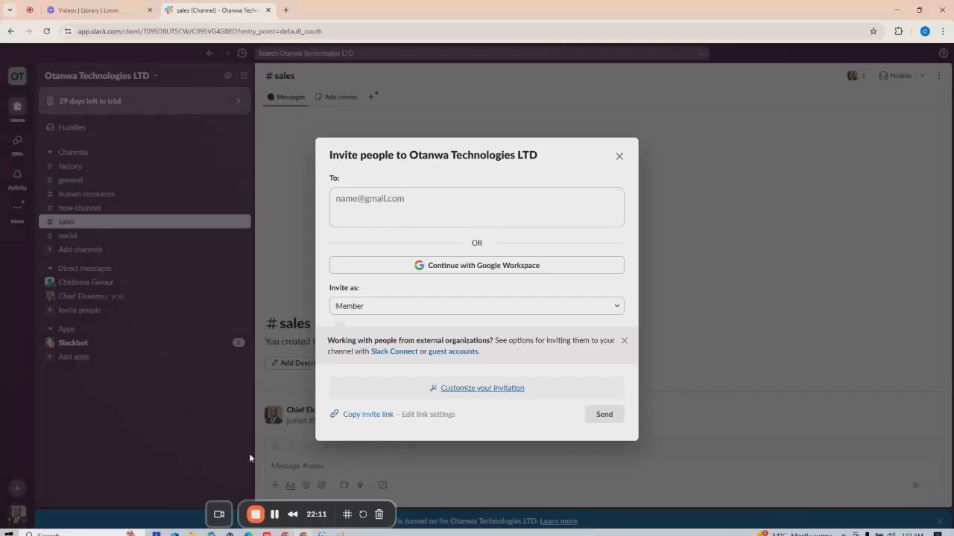
click(626, 162)
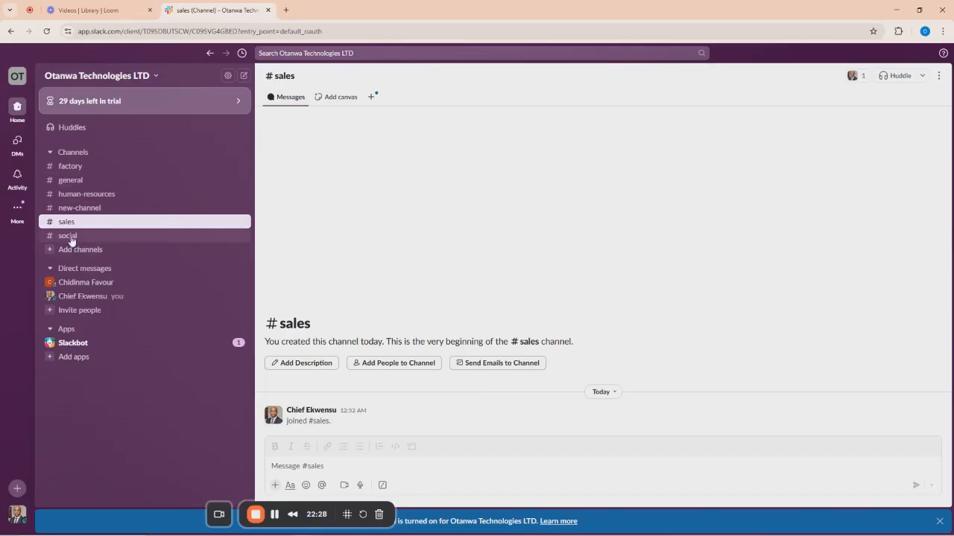
drag(284, 508, 124, 512)
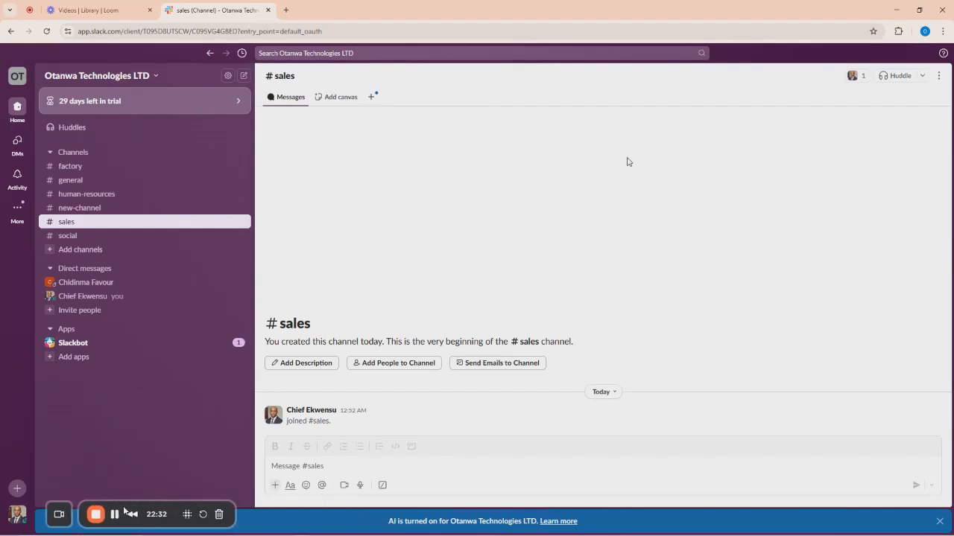
click(939, 520)
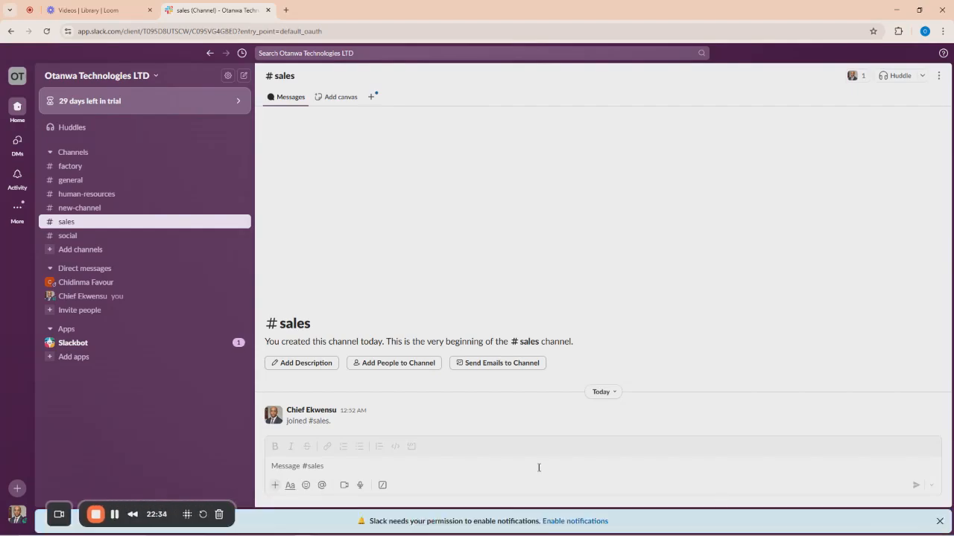
click(939, 521)
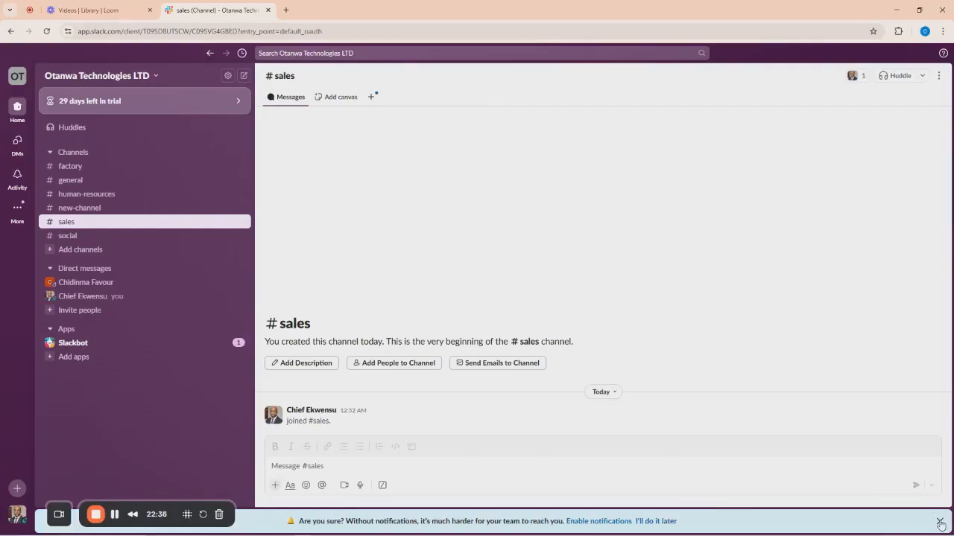
click(939, 521)
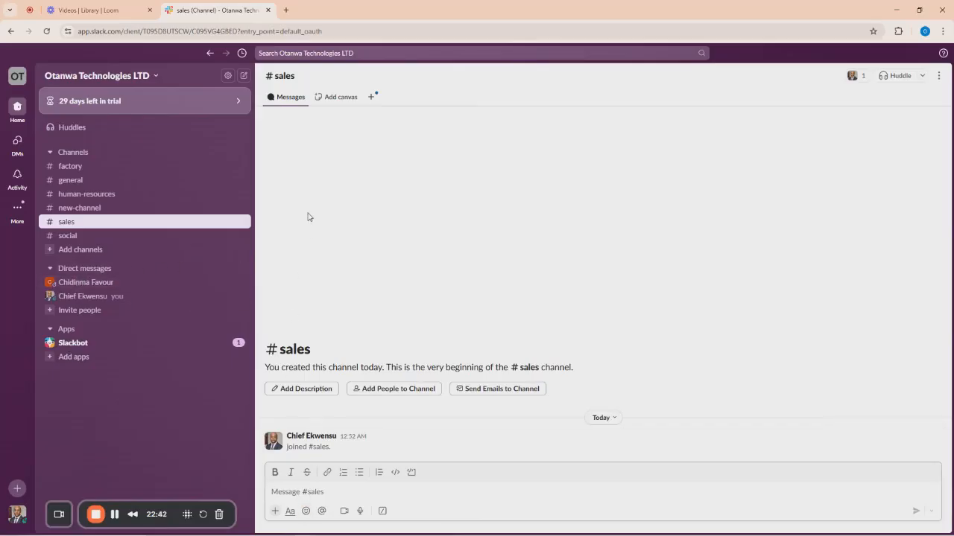
Add the first workspace member to #sales by searching for their name.
click(941, 75)
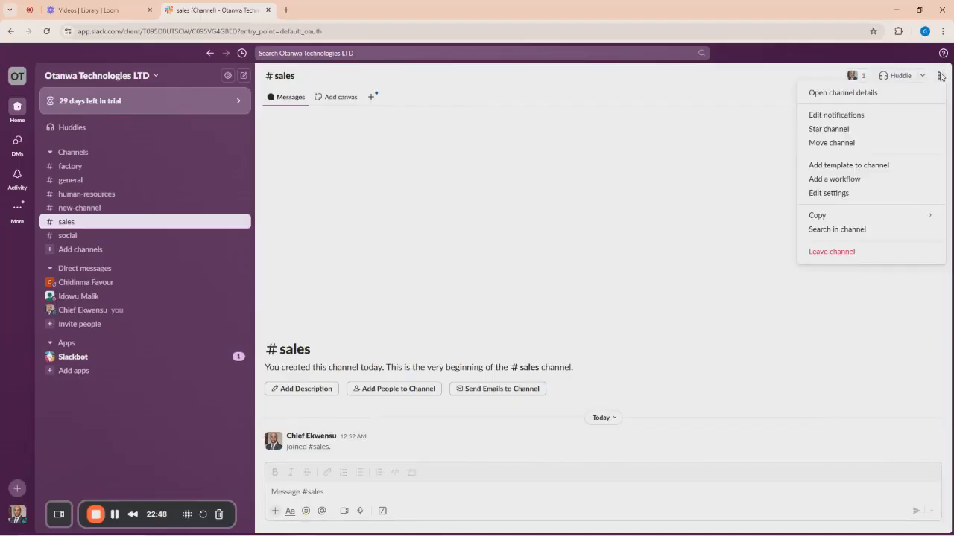
mouse_move(810, 216)
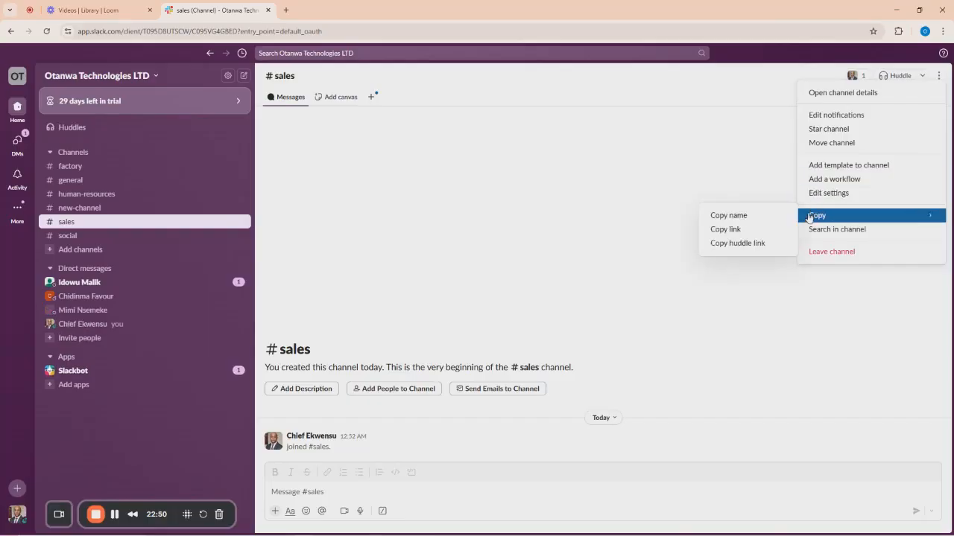
click(475, 213)
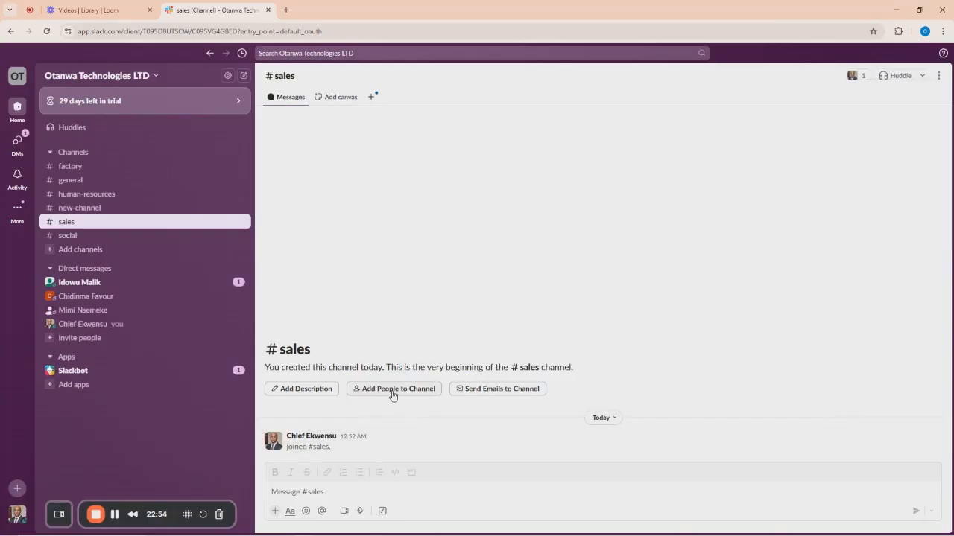
click(399, 392)
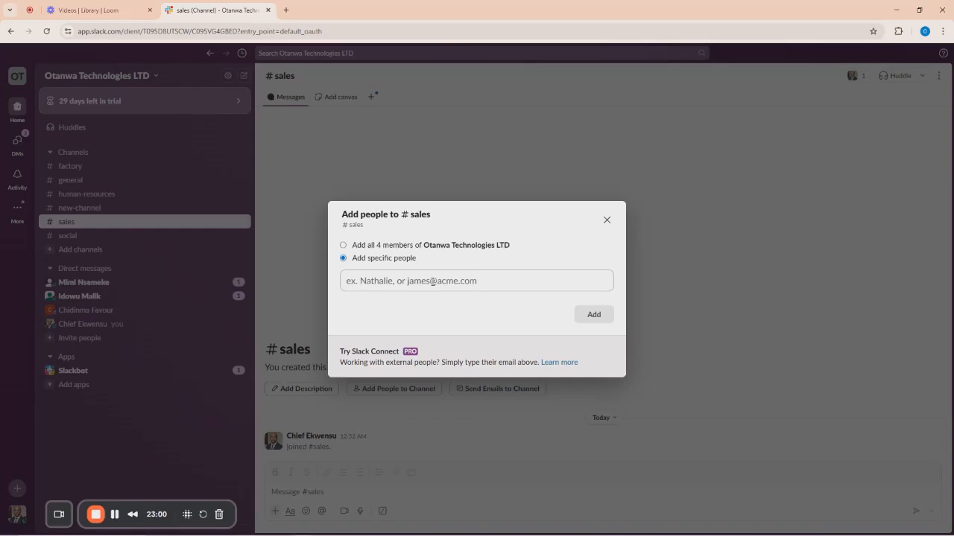
click(393, 287)
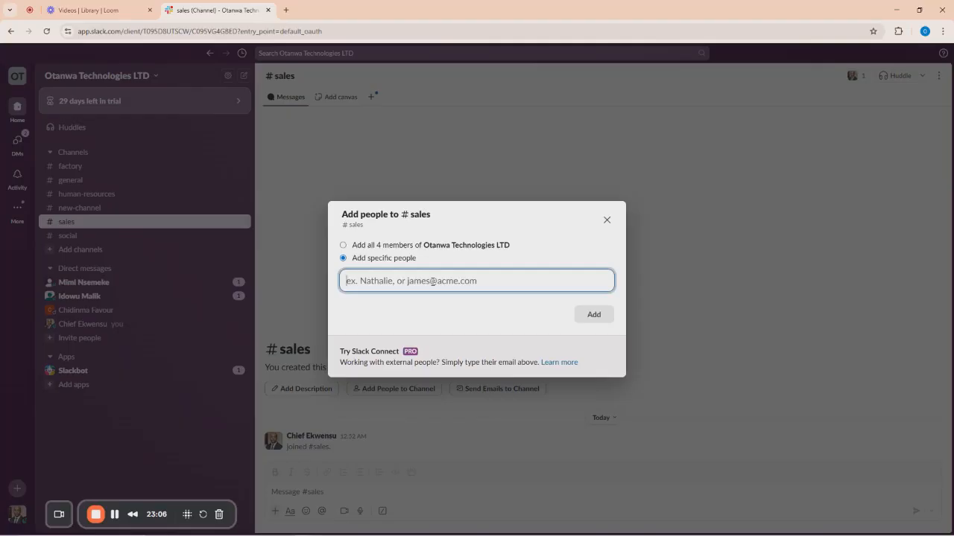
text(chidi)
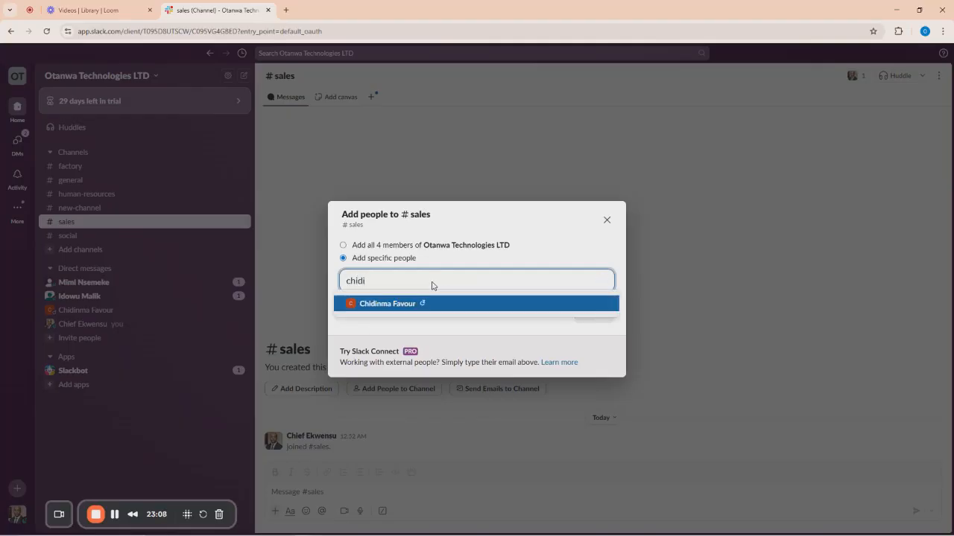
click(389, 305)
click(595, 319)
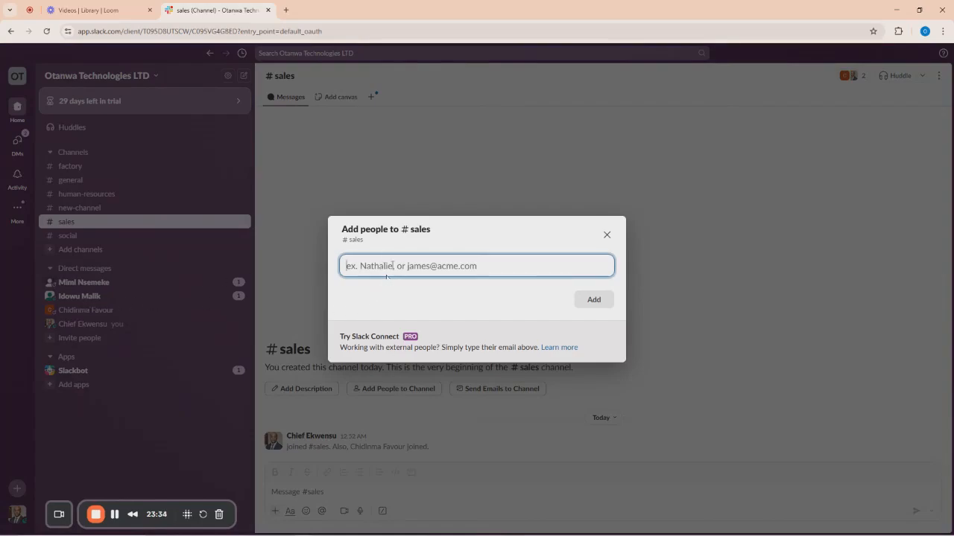
Add a second member by name search and check that #sales now lists 3 members.
text(ido)
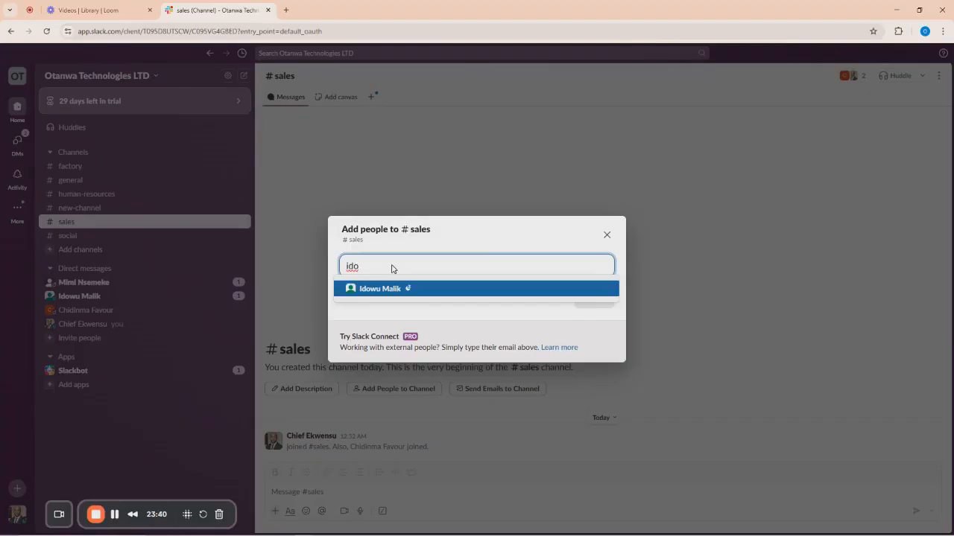
click(390, 288)
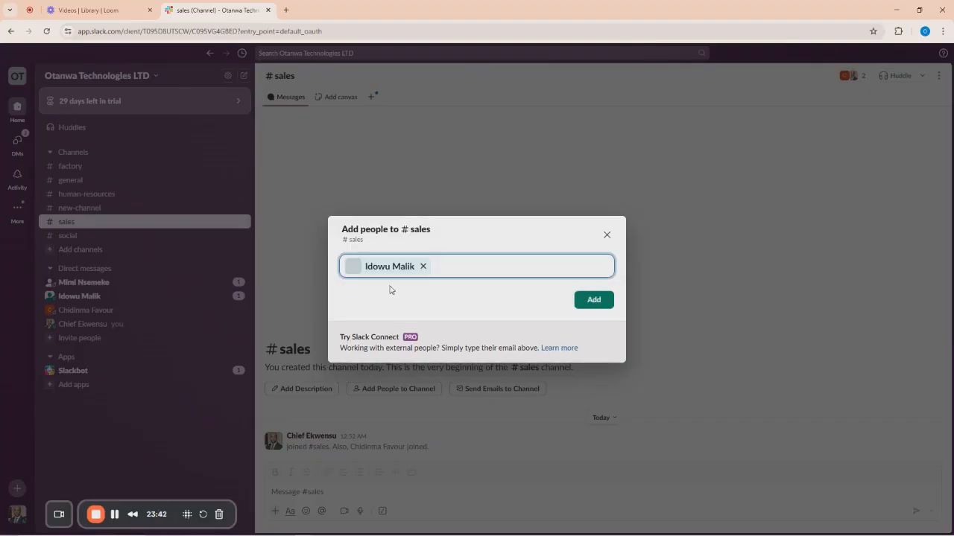
click(596, 299)
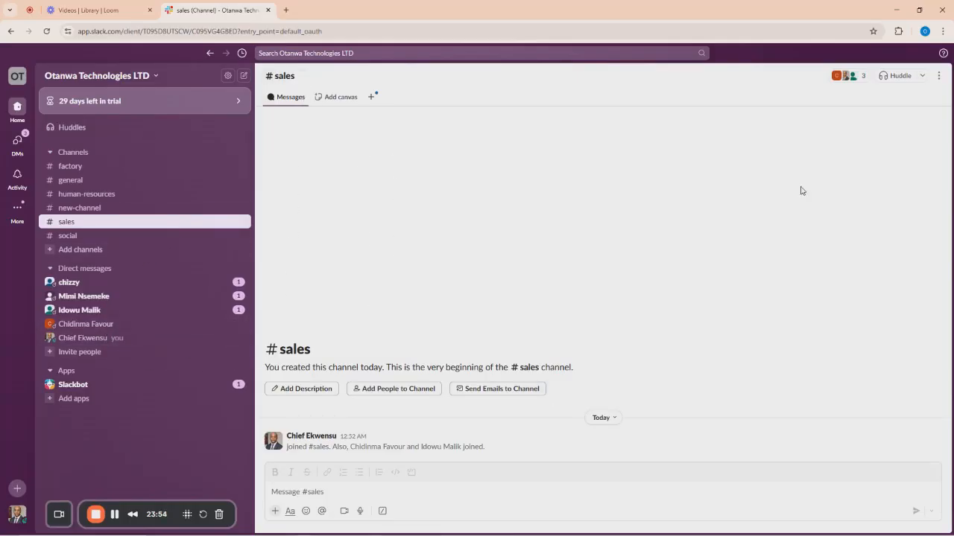
click(850, 73)
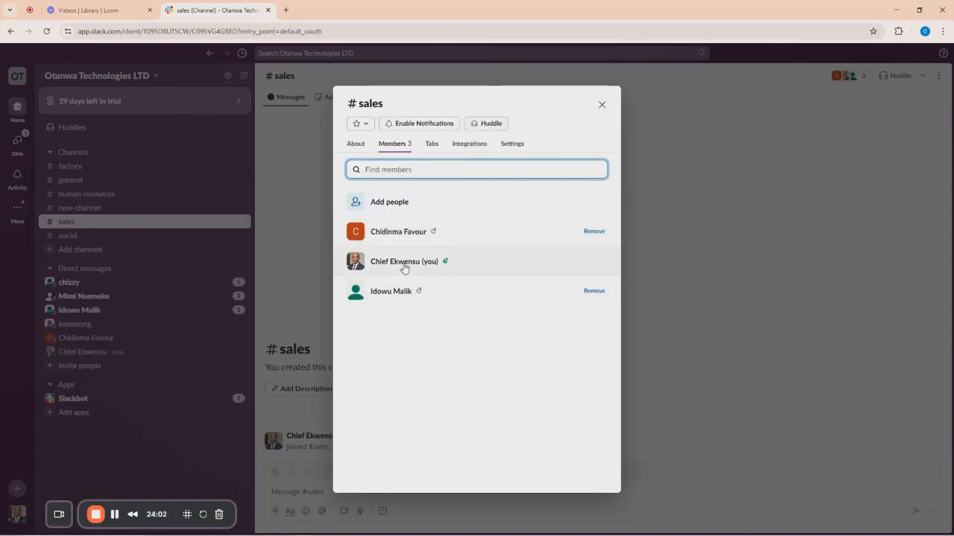
mouse_move(415, 264)
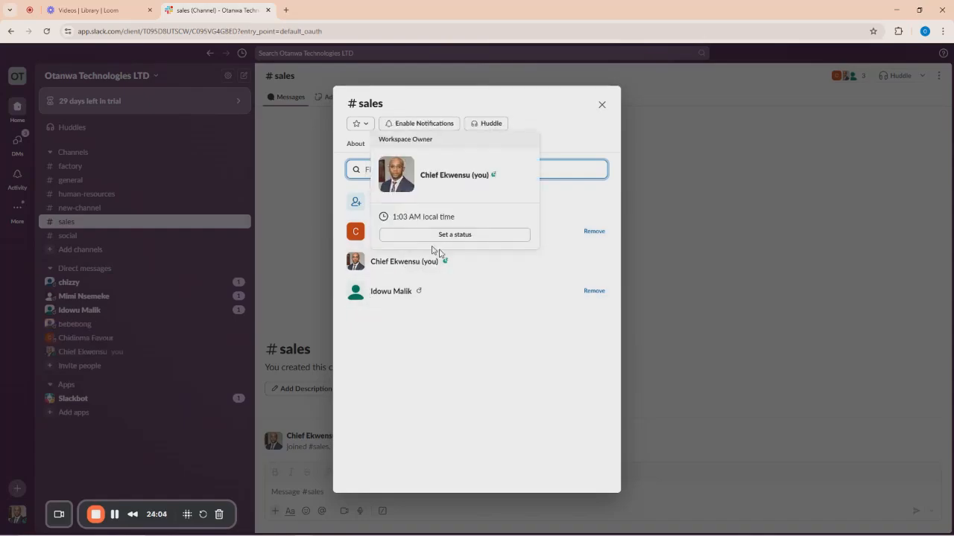
click(602, 104)
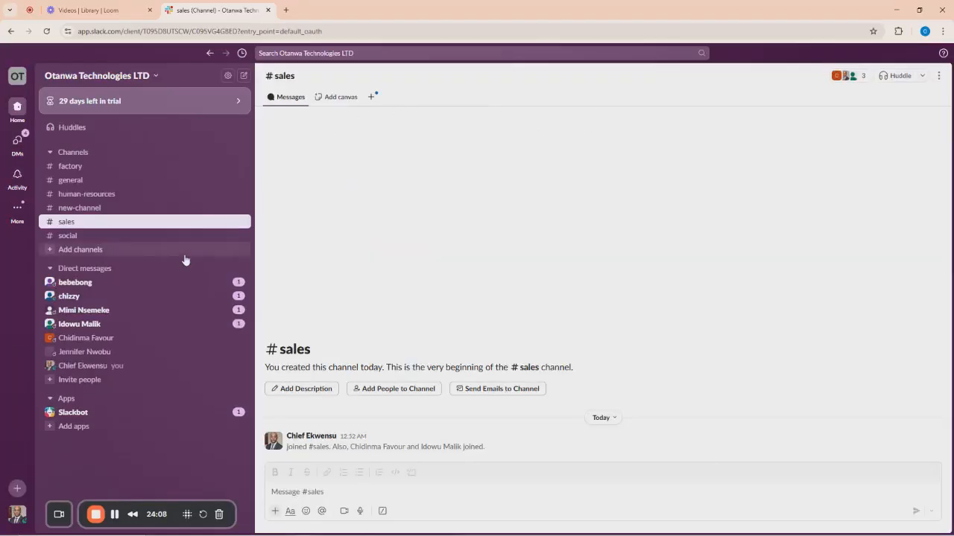
In #factory, search for a workspace member by name and add them to the channel.
click(72, 168)
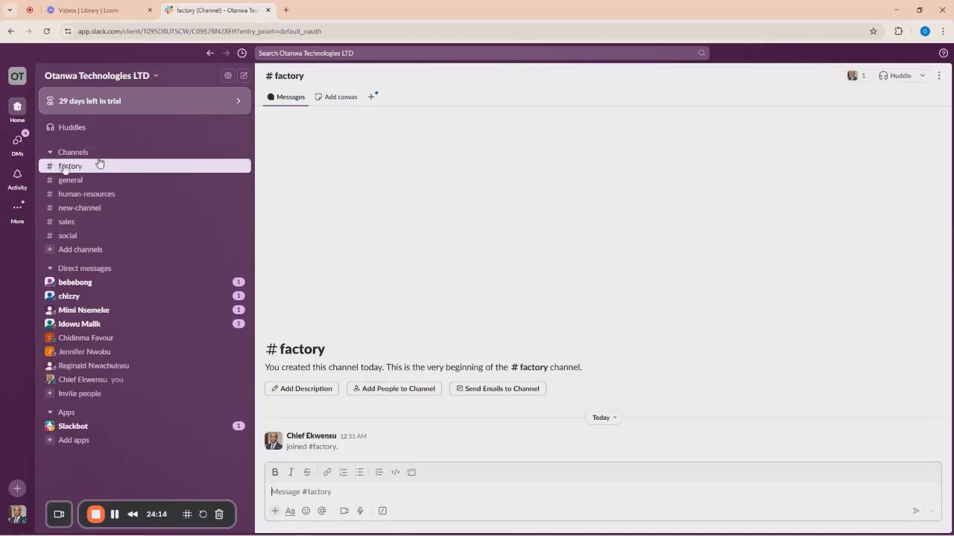
click(396, 389)
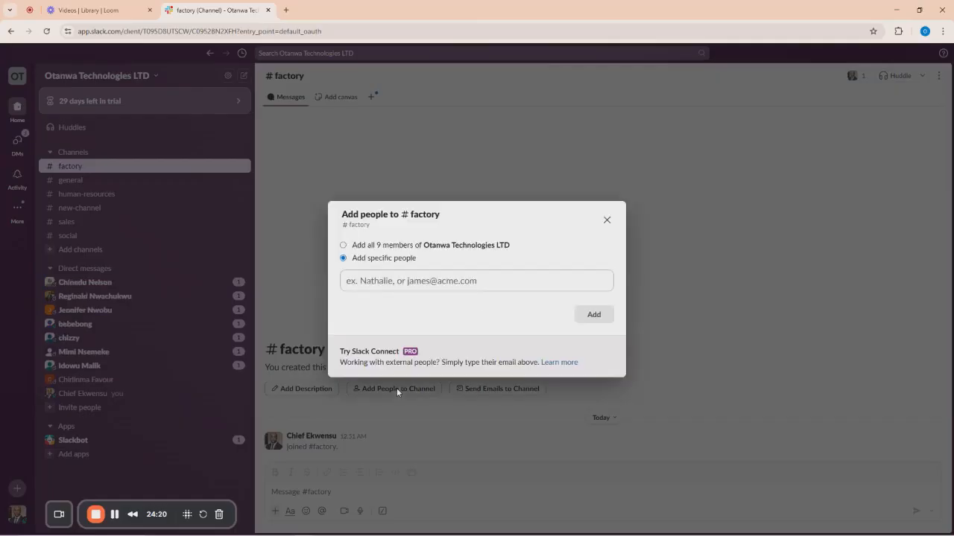
click(387, 280)
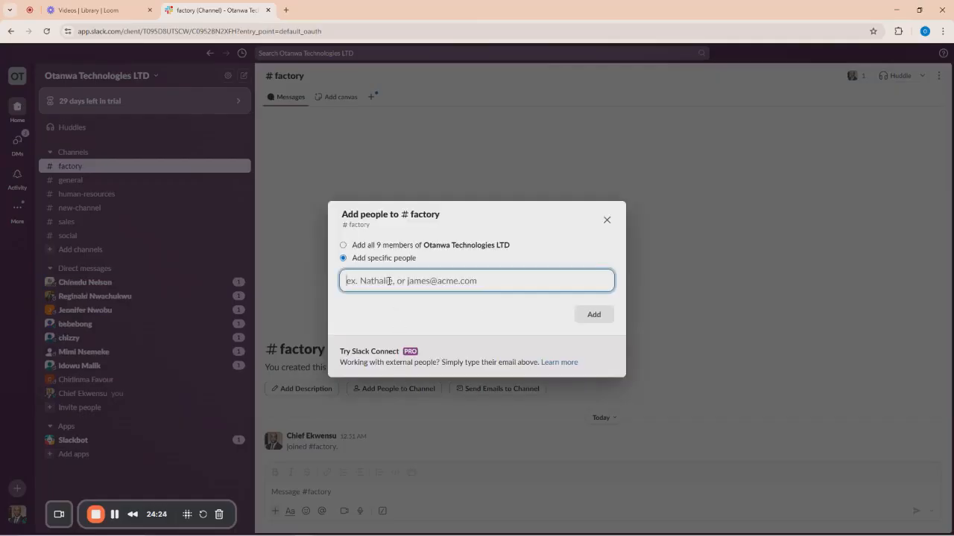
text(nwobu)
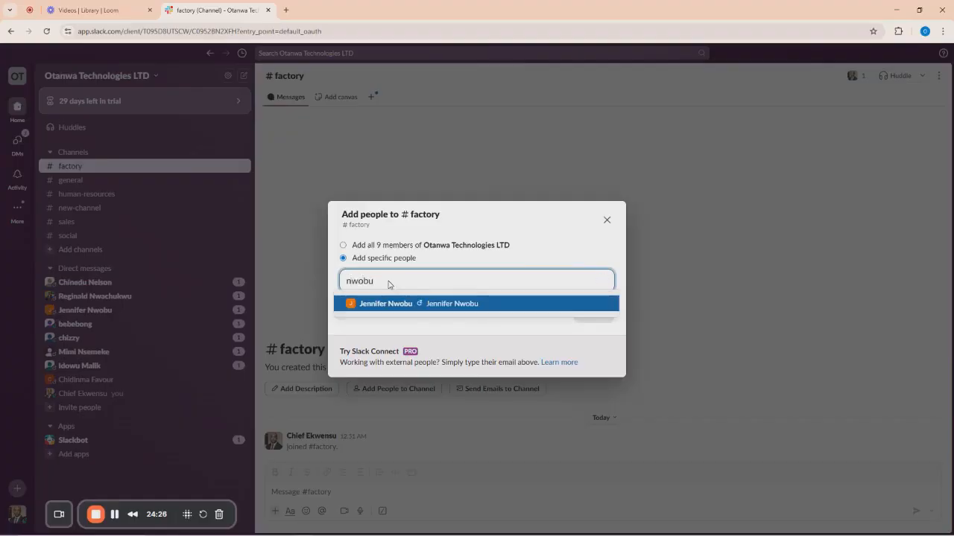
click(400, 304)
click(593, 316)
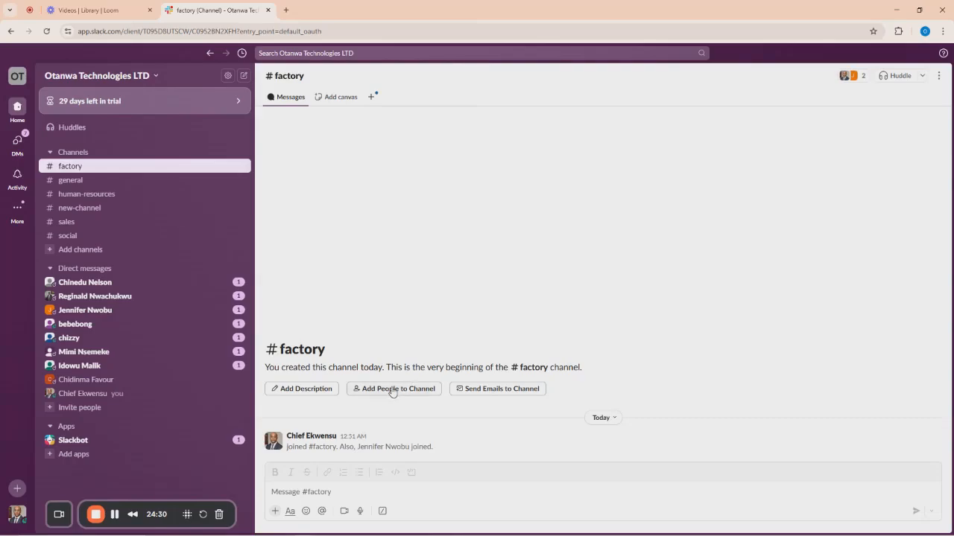
Add a second workspace member to #factory, bringing it to three members.
click(391, 388)
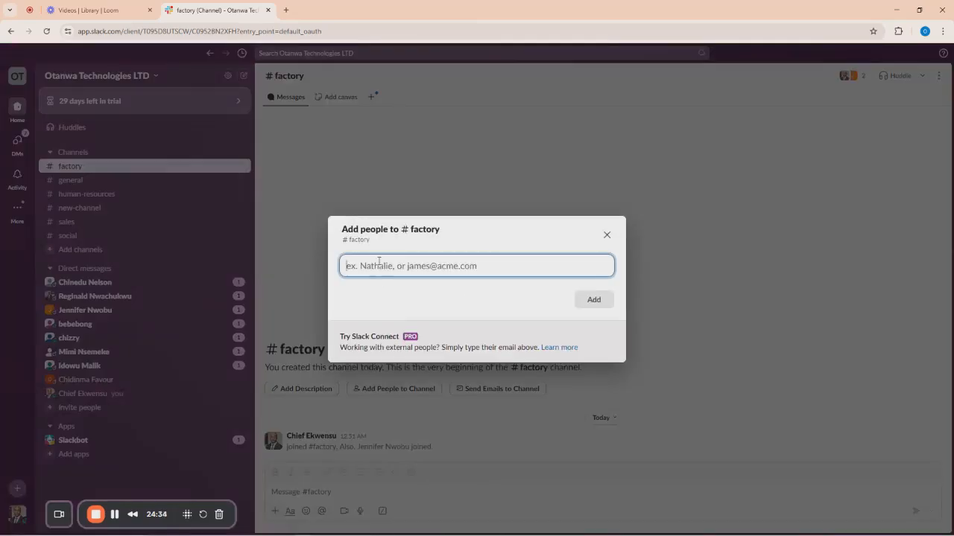
text(chiz)
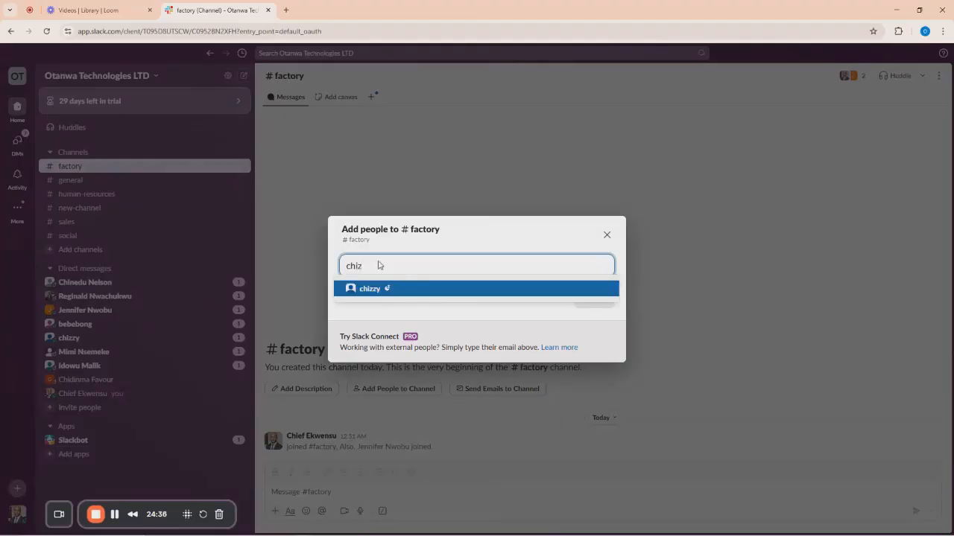
click(374, 288)
click(593, 300)
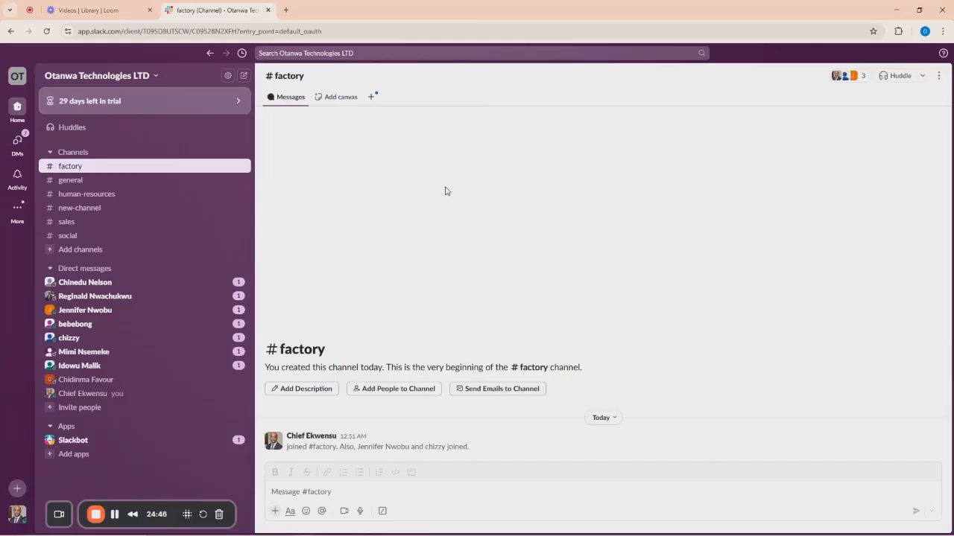
Search for a workspace member by name and add them to #human-resources, making two members.
click(82, 196)
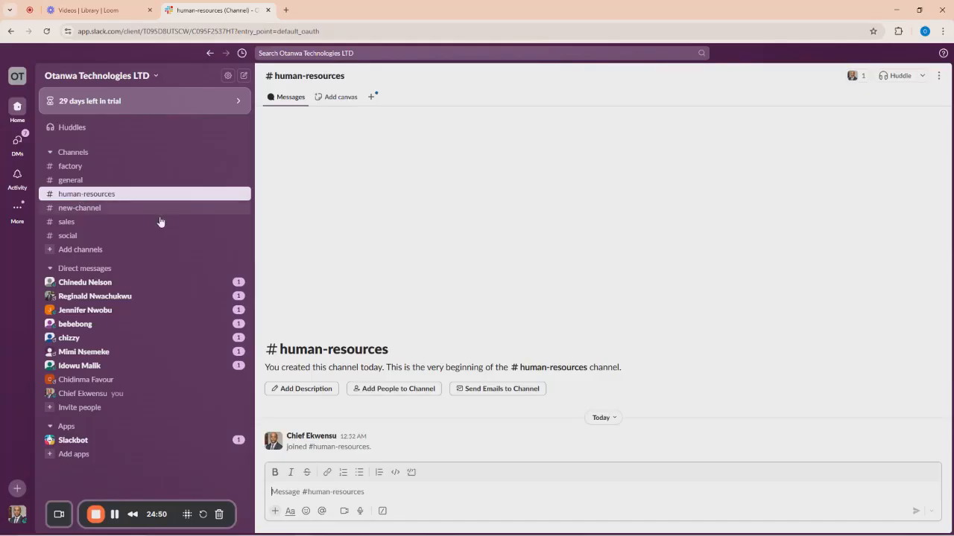
click(403, 395)
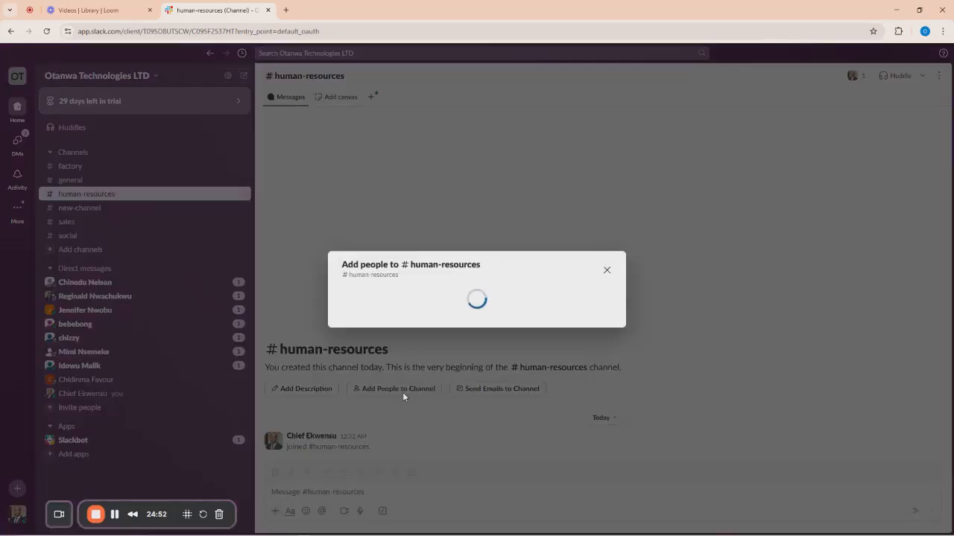
click(380, 283)
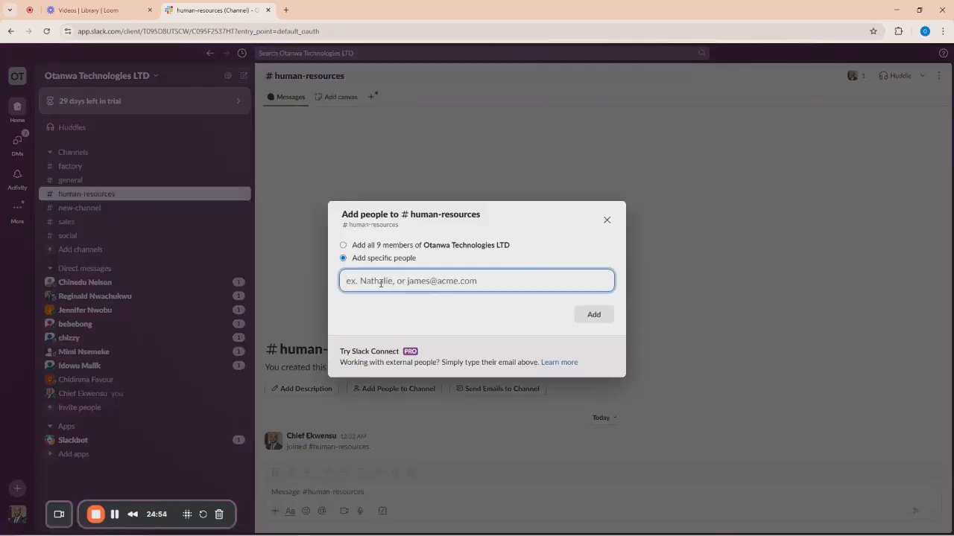
text(bebe)
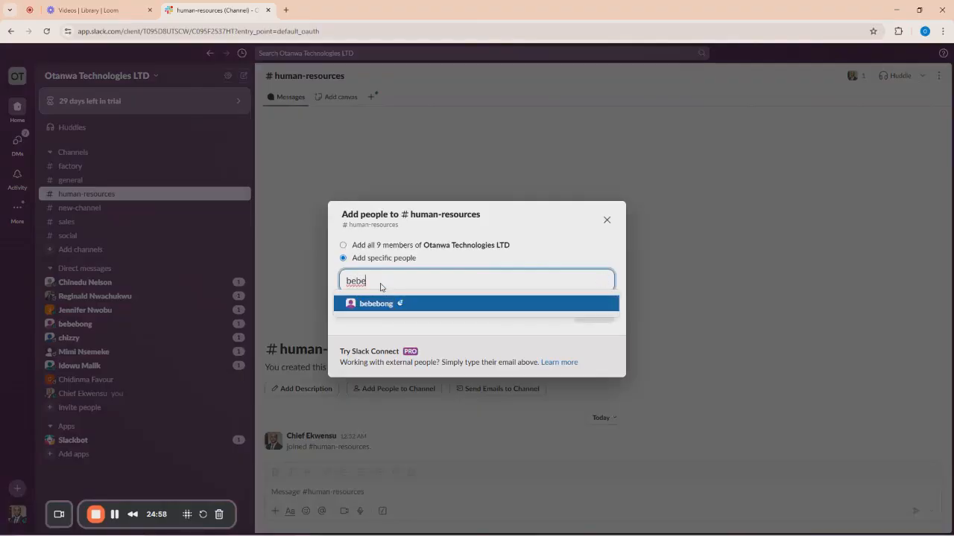
text(bong)
click(389, 306)
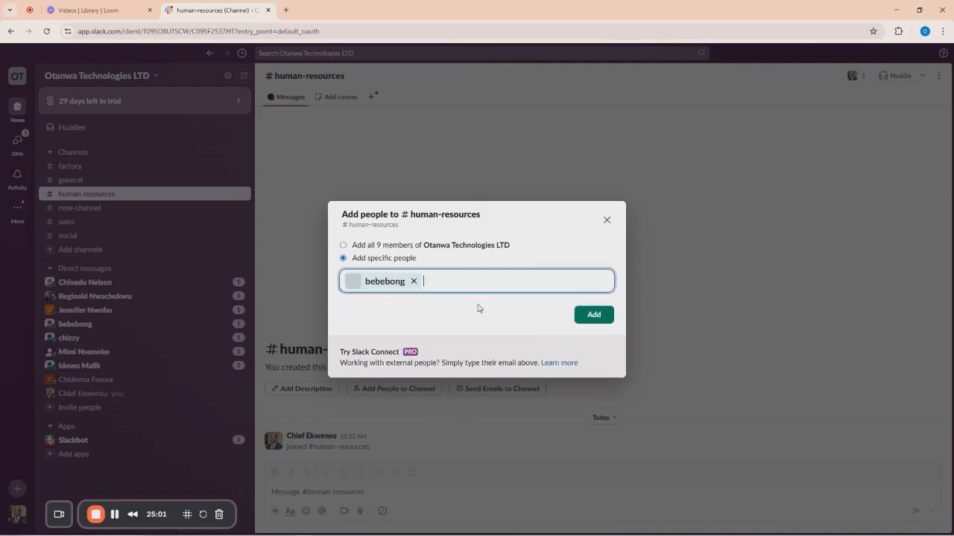
click(588, 317)
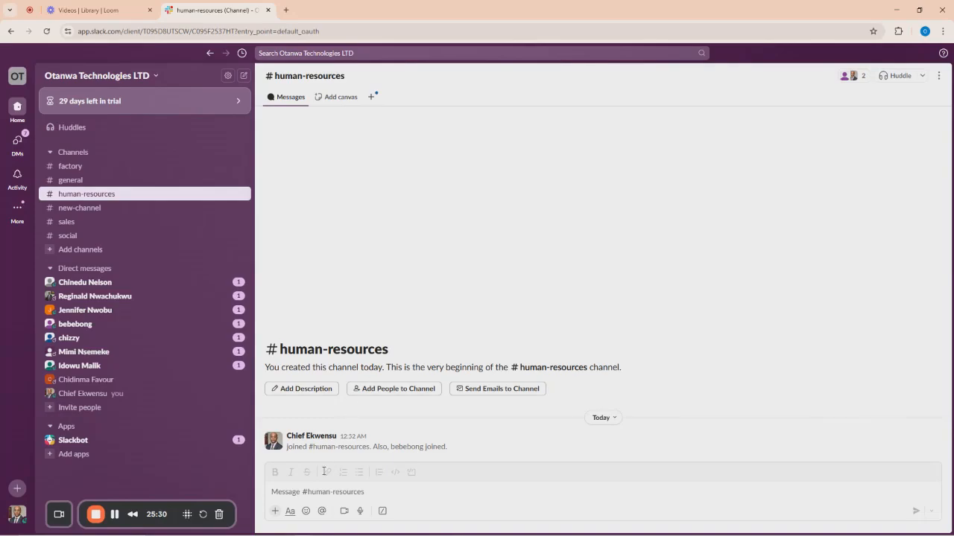
Start the HR staffing message in #human-resources, pausing to check the channel's member list.
click(313, 493)
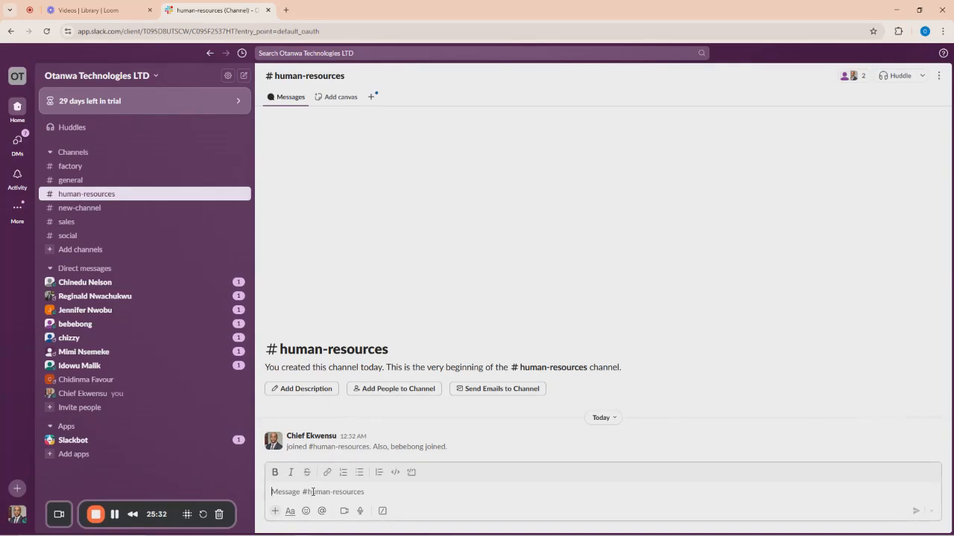
text(Hi)
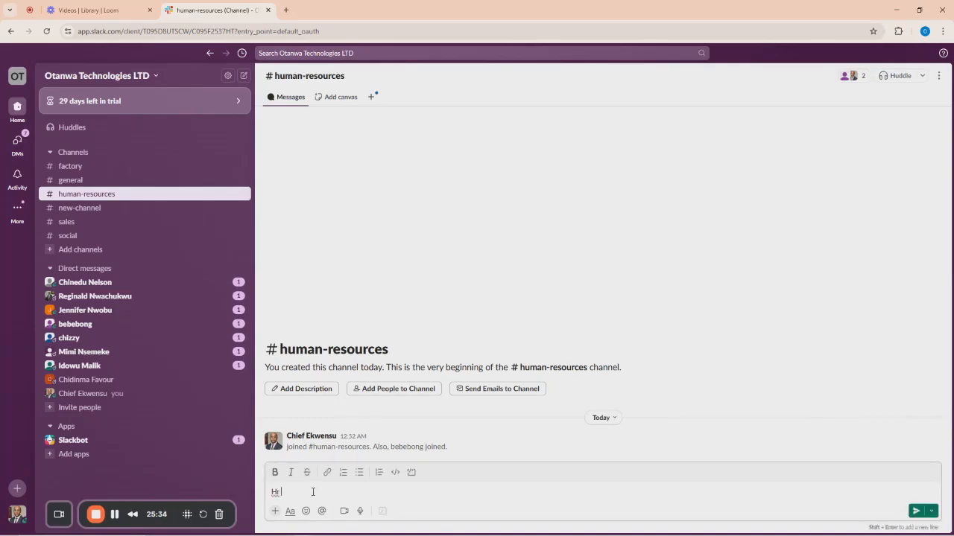
key(BackSpace)
text(R prod)
key(BackSpace)
key(BackSpace)
key(BackSpace)
key(BackSpace)
text(Plase)
click(844, 75)
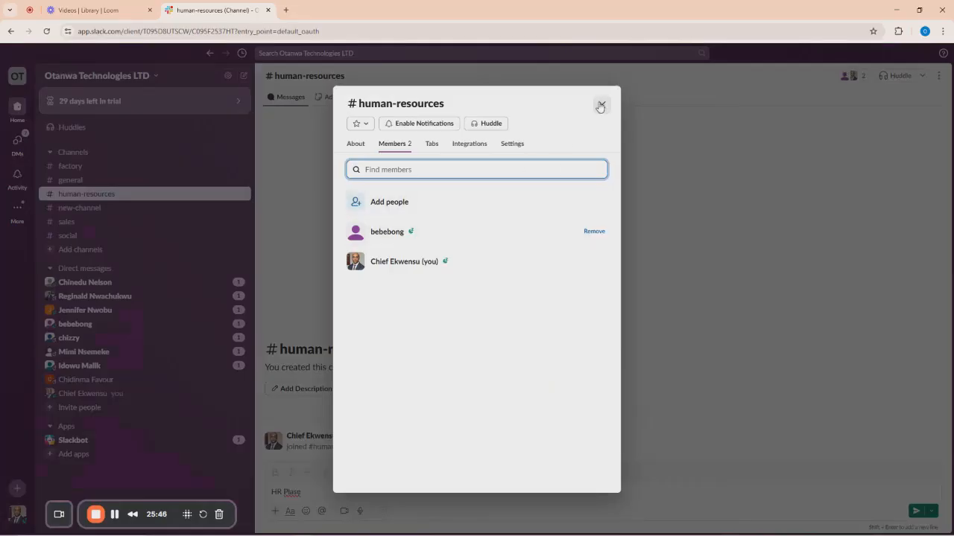
click(602, 105)
click(330, 494)
Finish and send the request for HR to announce that qualified engineering candidates submit a resume.
key(BackSpace)
key(BackSpace)
key(BackSpace)
text(ease we)
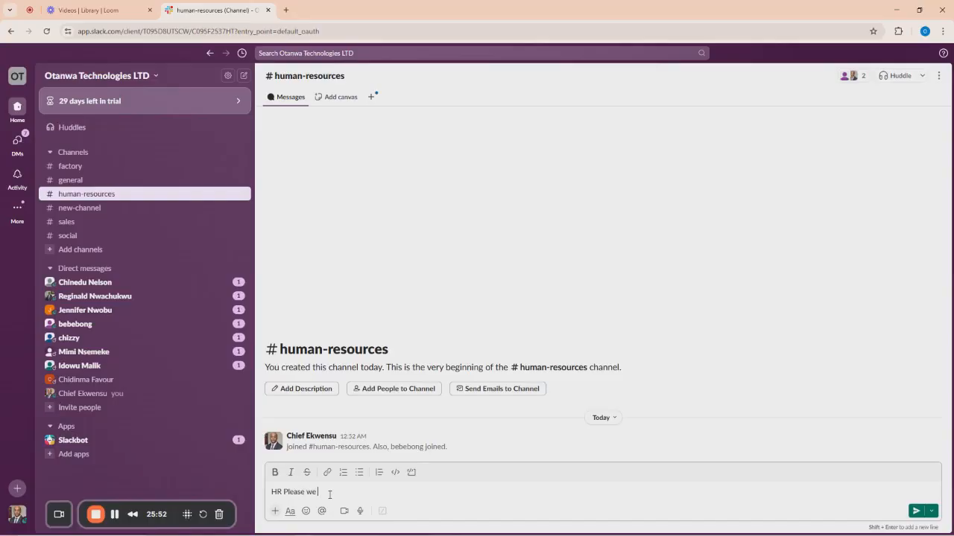
text( need more staff, kindly anoun)
key(BackSpace)
key(BackSpace)
text(ounce at th)
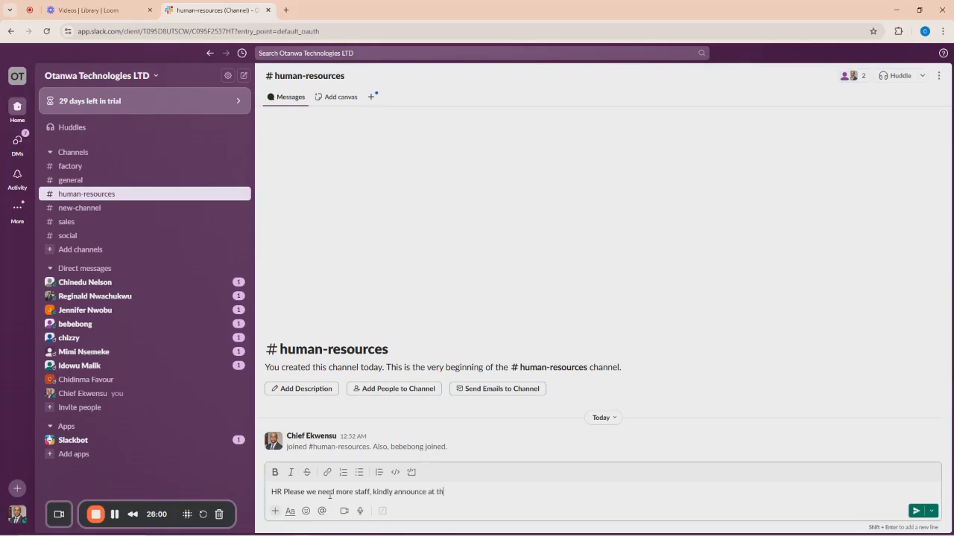
text(e general channel that hoever is qualified)
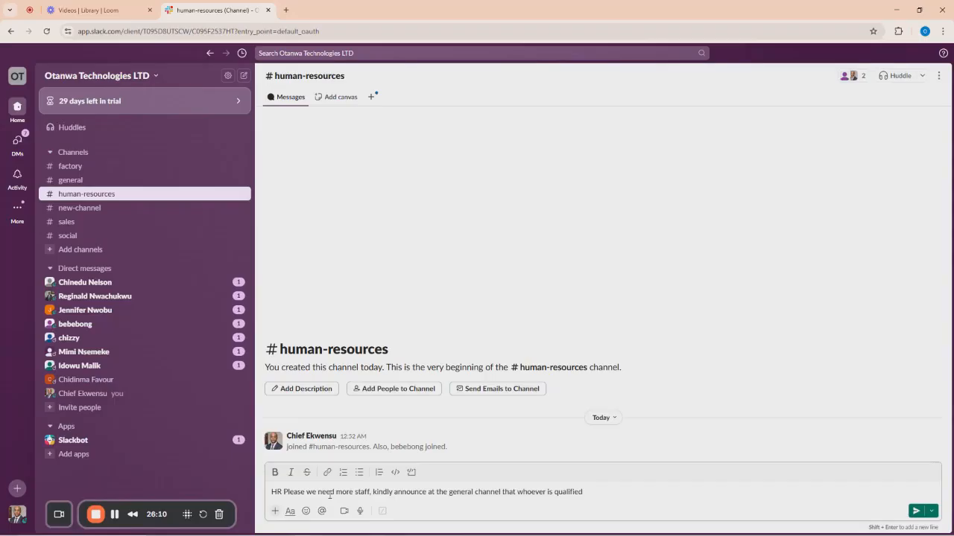
text( to work under the engineering tem , should submit a)
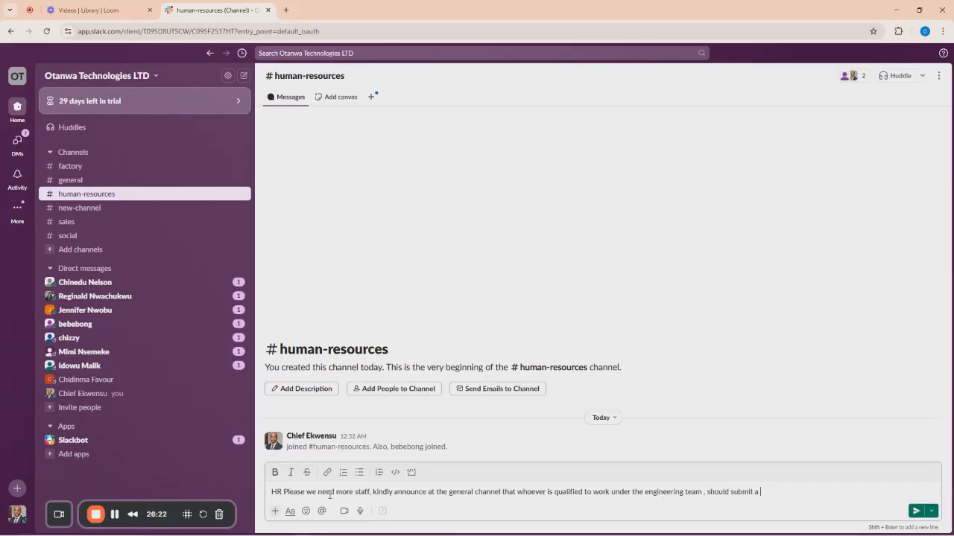
text( reuurrent resume)
click(704, 492)
key(BackSpace)
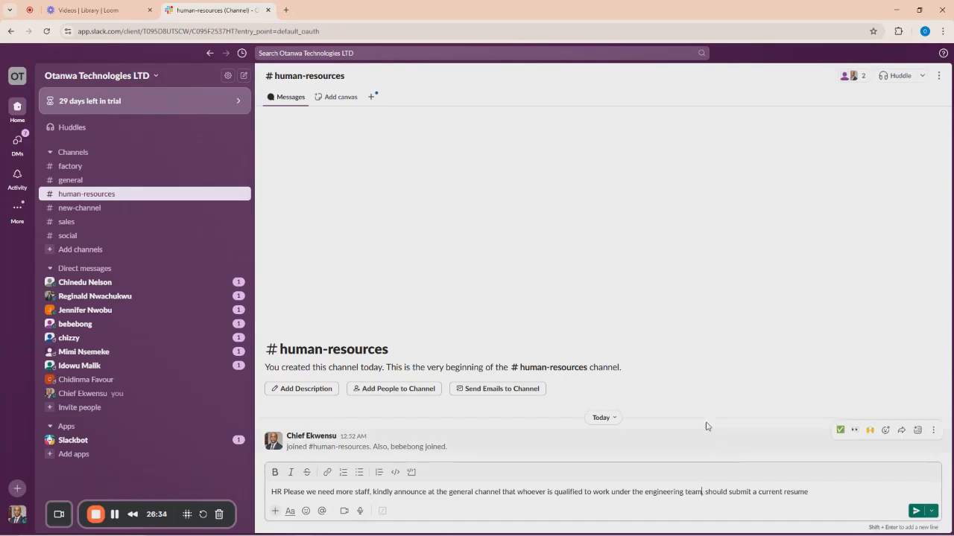
click(914, 513)
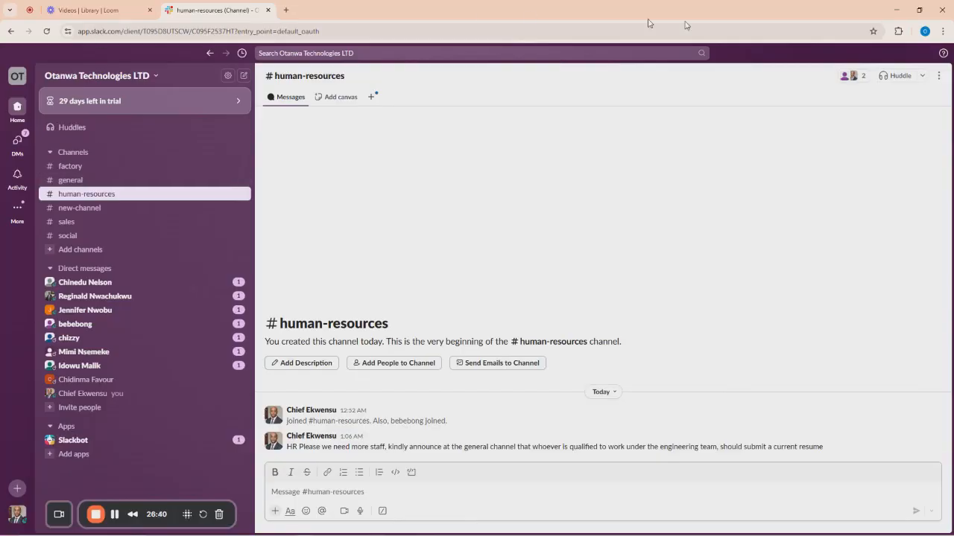
In Google Meet, dismiss the raised-hands alerts in both rfr-xhdm-oww and qnv-neff-xqq.
mouse_move(354, 533)
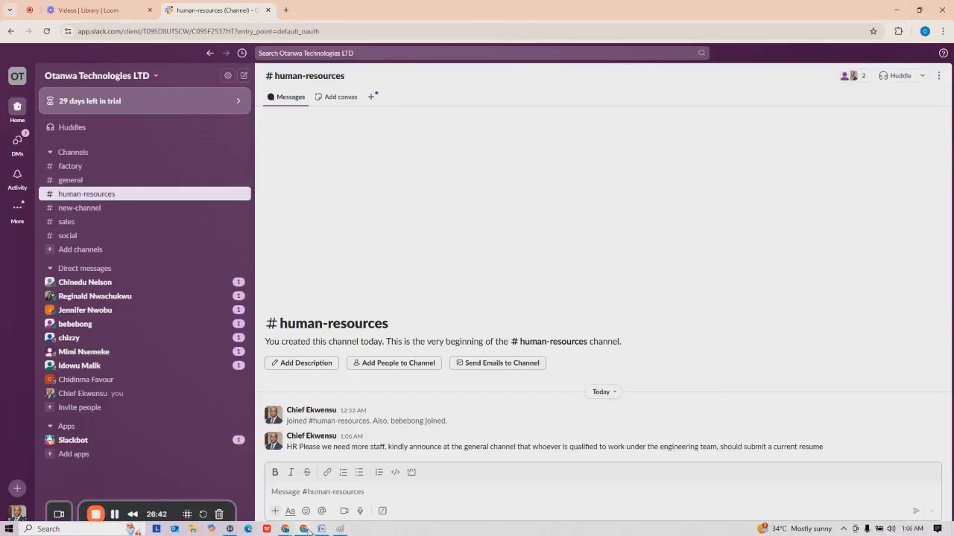
mouse_move(287, 531)
click(142, 485)
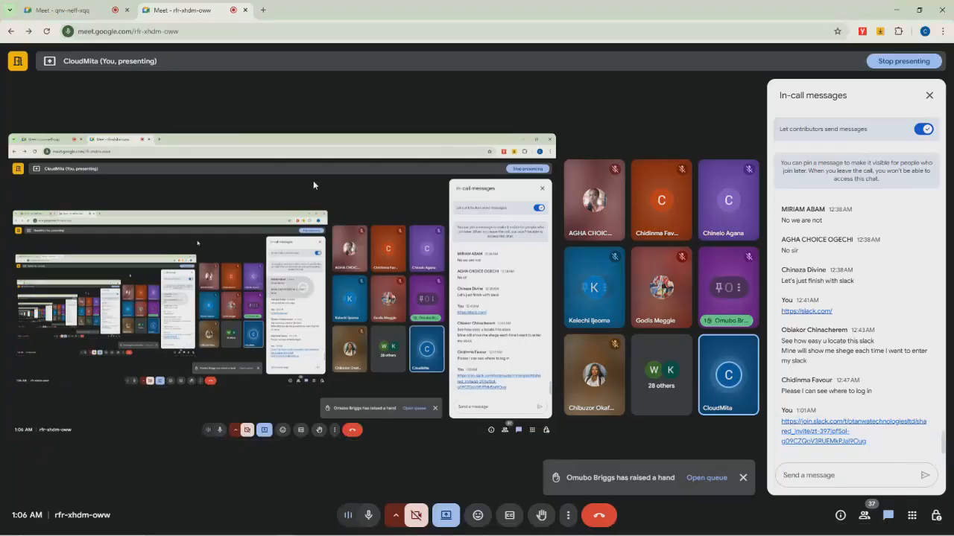
click(88, 9)
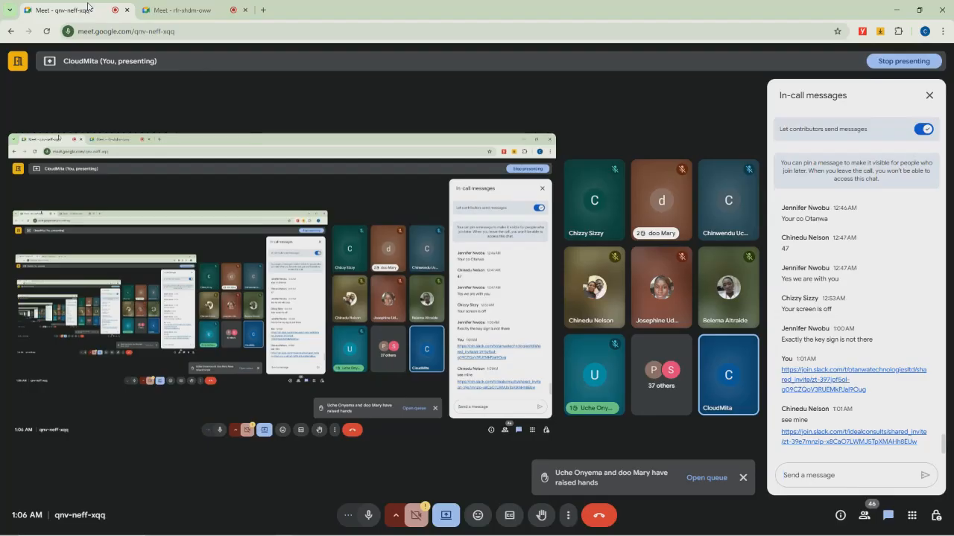
click(170, 10)
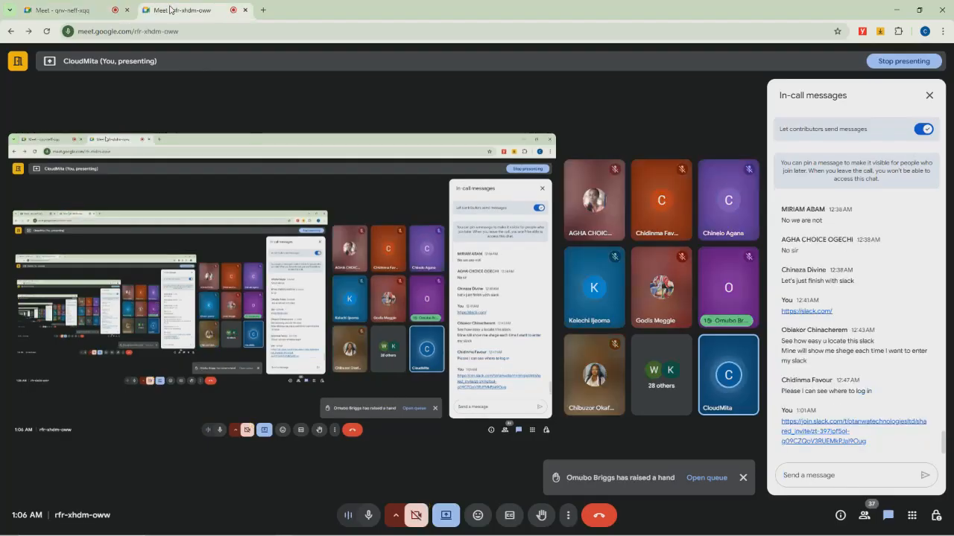
click(87, 7)
click(183, 10)
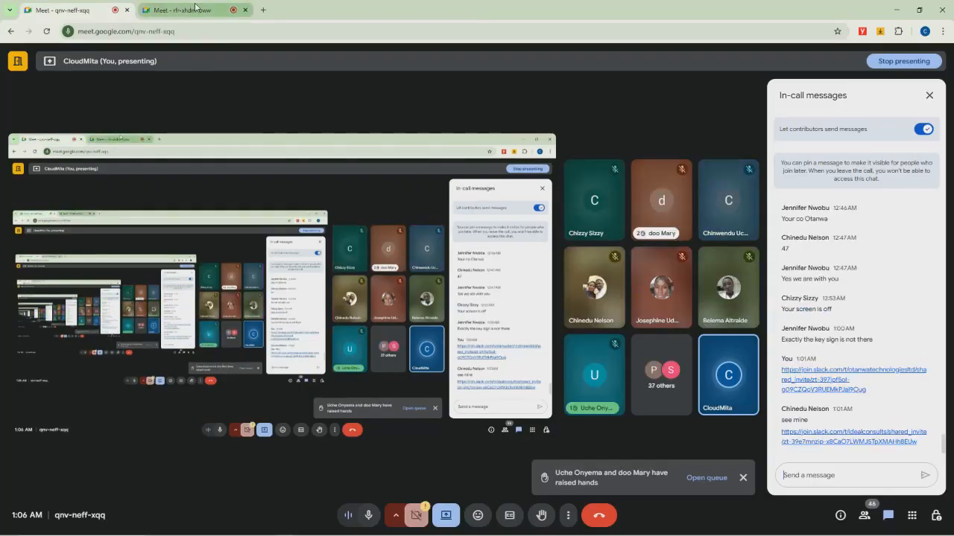
click(742, 471)
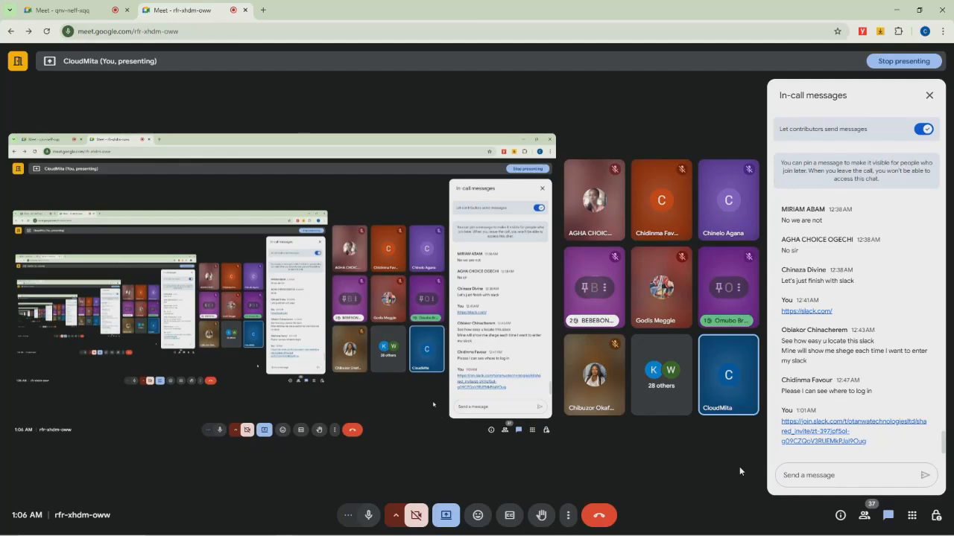
click(68, 10)
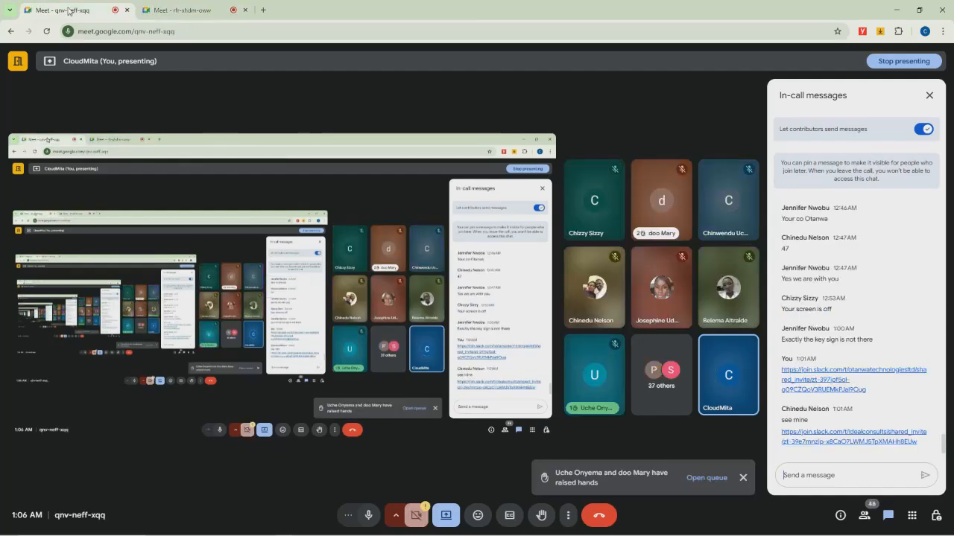
click(743, 478)
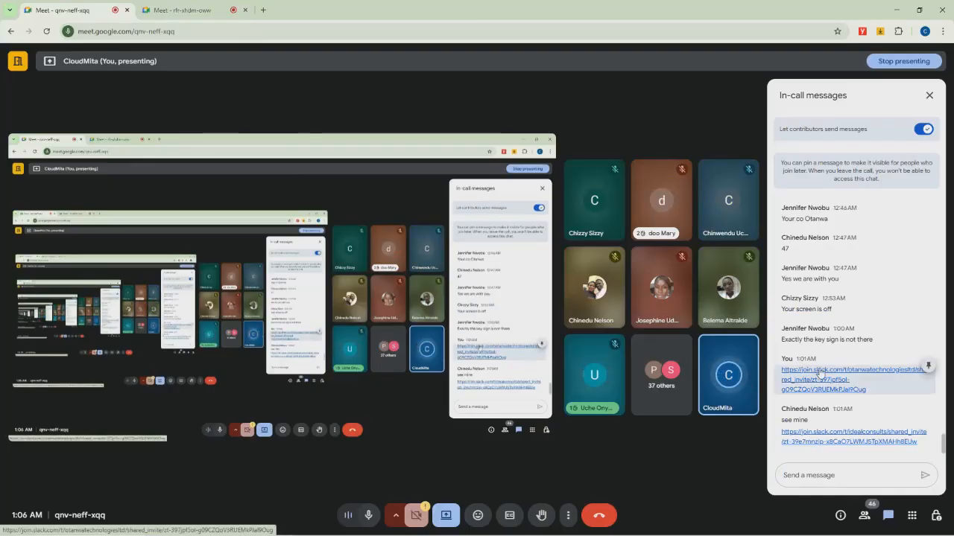
Clear the rfr-xhdm-oww raised-hands alert again and open the call's emoji reactions.
click(170, 13)
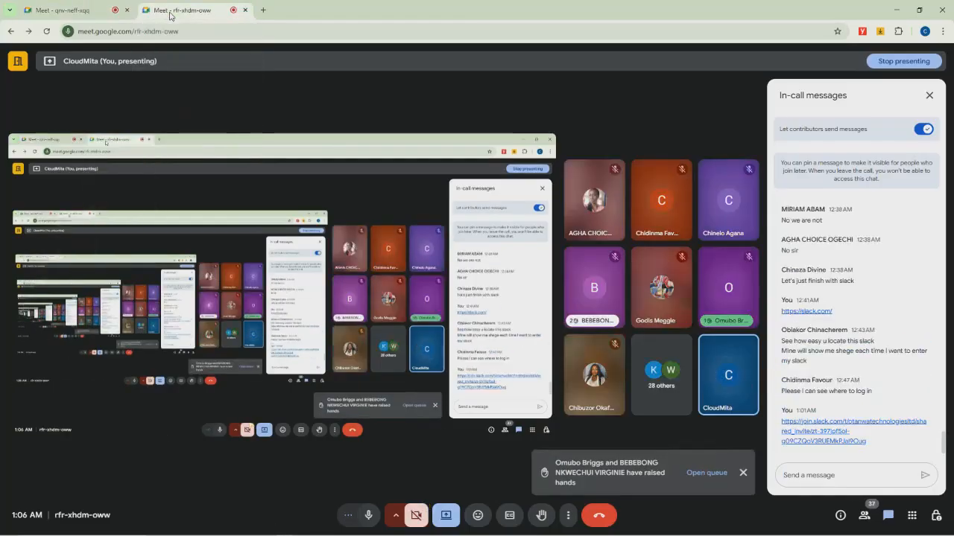
click(71, 12)
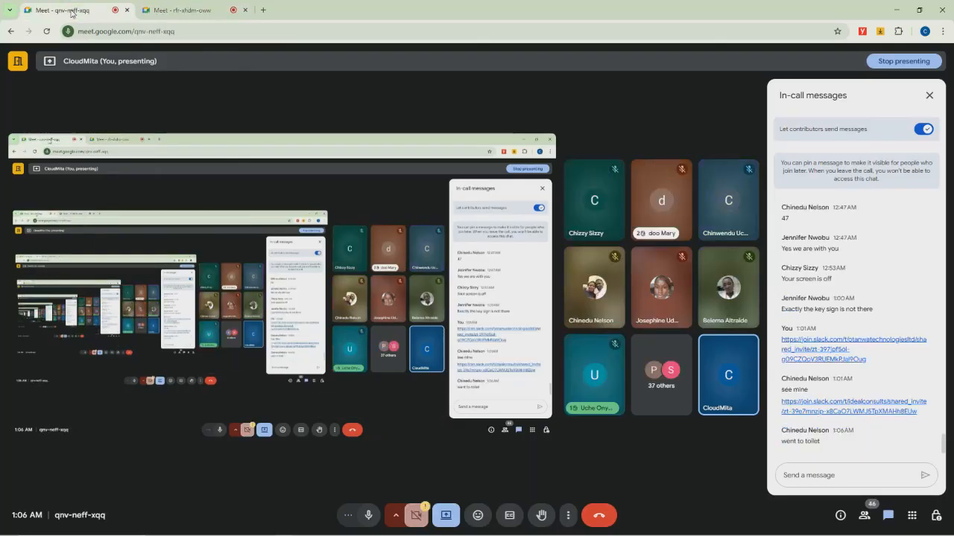
click(171, 13)
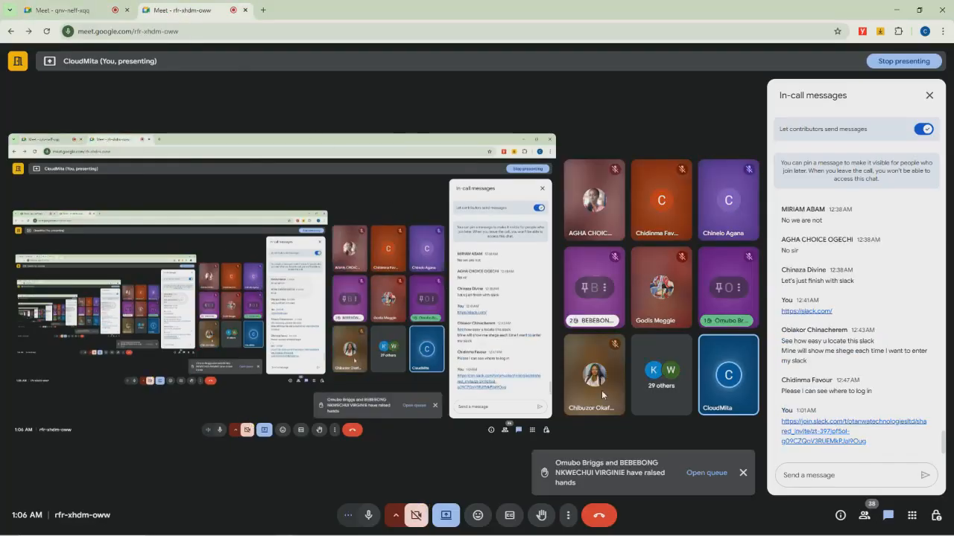
click(743, 473)
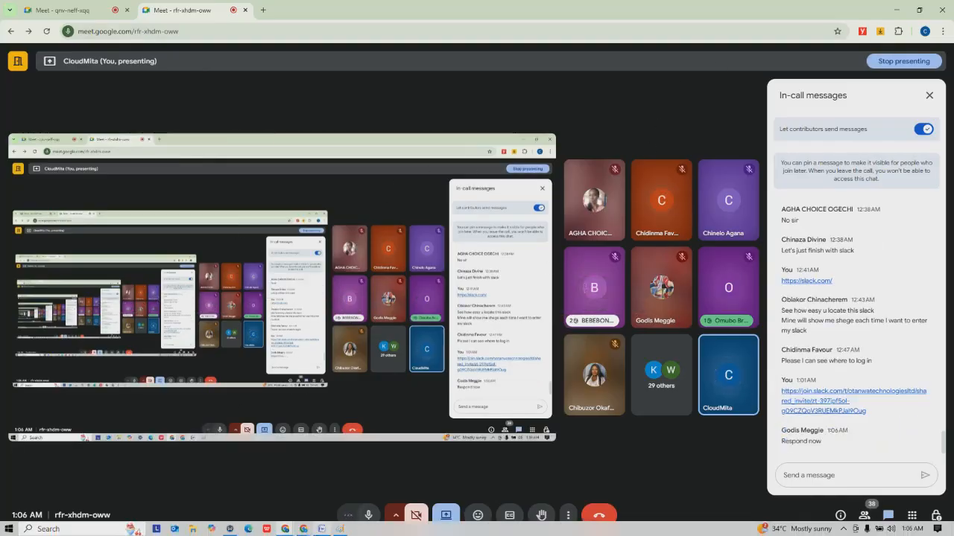
mouse_move(303, 529)
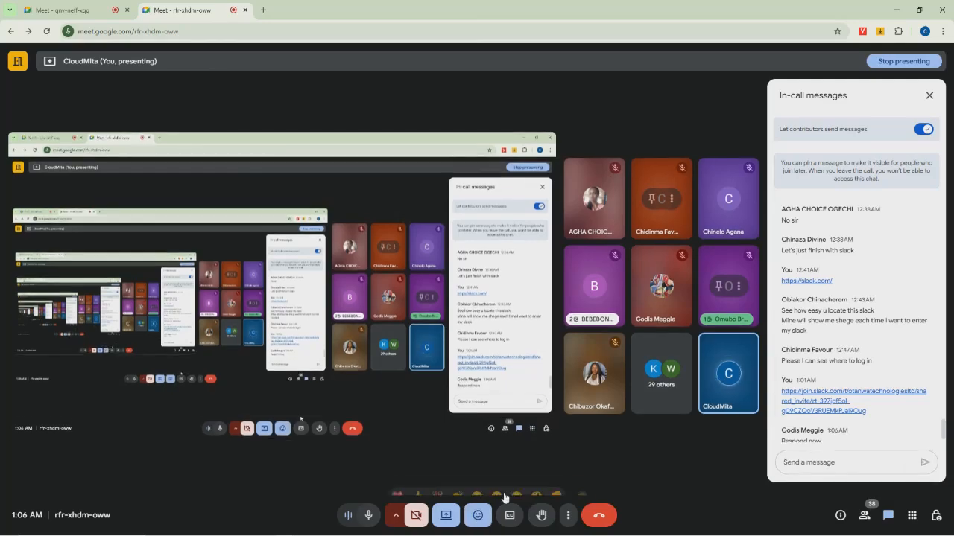
click(478, 516)
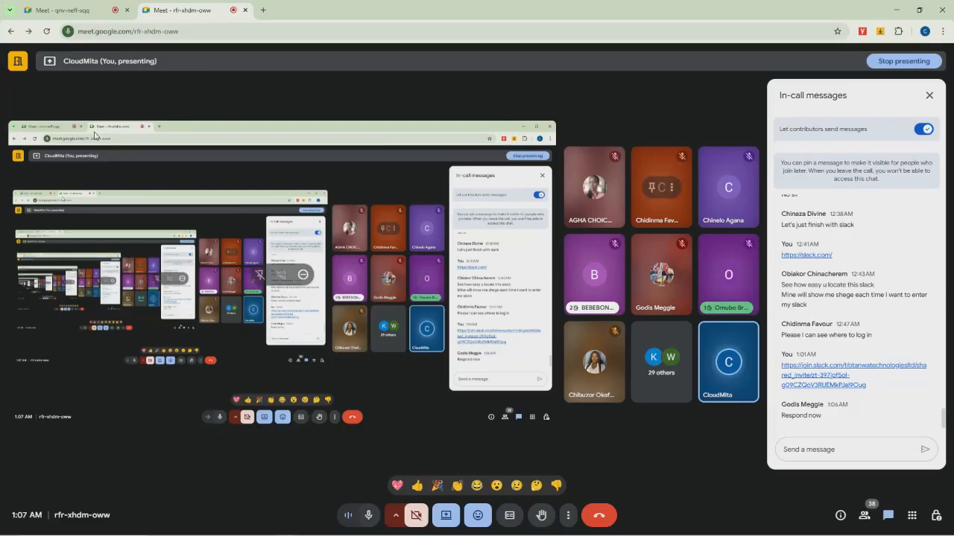
Check both meetings once more, then return to Slack's #human-resources channel.
click(80, 10)
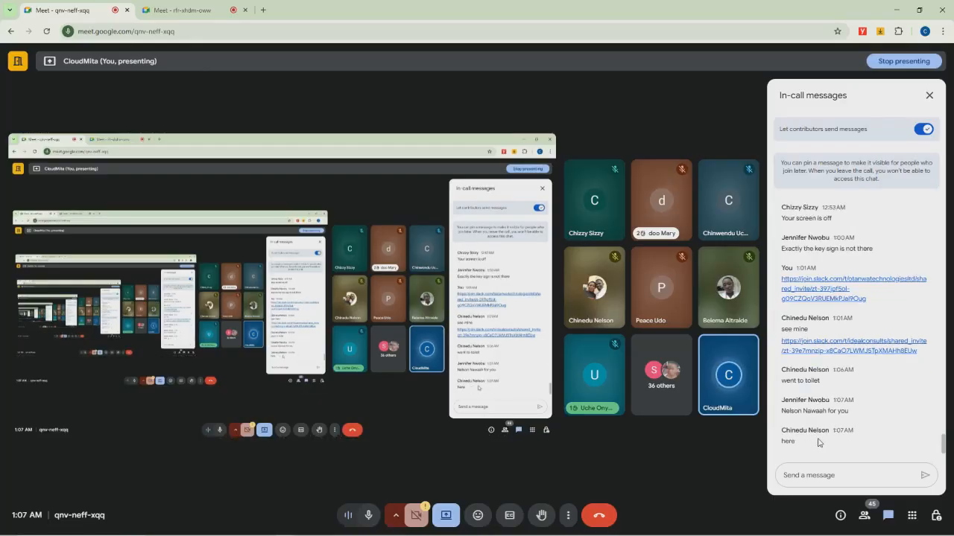
click(185, 13)
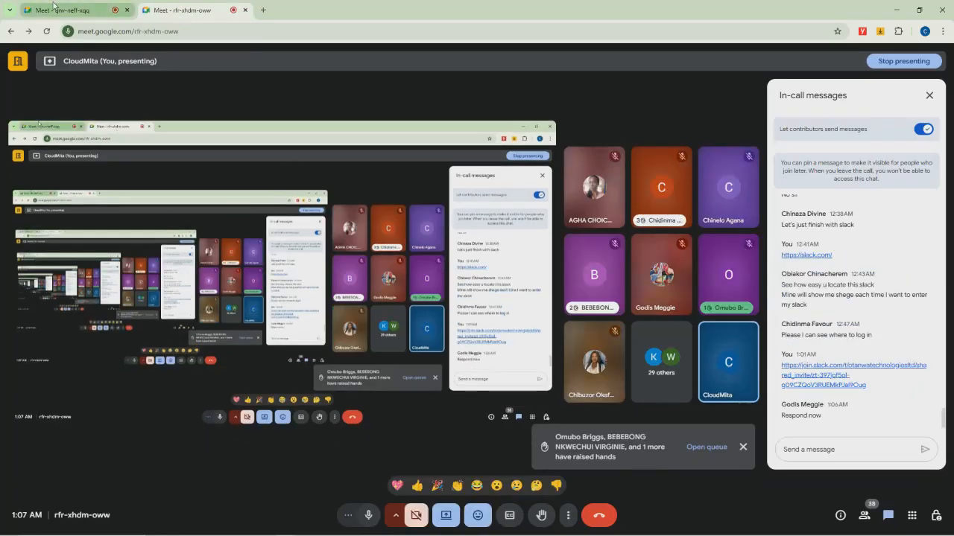
click(67, 10)
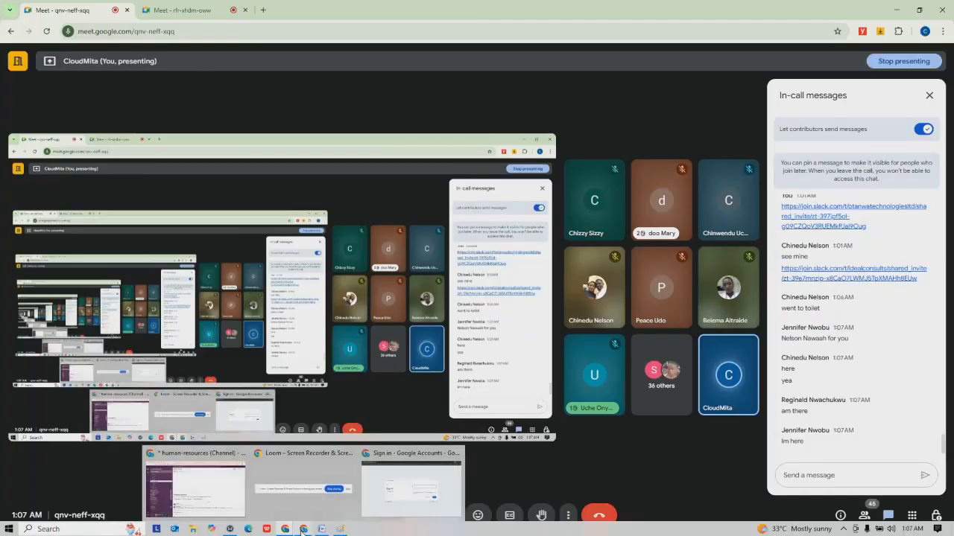
click(198, 508)
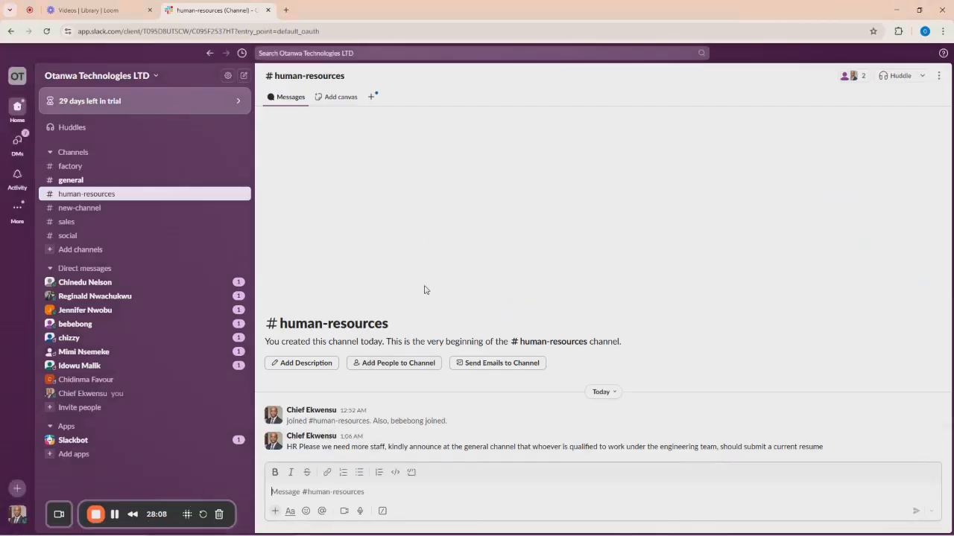
Search for a workspace member by name and add them to #human-resources.
click(383, 364)
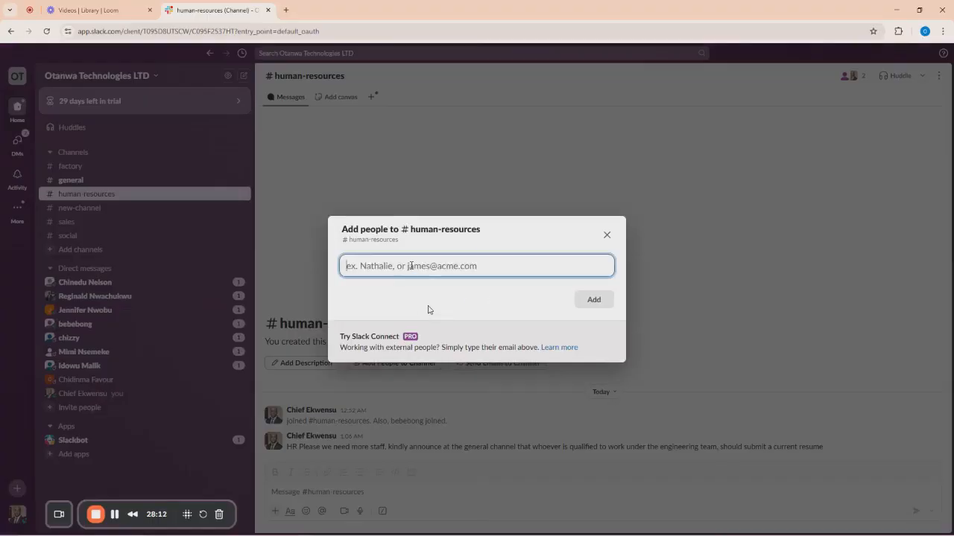
text(chinedu)
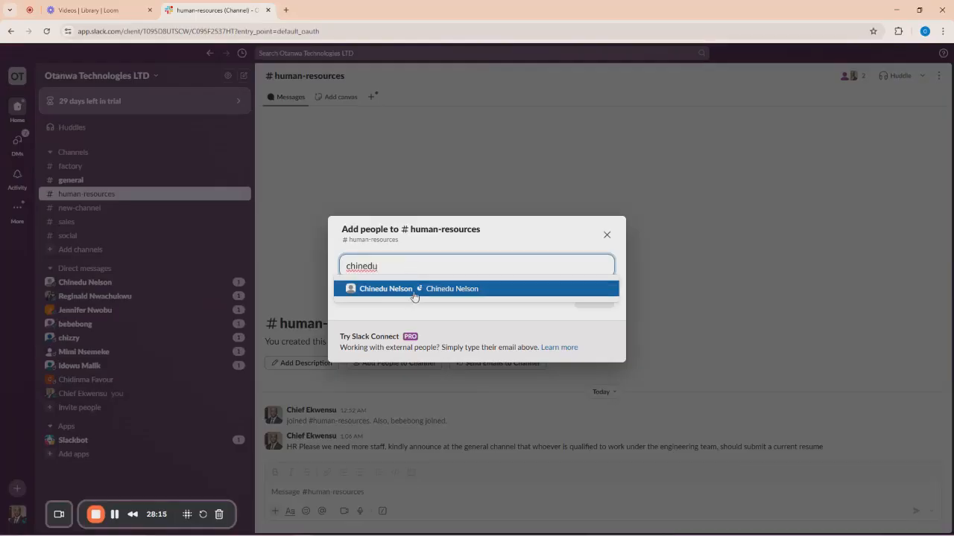
click(411, 291)
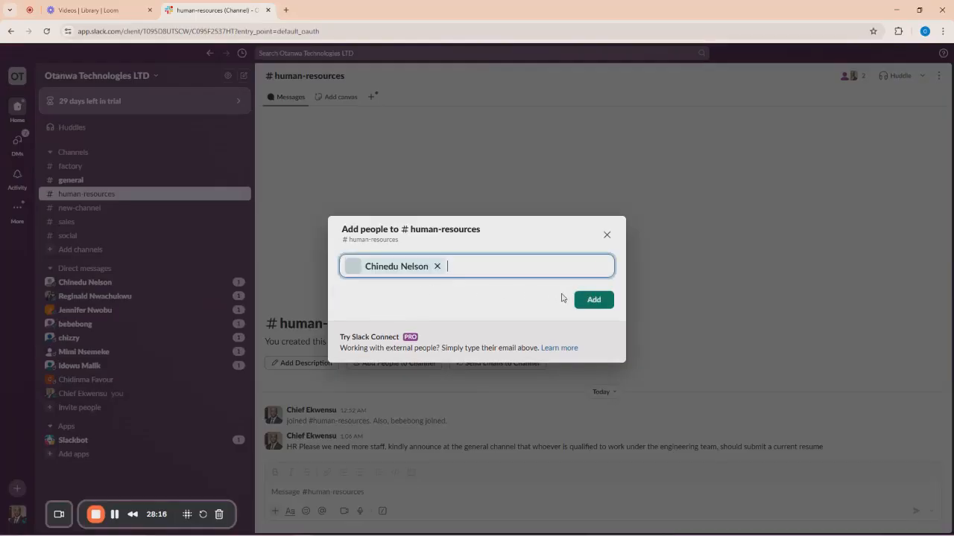
click(594, 300)
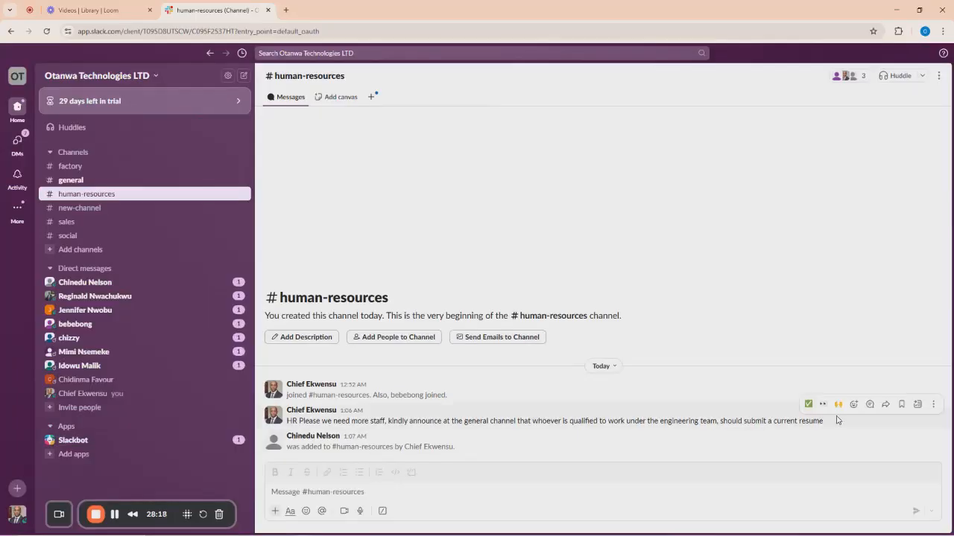
Repost the copied HR staffing request with an @-mention of the new member on a new line.
drag(825, 426, 284, 427)
key(ctrl+c)
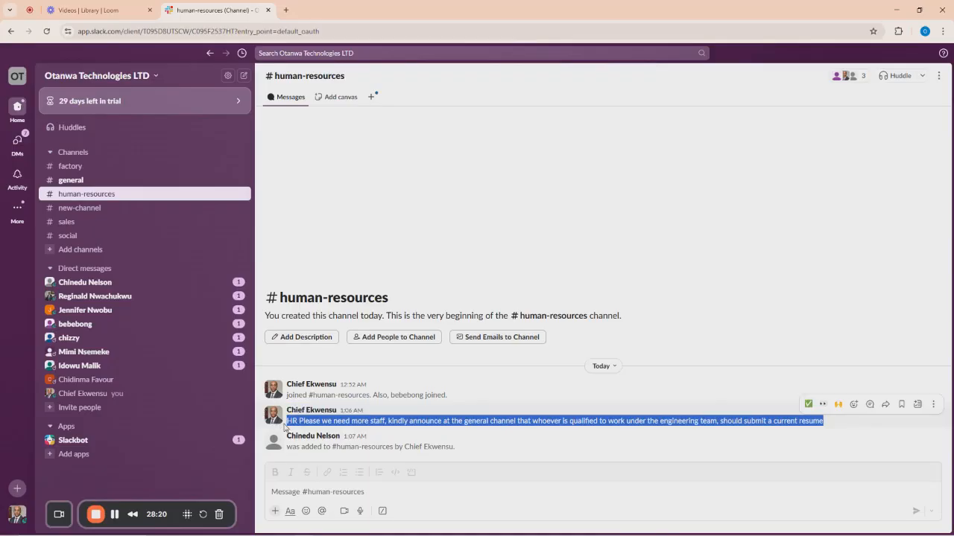
click(477, 492)
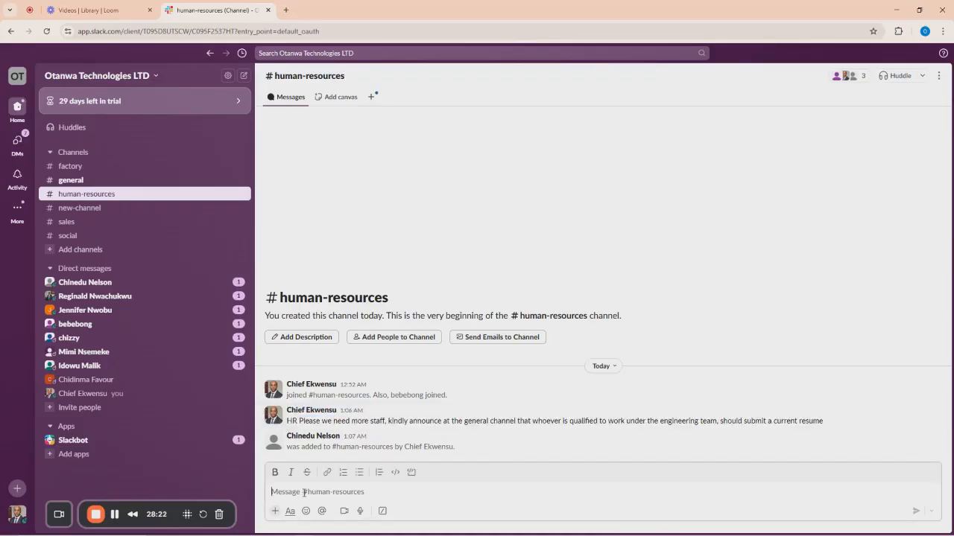
key(ctrl+v)
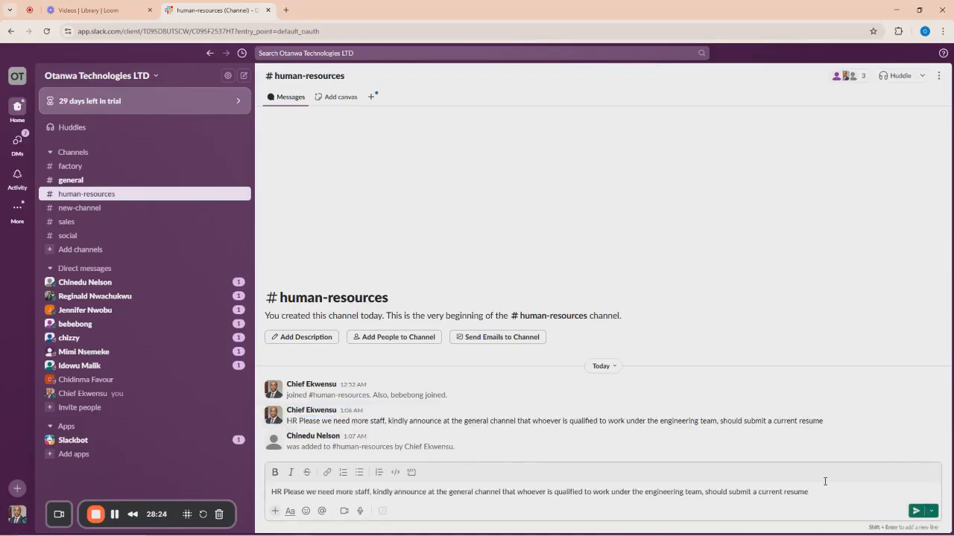
key(shift+Return)
text(@)
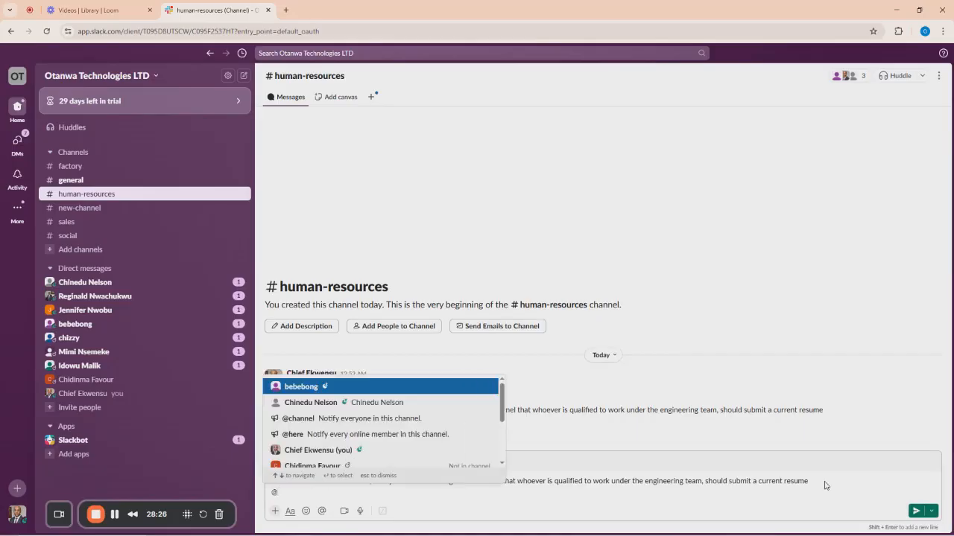
text(chin)
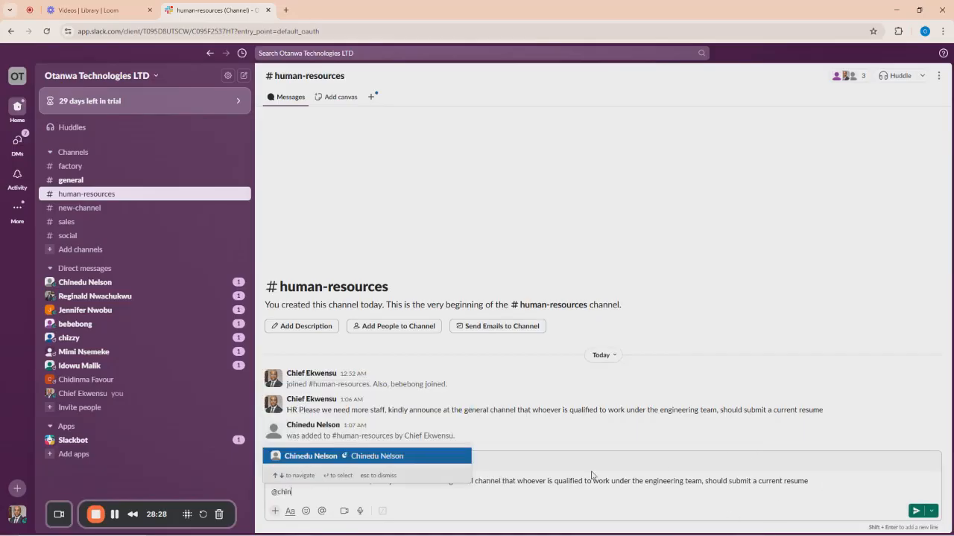
click(325, 456)
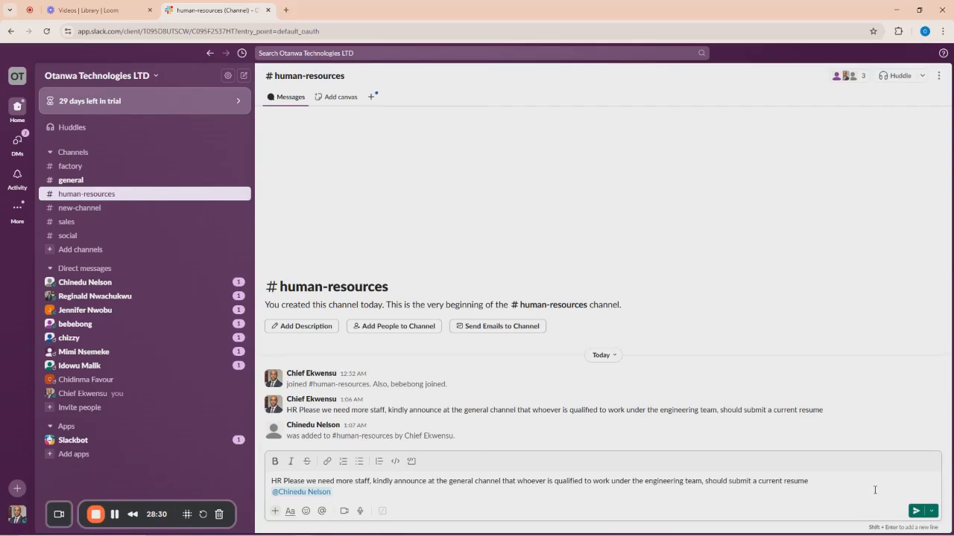
click(914, 511)
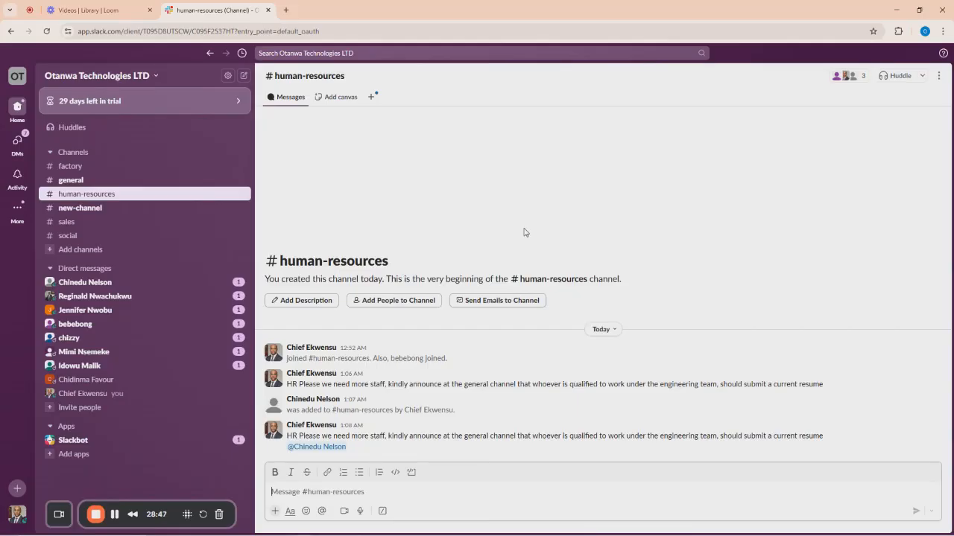
View #general, then minimize Slack to show the qnv-neff-xqq Meet call.
click(78, 181)
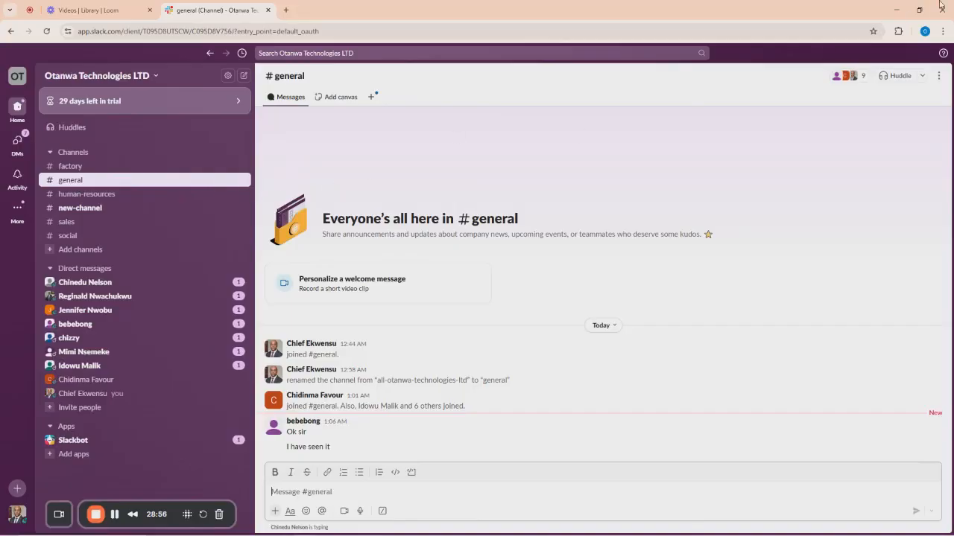
click(898, 9)
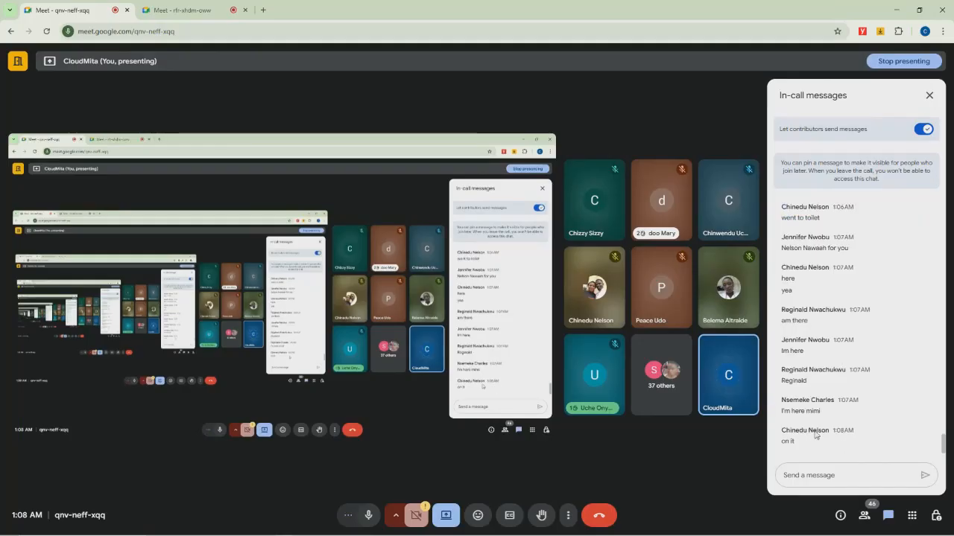
Switch to the rfr-xhdm-oww meeting, then minimize the browser to reveal the Paint floor plan.
key(ctrl+Tab)
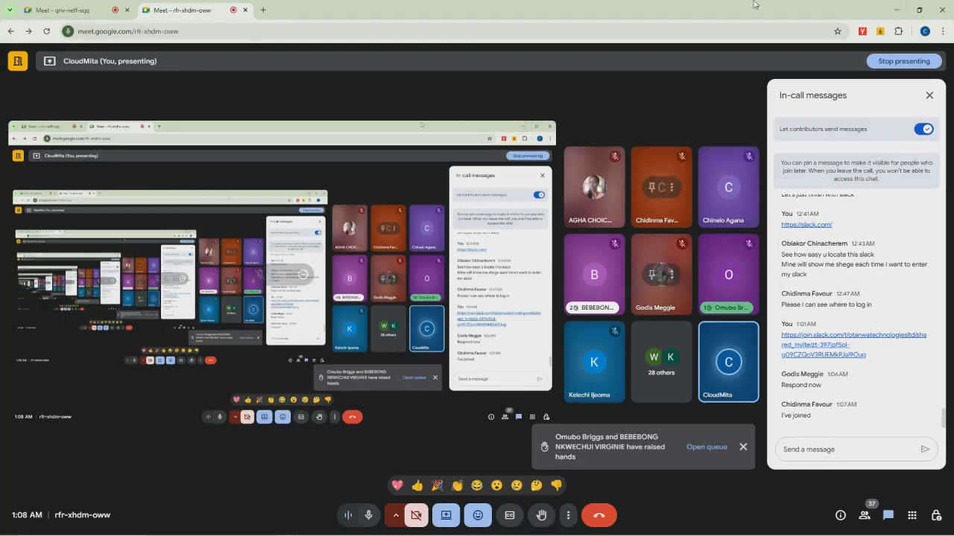
click(898, 14)
mouse_move(322, 522)
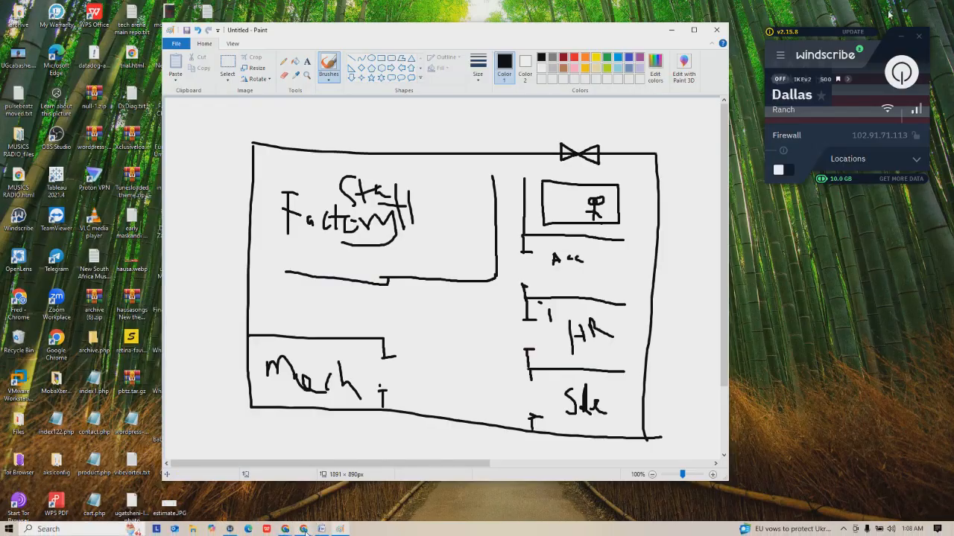
Bring Slack's #general window back from the taskbar.
mouse_move(294, 530)
click(222, 467)
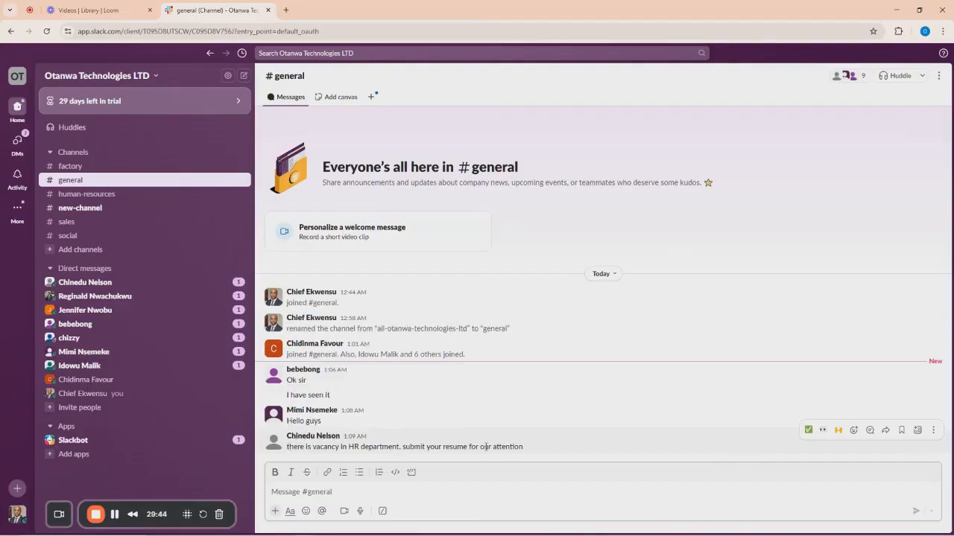
Highlight the HR vacancy announcement in #general, then switch to #human-resources.
drag(542, 451, 287, 454)
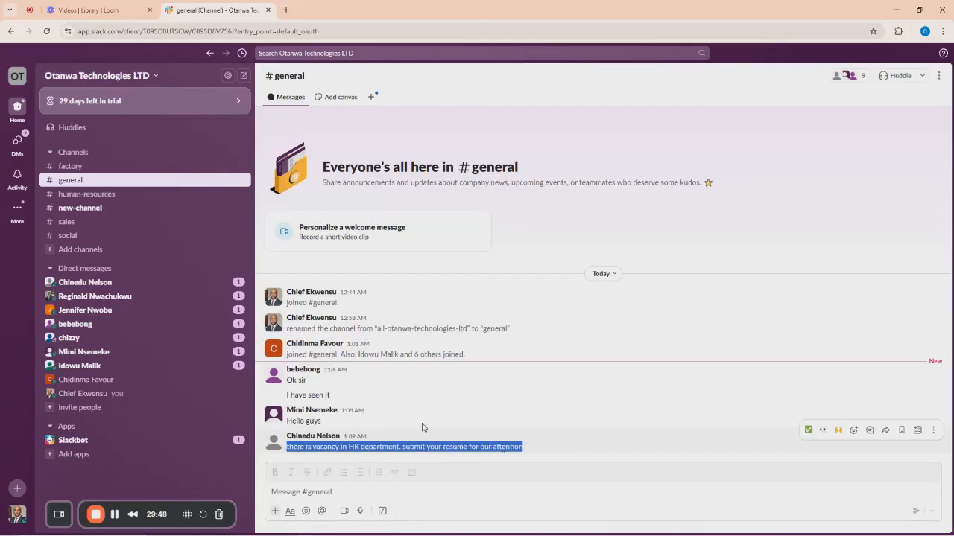
click(79, 194)
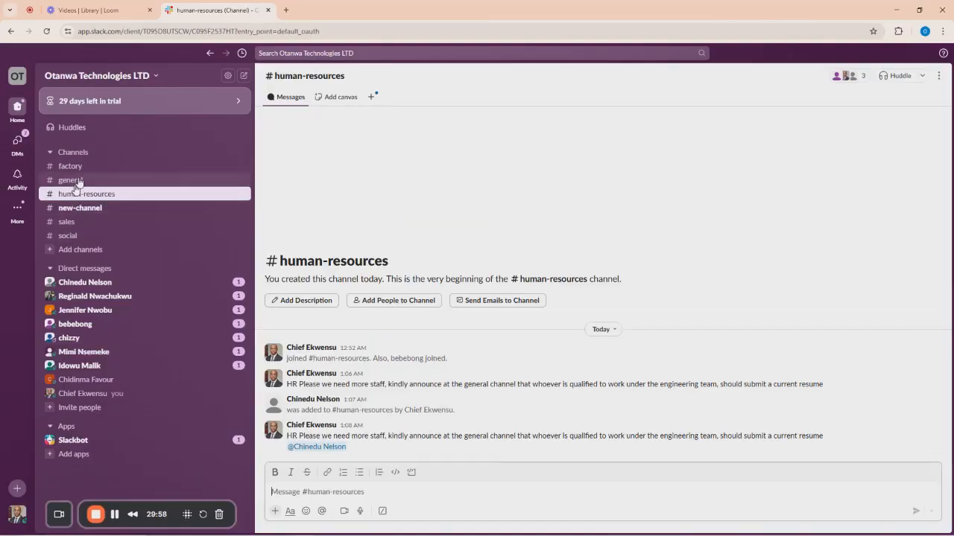
Minimize the Slack window to reveal the rfr-xhdm-oww Meet call.
click(896, 10)
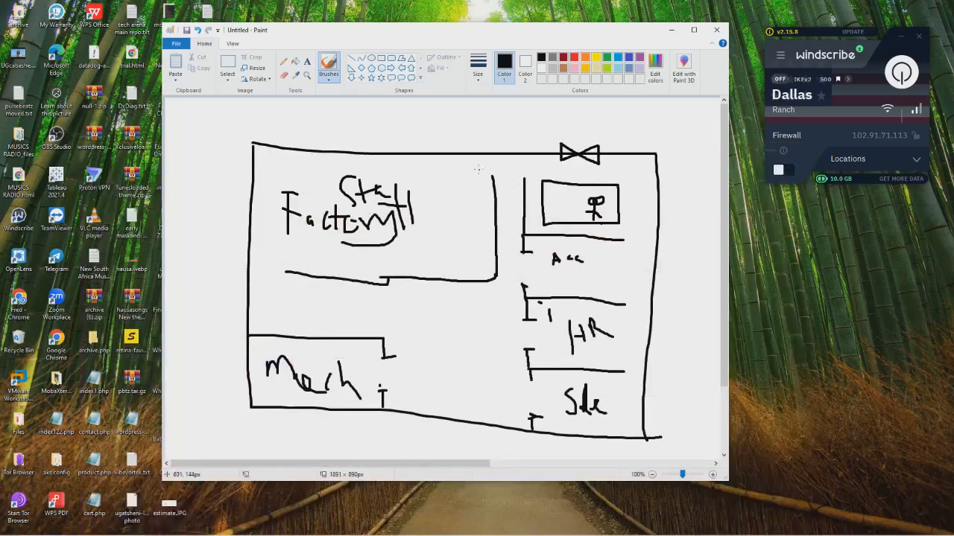
Bring Google Meet forward and check the chat in qnv-neff-xqq and rfr-xhdm-oww.
mouse_move(285, 530)
click(151, 485)
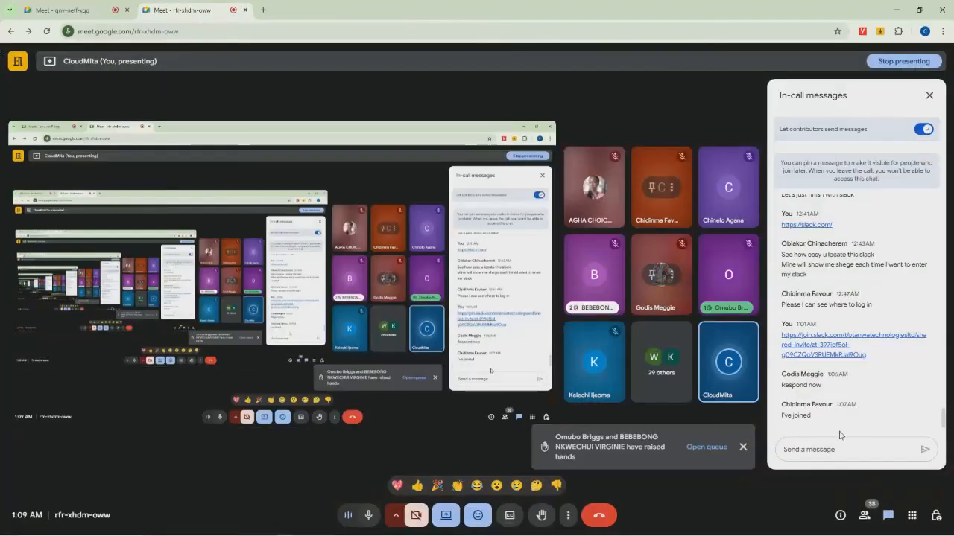
click(72, 8)
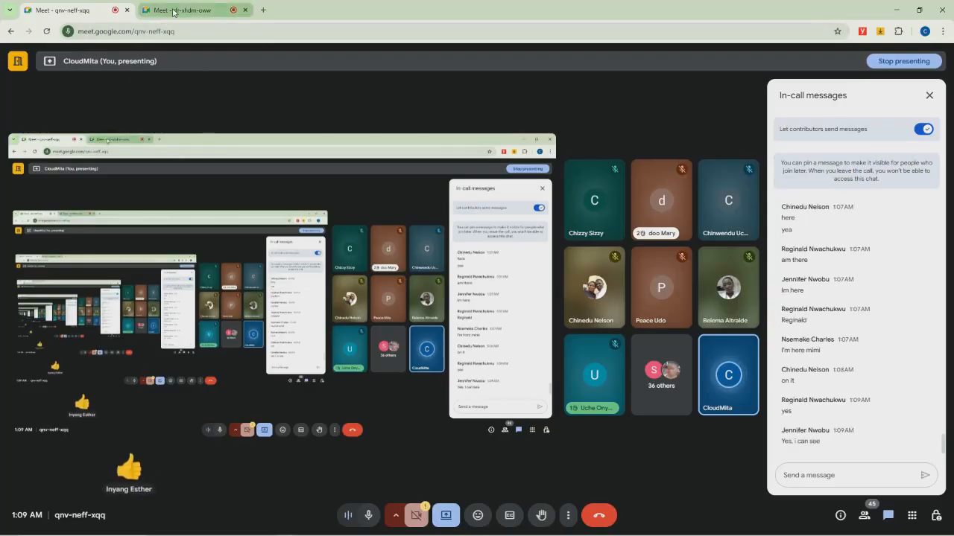
mouse_move(173, 11)
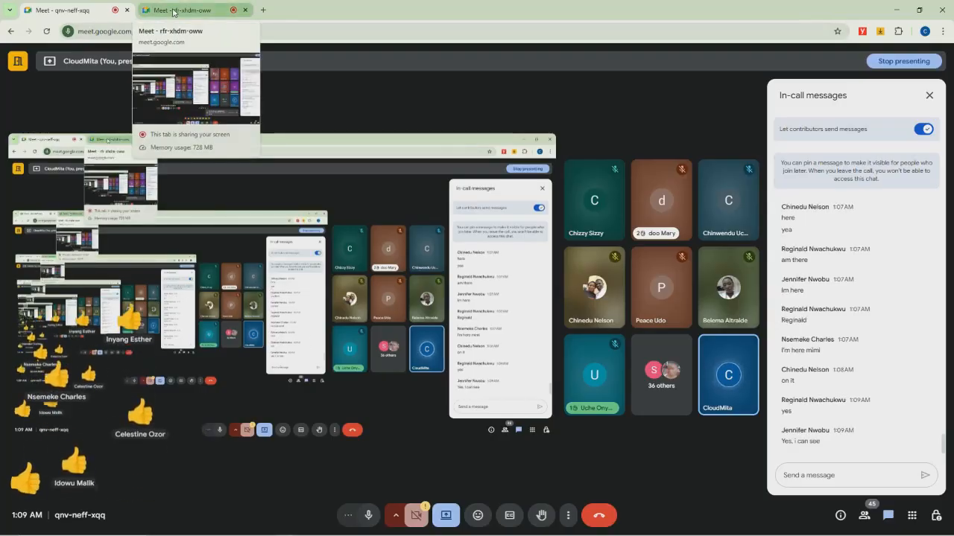
click(172, 11)
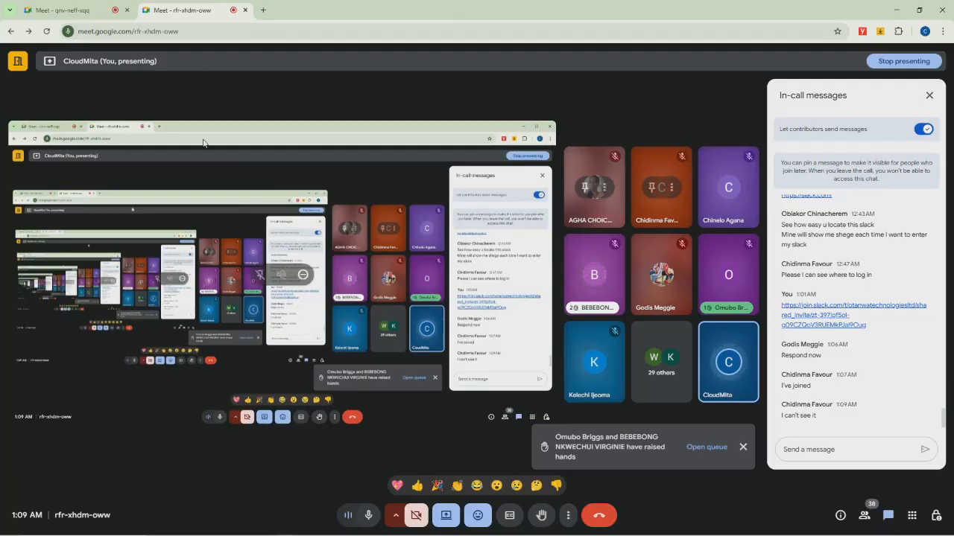
mouse_move(56, 10)
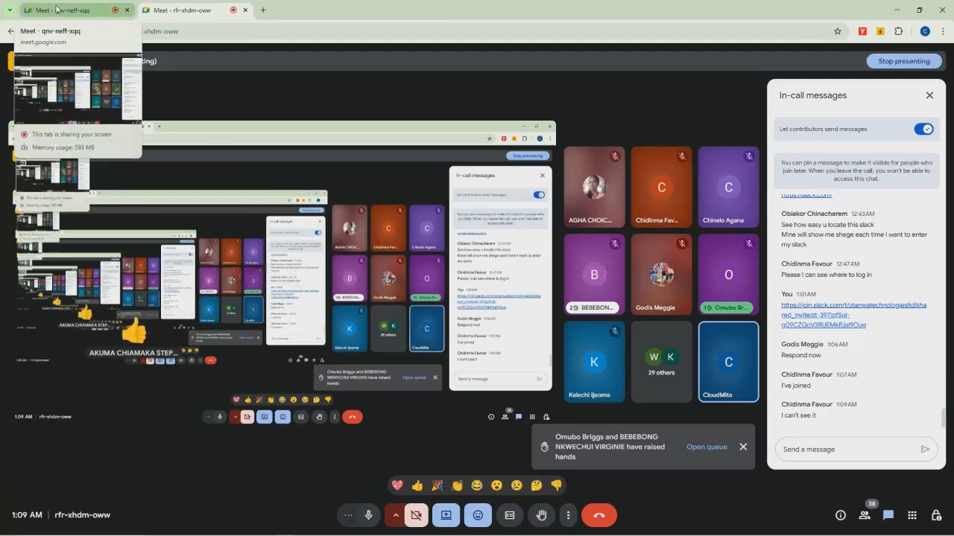
click(56, 9)
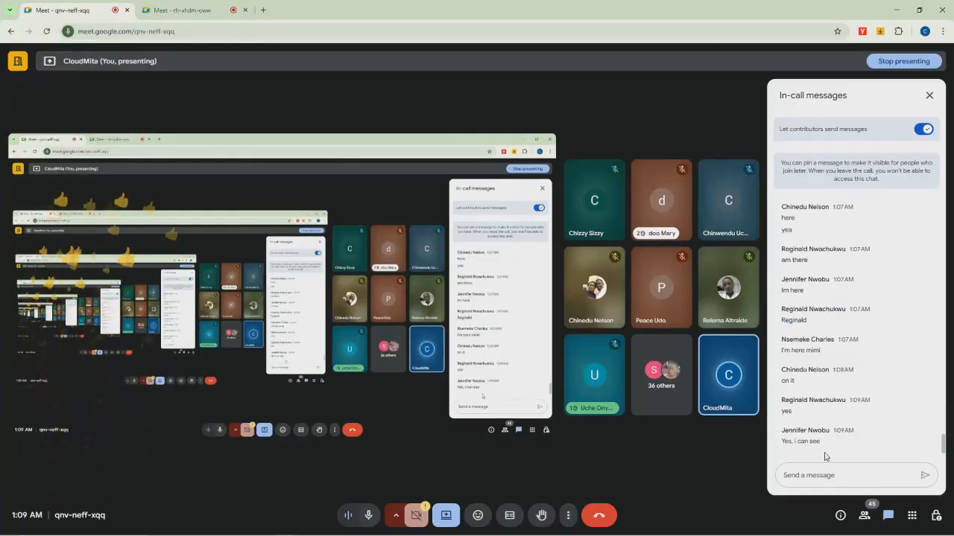
Dismiss the rfr-xhdm-oww raised-hands notice, then return to Slack's #human-resources.
click(185, 12)
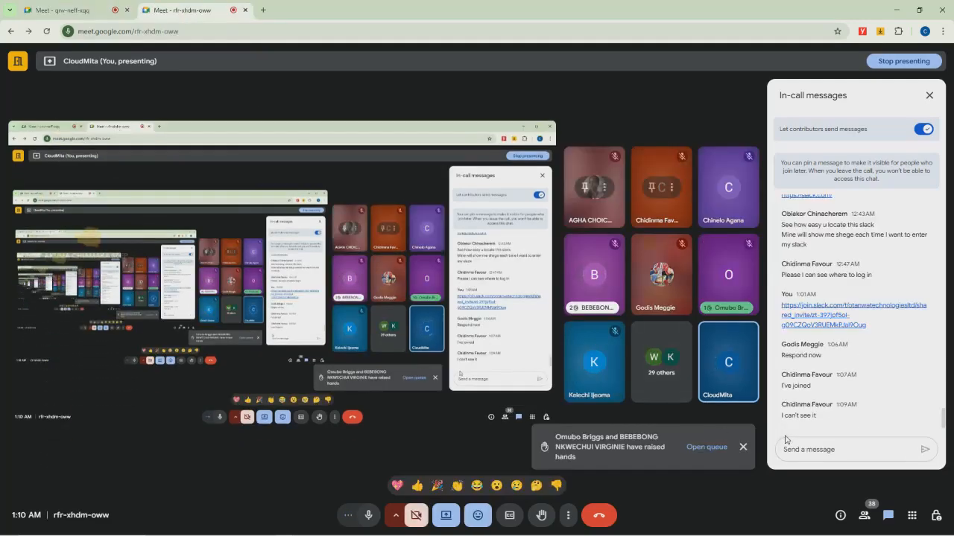
click(742, 447)
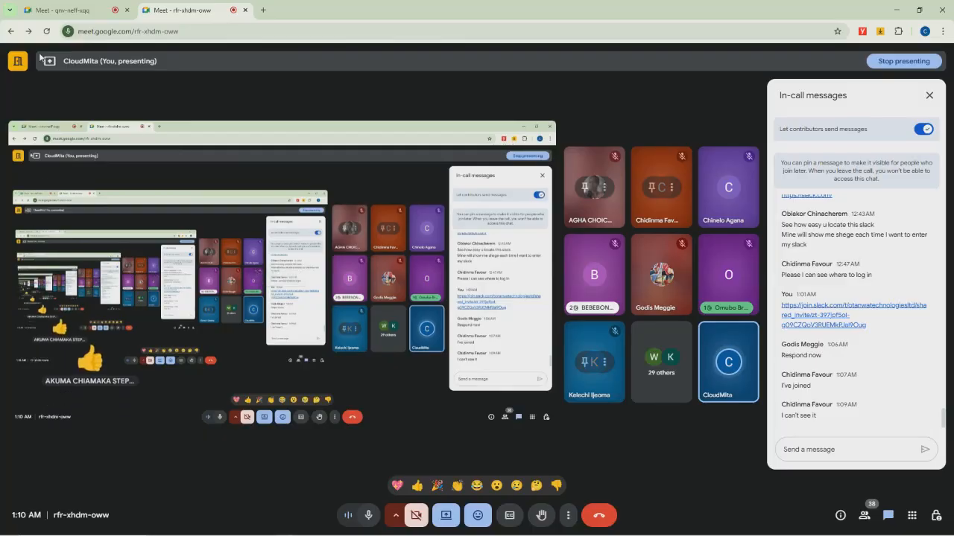
click(73, 15)
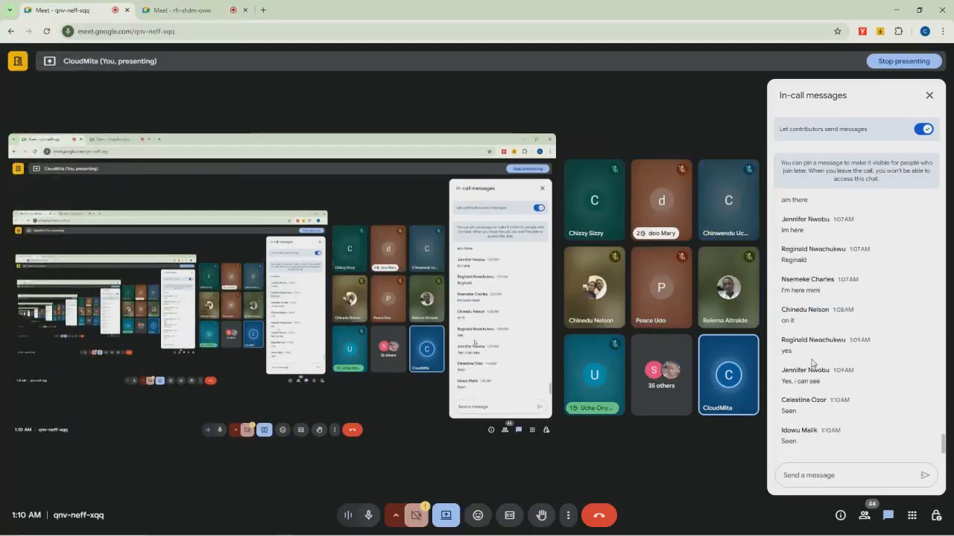
mouse_move(304, 530)
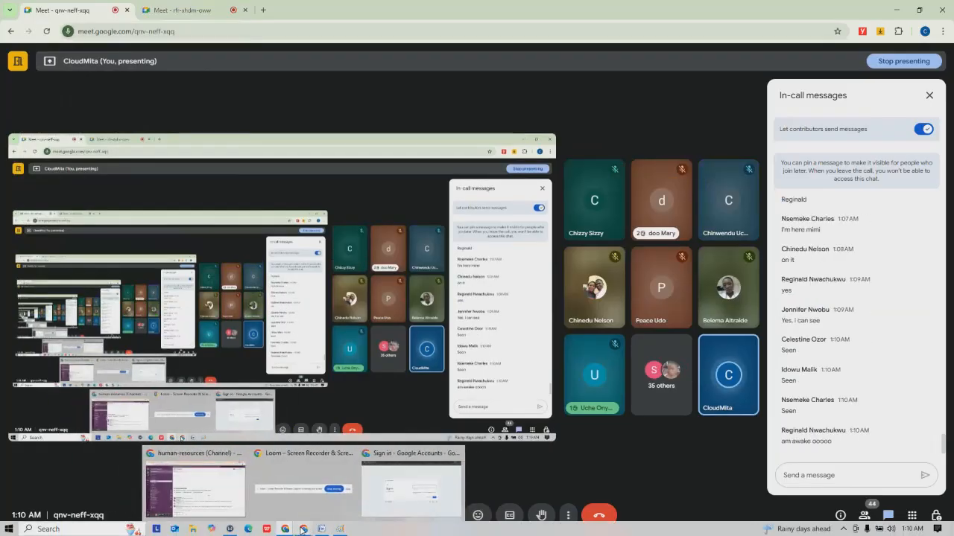
click(212, 500)
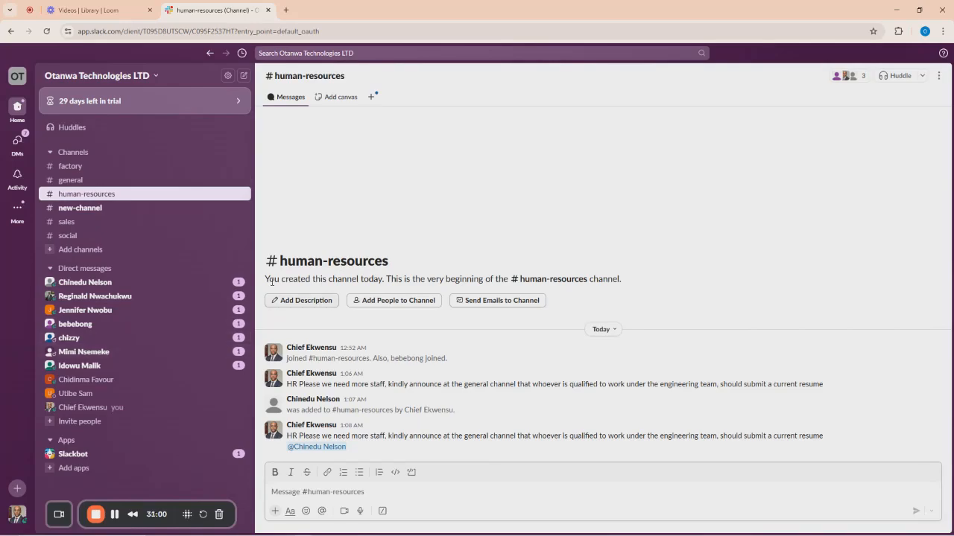
Visit #general and #factory, ending back on #general.
click(71, 181)
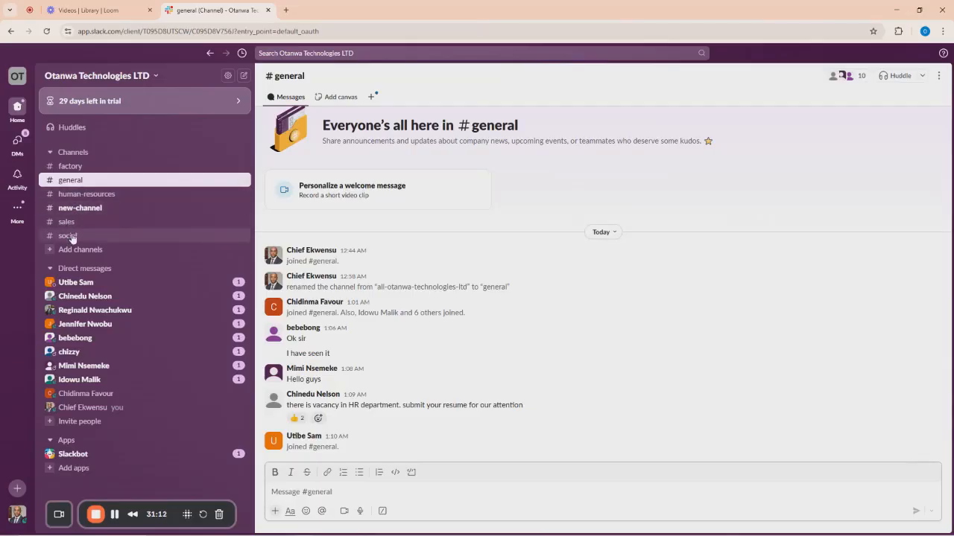
click(73, 166)
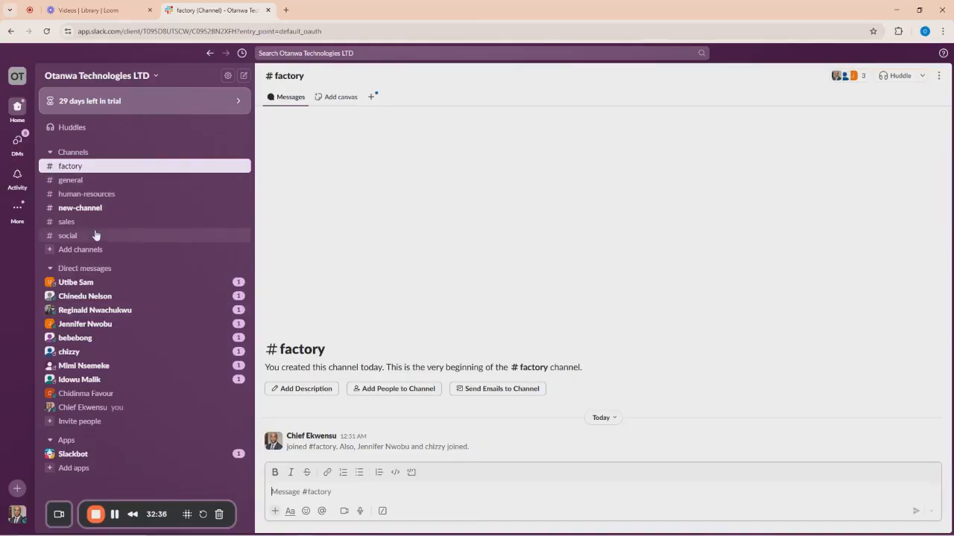
click(73, 182)
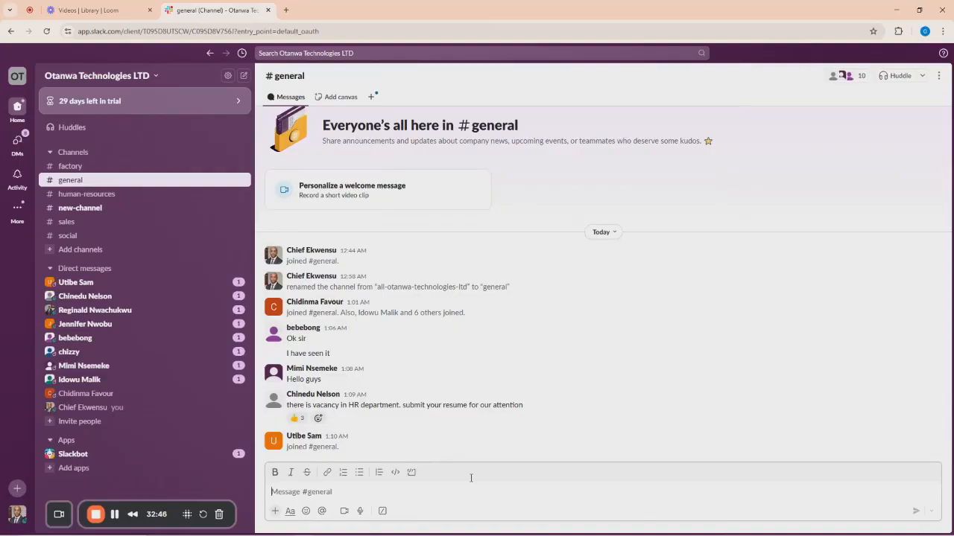
Start the #general message with the greeting 'Hi guys'.
click(383, 511)
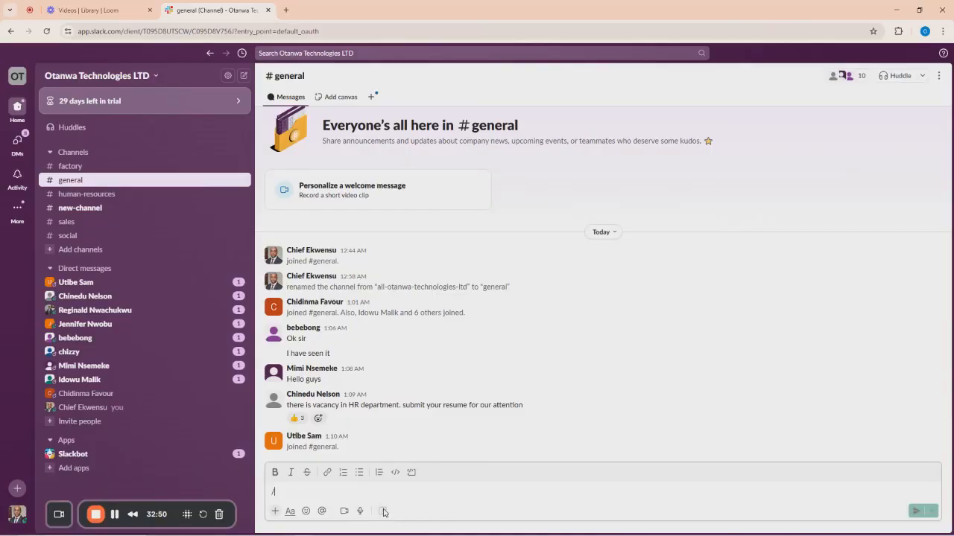
click(577, 350)
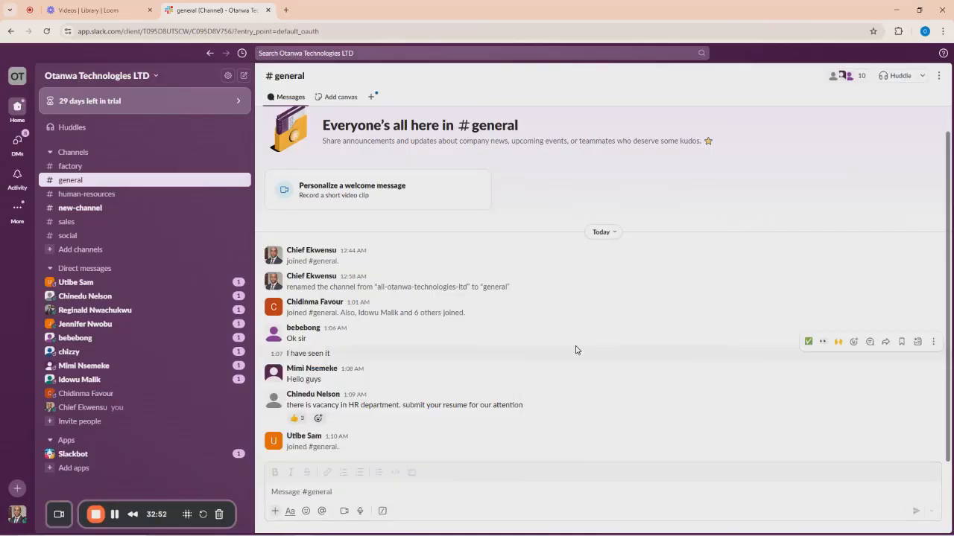
click(312, 493)
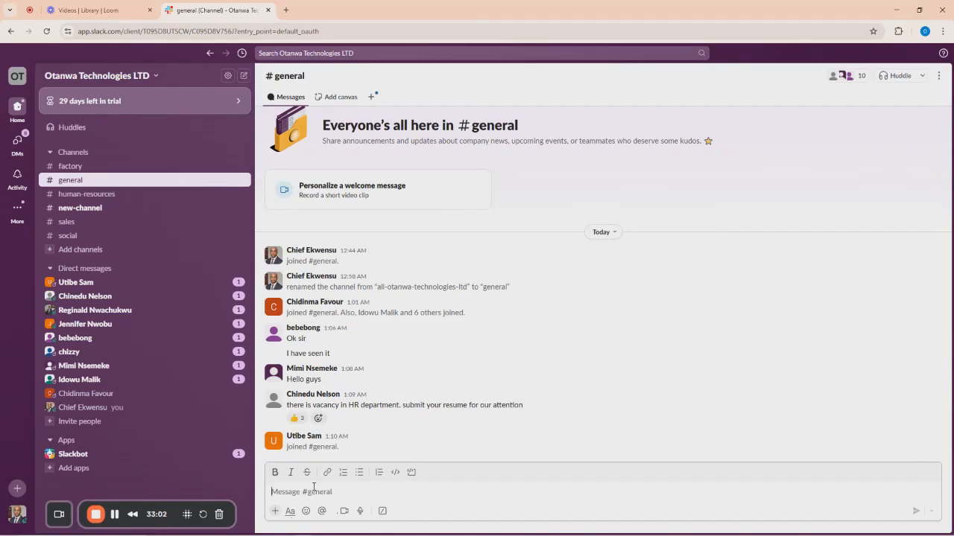
text(Hi guys)
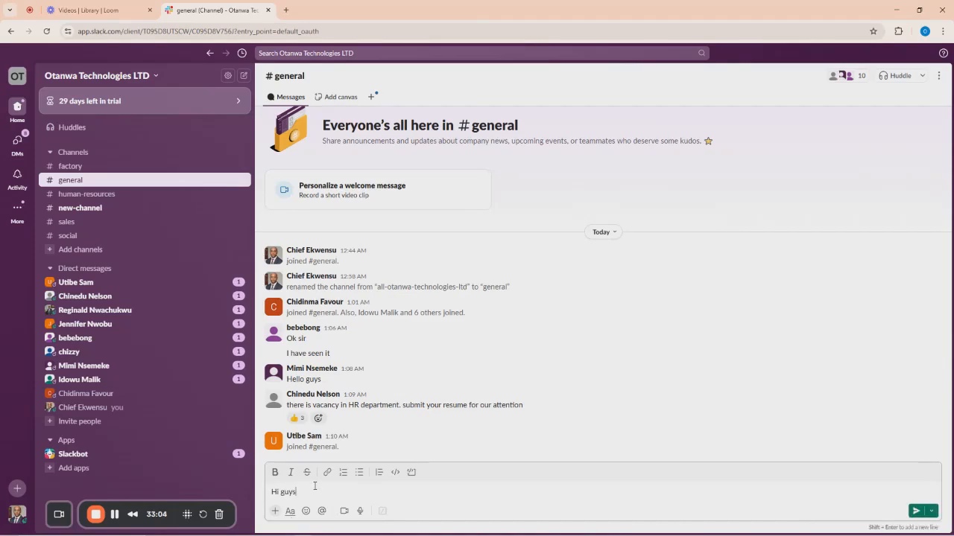
key(shift+Return)
Add lines saying sales are green and thanking everyone for giving their utmost best.
text(Today)
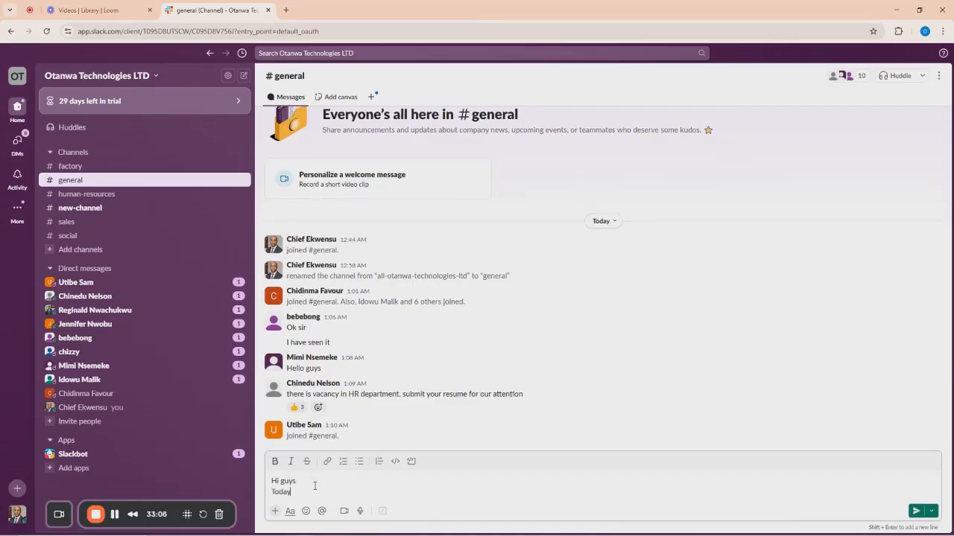
text( has been a n awesome day, our sales is green and i aam)
key(BackSpace)
key(BackSpace)
key(BackSpace)
text(m quite happy!)
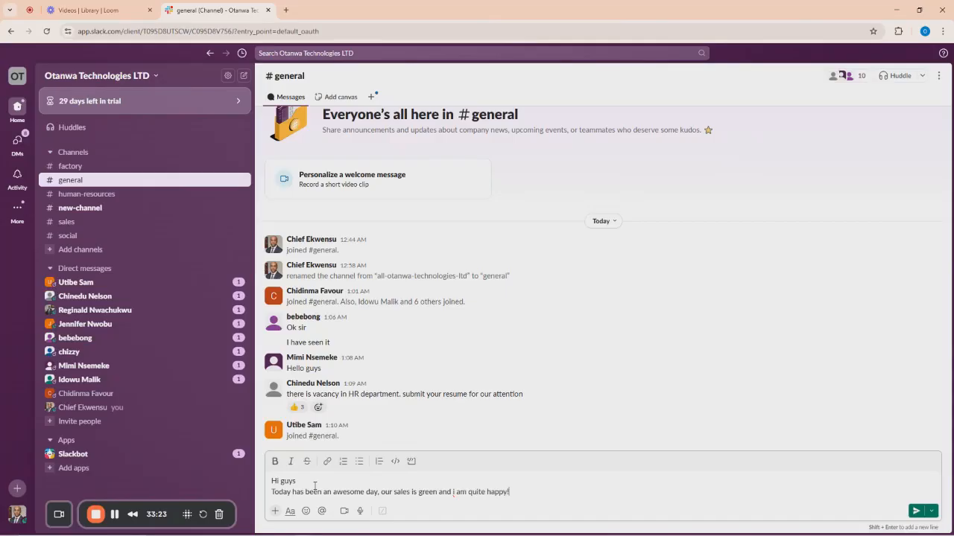
key(shift+Return)
text(Th)
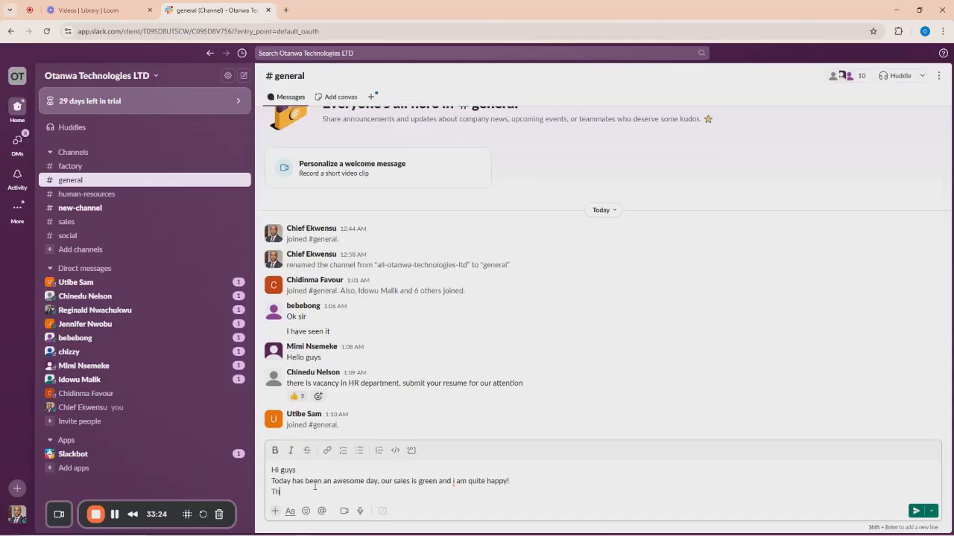
text(anks to everyone)
text( of you for ta)
text(king this co)
text(mpany I)
text(ike your own and )
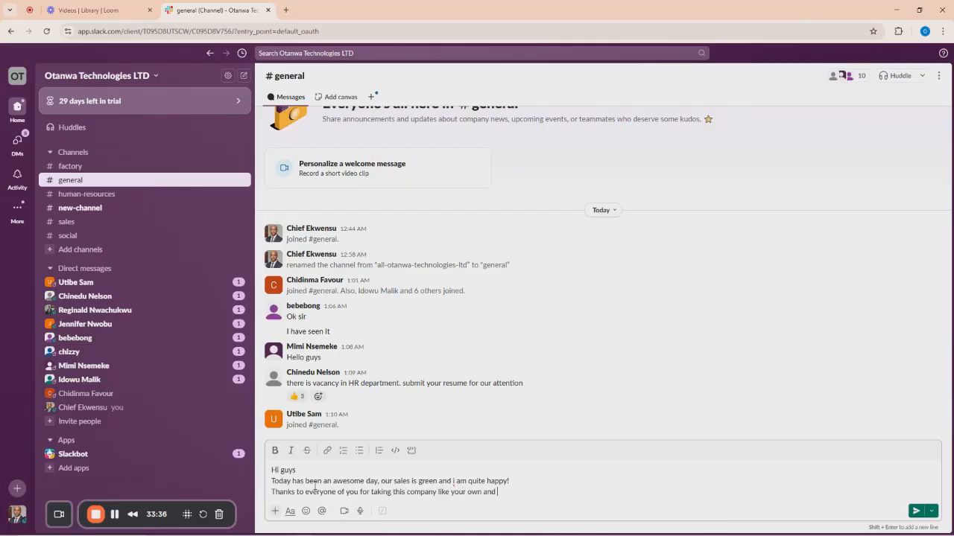
text(giving your utmost best)
key(shift+Return)
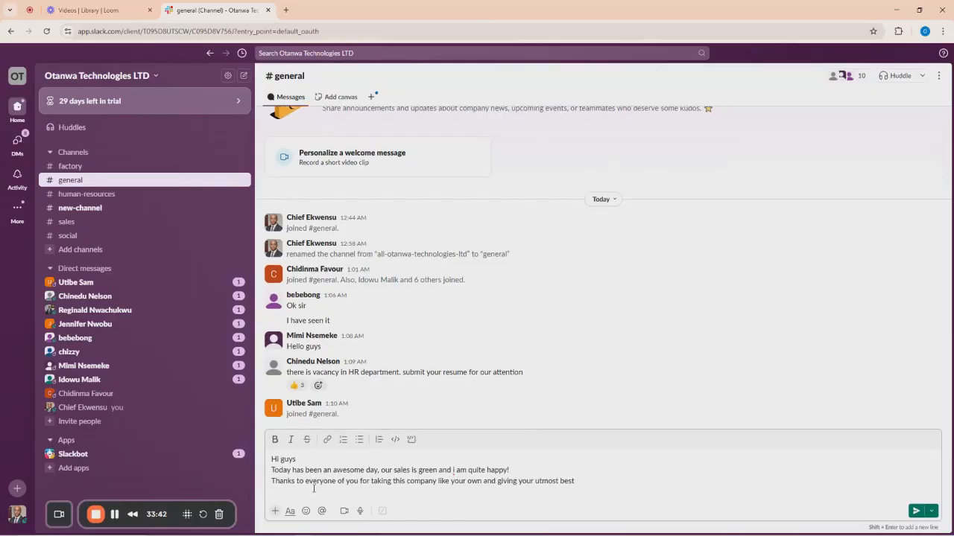
Insert a grinning face emoji into the #general draft.
click(305, 511)
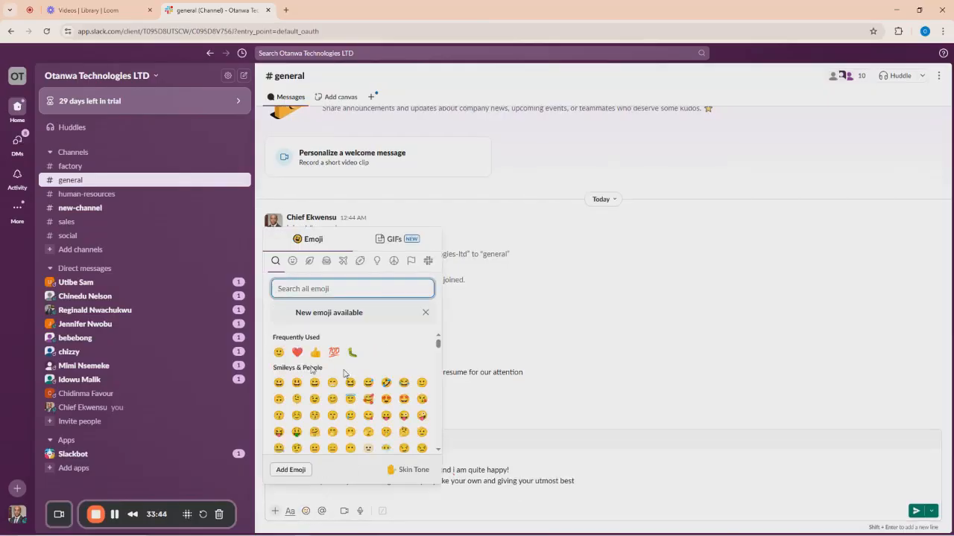
click(279, 382)
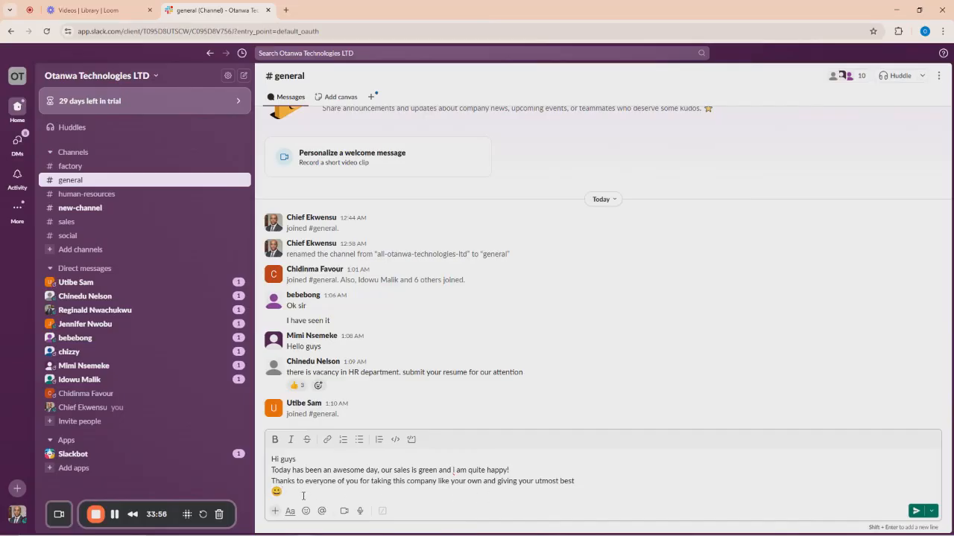
key(shift+Return)
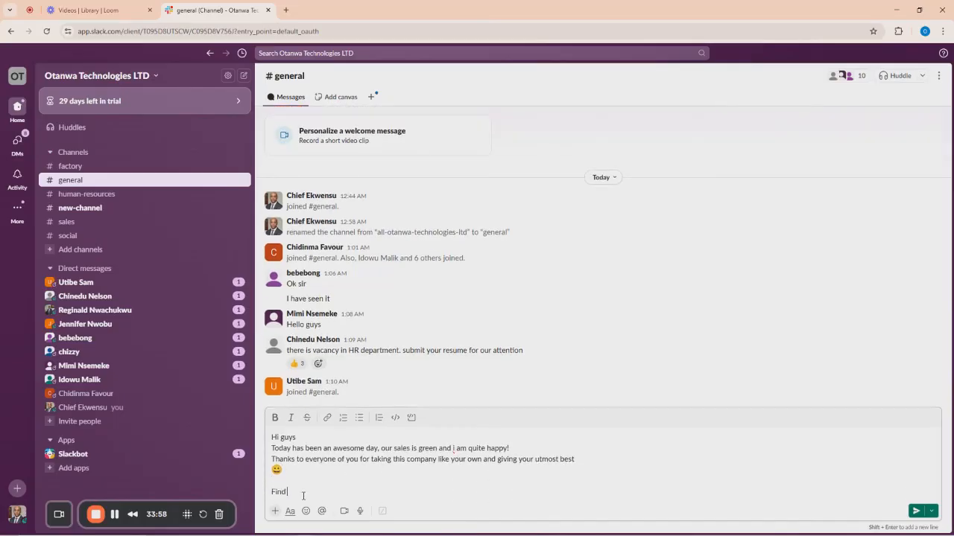
Add lines announcing the attached 40$ gift card as appreciation for everyone's good work.
text(Attached below is a 40$ gi)
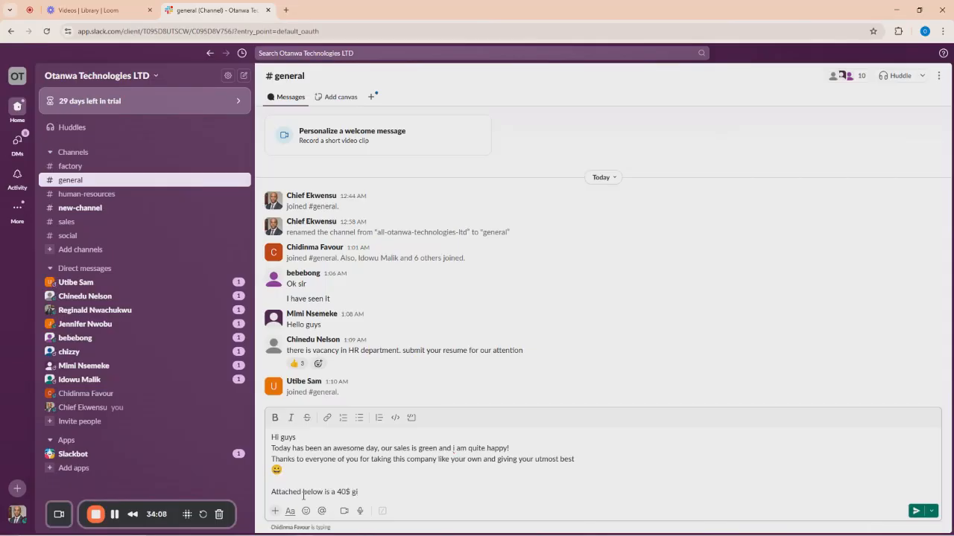
text(to shop for whatever you like)
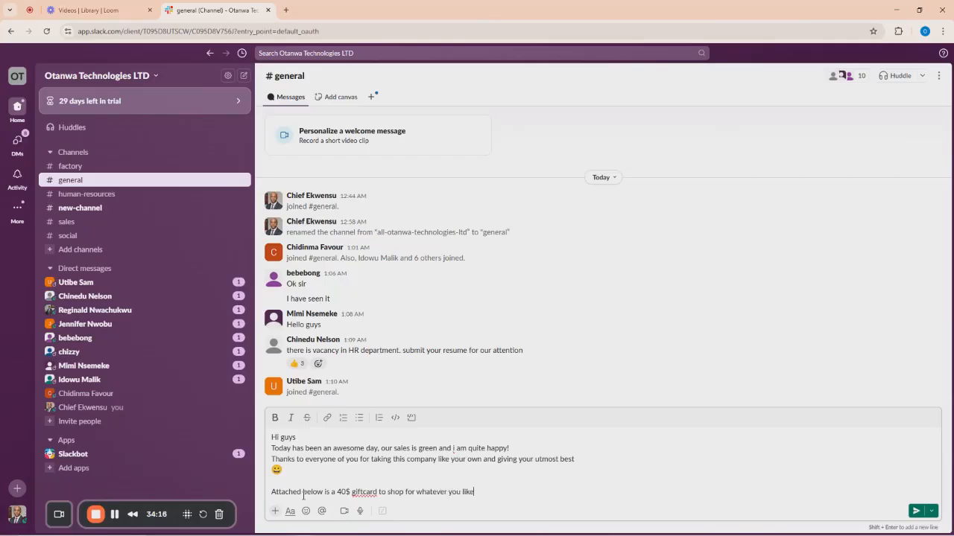
key(shift+Return)
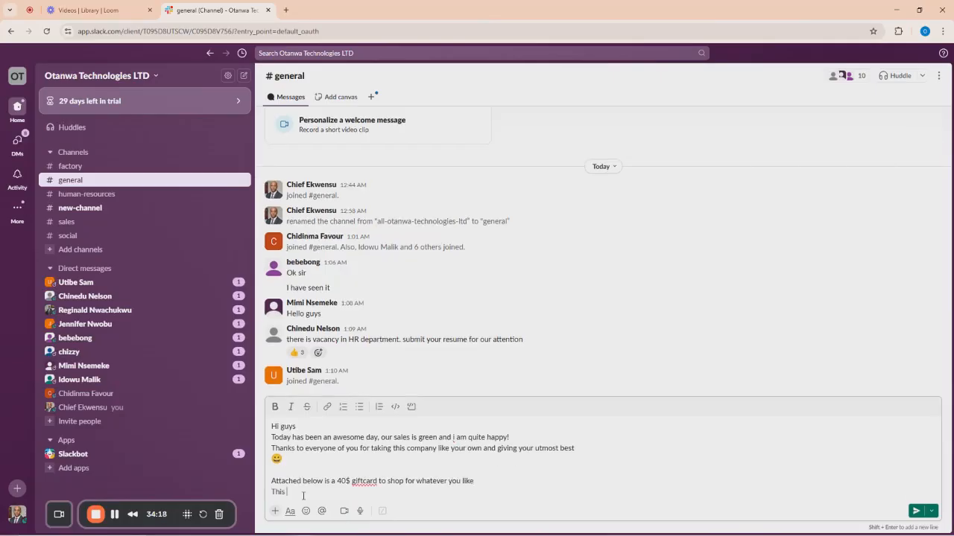
text(This is my way of appreciating you for the good work you all do)
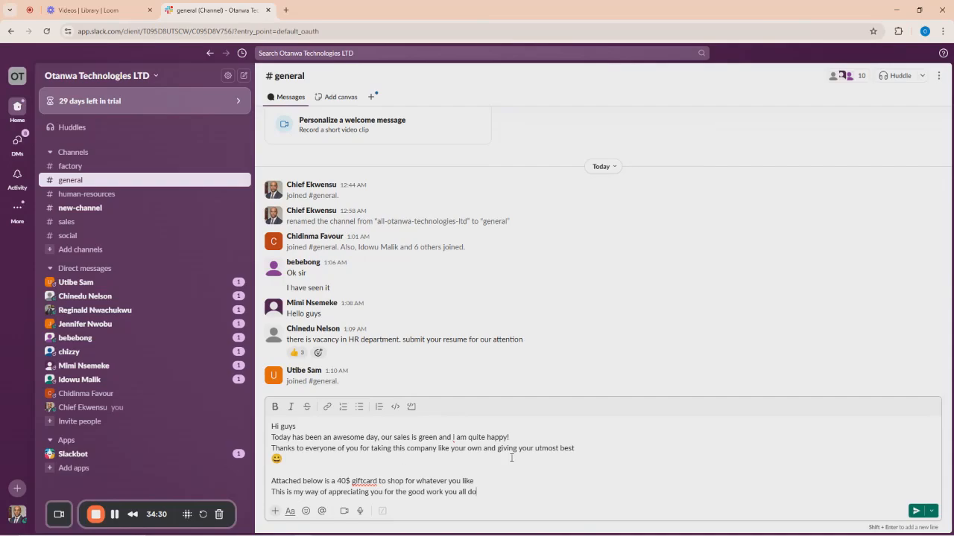
key(shift+Return)
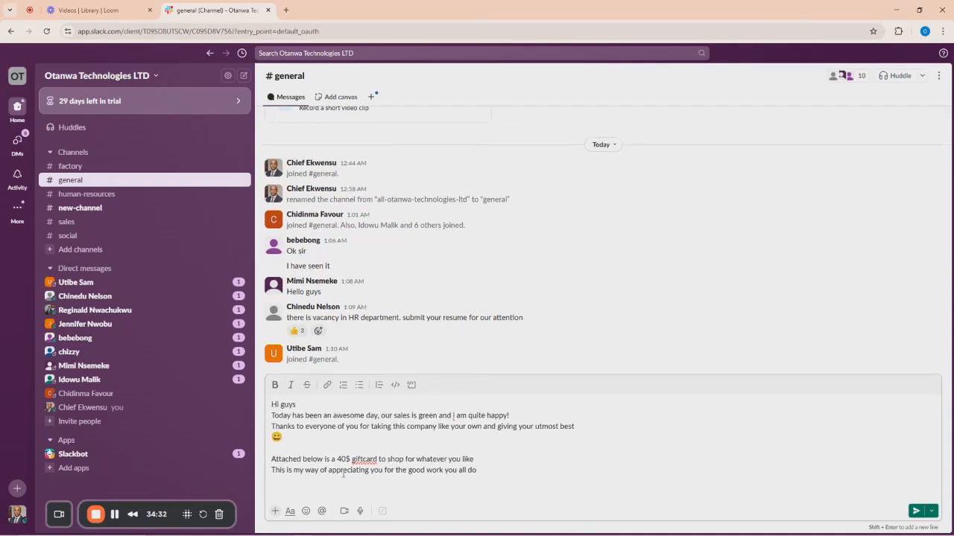
Search Google Images for gift cards and choose to save the Diva Shop card image.
click(285, 10)
text(gitf card)
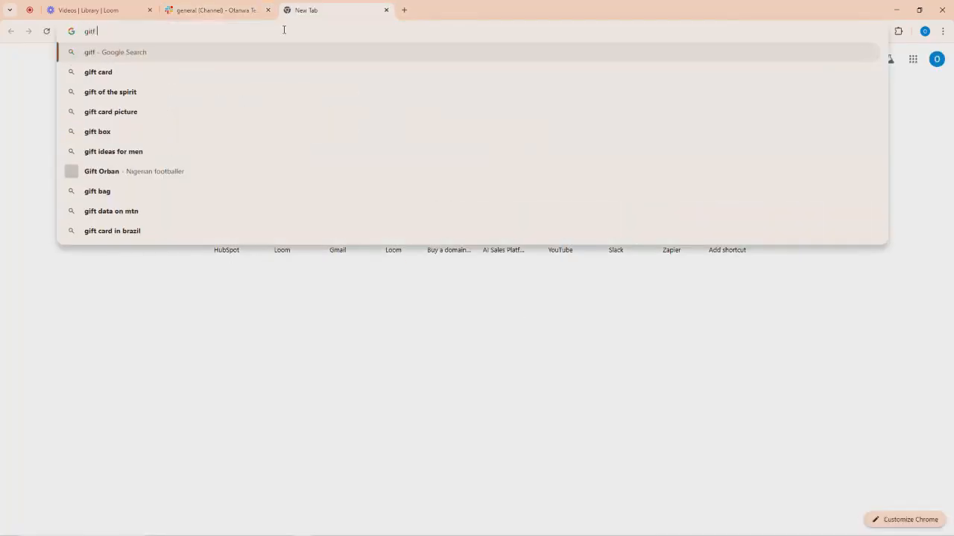
key(Return)
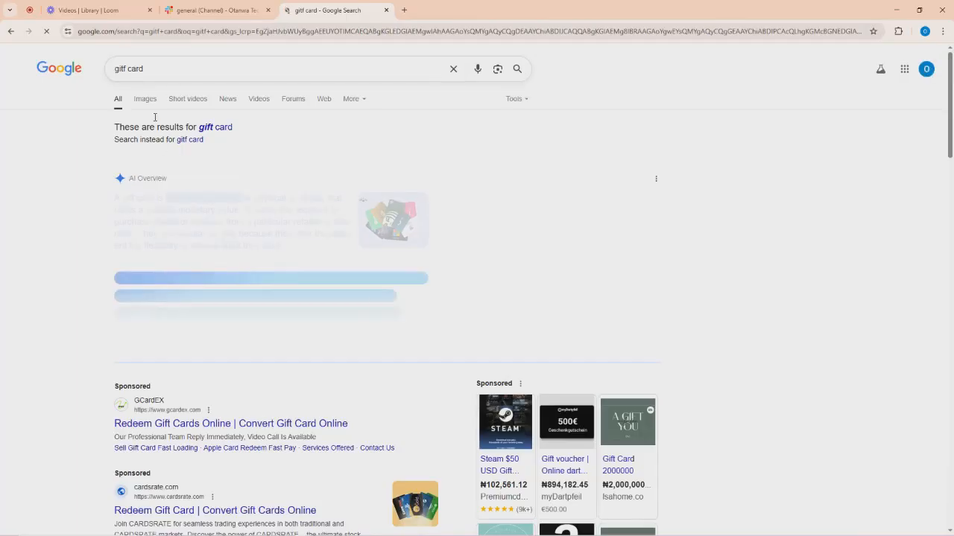
click(146, 99)
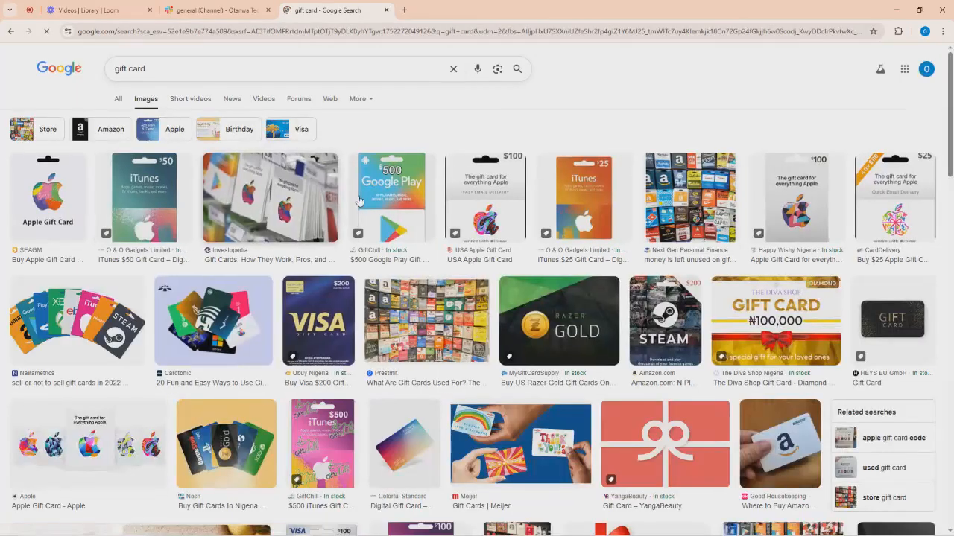
click(786, 320)
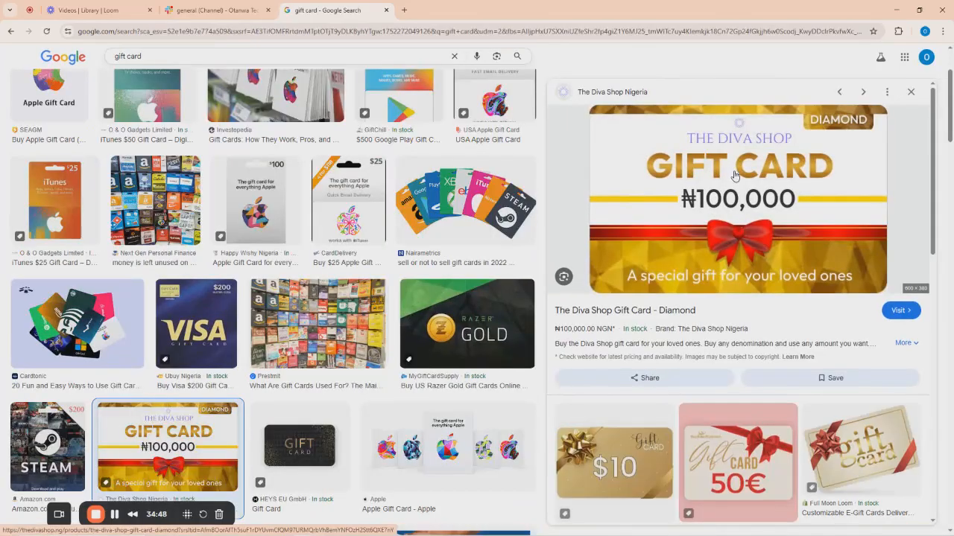
right_click(733, 179)
click(782, 323)
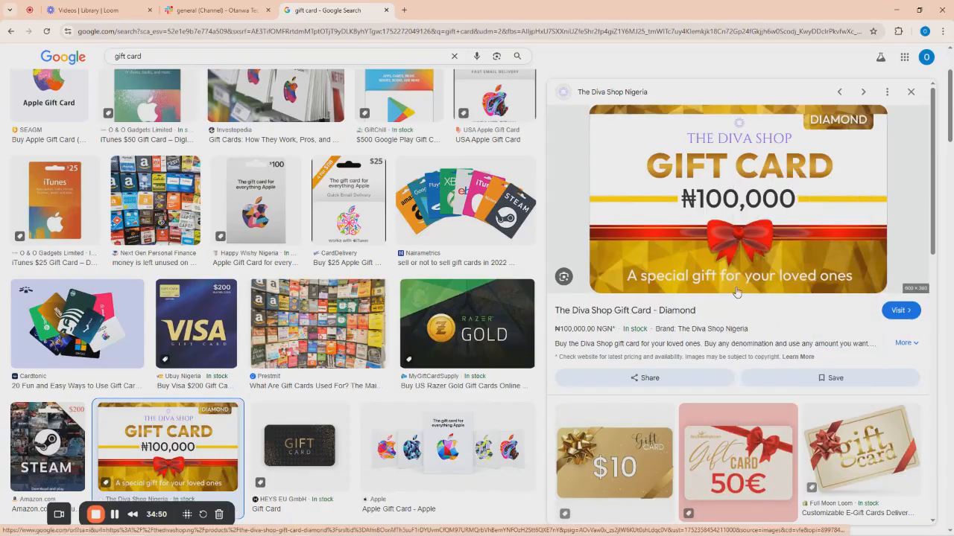
Save the image to Downloads as GC_TD_1LAC.jpg with All Files type, then return to Slack.
drag(159, 348, 107, 347)
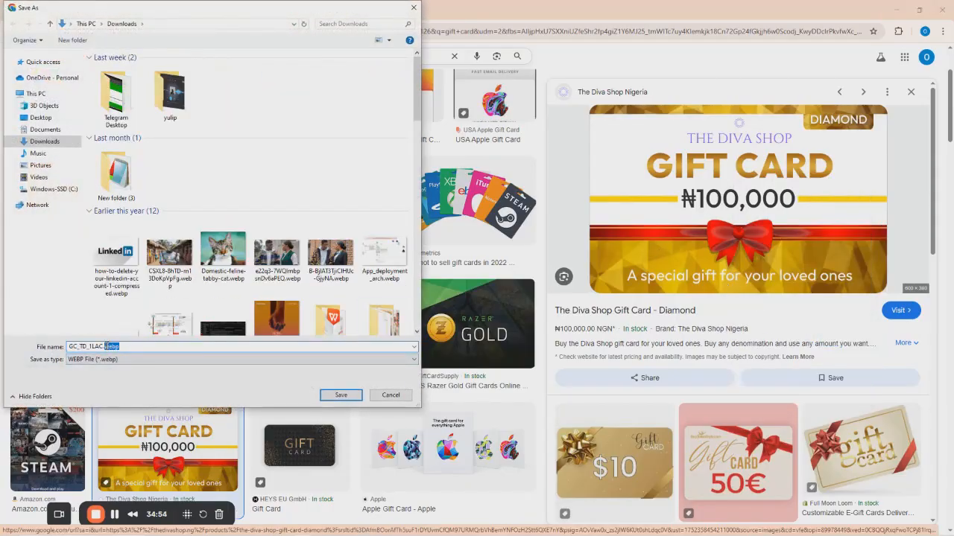
key(BackSpace)
text(png)
click(111, 359)
click(119, 371)
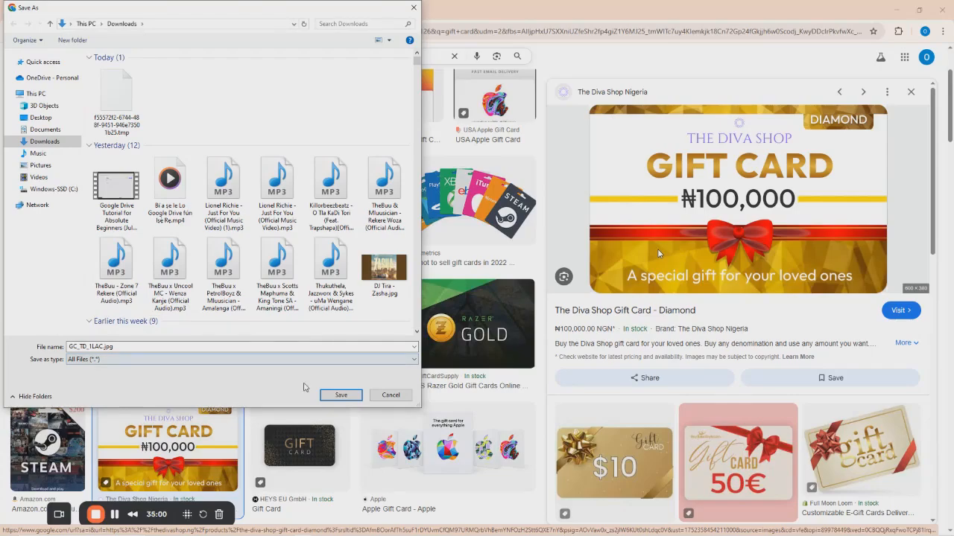
click(329, 395)
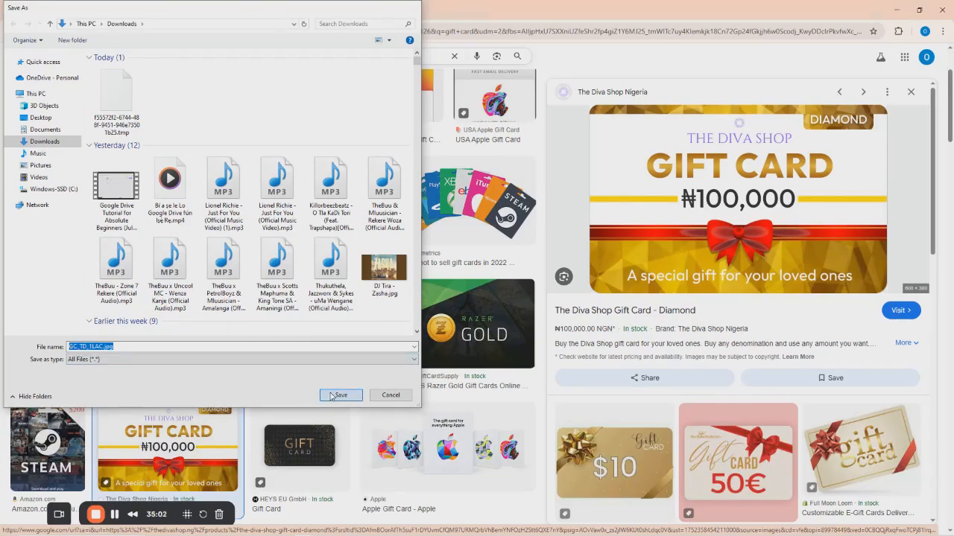
click(216, 10)
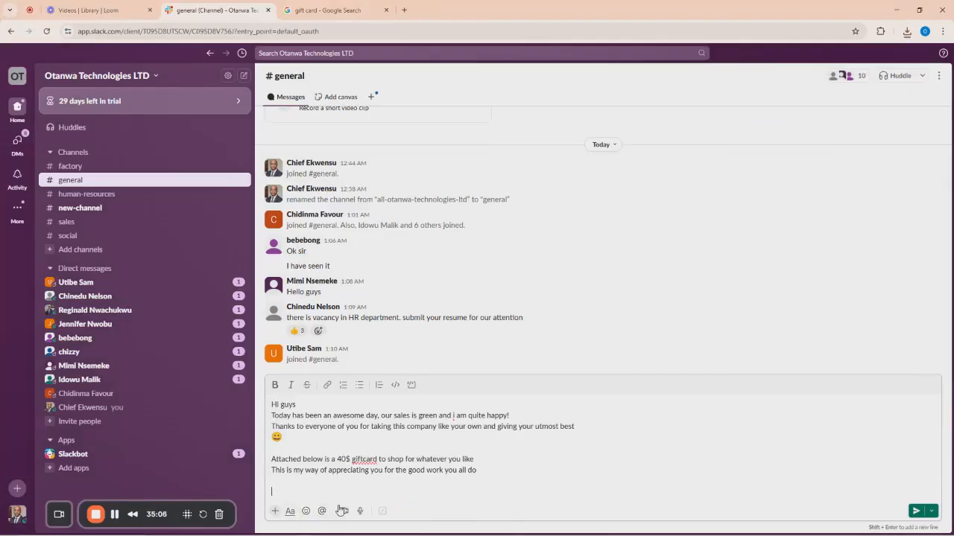
Attach GC_TD_1LAC.jpg, correct 'giftcard' to 'gift card', and send the #general message.
click(275, 513)
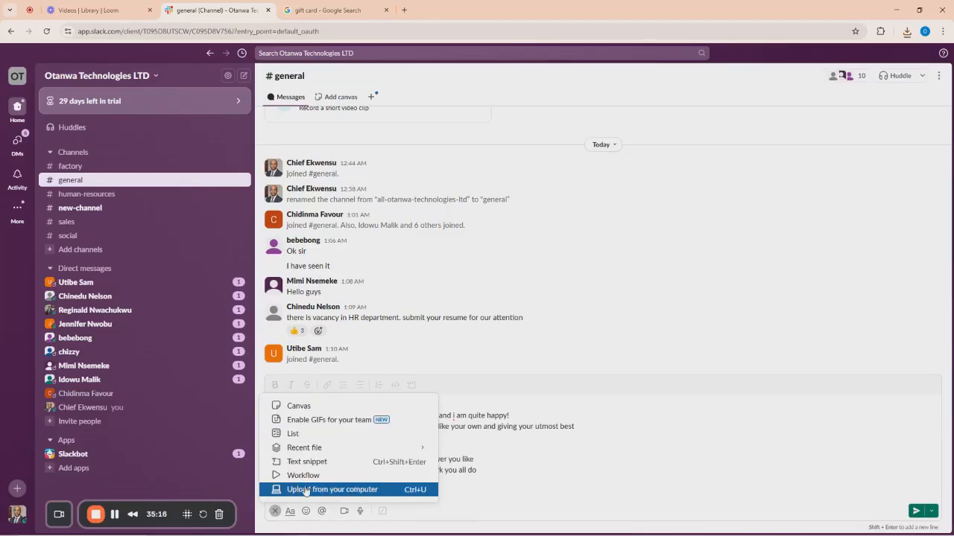
click(364, 494)
click(116, 95)
click(344, 394)
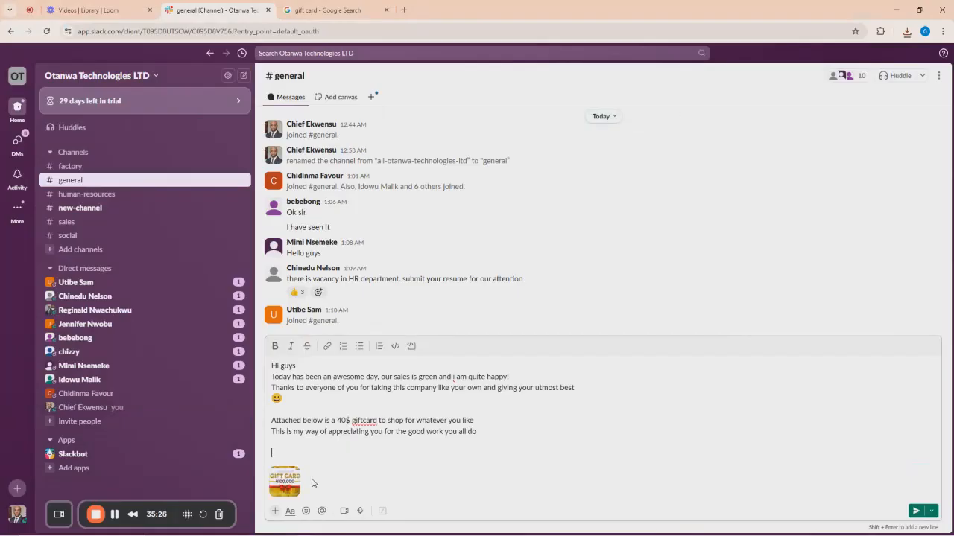
click(363, 420)
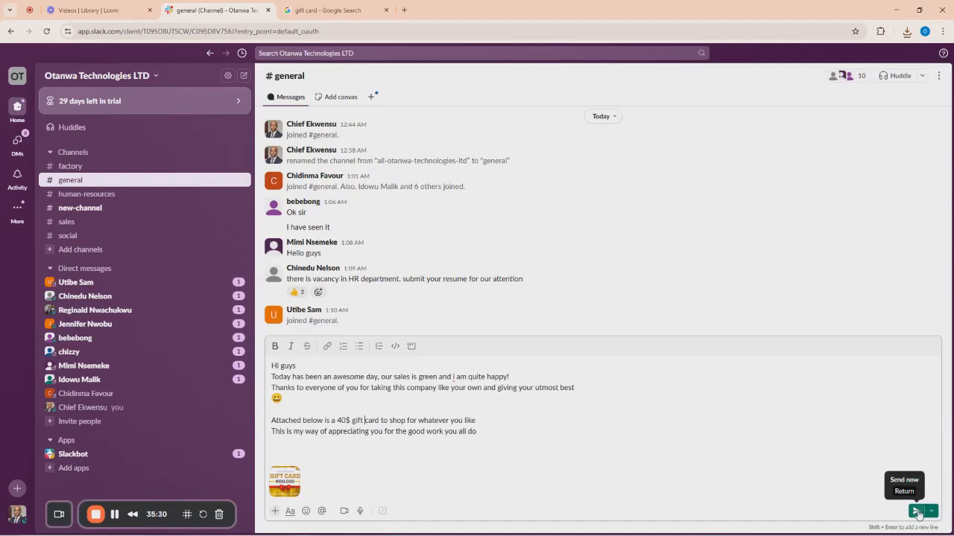
click(916, 512)
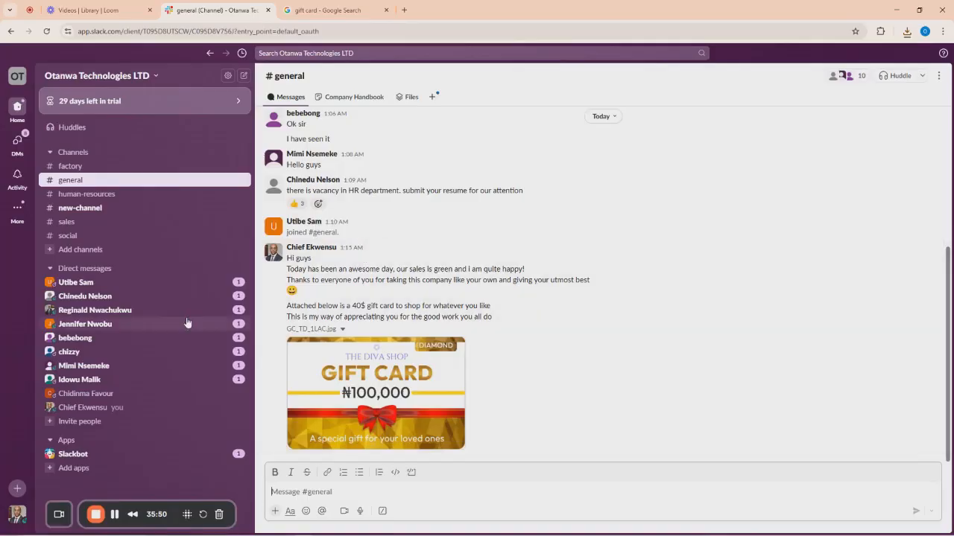
Look in on #sales, then switch to the Direct messages list.
click(72, 221)
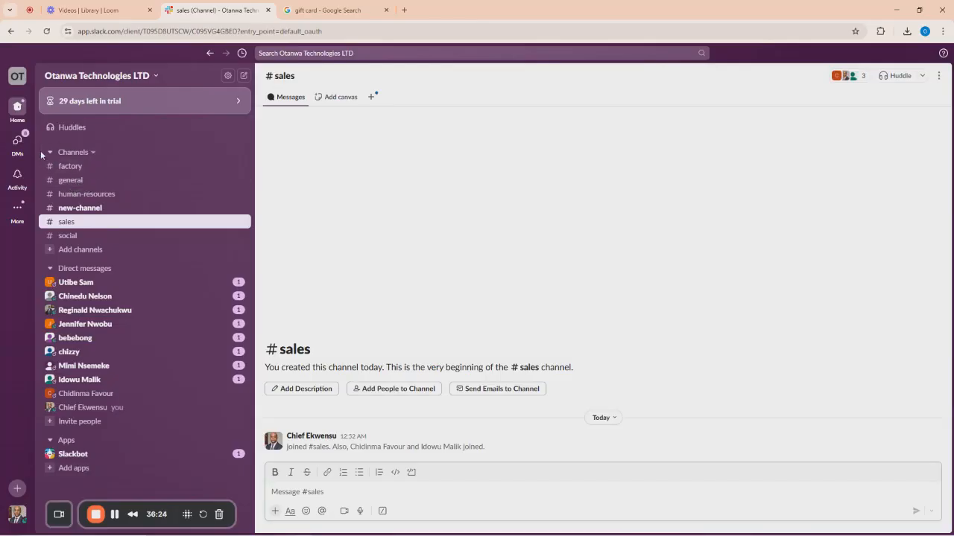
click(17, 143)
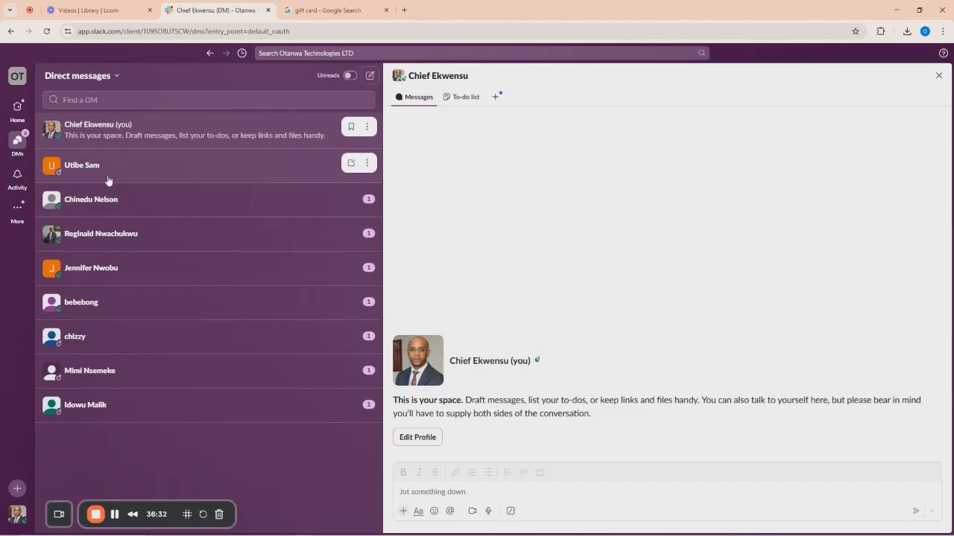
Send the teammate a two-line DM greeting them by name and asking 'How are you today?'.
click(85, 165)
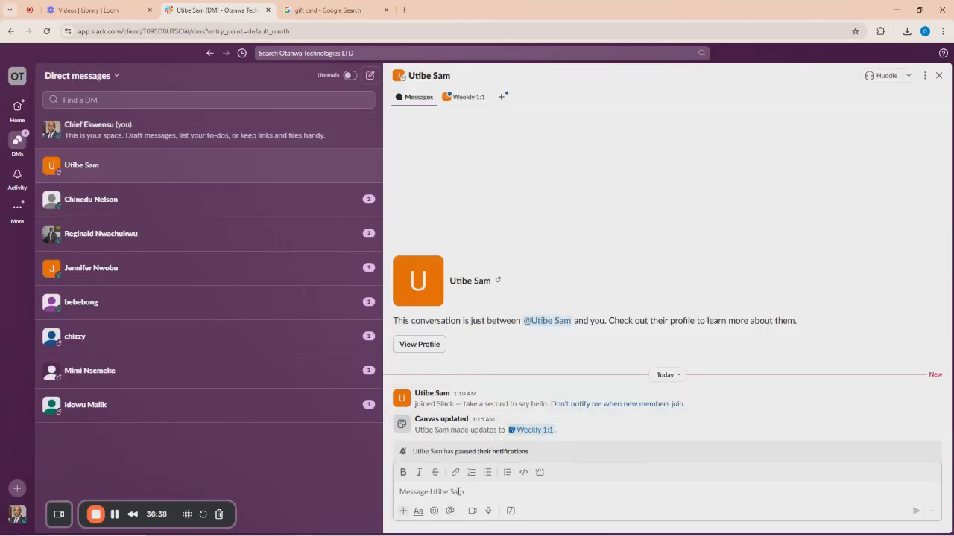
text(Hello)
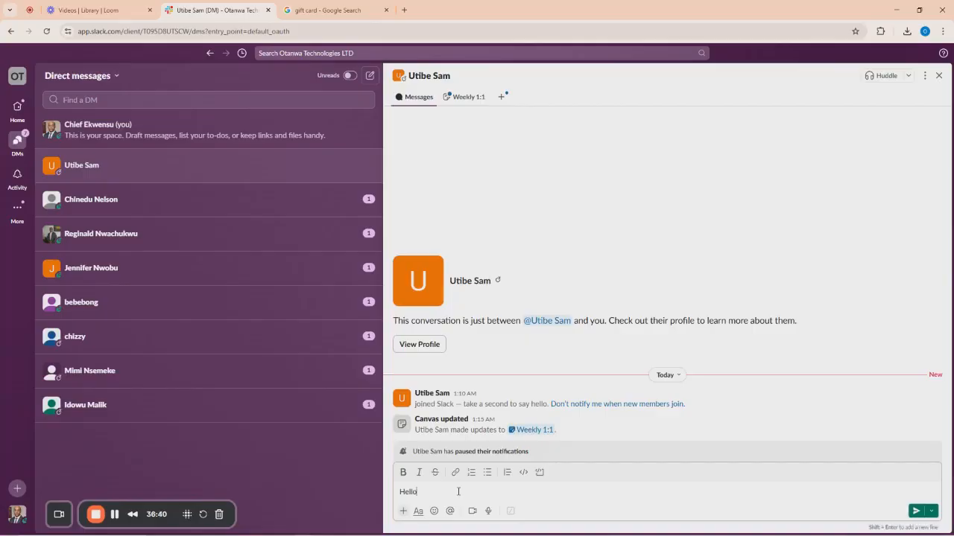
text( Mr Sam)
key(shift+Return)
text(How a)
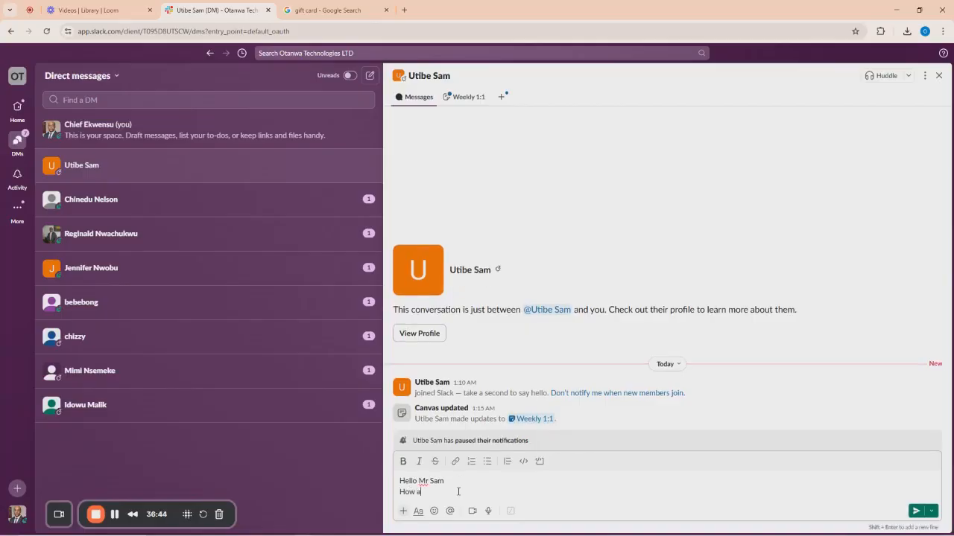
text(re you today?)
key(Return)
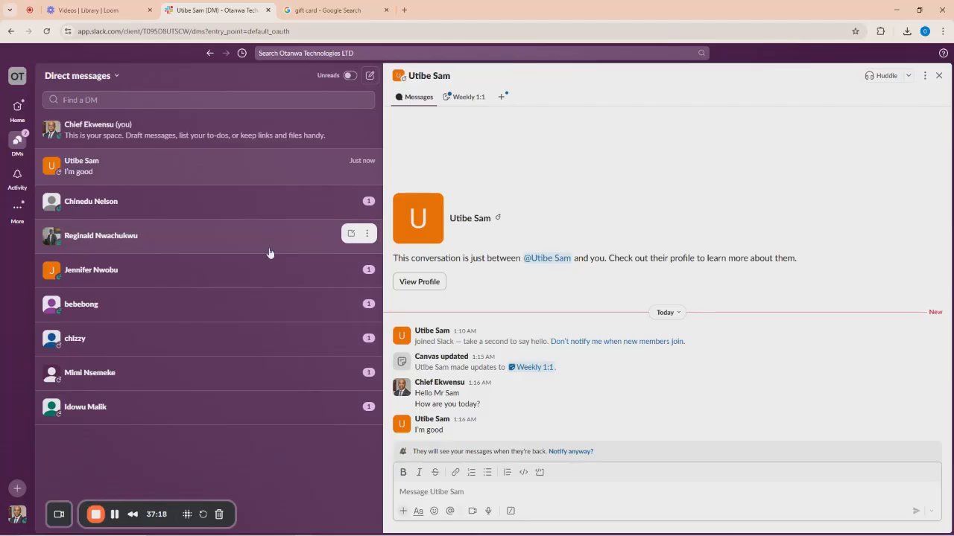
Review the heart reactions in Activity and jump to the gift-card post in #general.
click(18, 112)
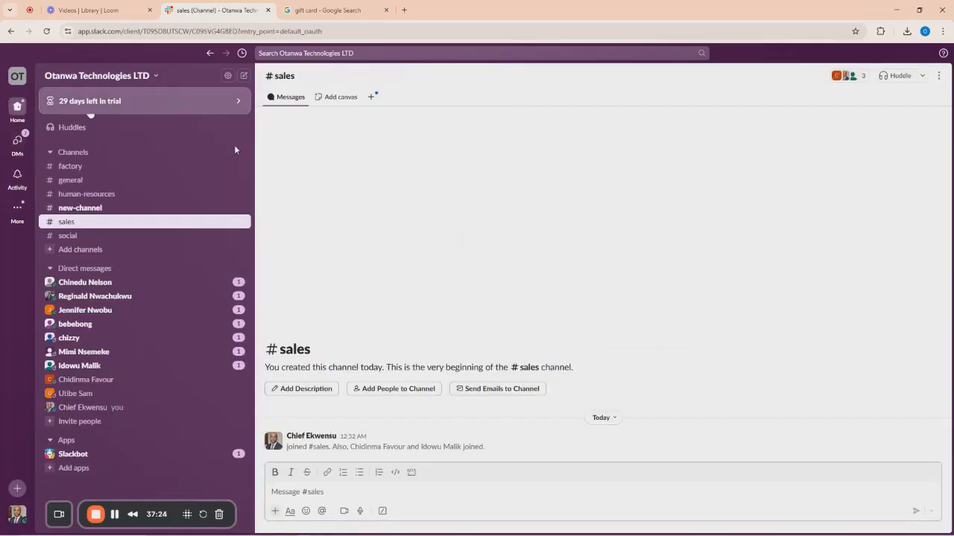
mouse_move(16, 145)
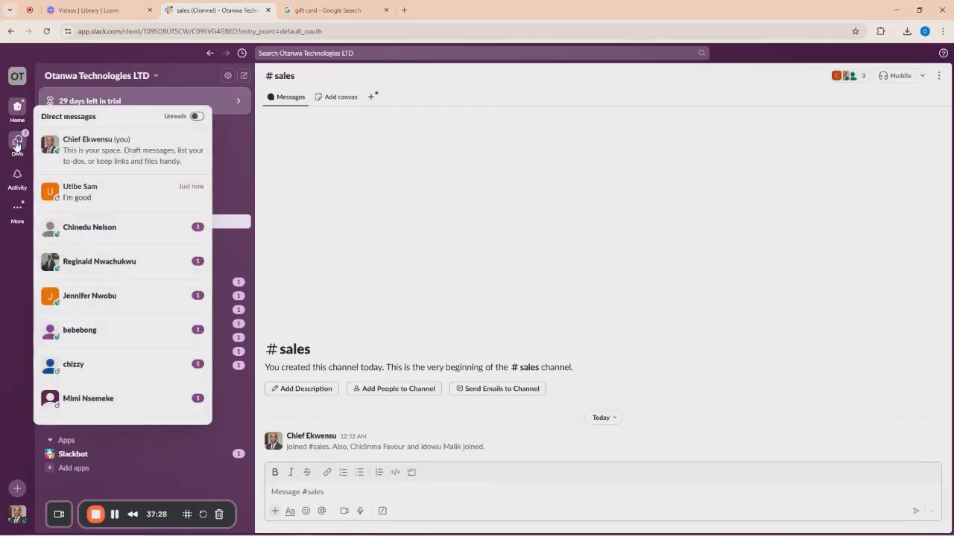
click(16, 183)
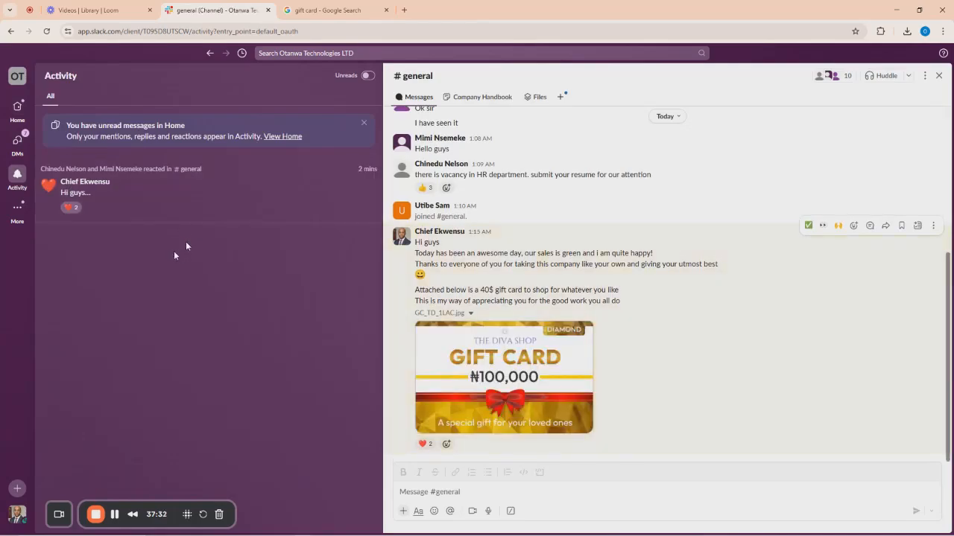
scroll(540, 298, up, 5)
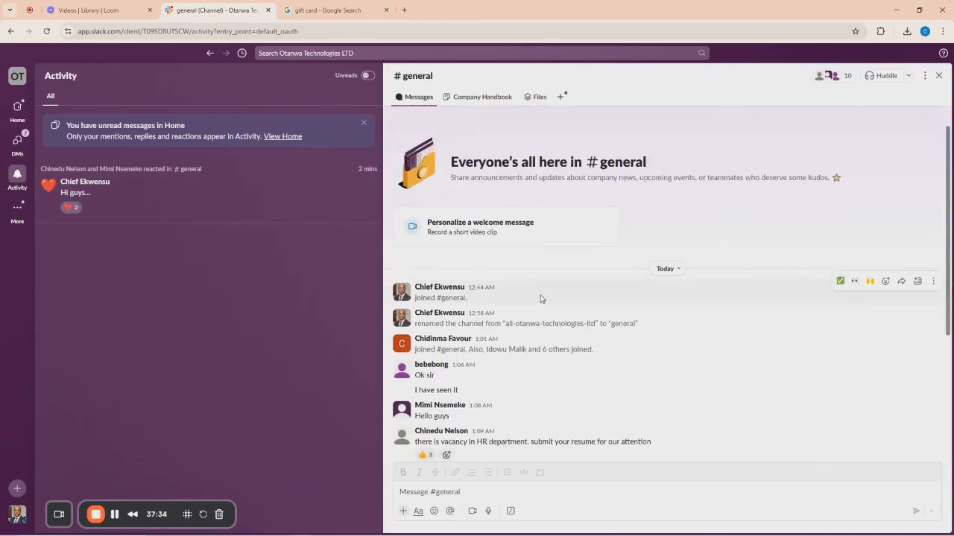
scroll(541, 298, down, 4)
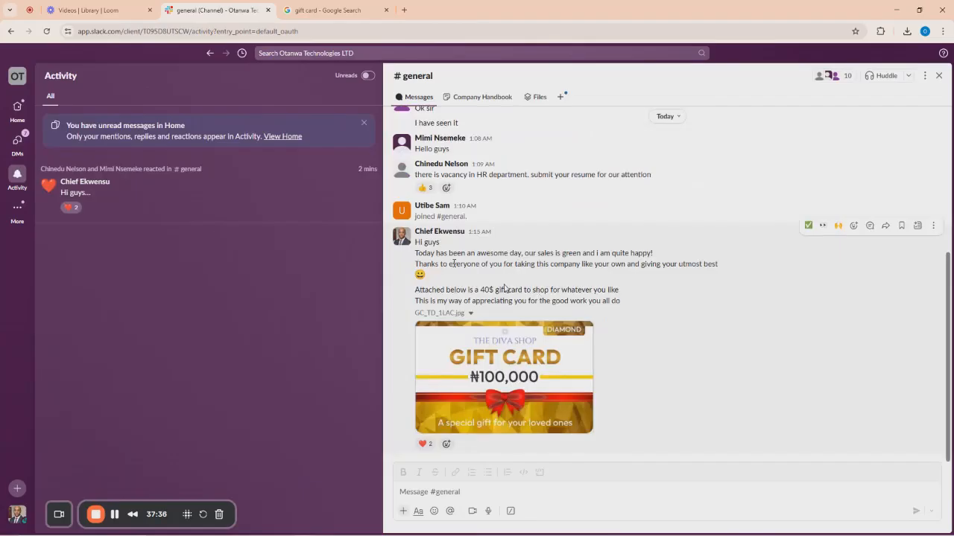
click(191, 190)
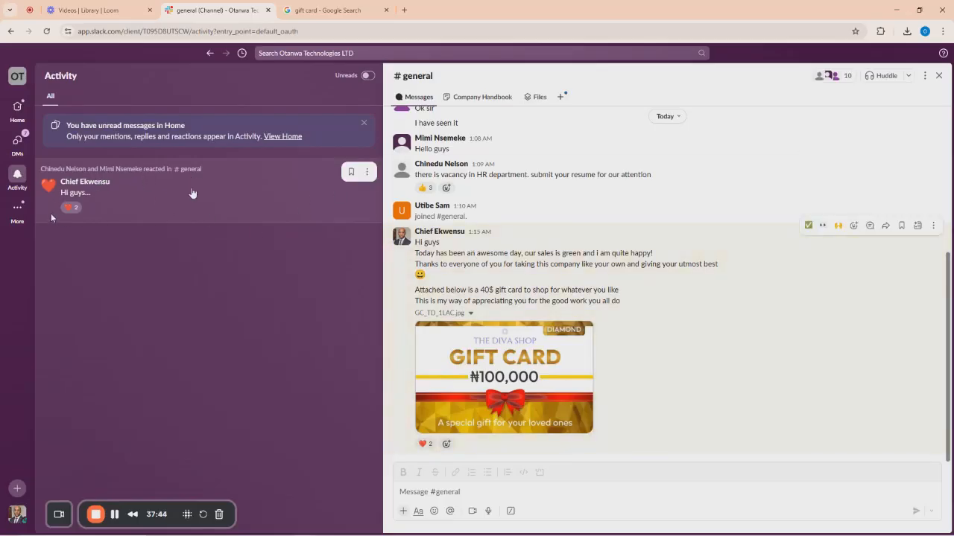
click(17, 209)
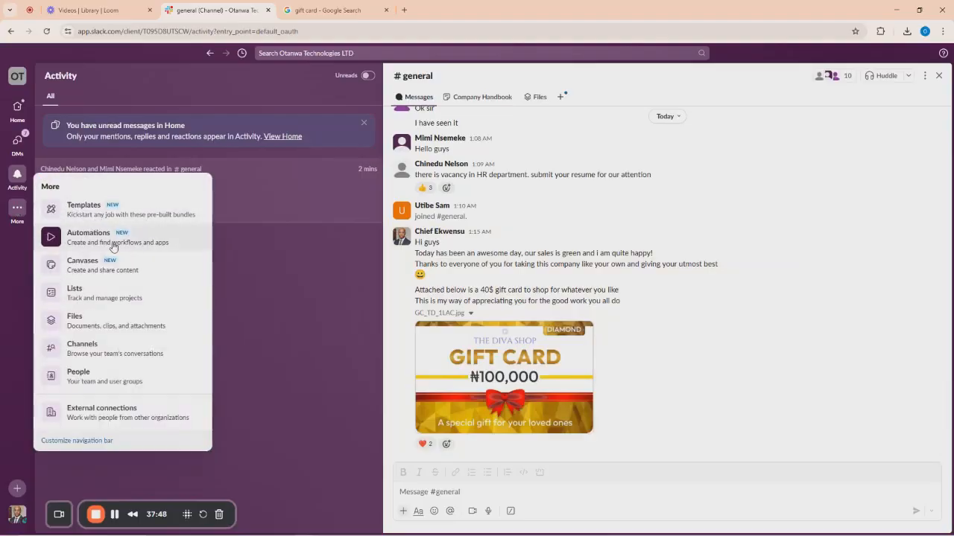
Browse the All people directory, then go to the Automations workflow templates.
click(95, 383)
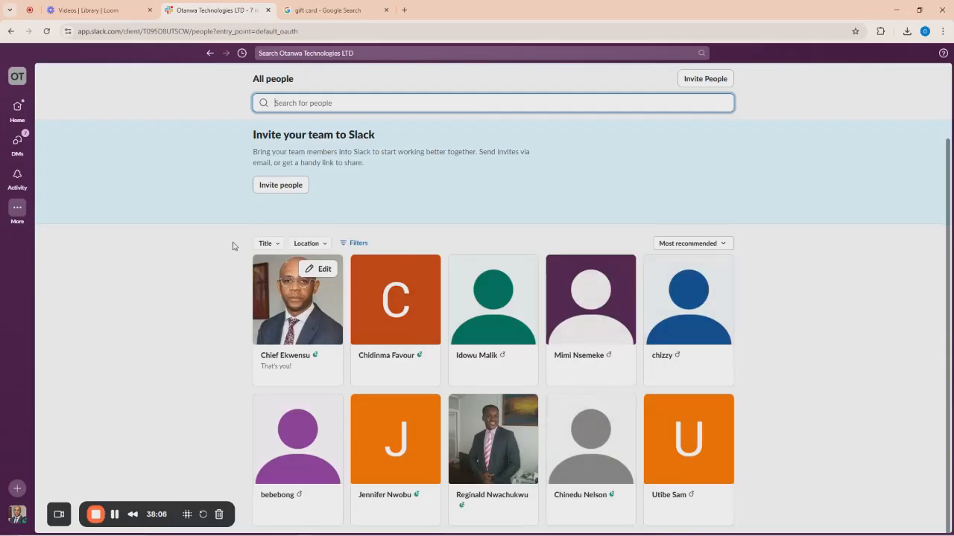
click(16, 209)
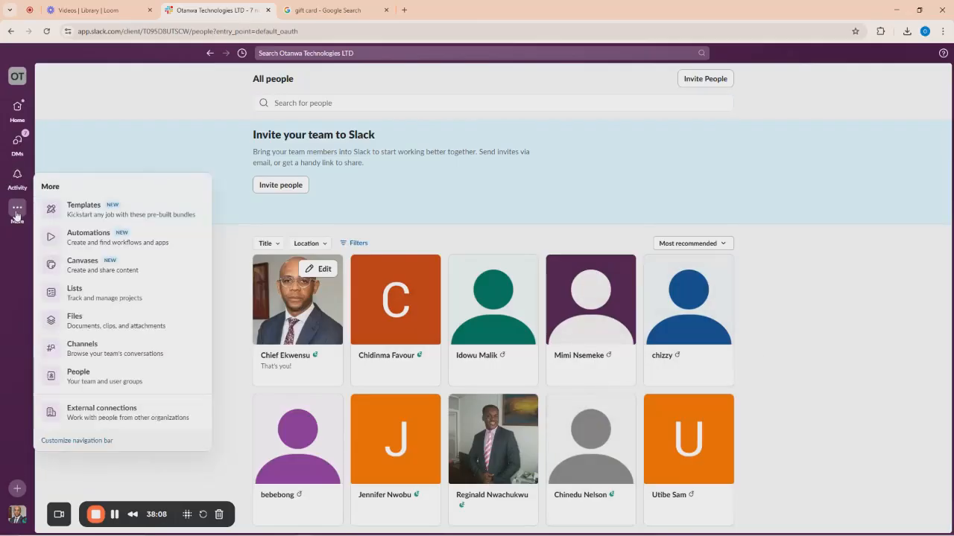
click(96, 240)
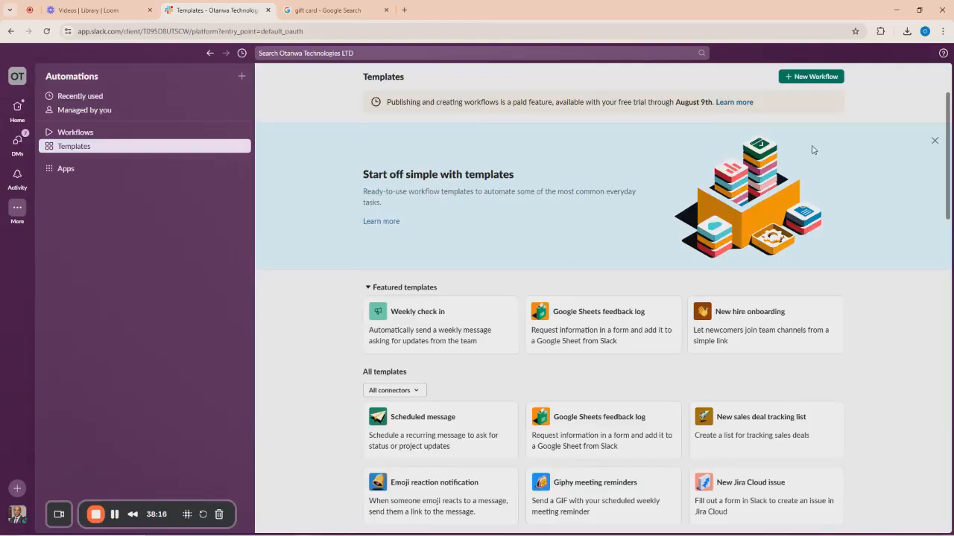
Close the 'Start off simple with templates' banner, skim the templates, and open Apps.
click(933, 141)
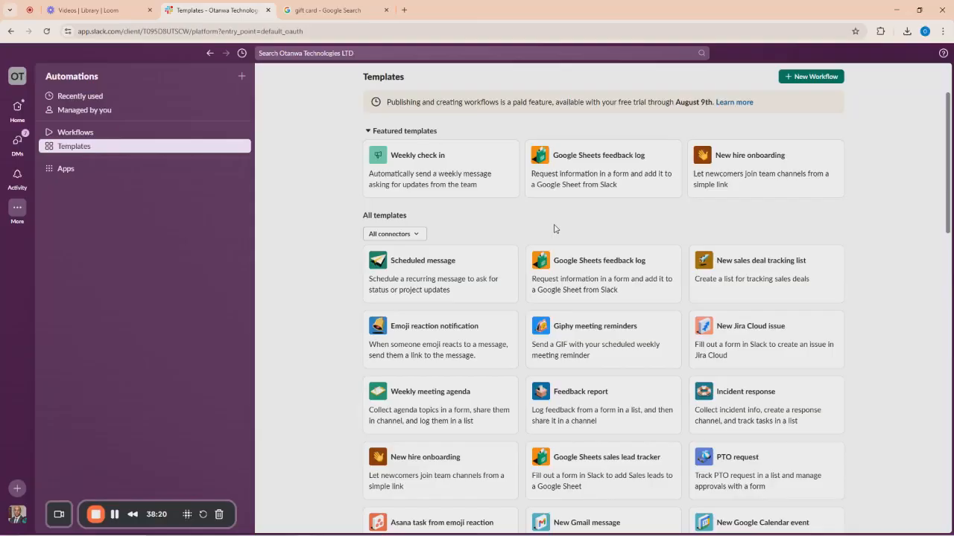
scroll(560, 274, down, 4)
scroll(560, 275, down, 5)
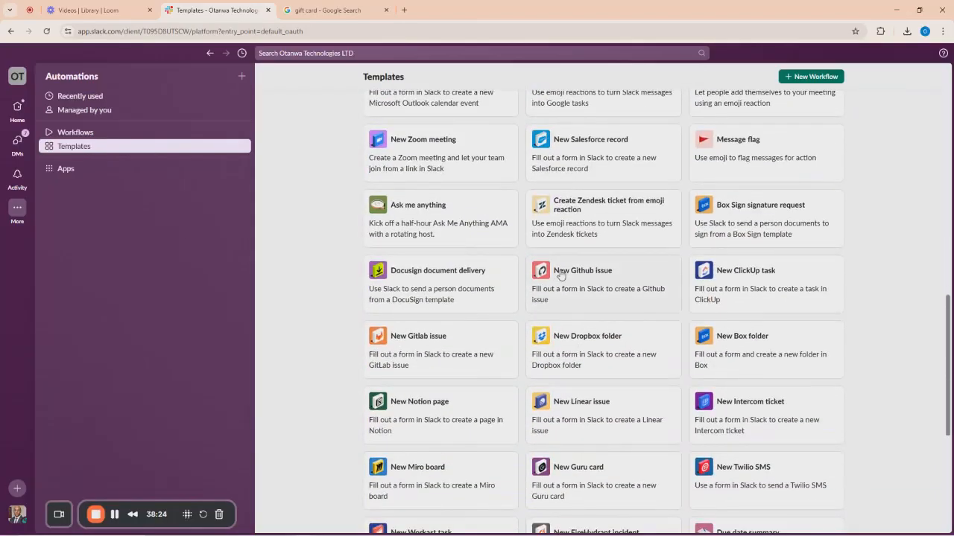
scroll(560, 275, down, 4)
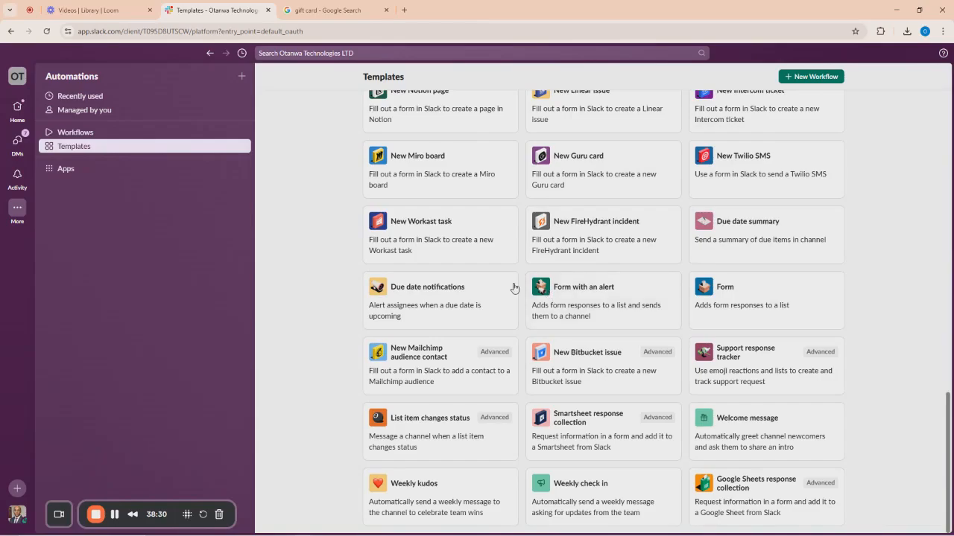
scroll(464, 320, up, 8)
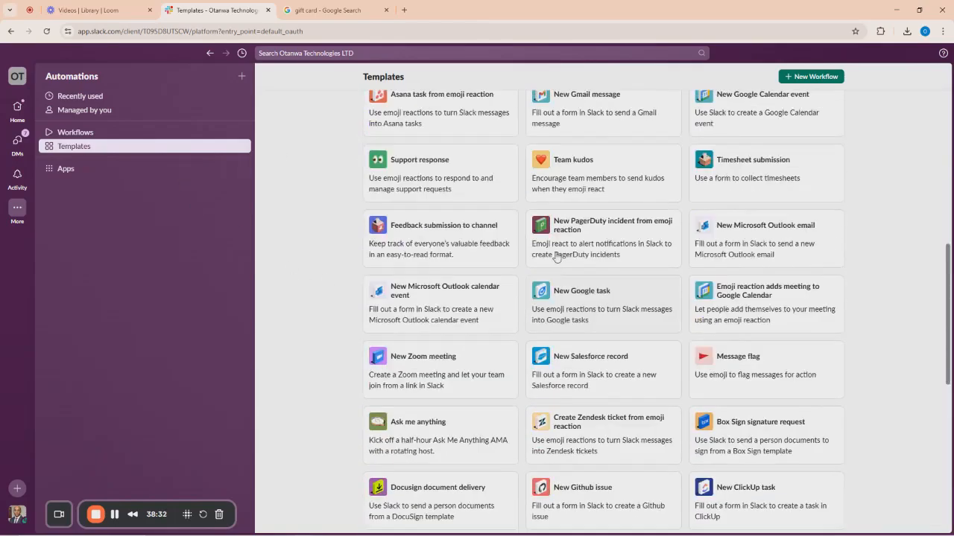
click(69, 174)
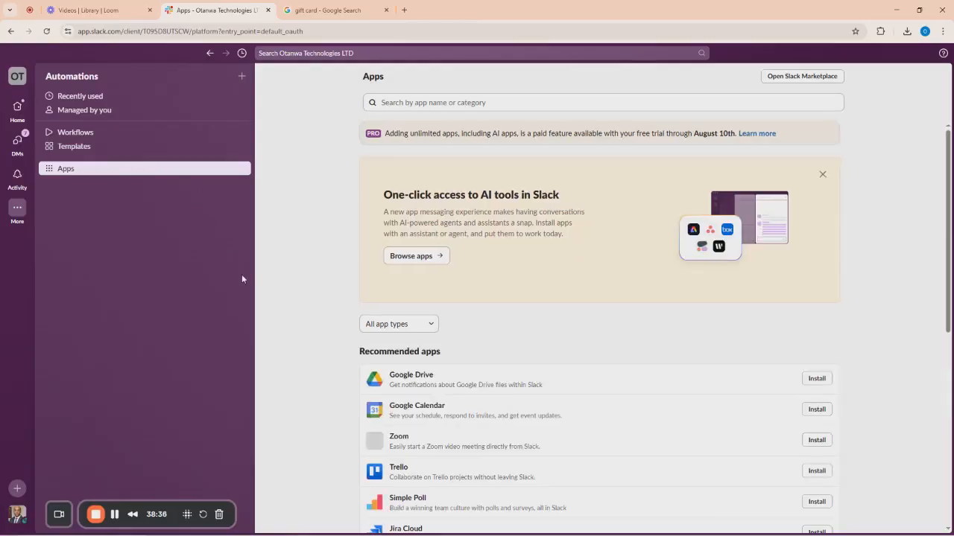
Close both promo cards and scroll through the Recommended apps list.
click(821, 174)
click(821, 175)
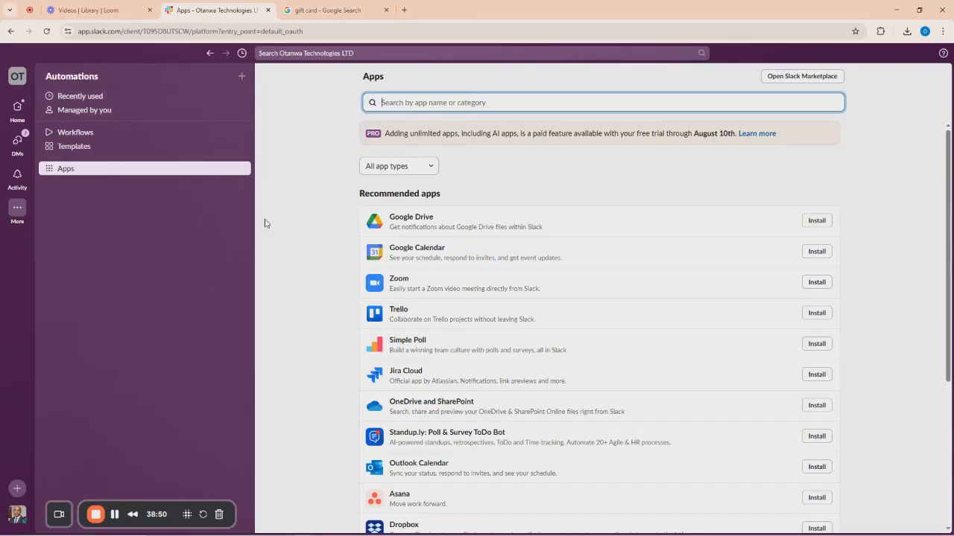
scroll(447, 374, down, 3)
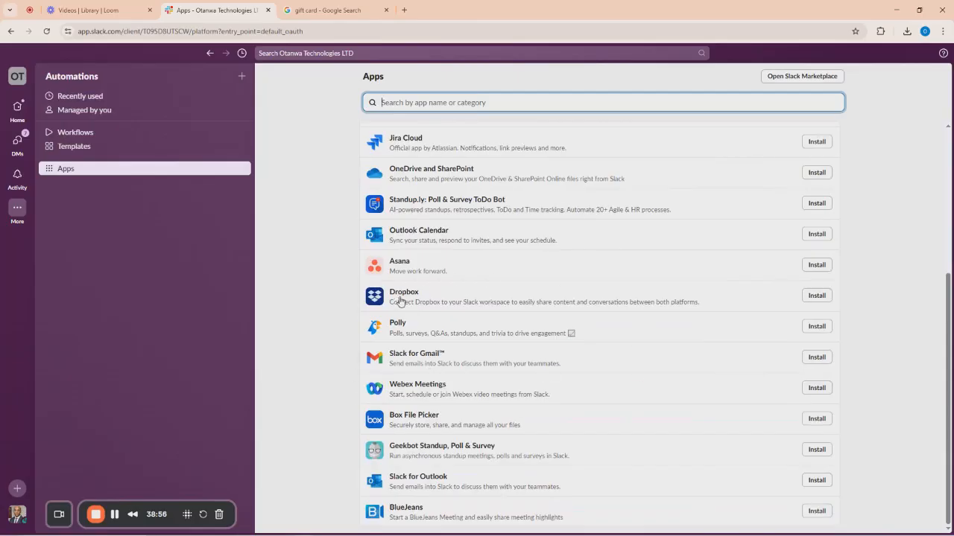
scroll(485, 262, up, 3)
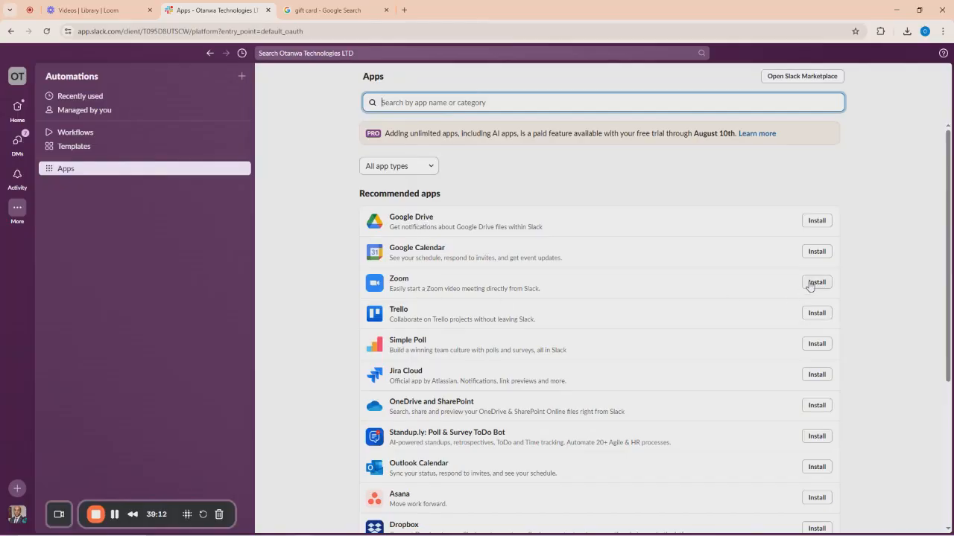
scroll(830, 296, down, 3)
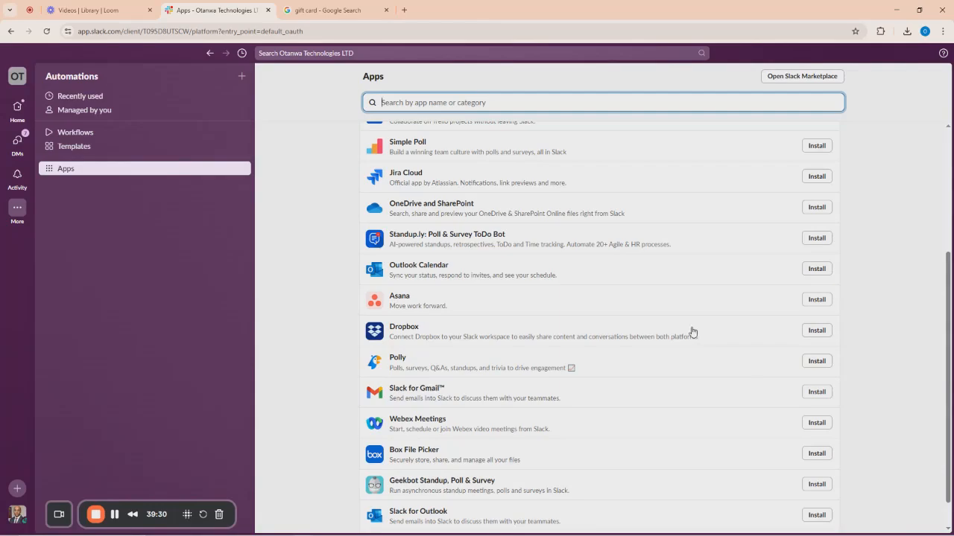
scroll(395, 305, up, 5)
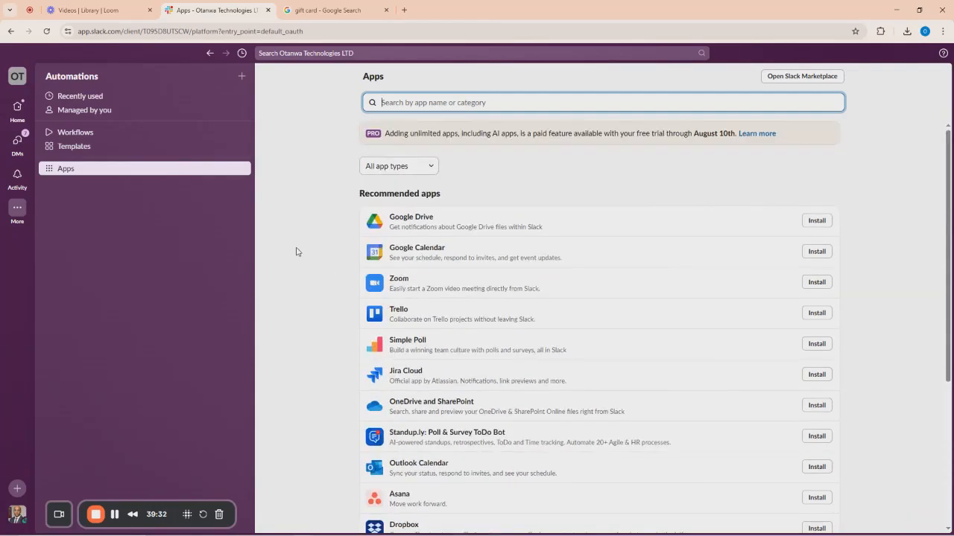
Go back twice through the templates page to the All people directory.
click(17, 209)
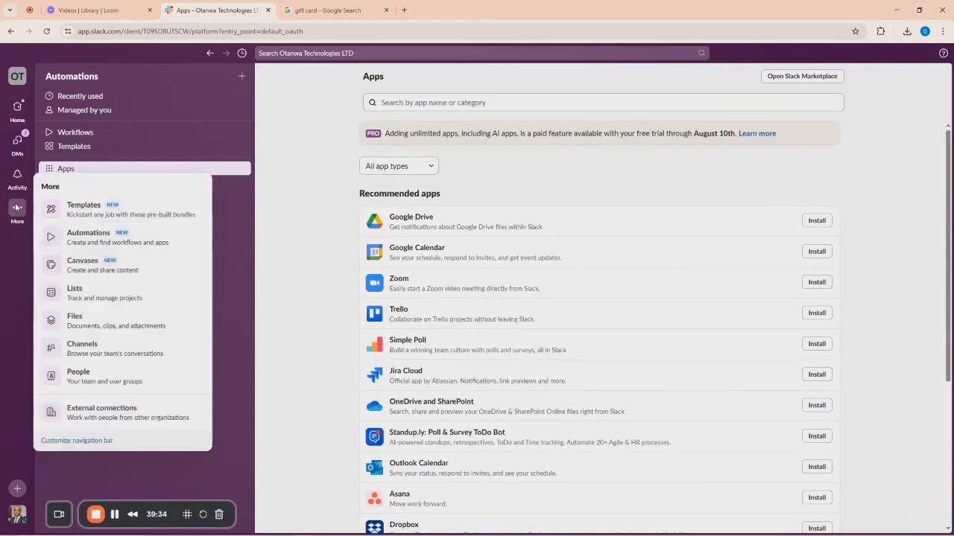
click(18, 205)
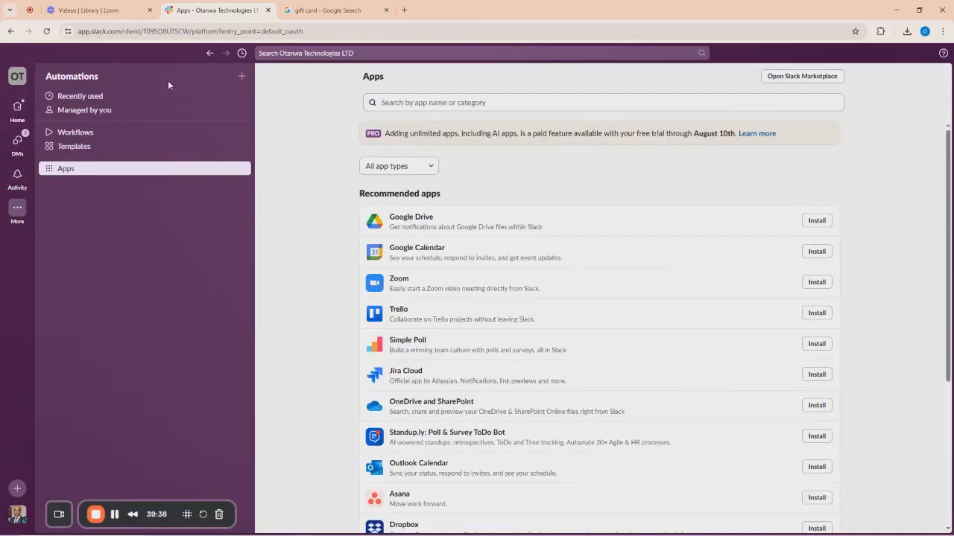
click(209, 54)
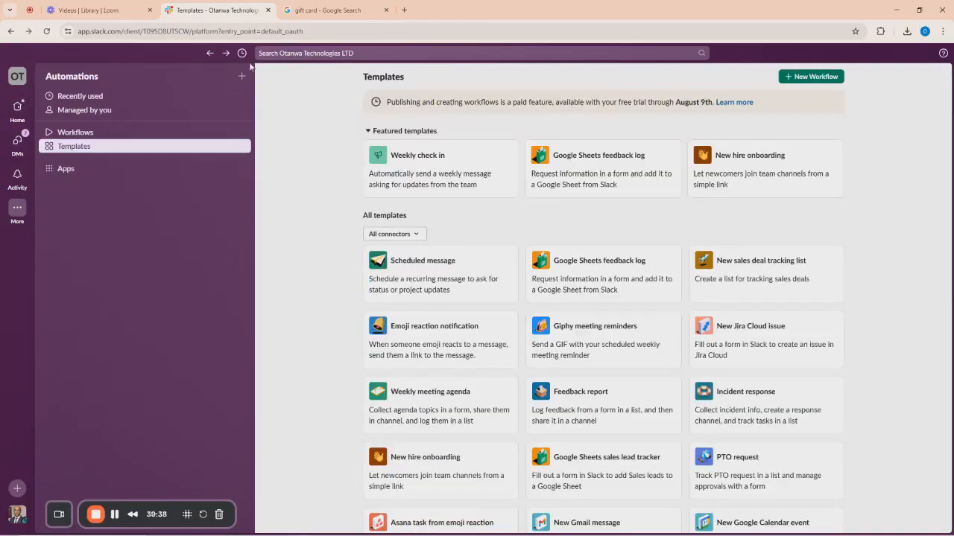
click(209, 54)
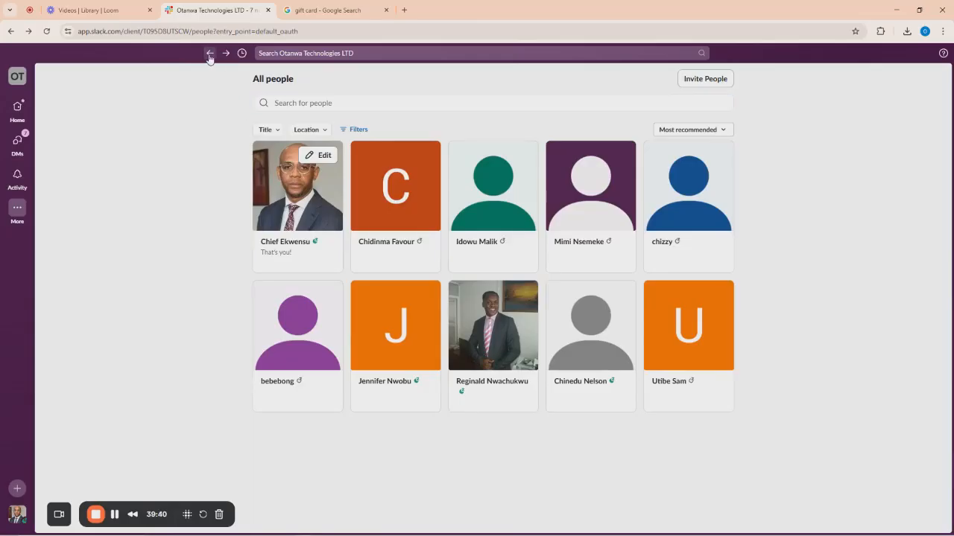
Step back to Activity, return Home to #sales, and open the Otanwa Technologies LTD workspace menu.
click(209, 56)
click(210, 55)
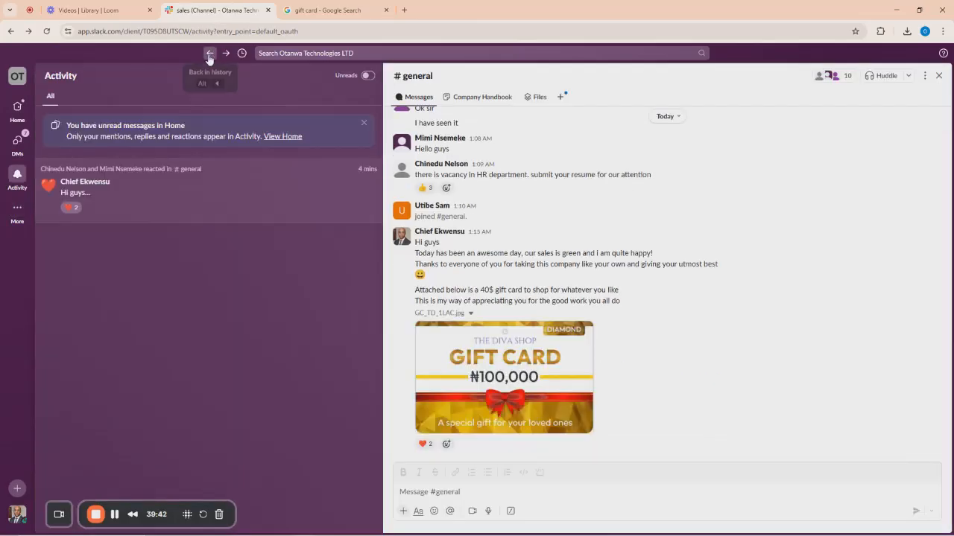
click(17, 108)
mouse_move(159, 110)
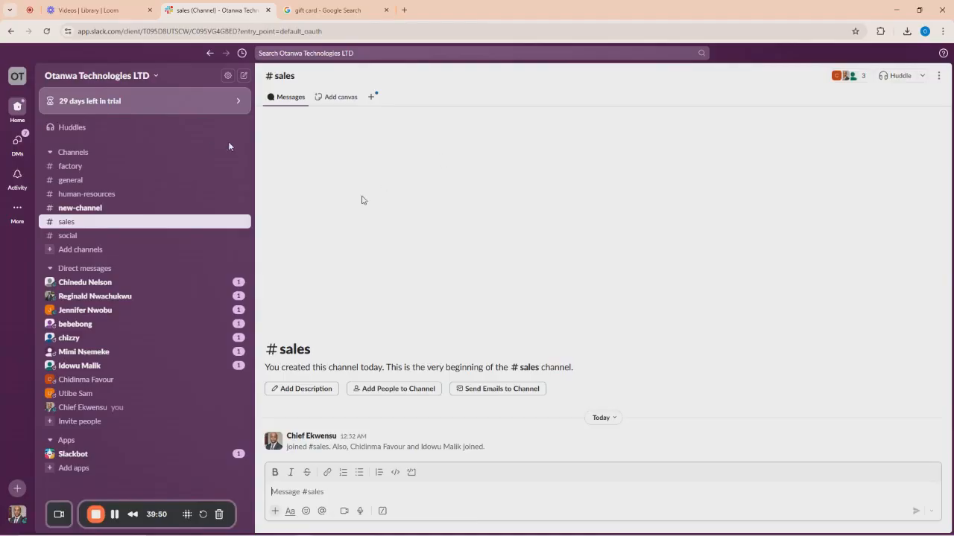
drag(125, 509, 494, 509)
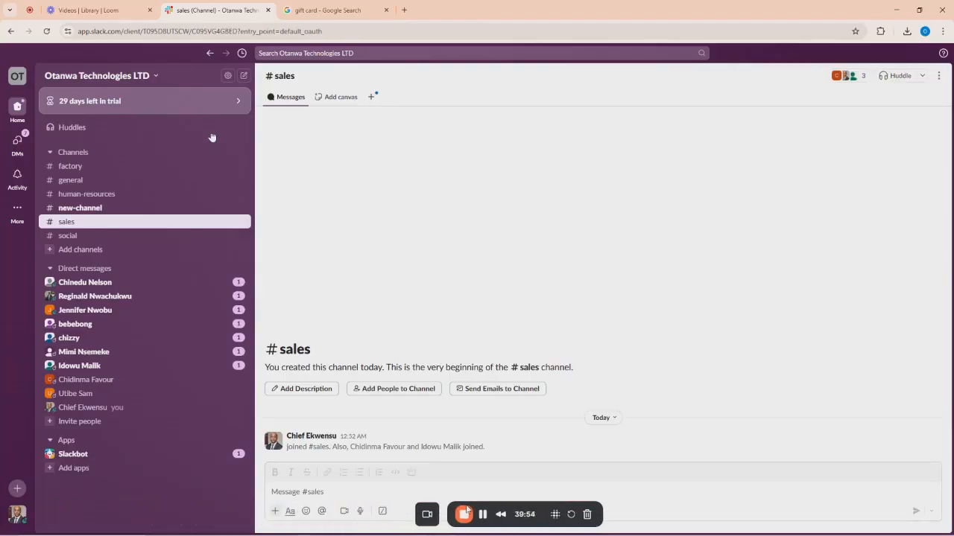
click(155, 76)
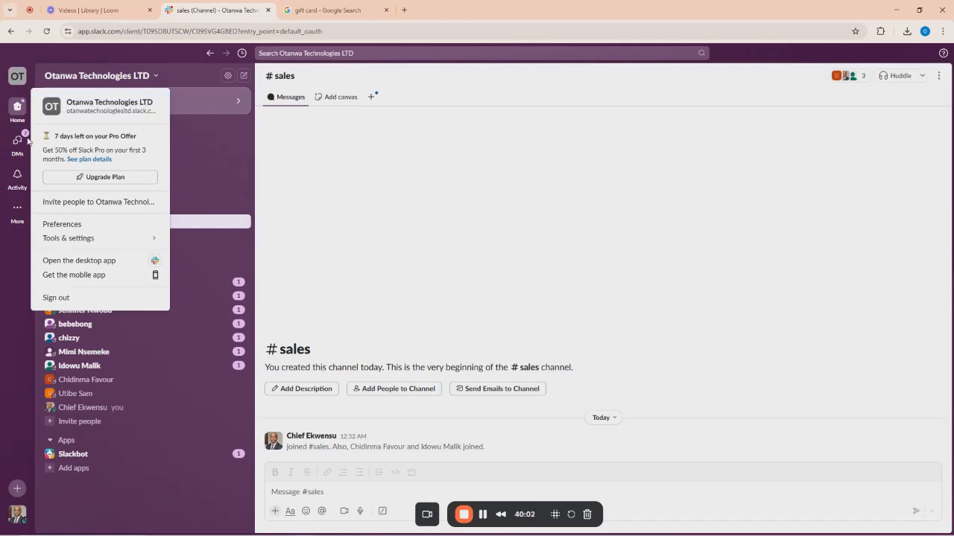
Open Preferences, browse the Notifications settings, and switch to Language & region.
click(64, 225)
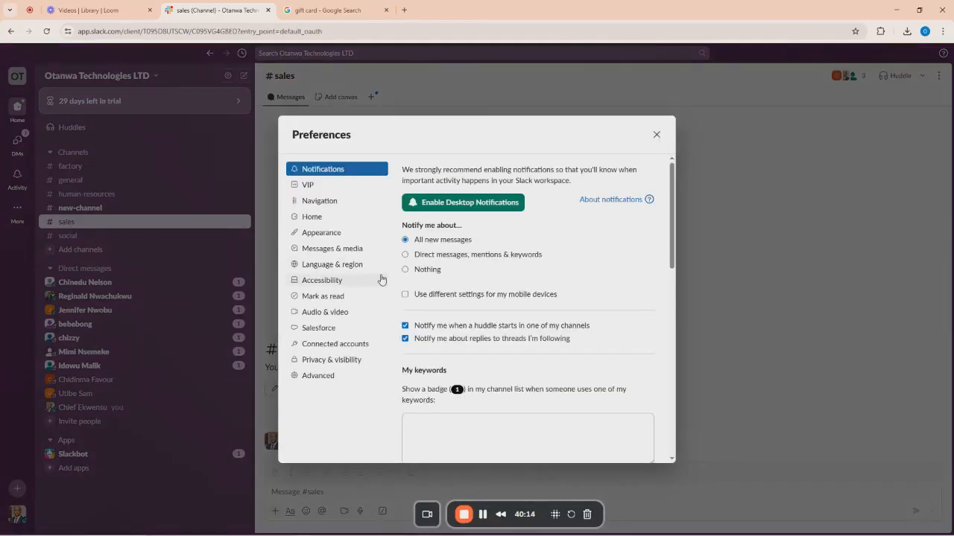
scroll(470, 310, down, 10)
scroll(459, 310, up, 10)
scroll(500, 307, down, 2)
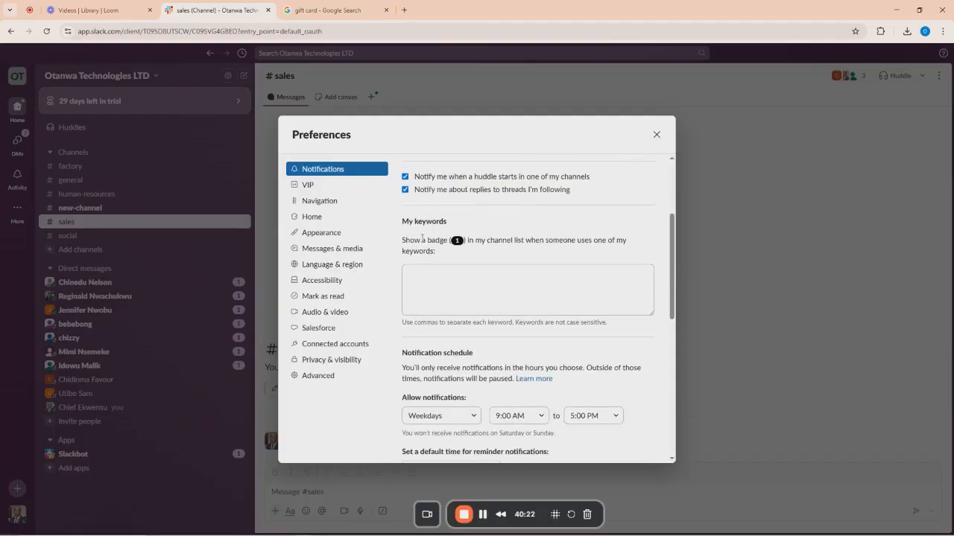
scroll(491, 299, down, 3)
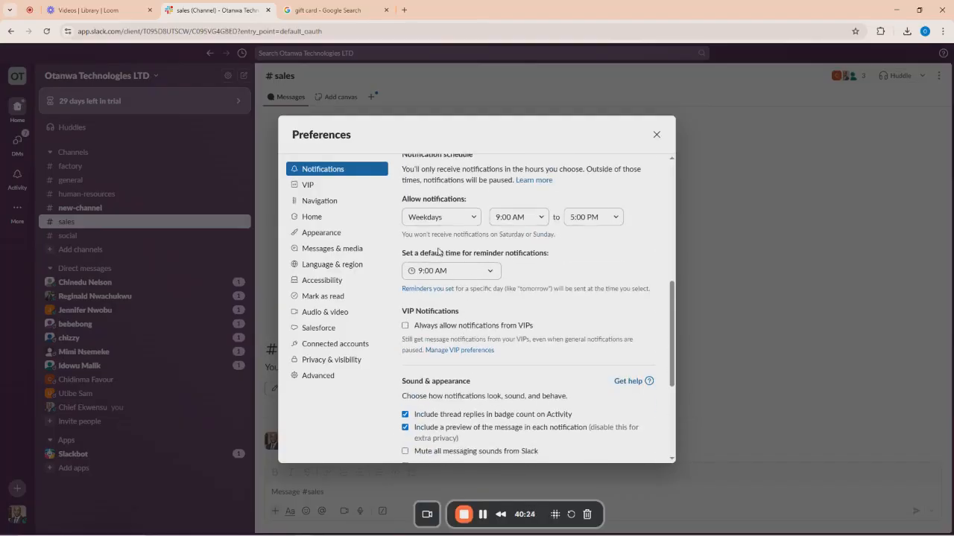
scroll(467, 214, up, 2)
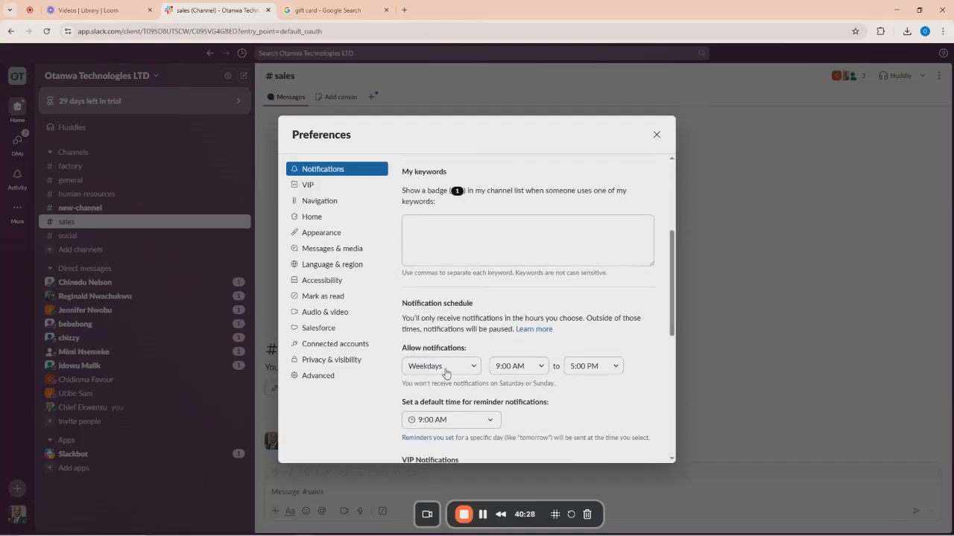
scroll(558, 344, down, 2)
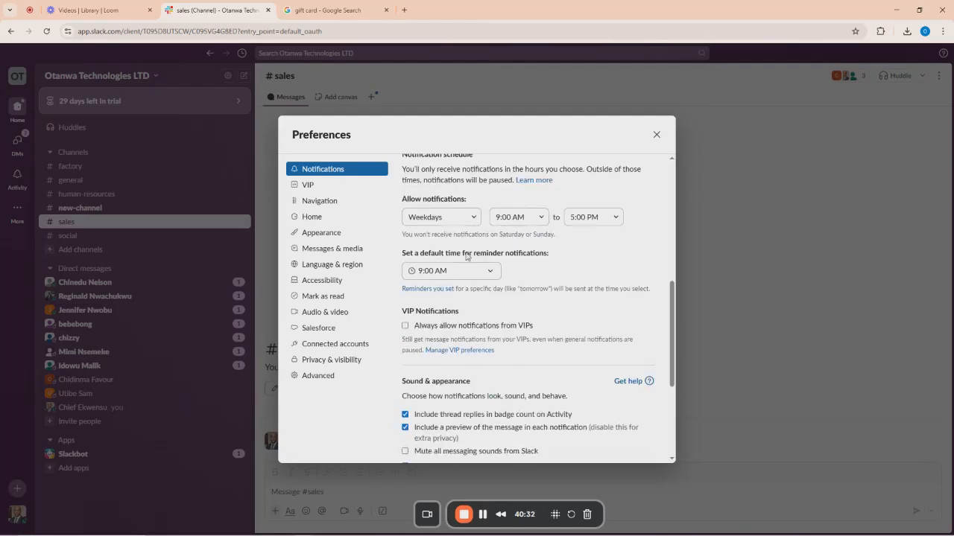
scroll(462, 311, down, 3)
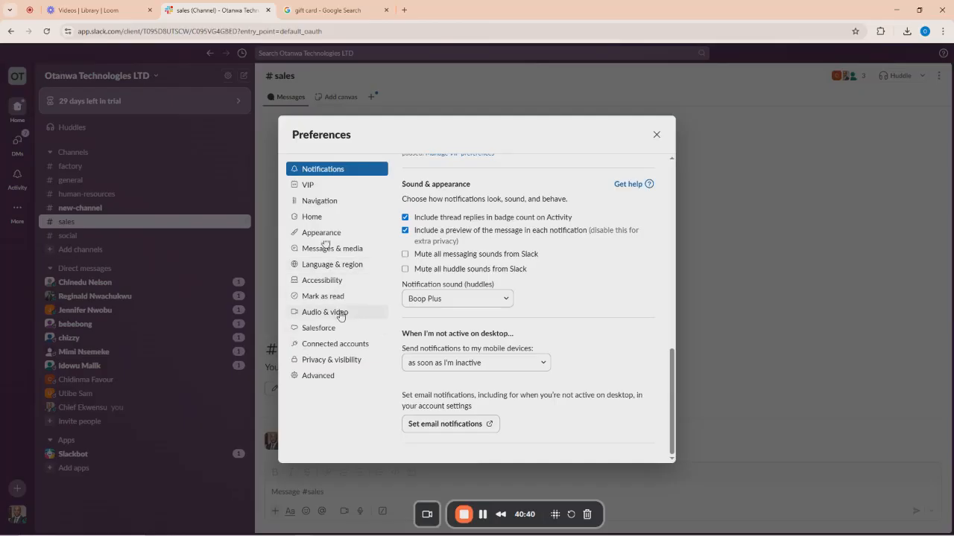
click(327, 265)
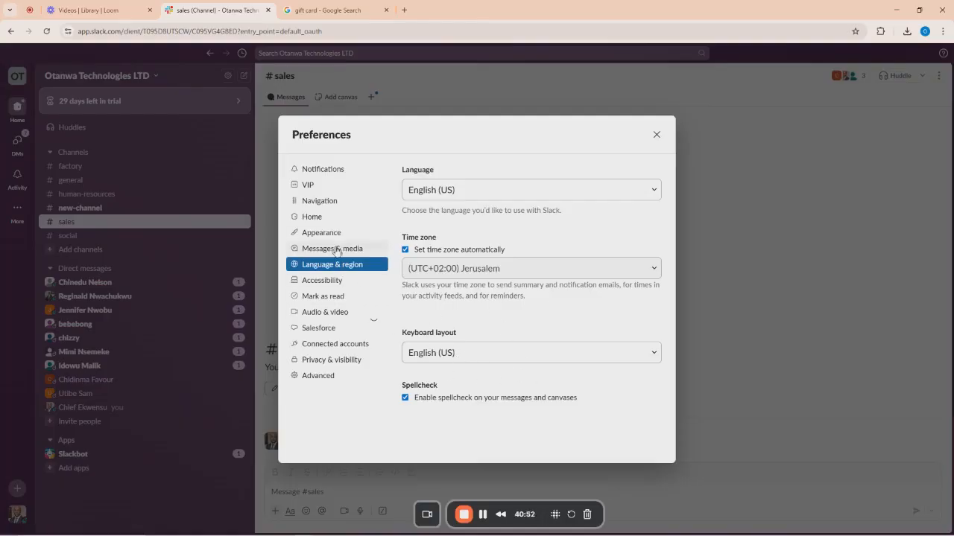
In Appearance, preview the Clementine, Barbra, Jade, Gray and Tritanopia themes, then select Big Business.
click(352, 234)
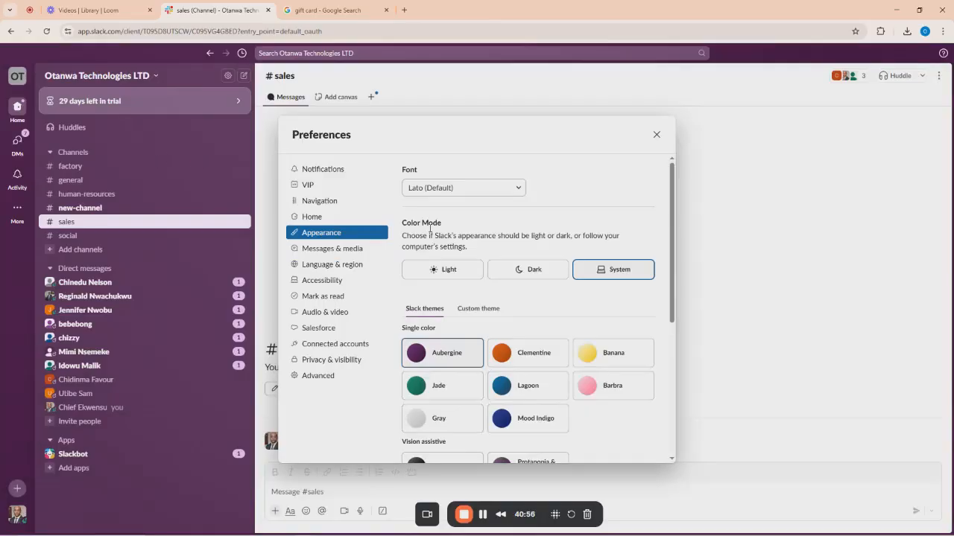
scroll(517, 273, down, 3)
scroll(518, 243, up, 3)
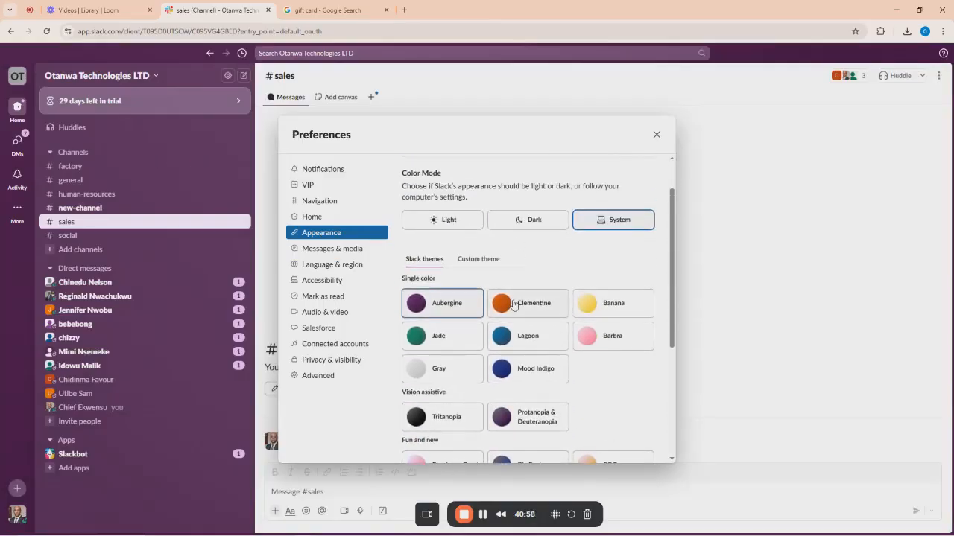
click(509, 306)
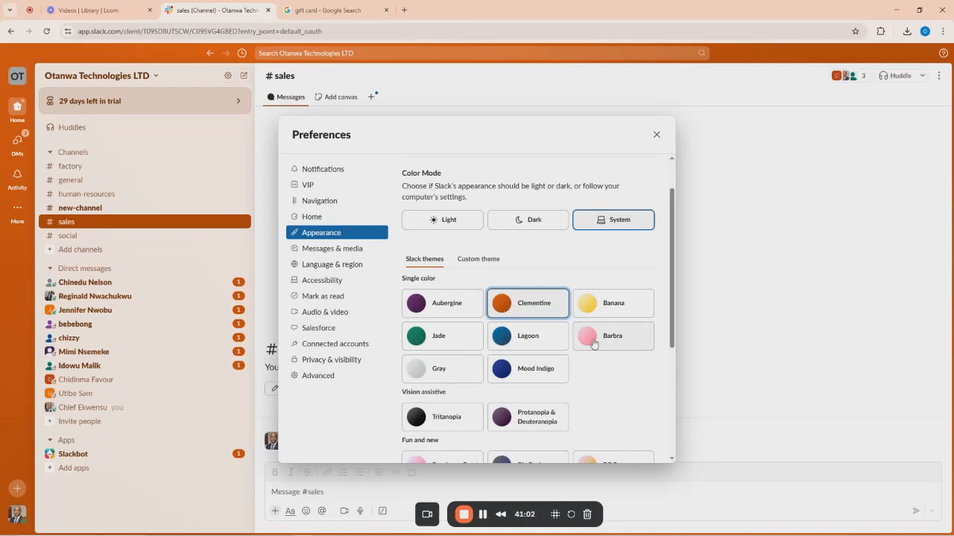
click(593, 343)
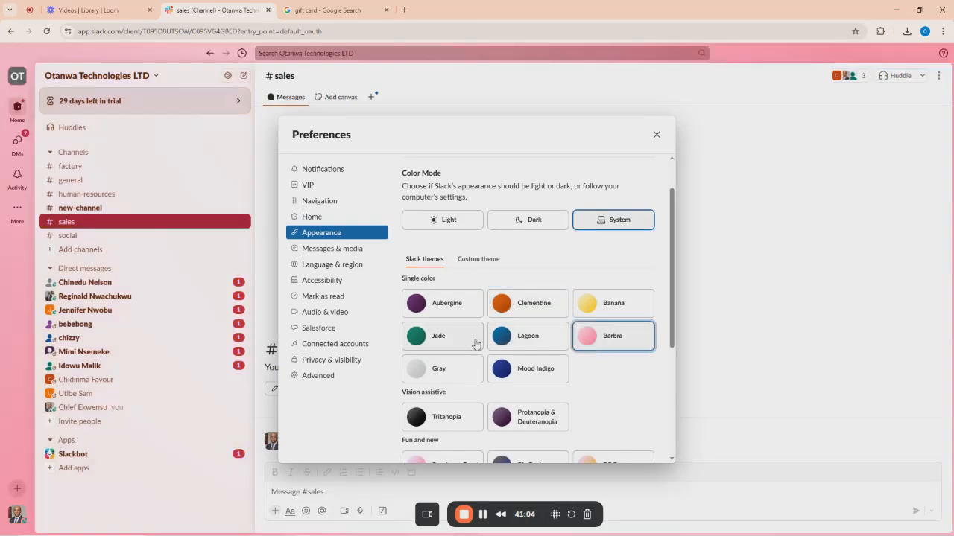
click(430, 342)
scroll(436, 335, down, 2)
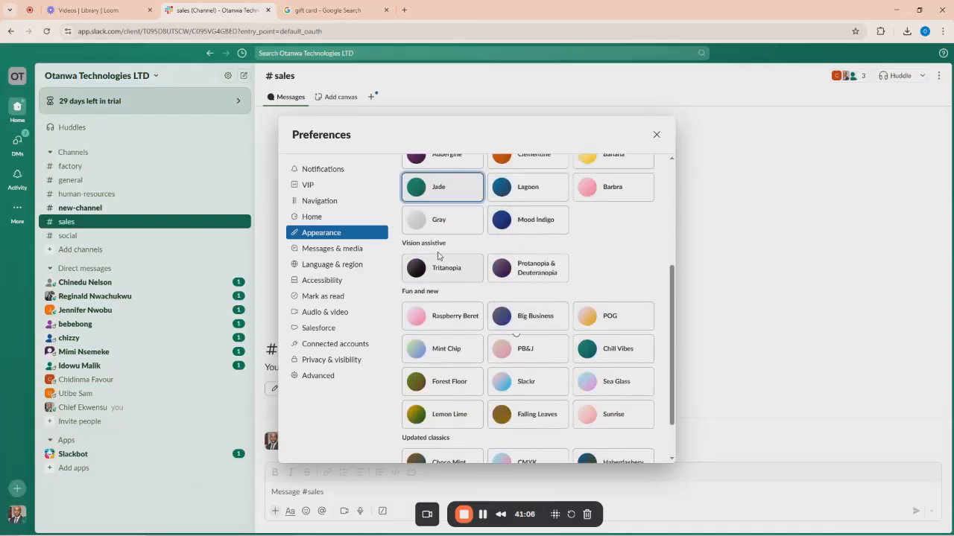
click(429, 223)
click(435, 268)
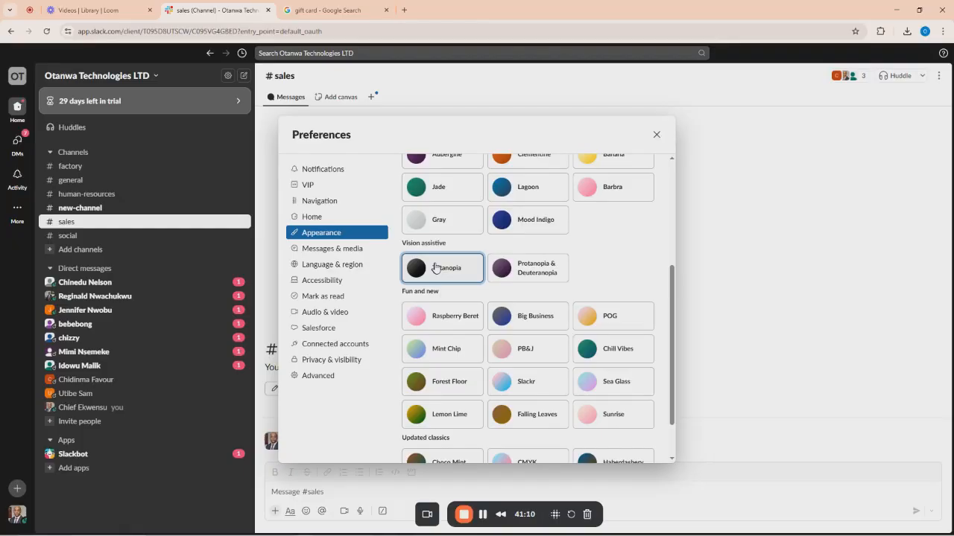
click(526, 316)
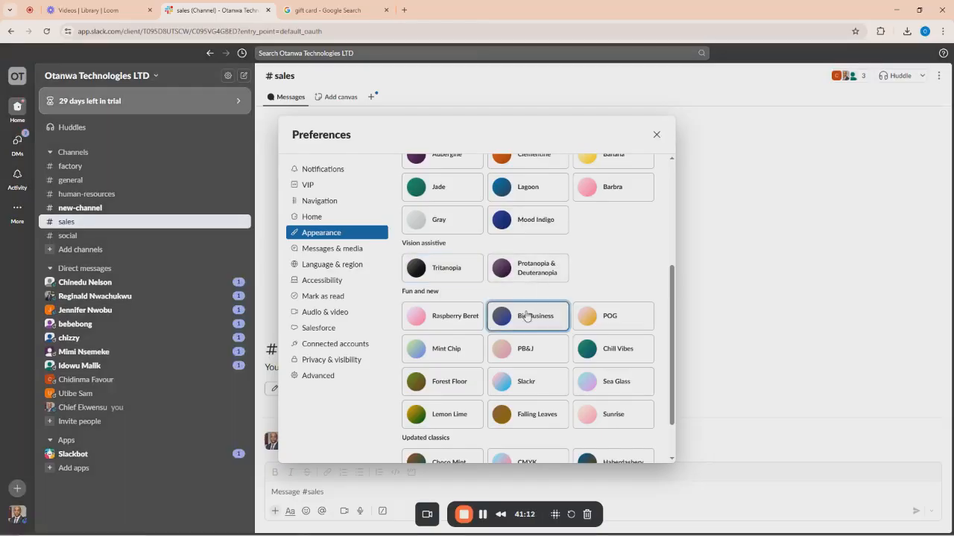
scroll(526, 316, down, 1)
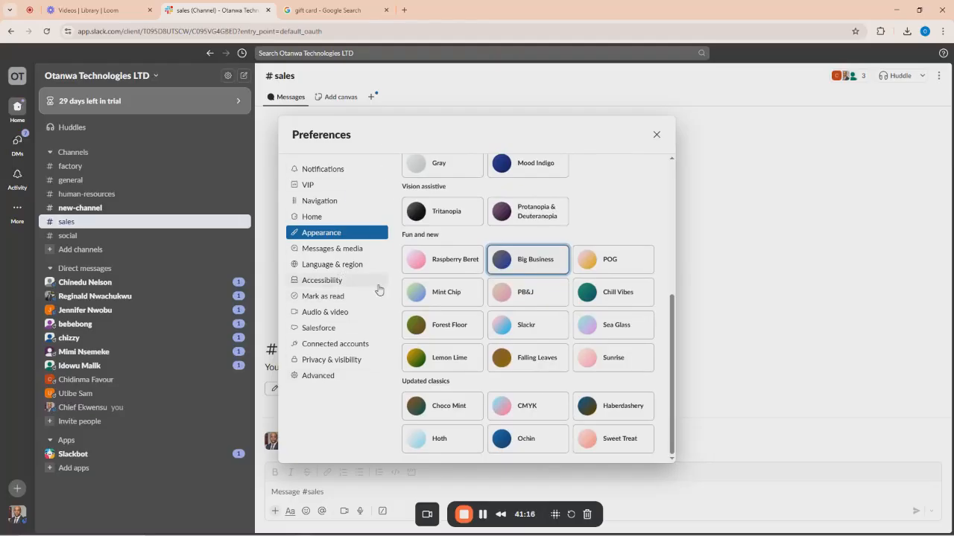
Save the Big Business theme and view the Privacy & visibility settings.
click(330, 361)
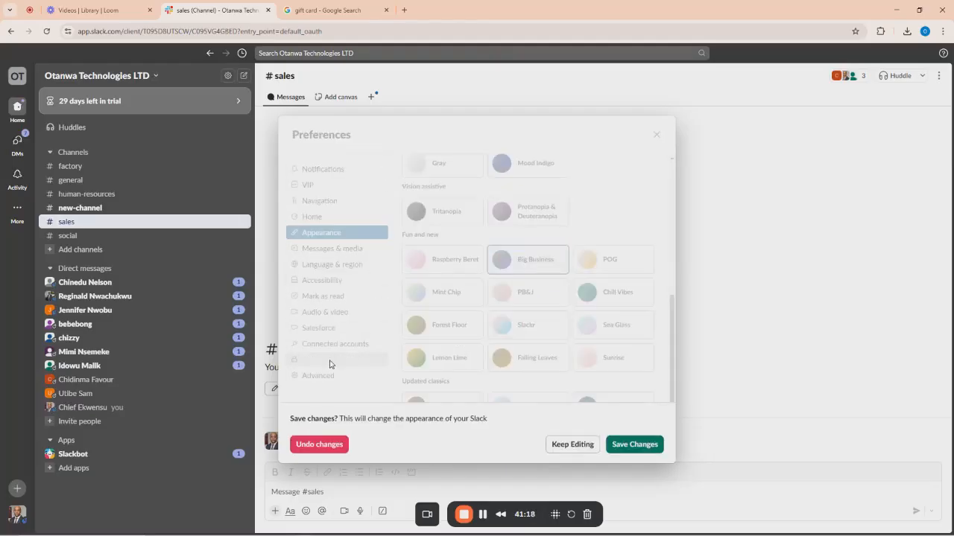
click(633, 444)
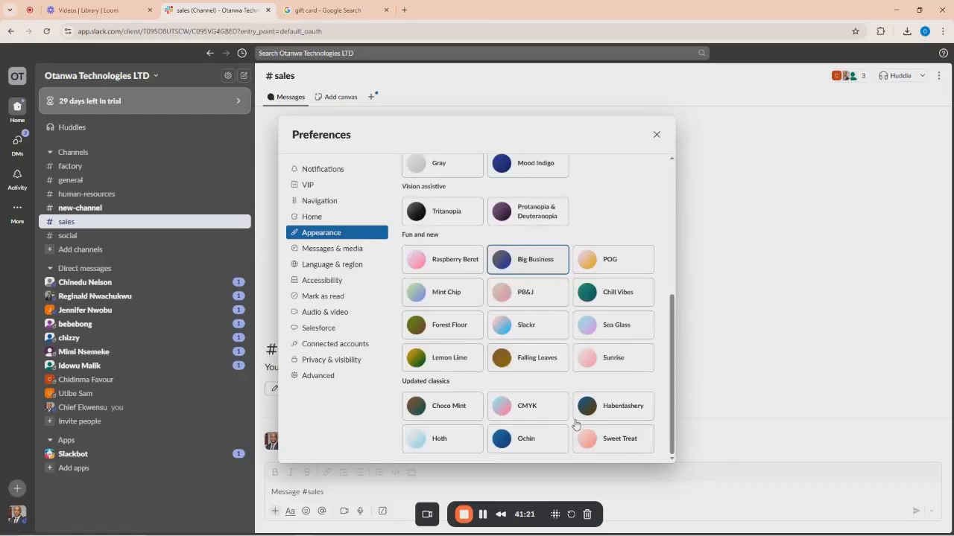
click(328, 361)
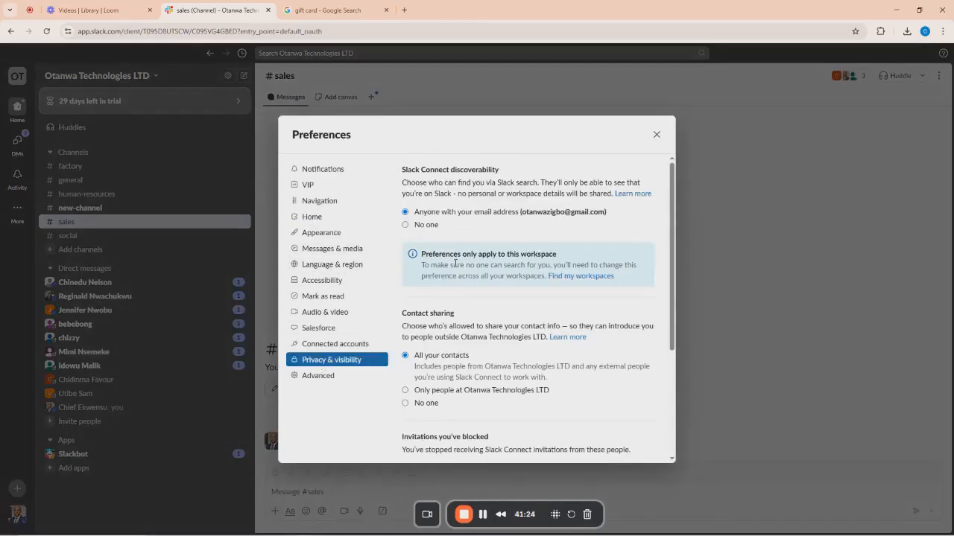
scroll(455, 262, down, 3)
Close Preferences, look over the workspace menu's Tools & settings, then open the avatar profile menu.
click(656, 134)
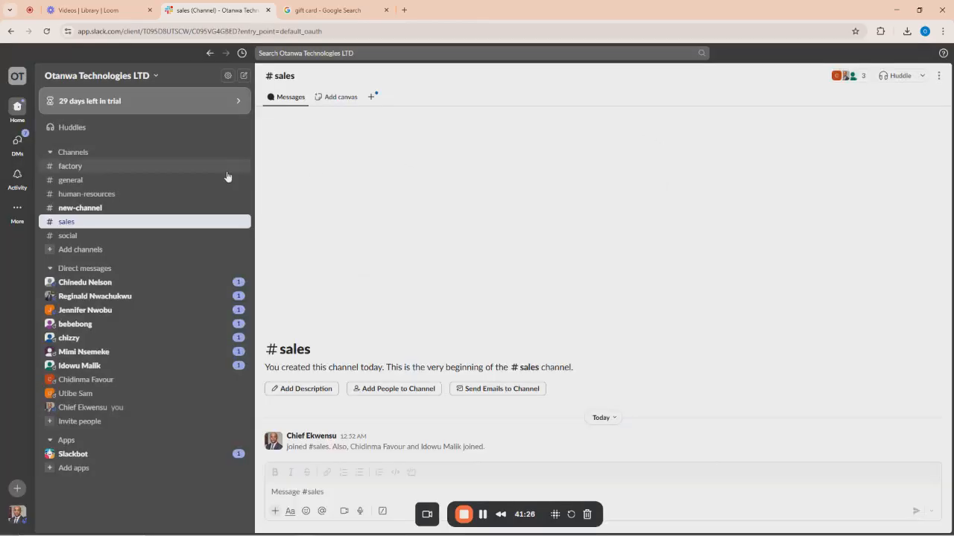
click(93, 77)
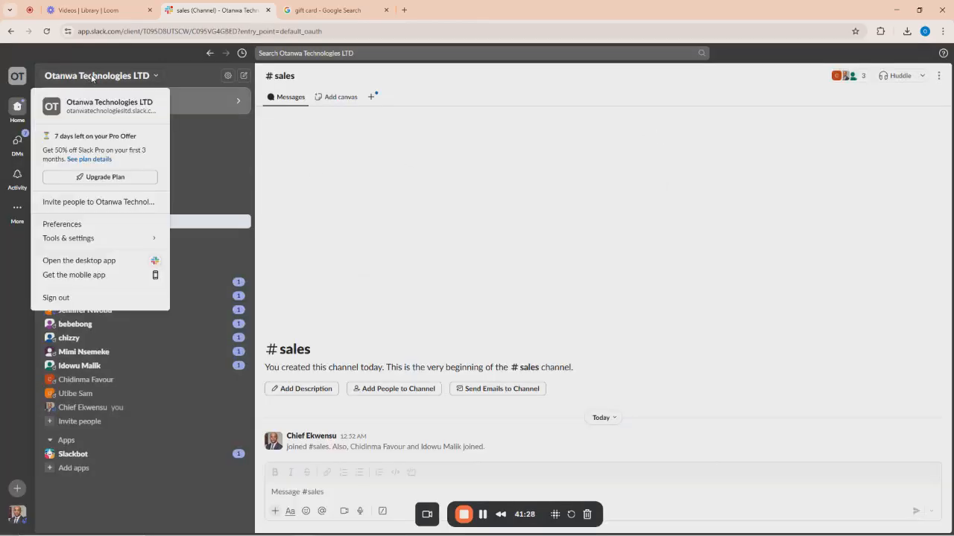
mouse_move(70, 239)
mouse_move(100, 239)
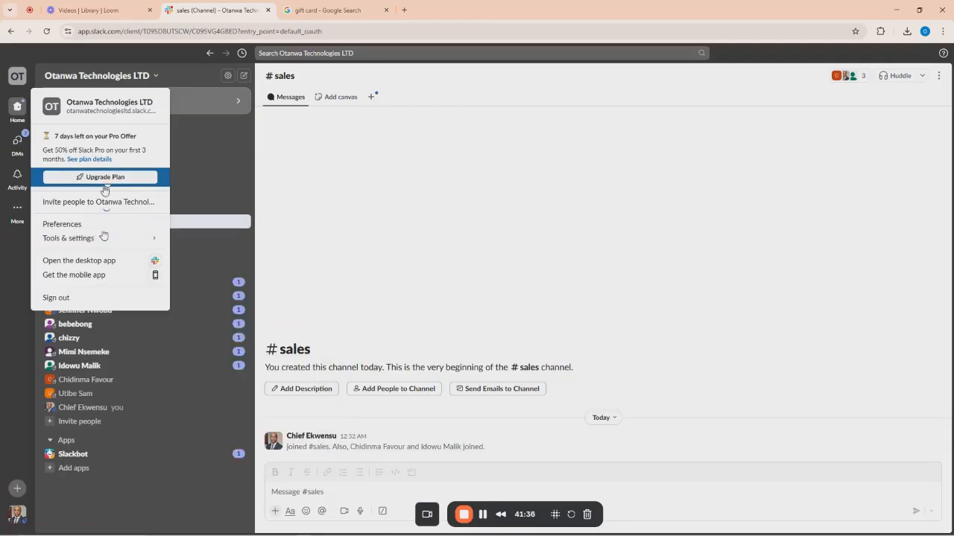
click(245, 177)
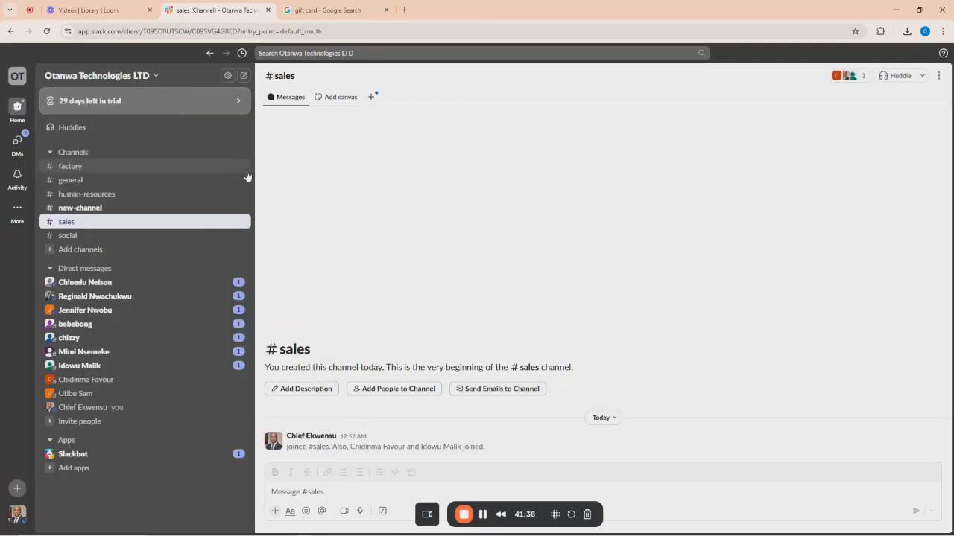
click(18, 513)
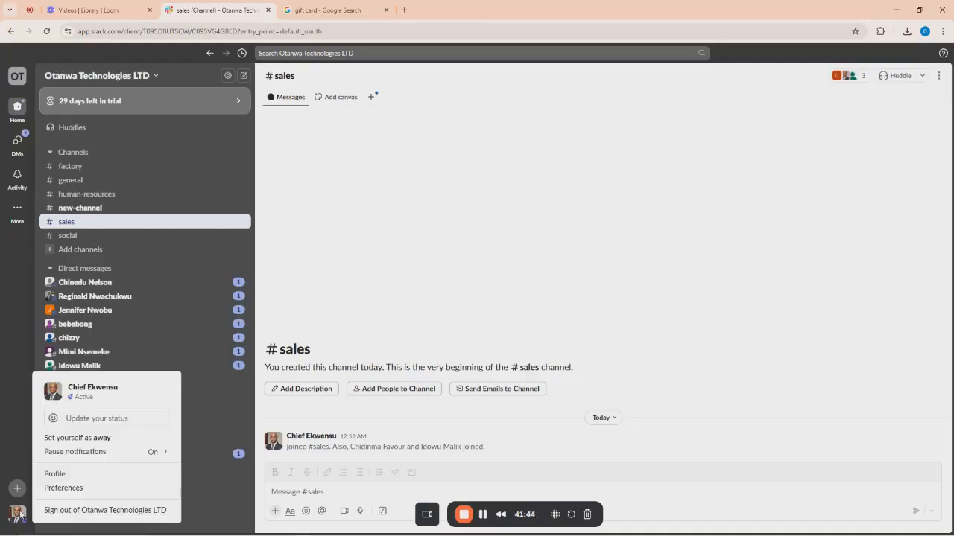
mouse_move(234, 522)
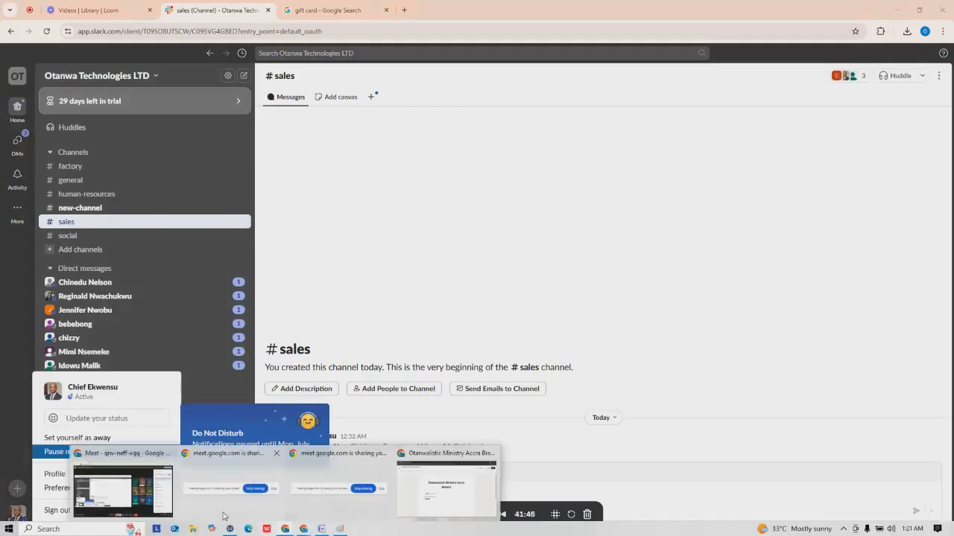
click(147, 480)
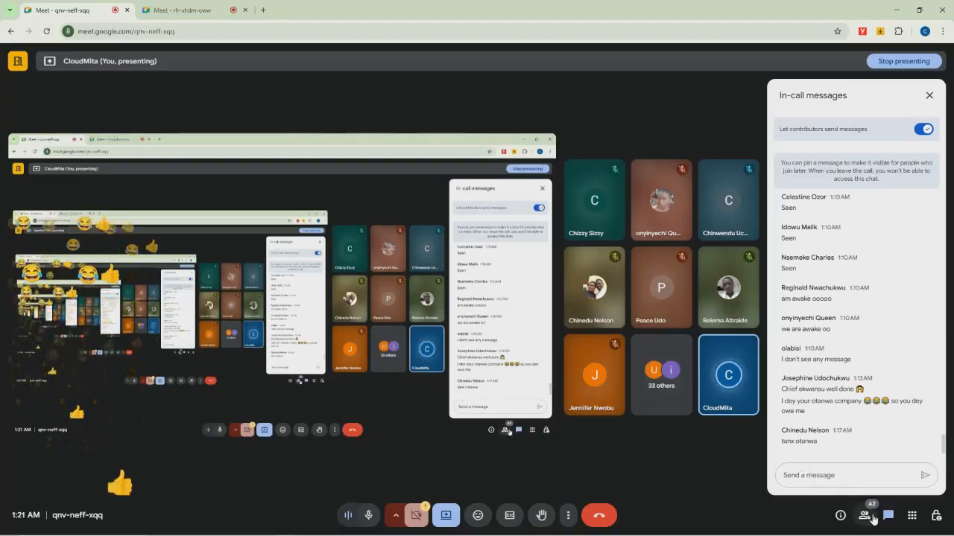
key(ctrl+Tab)
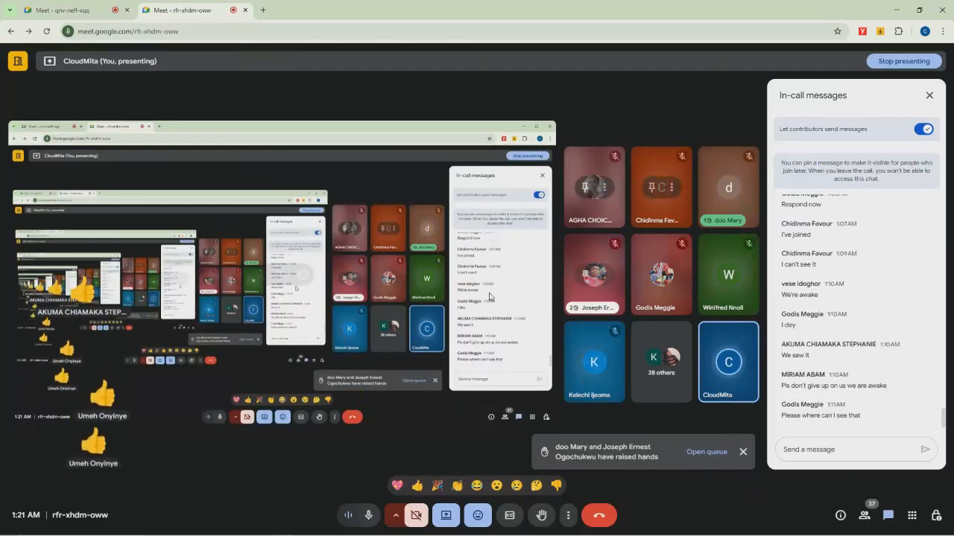
mouse_move(306, 530)
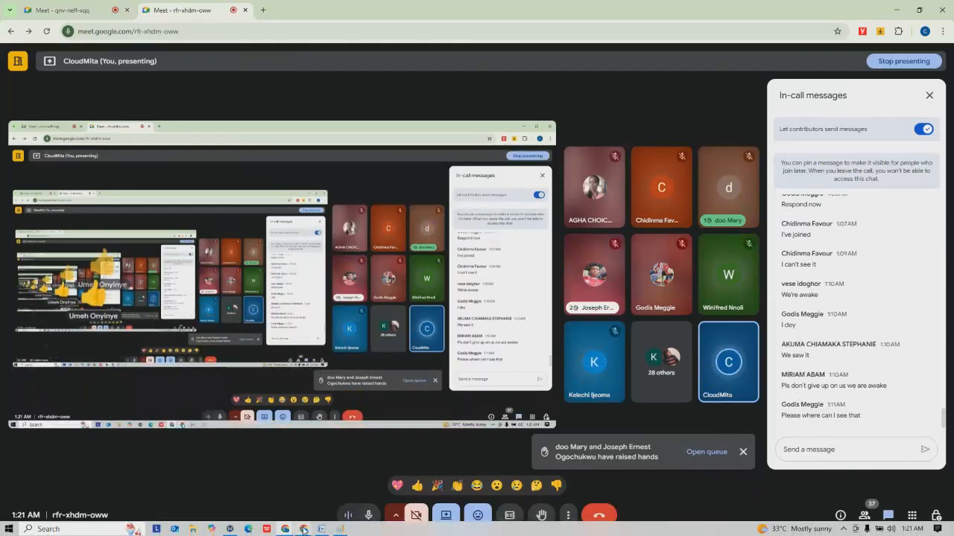
click(196, 491)
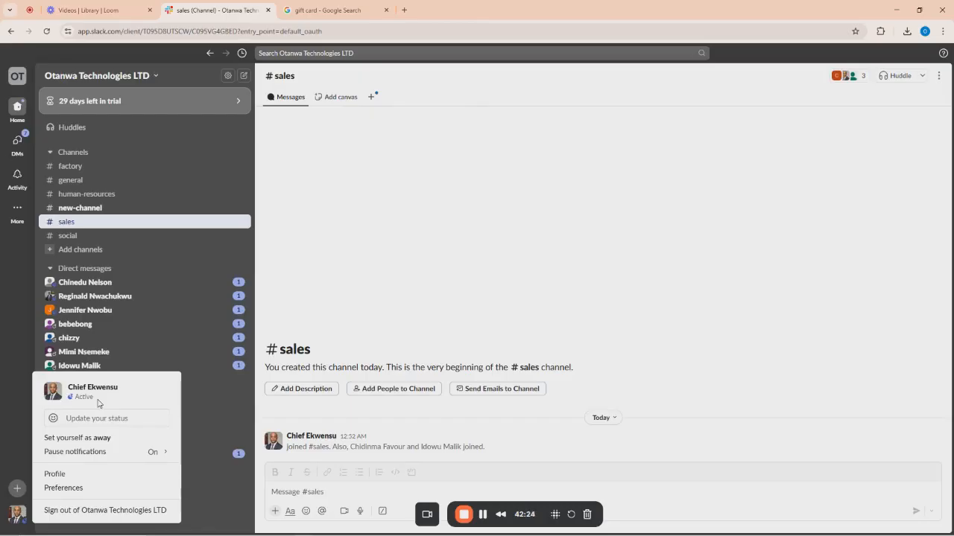
Reopen the avatar menu and choose Profile to view your own profile details.
click(1, 409)
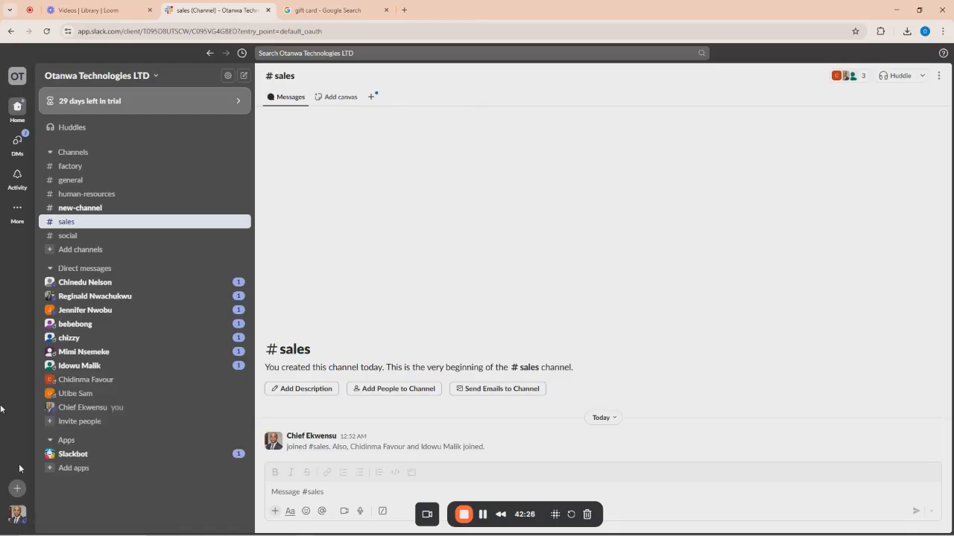
click(17, 516)
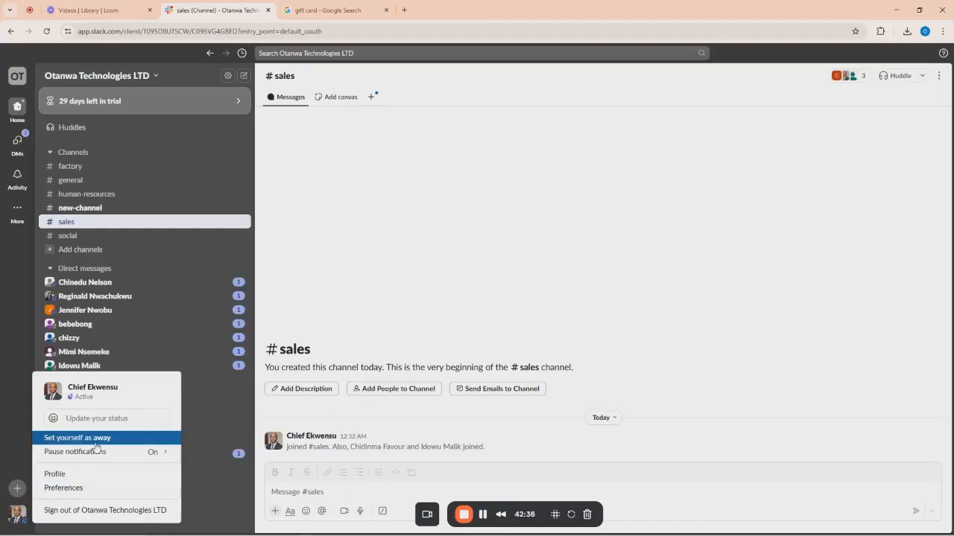
click(61, 478)
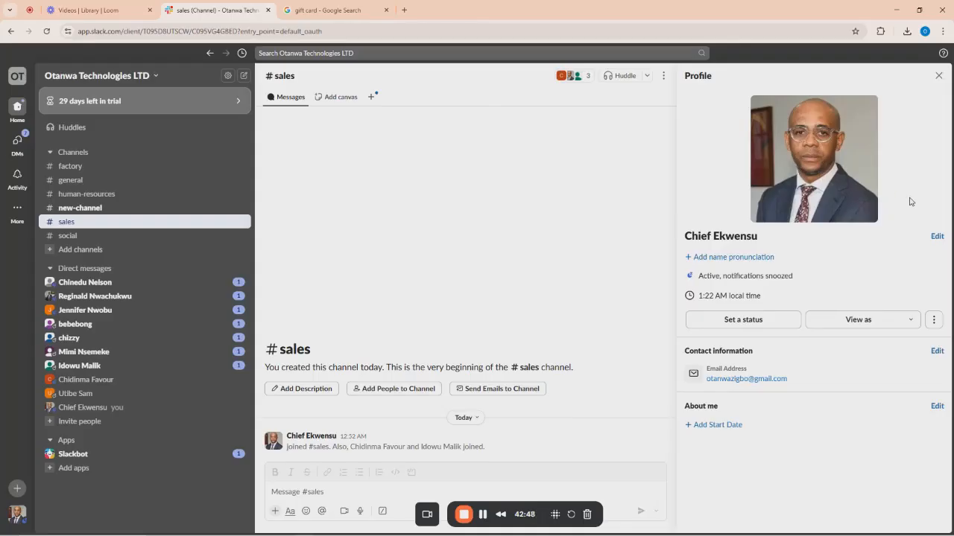
In Edit your profile, retype the full name and confirm removing the current profile photo.
click(936, 237)
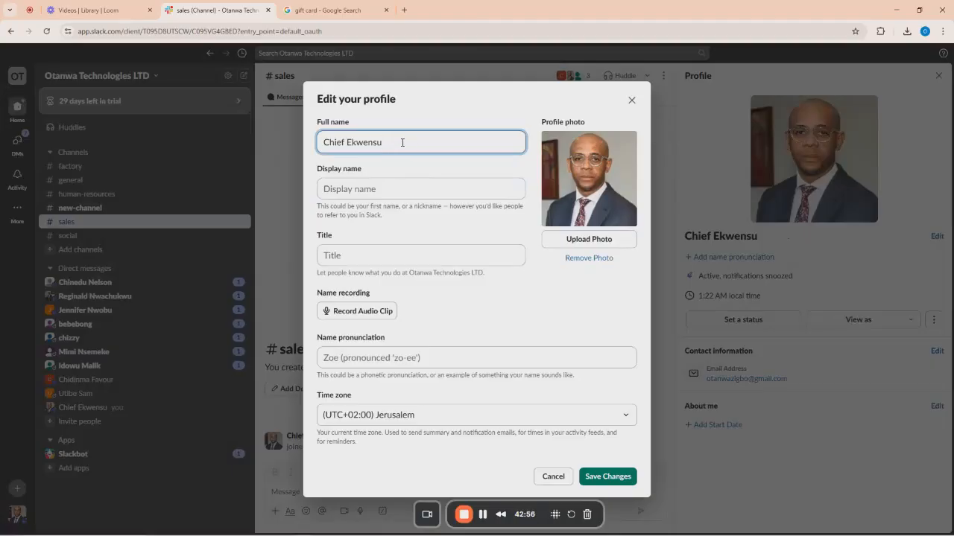
drag(401, 142, 345, 143)
triple_click(348, 142)
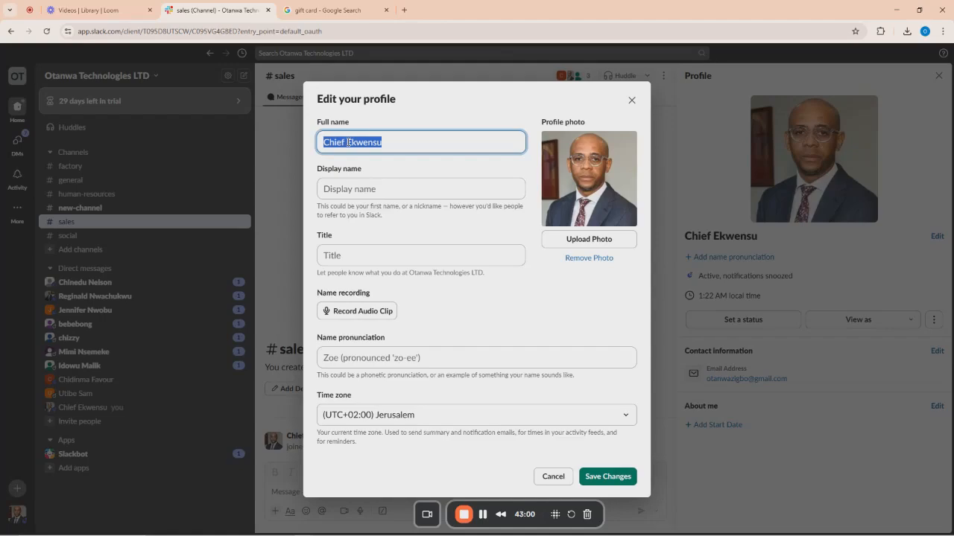
text(Dr Otanwa)
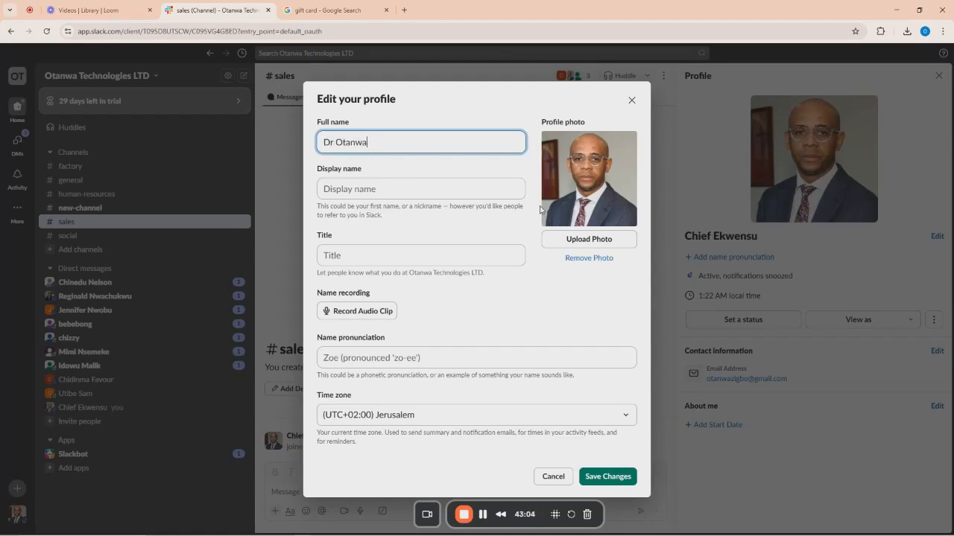
click(587, 260)
click(559, 364)
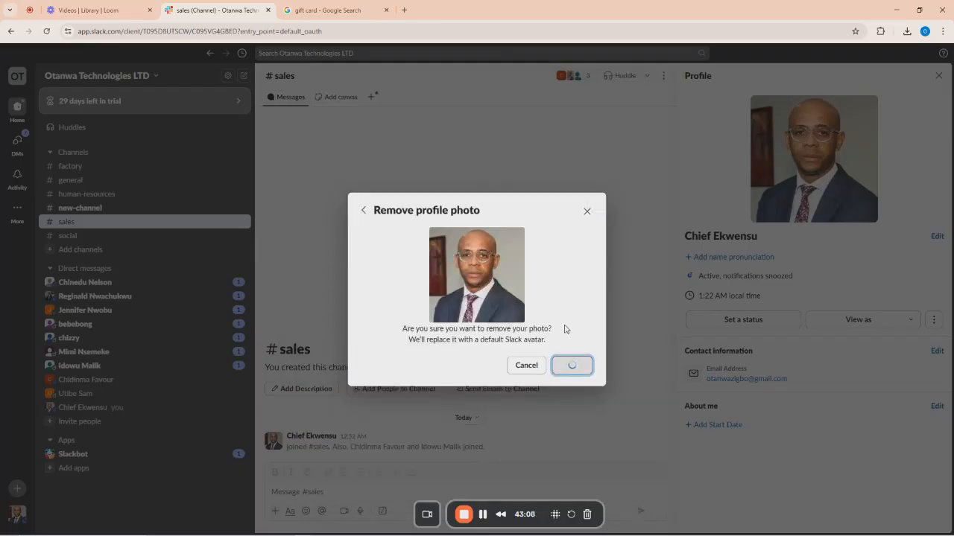
Upload Akara-And-Pap-Pinterest.jpg as the profile photo and save it.
click(581, 240)
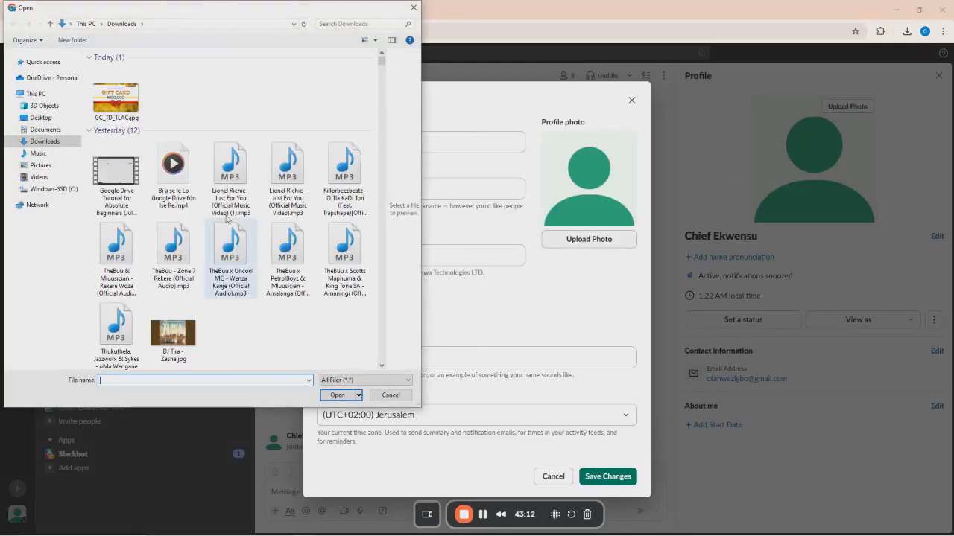
scroll(157, 201, down, 5)
scroll(157, 201, down, 10)
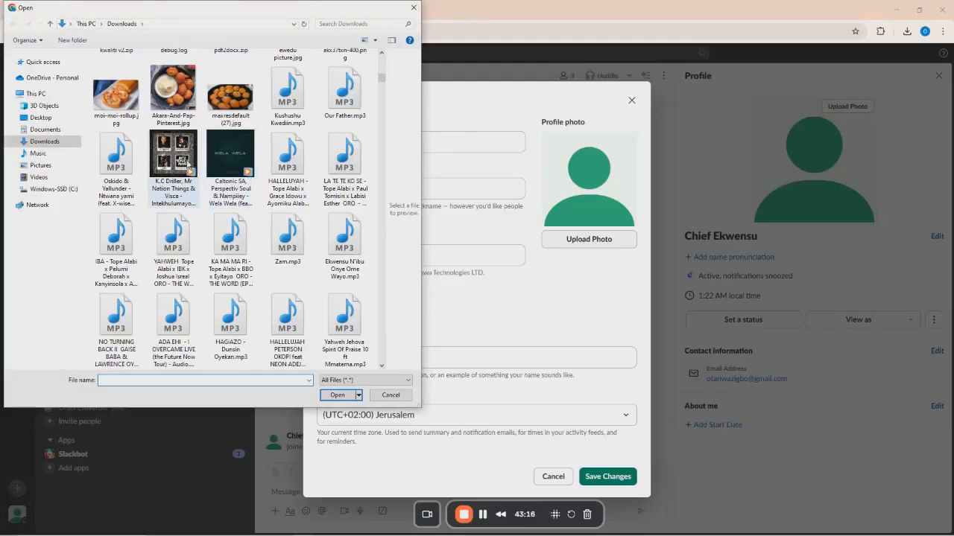
drag(172, 93, 405, 207)
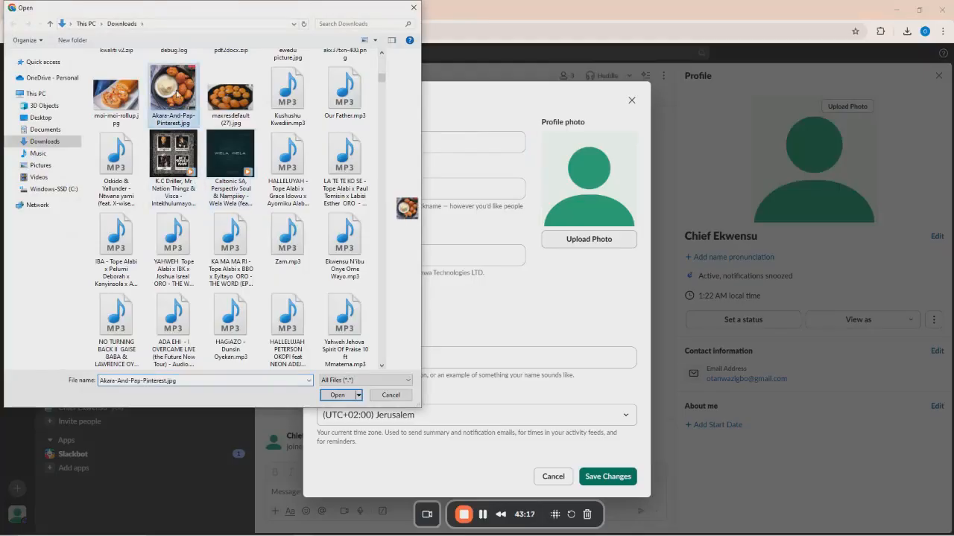
click(339, 396)
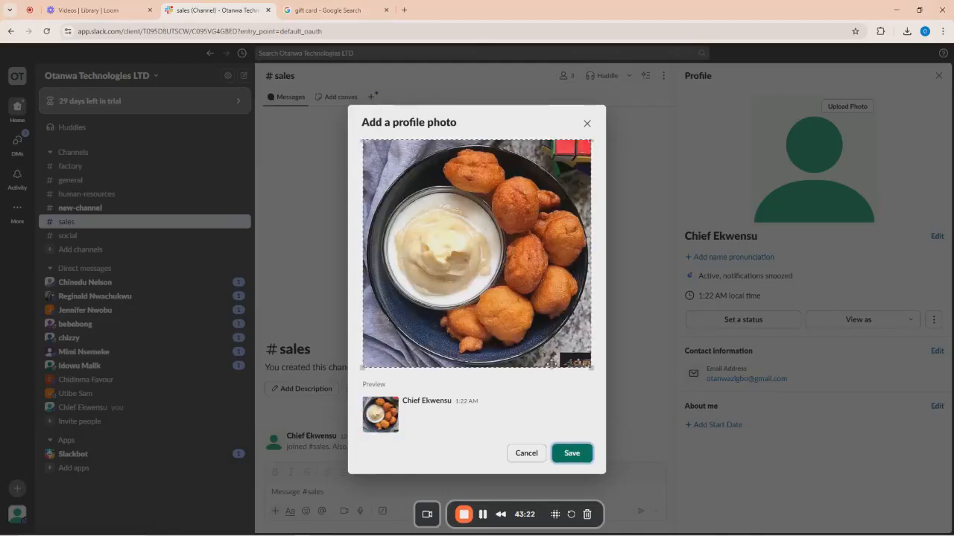
click(573, 454)
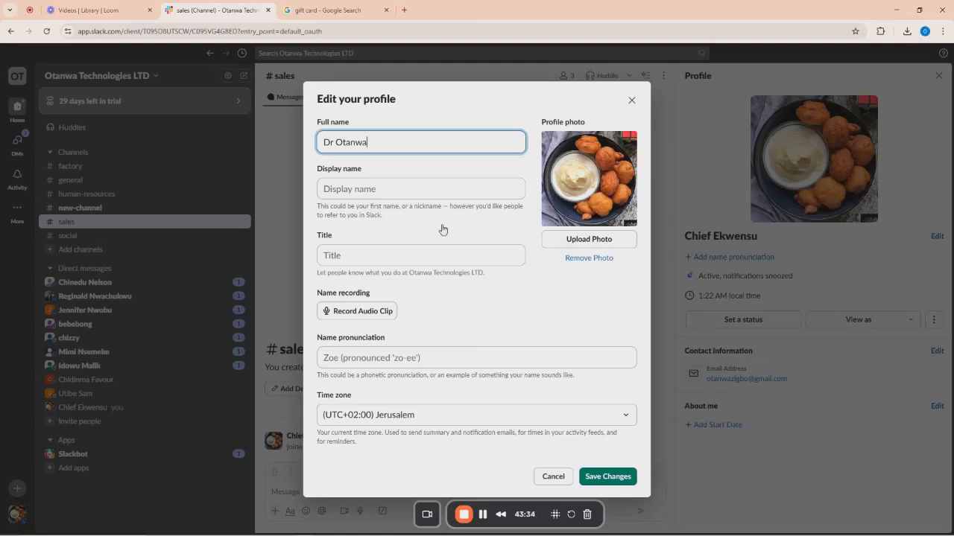
Enter Cloud Consultant as the profile title, replacing earlier Accountant and Automation Expert drafts.
click(345, 251)
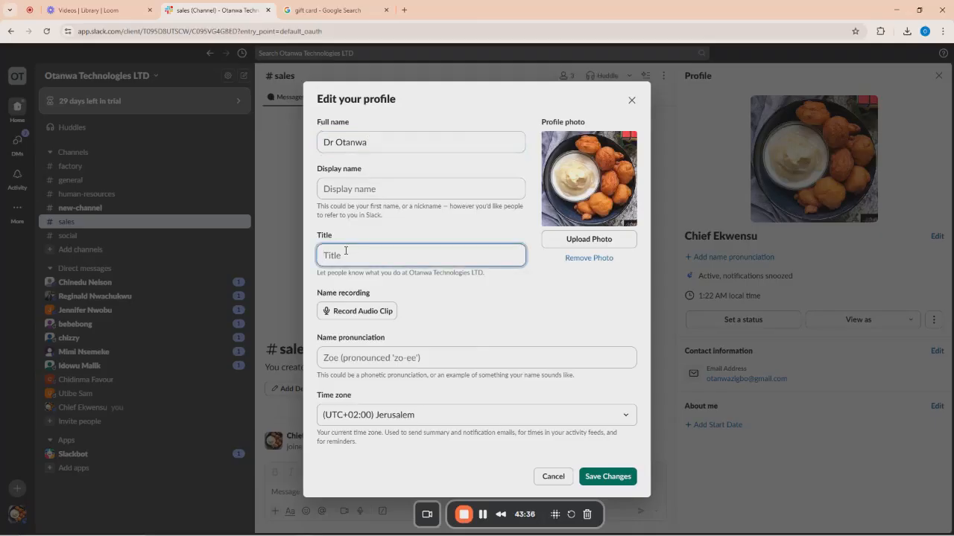
text(Accountant)
key(ctrl+a)
key(BackSpace)
text(Automa)
key(ctrl+a)
key(BackSpace)
text(Cloud Consul)
click(500, 313)
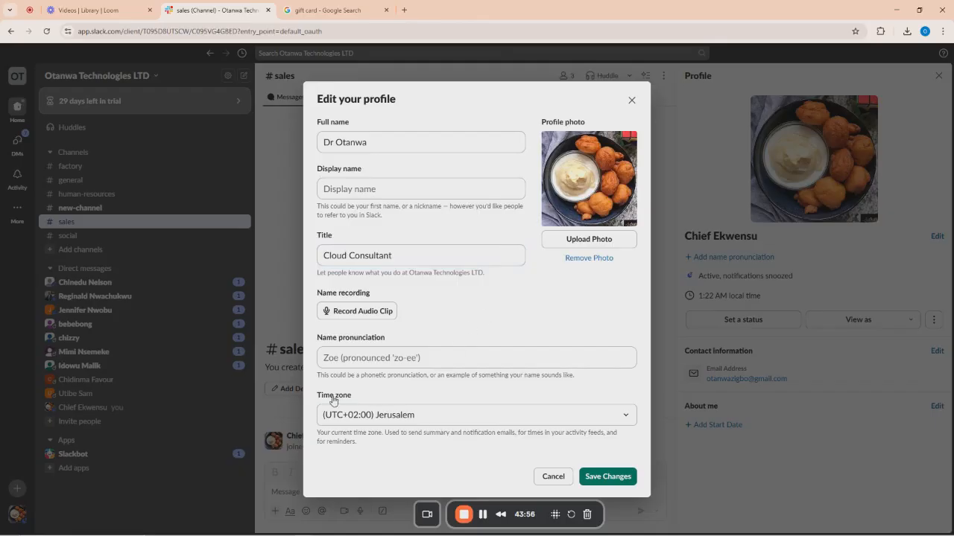
Choose the (UTC+01:00) West Central Africa time zone and save the profile changes.
click(391, 419)
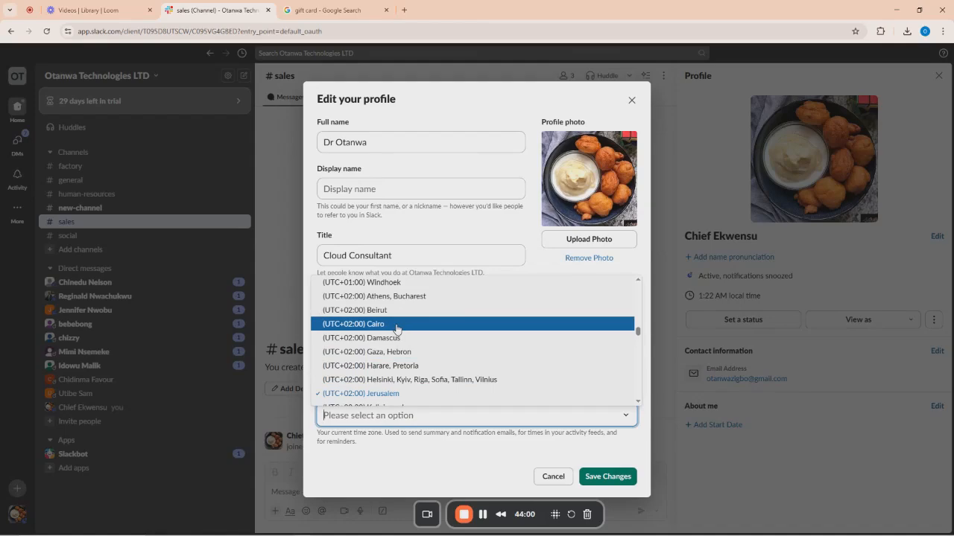
scroll(397, 329, up, 3)
click(387, 353)
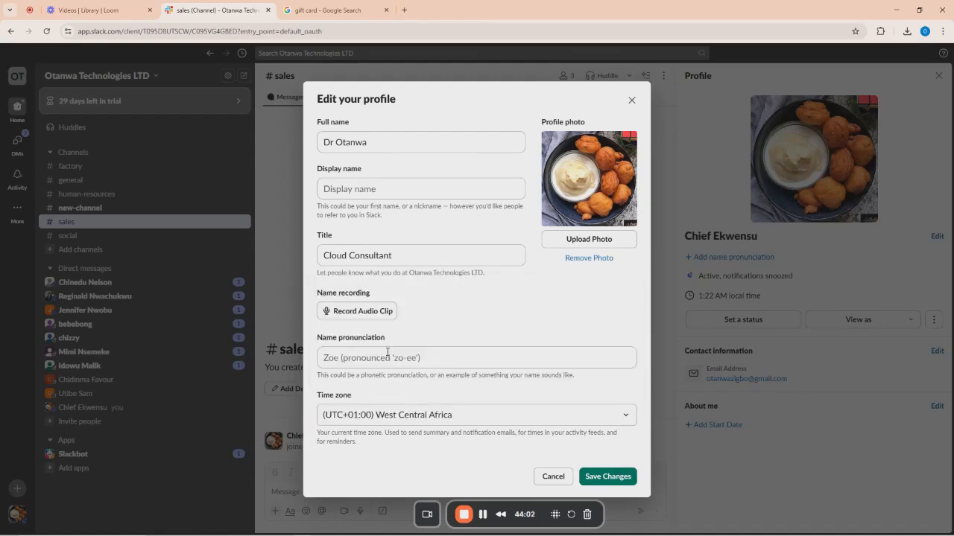
click(611, 480)
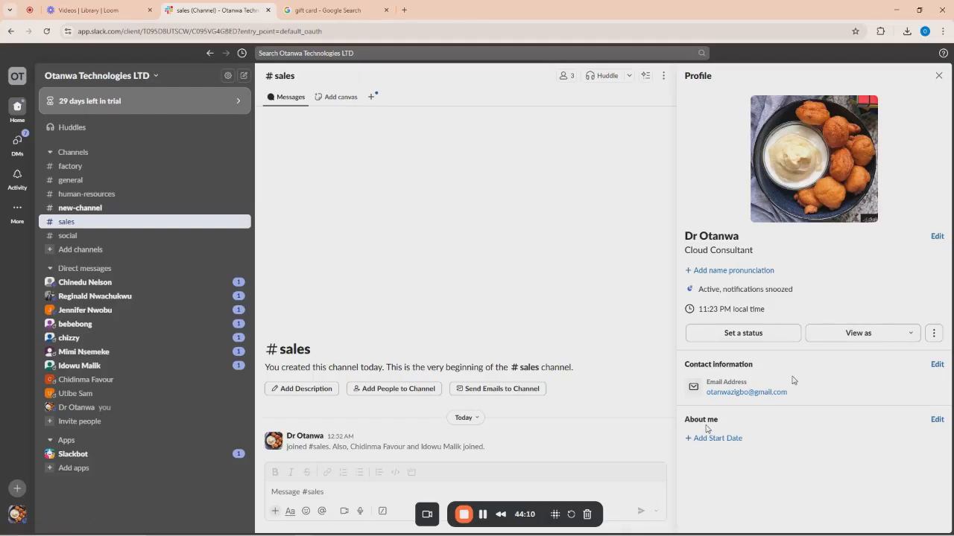
Set the About me Start Date to February 10, 2025, save it, and close the profile panel.
click(938, 421)
click(412, 294)
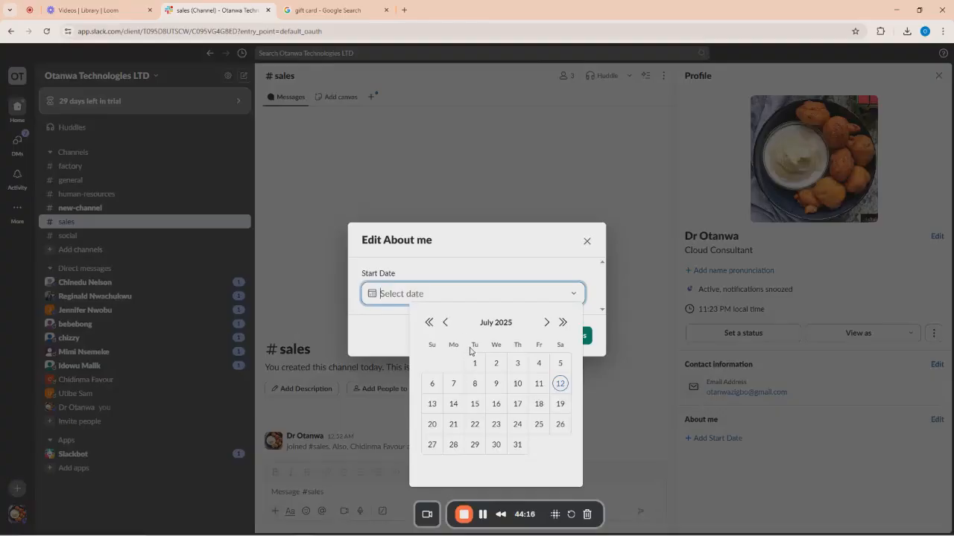
click(445, 324)
click(445, 323)
click(445, 323)
click(446, 324)
click(446, 323)
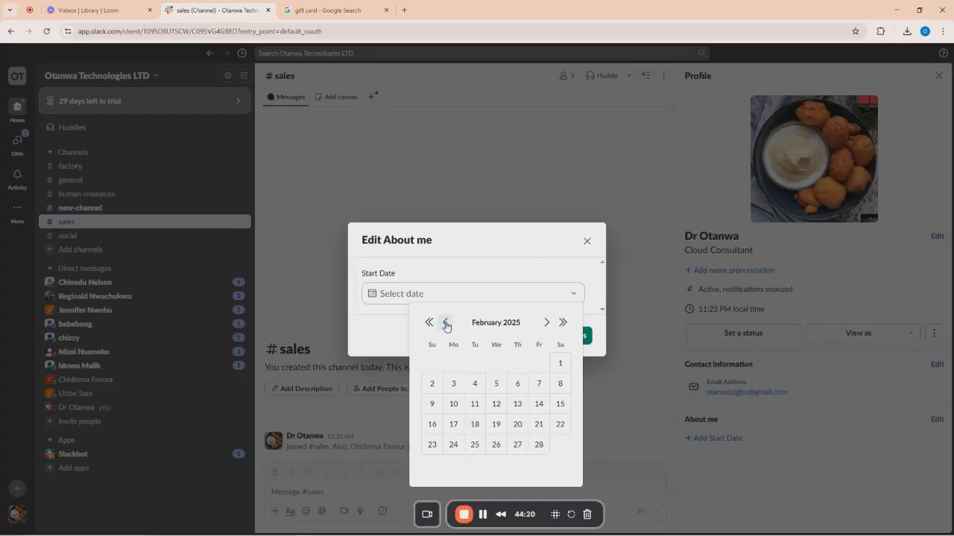
click(455, 402)
click(556, 338)
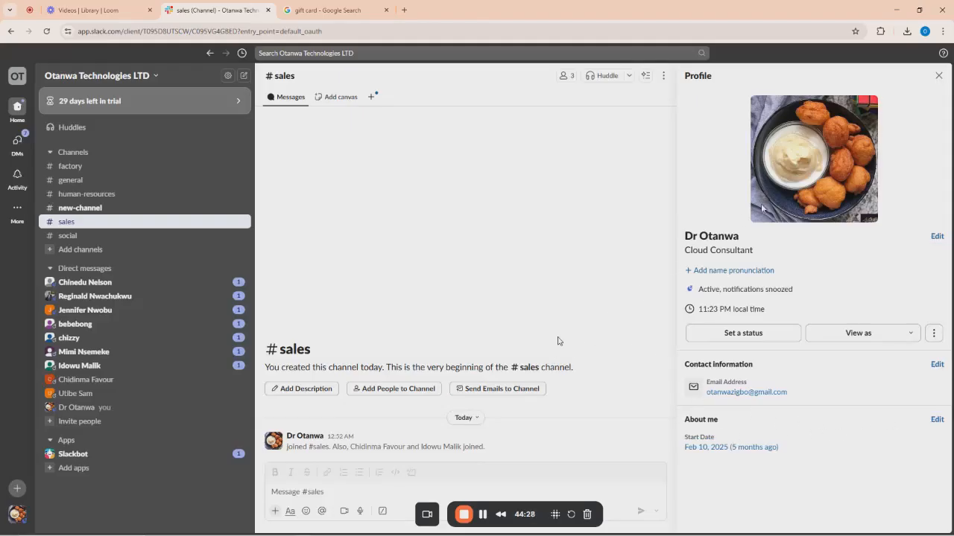
click(939, 75)
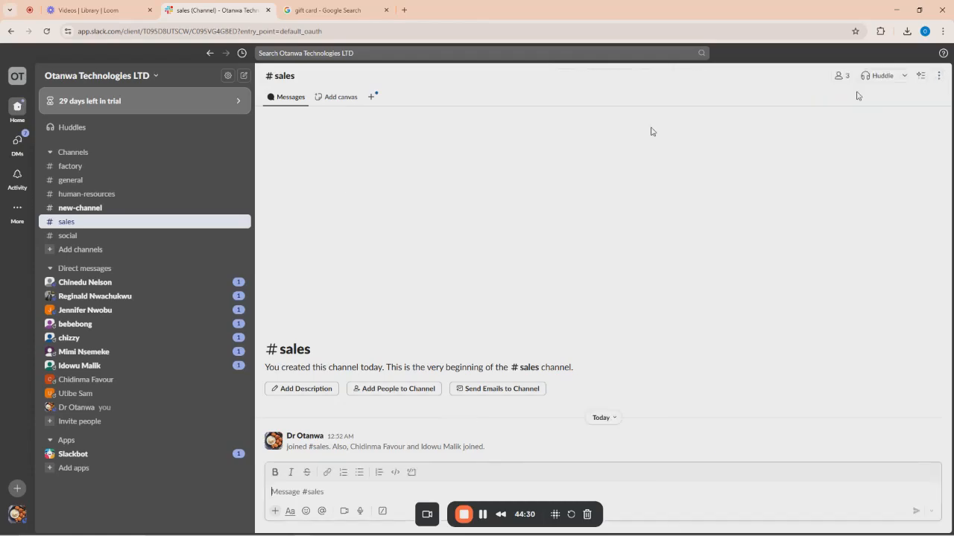
click(17, 514)
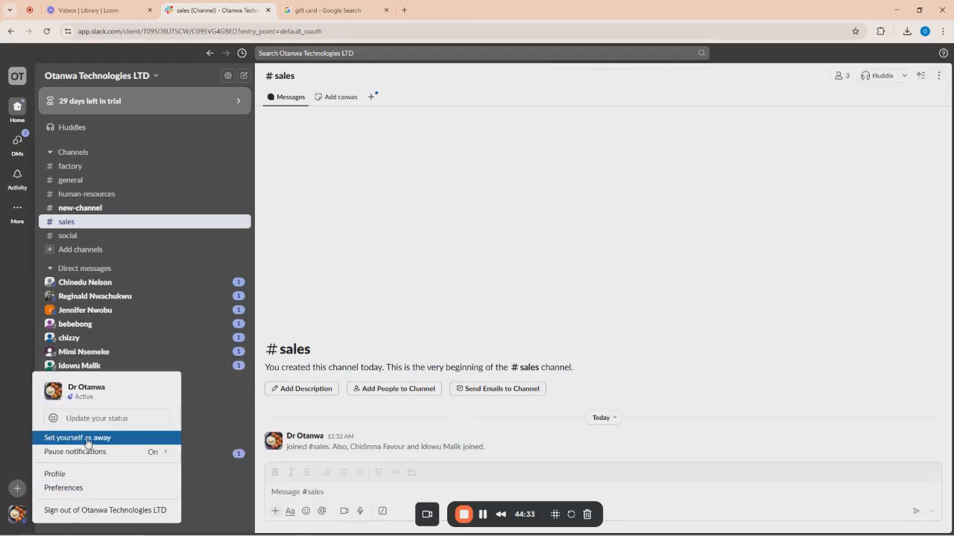
click(74, 488)
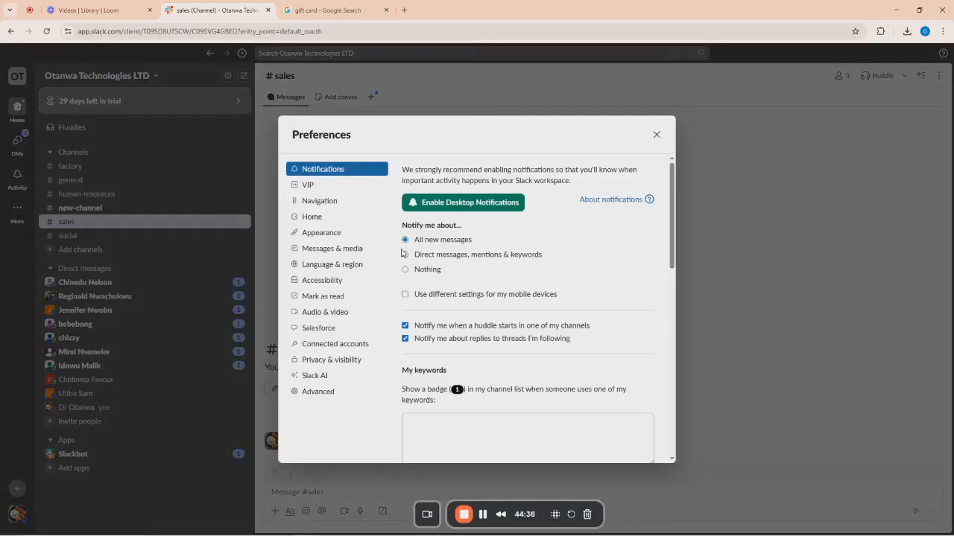
click(323, 237)
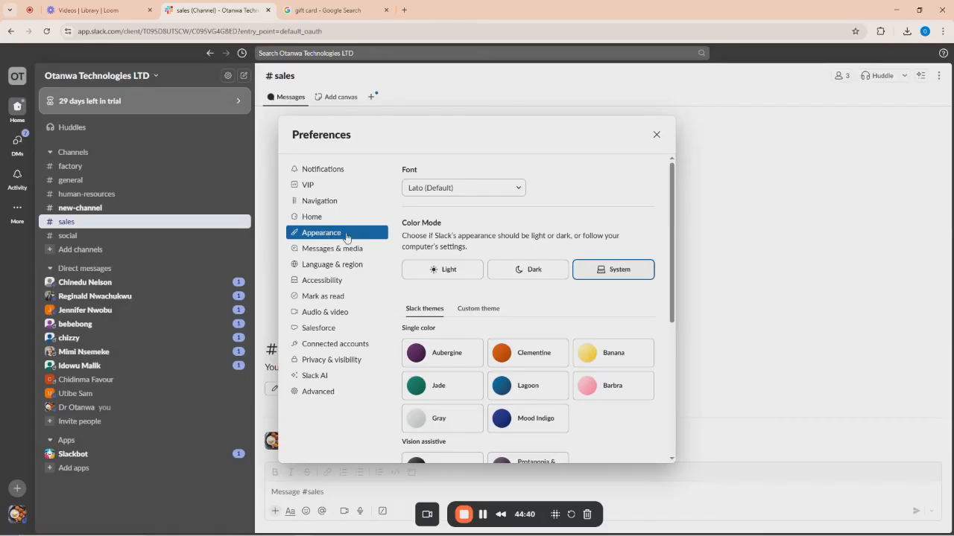
click(333, 252)
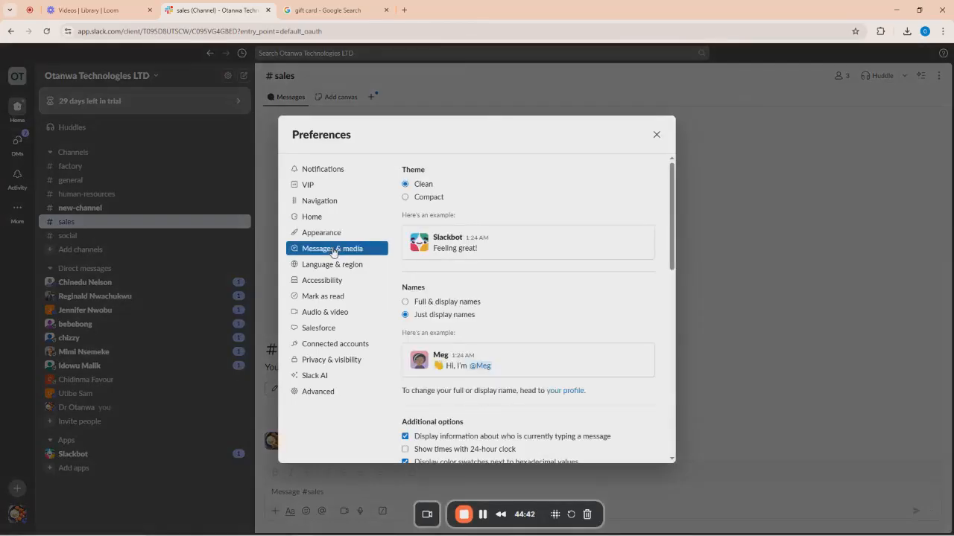
scroll(526, 296, down, 5)
scroll(522, 297, down, 5)
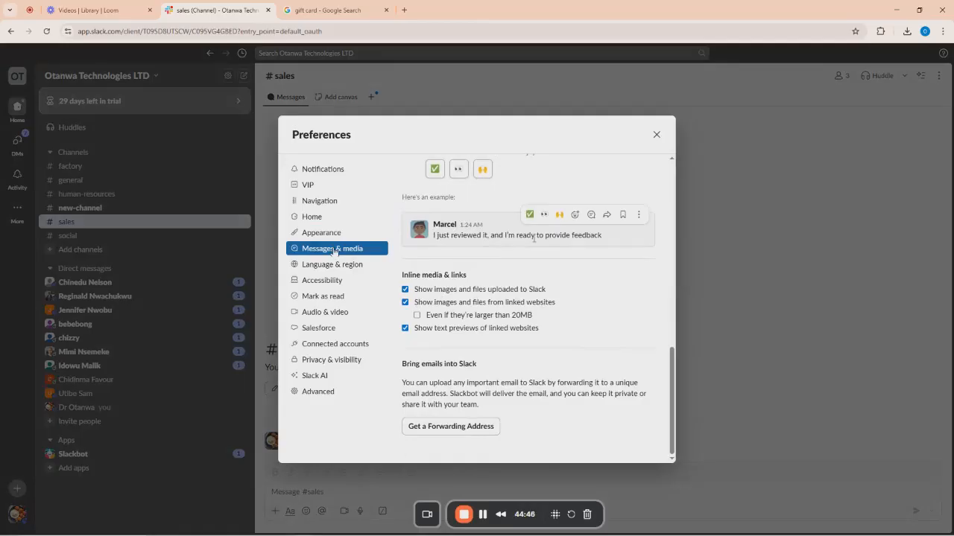
click(657, 135)
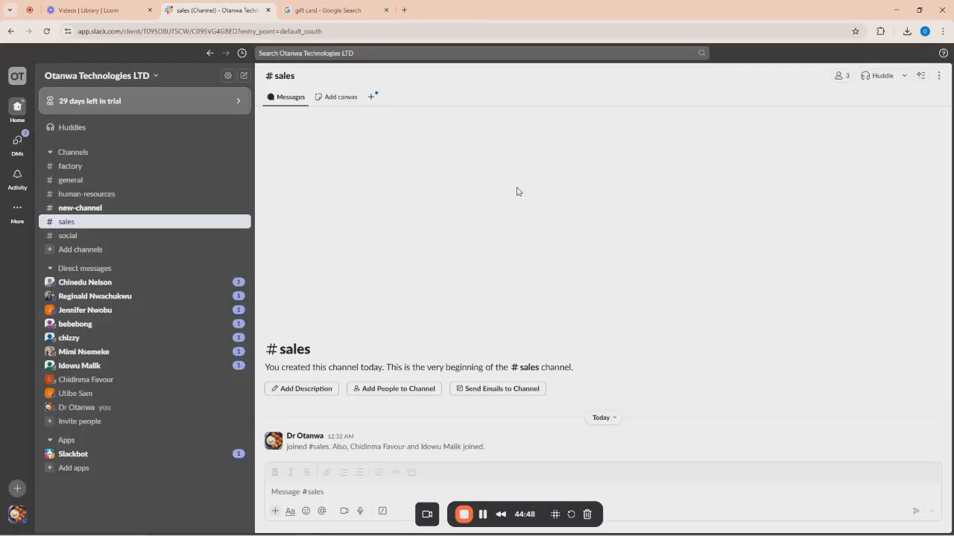
Create a blank Untitled canvas from the Add canvas tab in #sales.
click(337, 97)
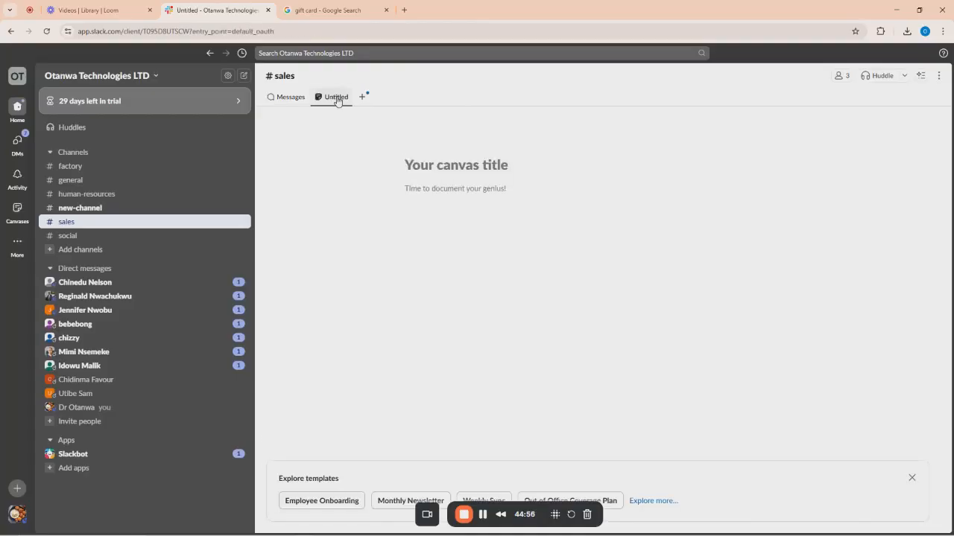
drag(512, 510, 128, 511)
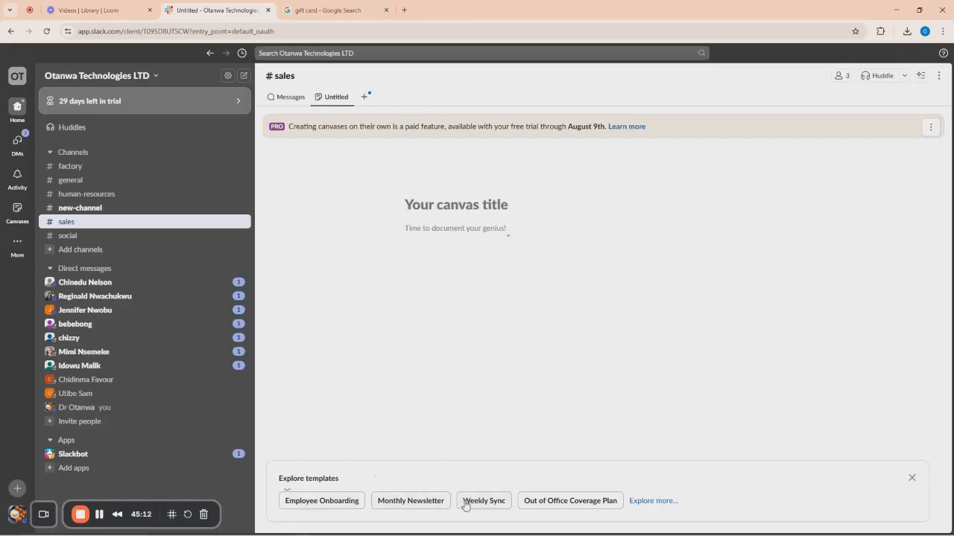
Compare the Monthly Newsletter and Employee Onboarding templates, then preview the Weekly Sync template.
click(400, 502)
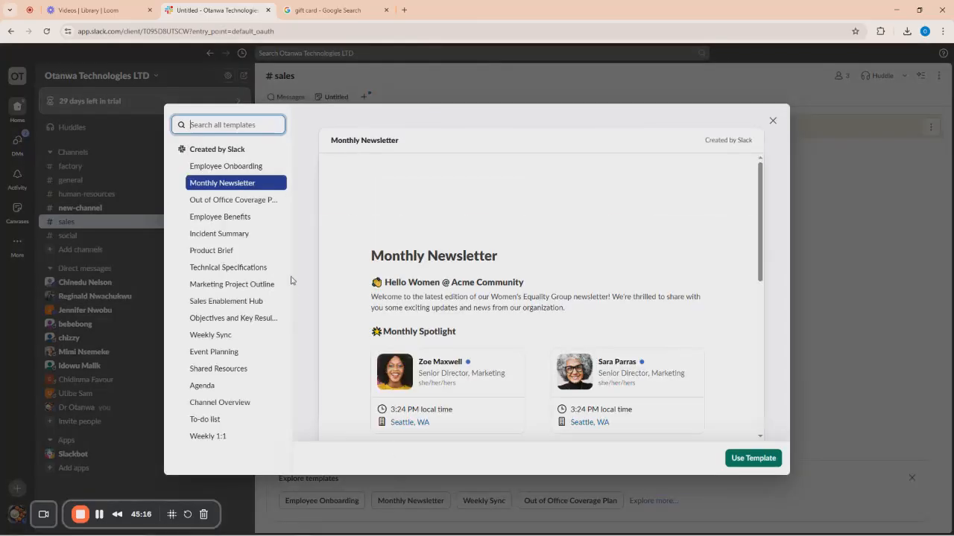
scroll(415, 296, down, 10)
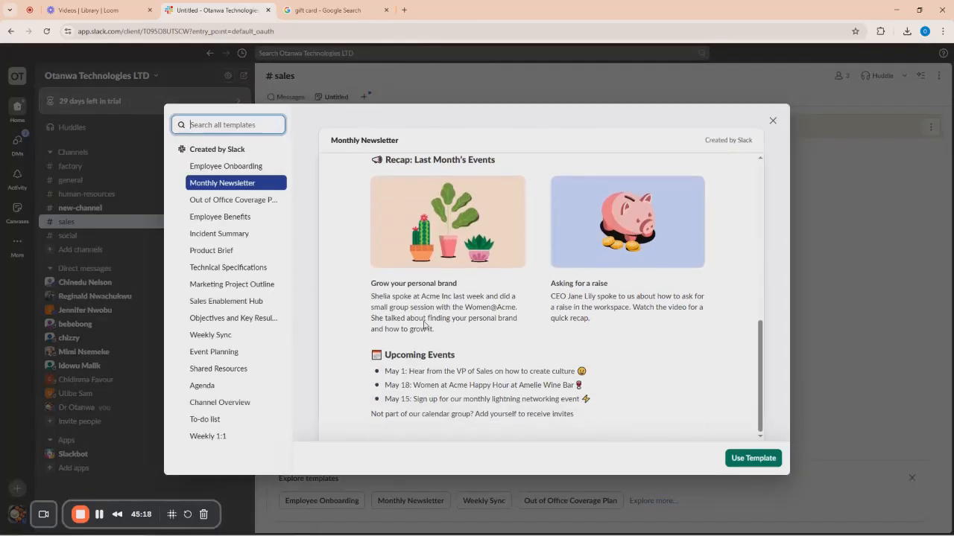
click(773, 121)
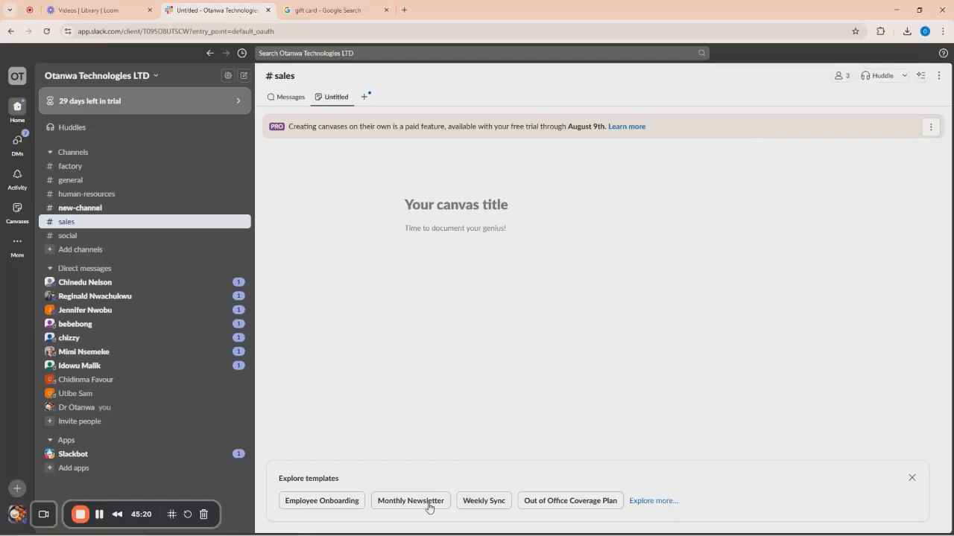
click(351, 501)
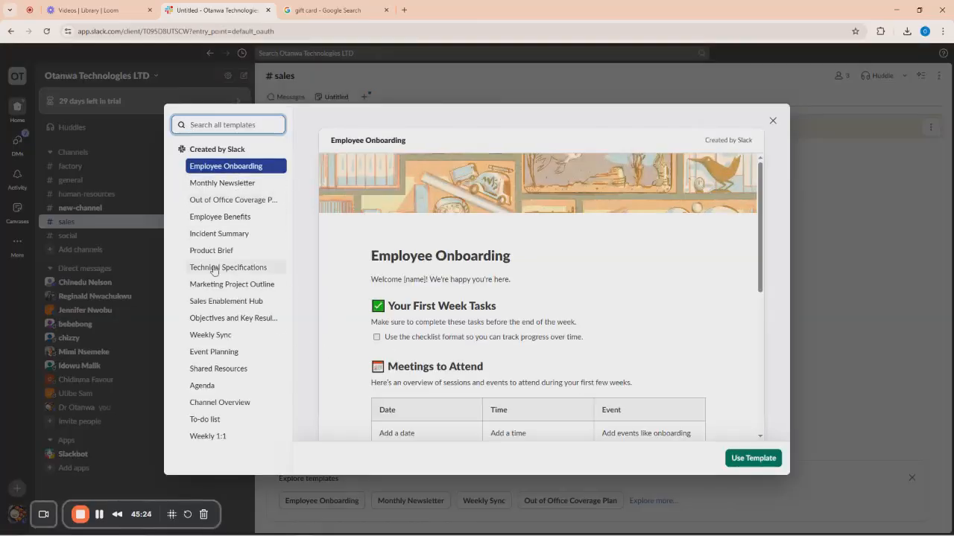
click(772, 121)
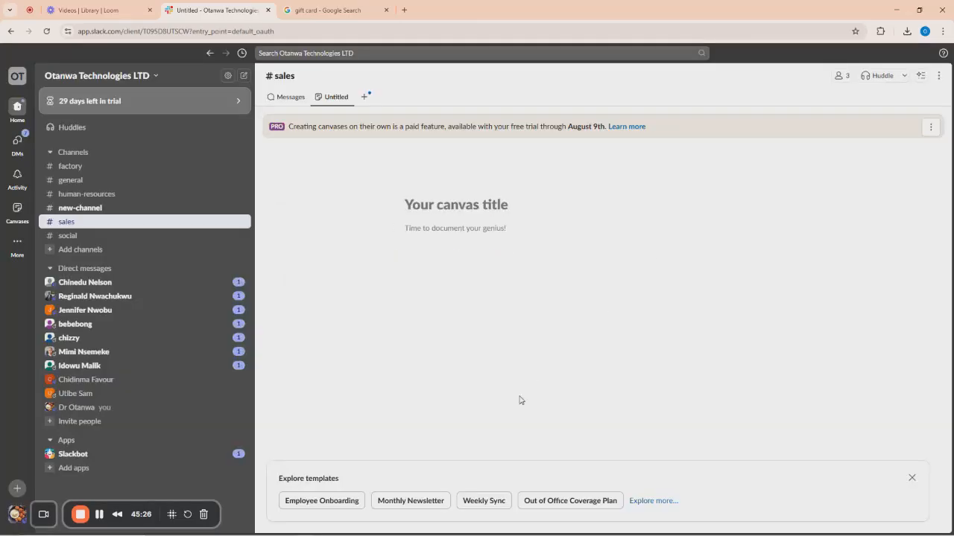
click(494, 502)
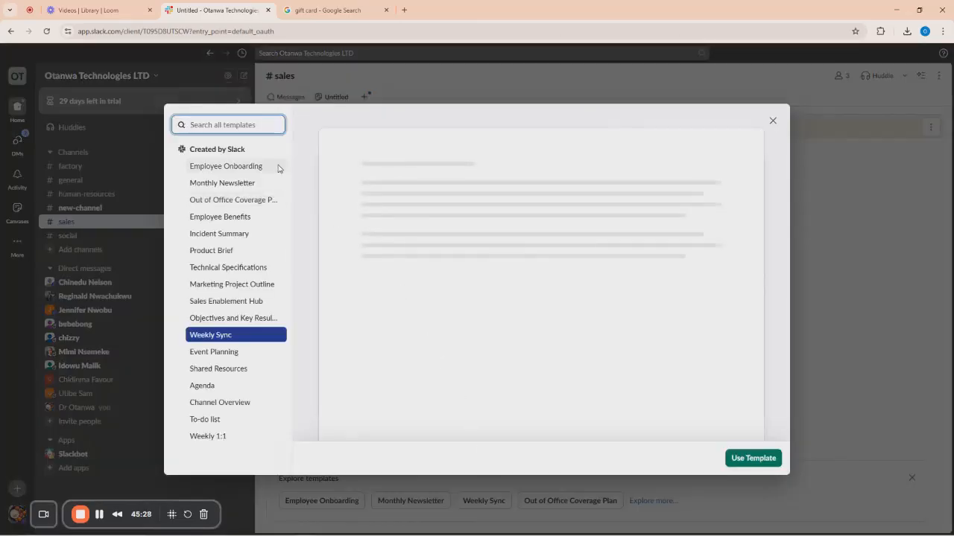
scroll(522, 339, down, 5)
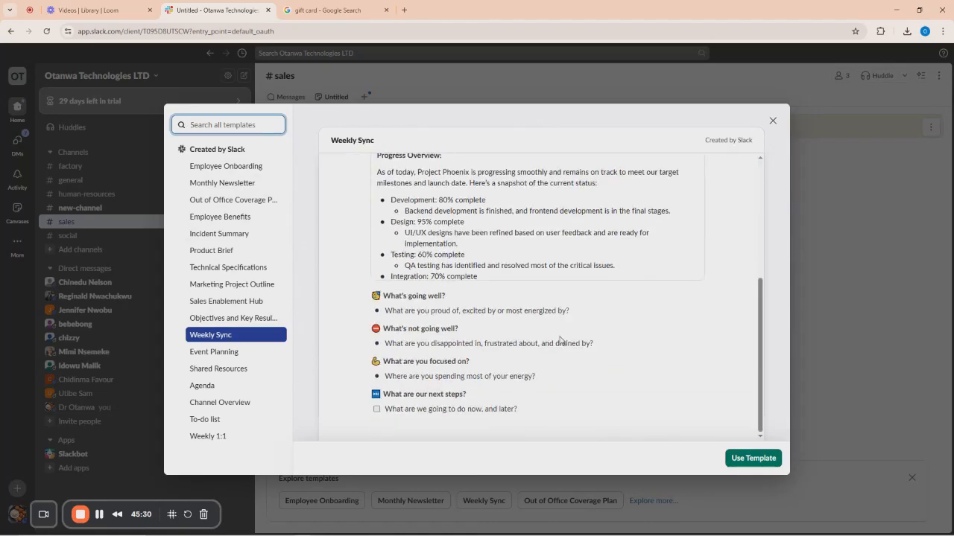
Apply the Weekly Sync template to the #sales canvas and show the channel's Messages again.
click(734, 460)
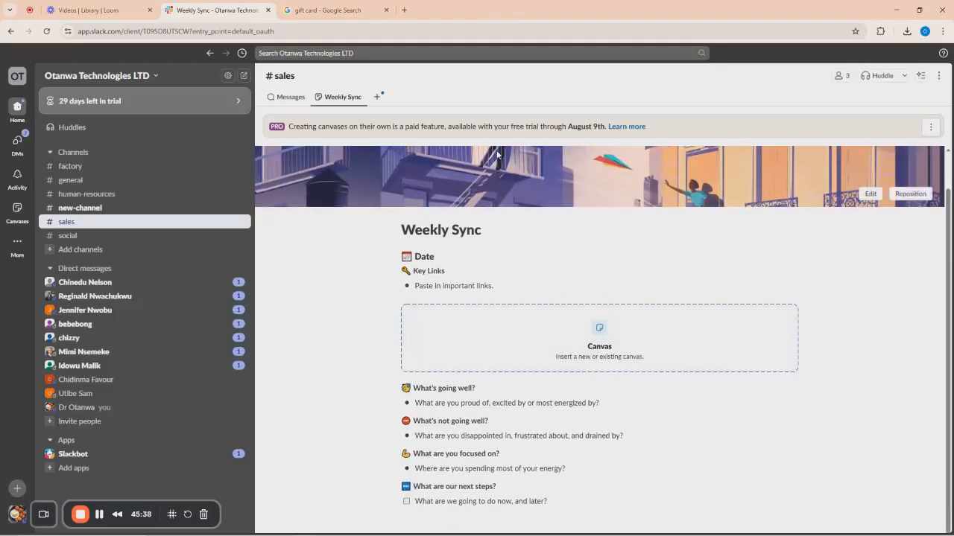
click(904, 76)
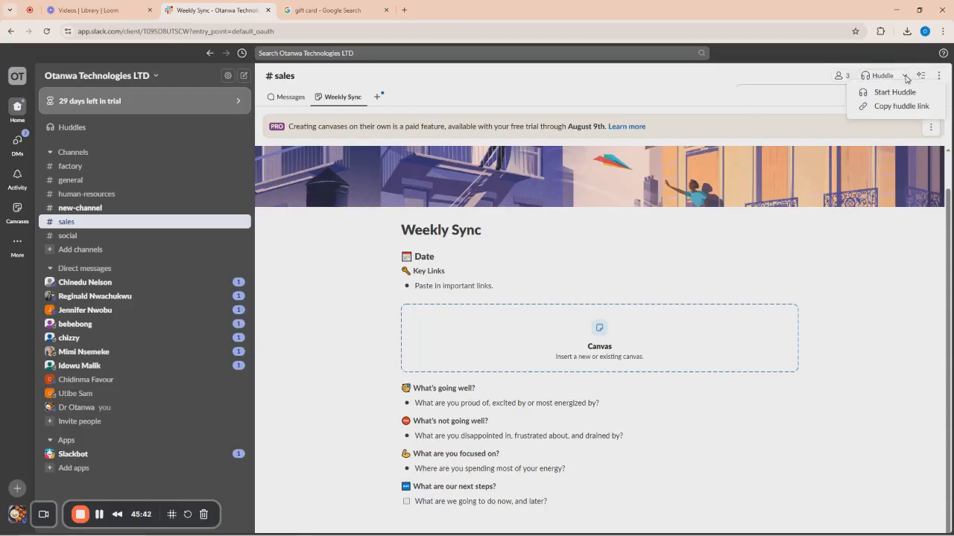
click(564, 86)
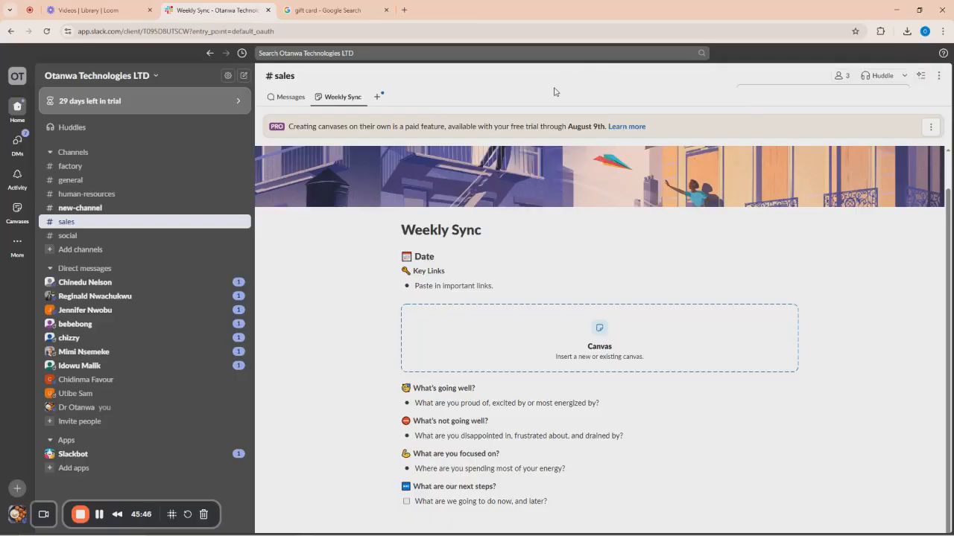
click(290, 97)
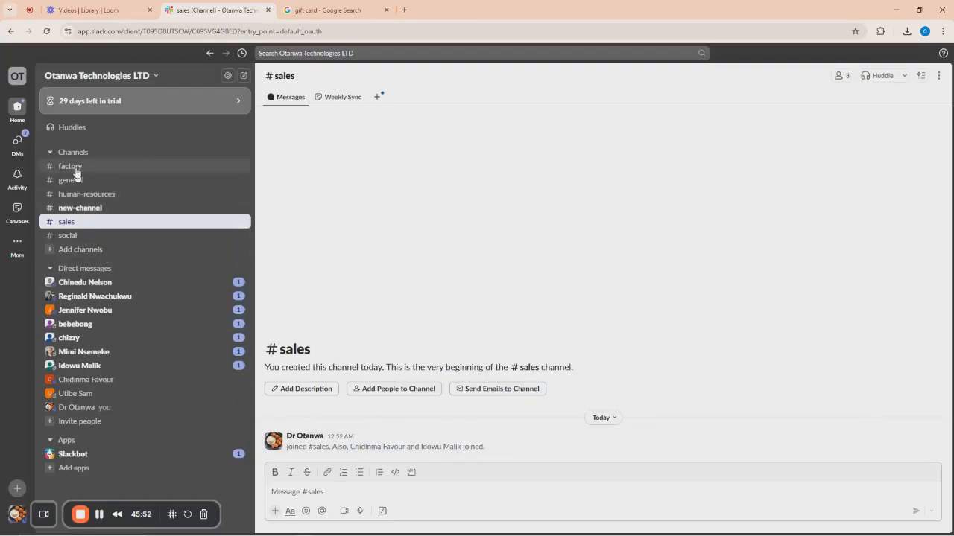
Start a huddle in #human-resources, close the browser microphone prompt, and go back to #sales.
click(84, 196)
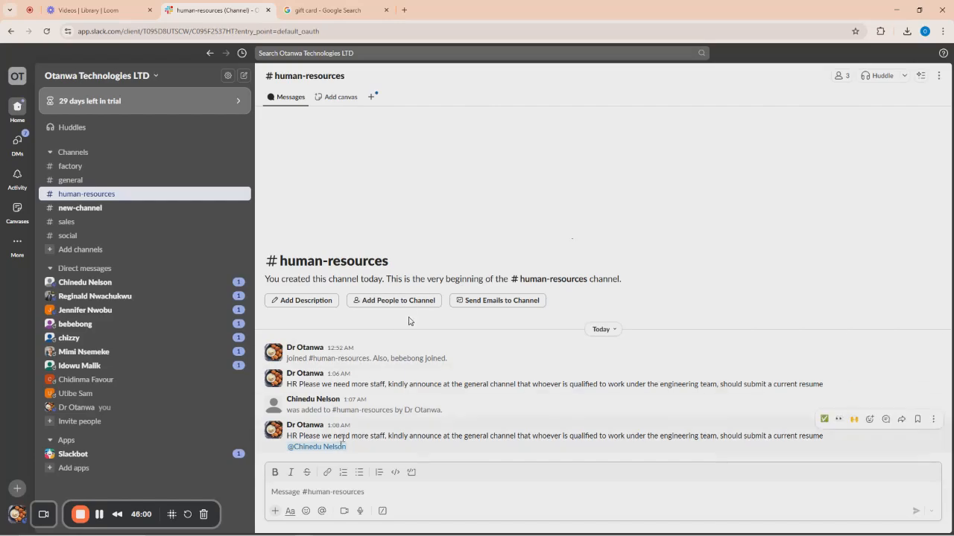
click(882, 77)
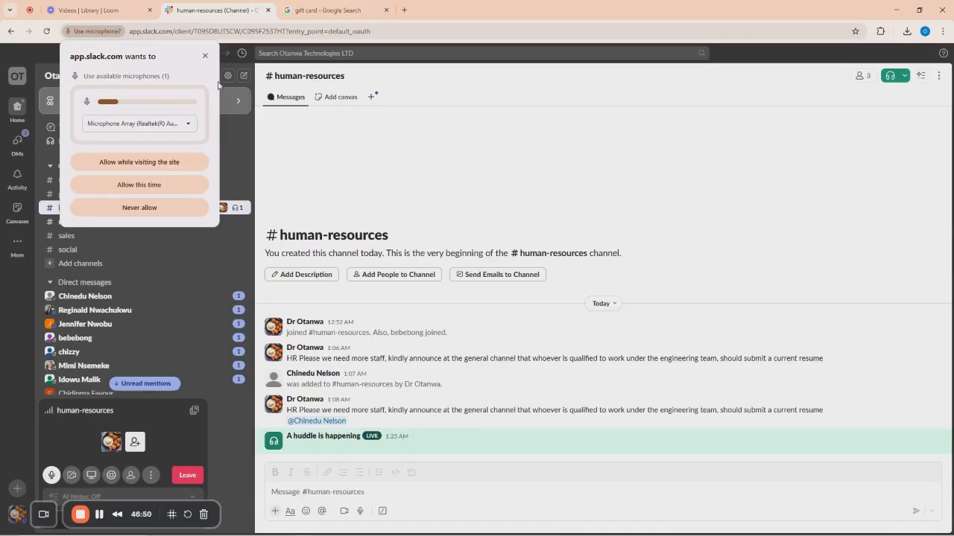
click(206, 55)
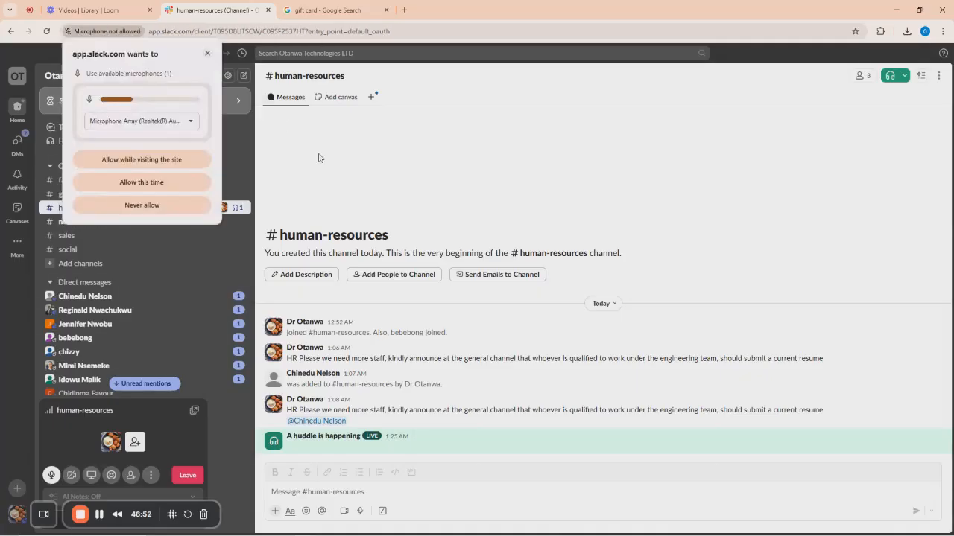
click(208, 54)
click(209, 56)
click(208, 56)
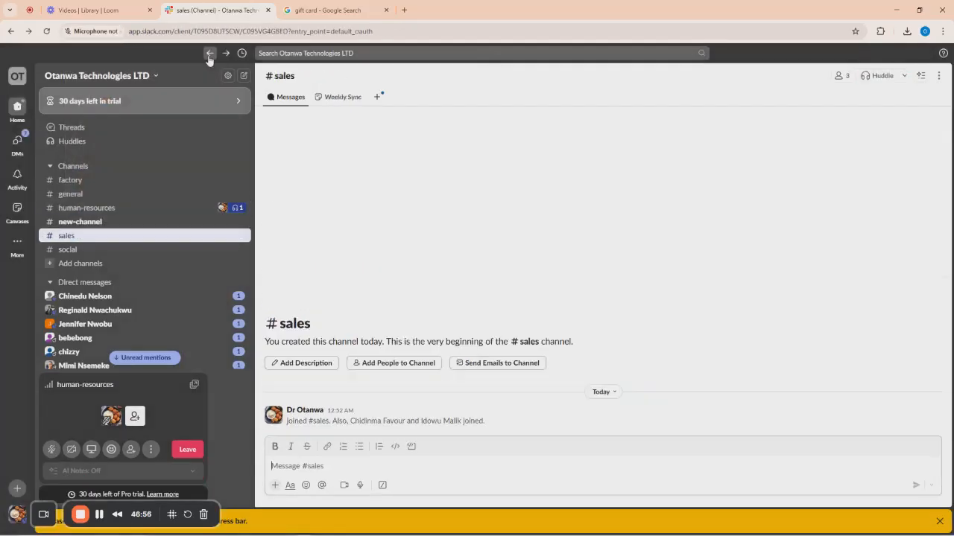
Dismiss the notification banner, leave the test huddle, and check the Huddle dropdown.
click(941, 522)
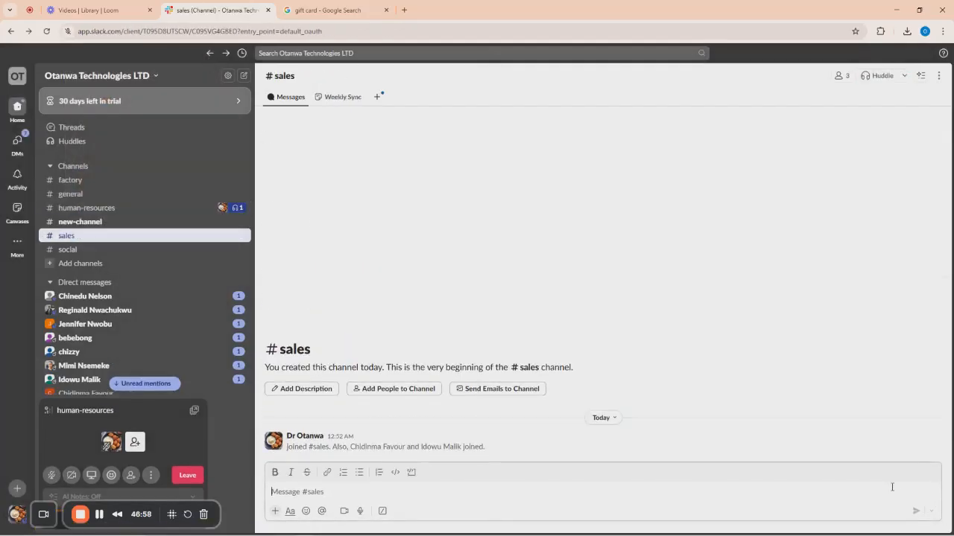
click(188, 477)
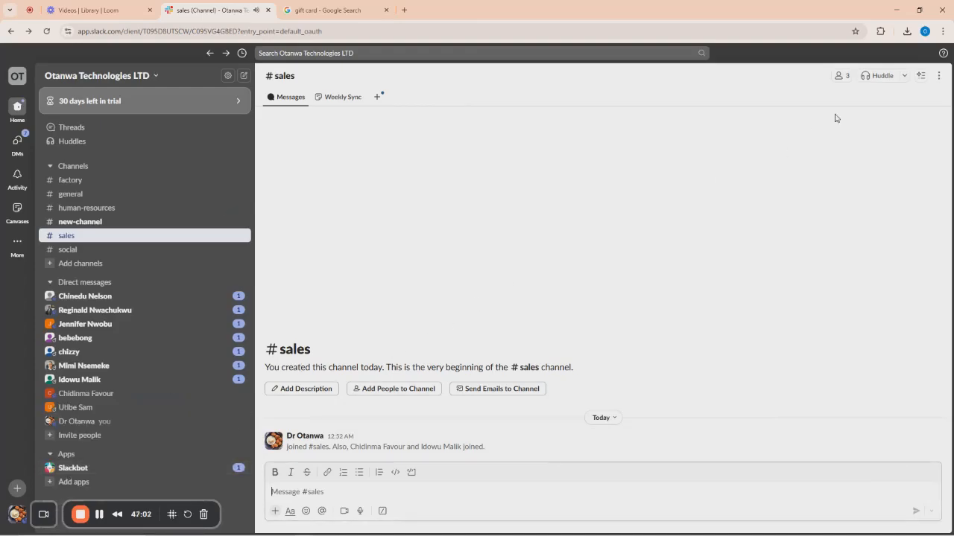
click(906, 76)
click(892, 138)
click(904, 75)
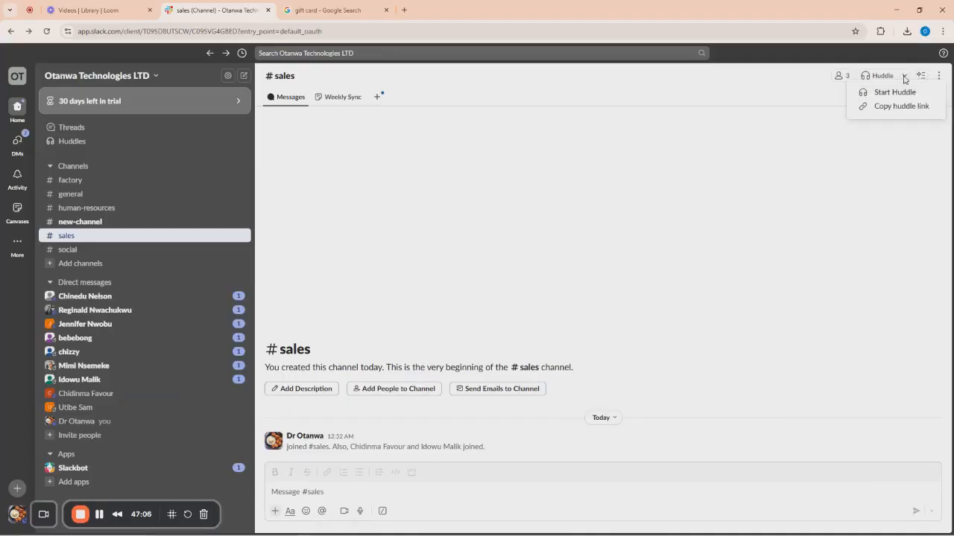
click(585, 153)
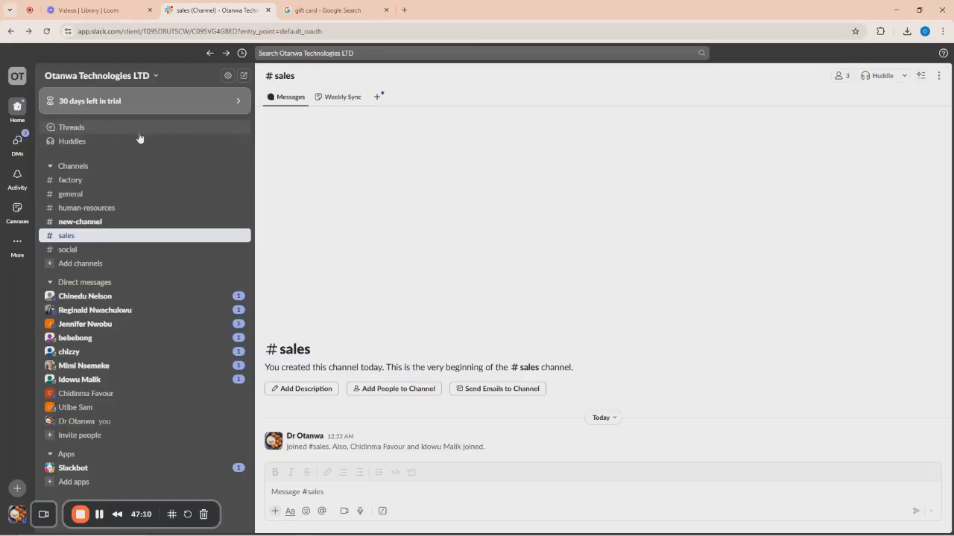
Browse the workspace menu, sidebar filter options and channel More actions, closing each.
click(70, 77)
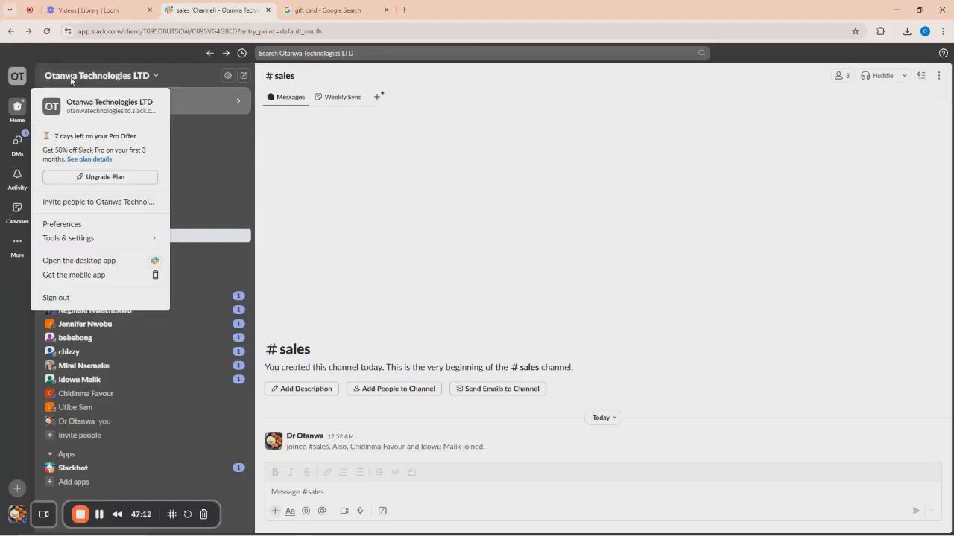
click(245, 151)
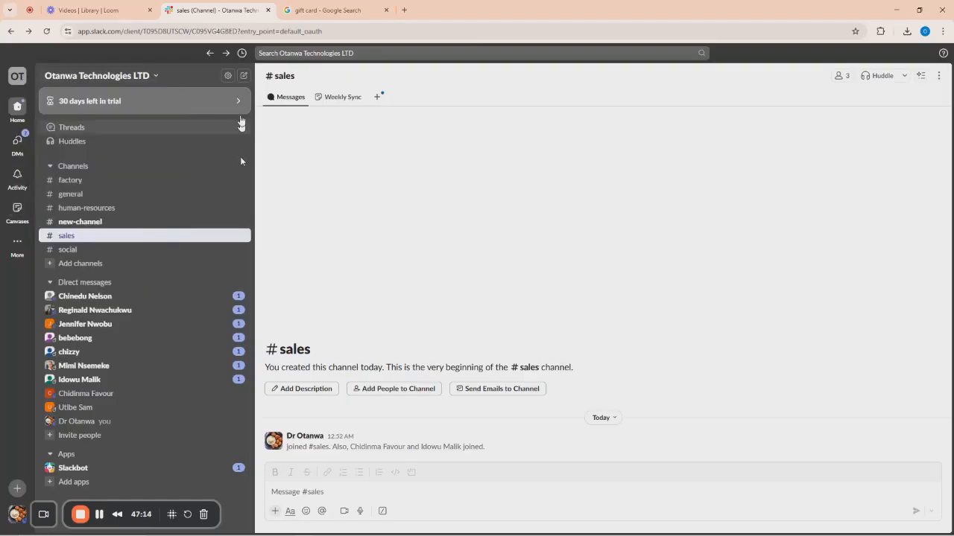
click(227, 77)
click(229, 181)
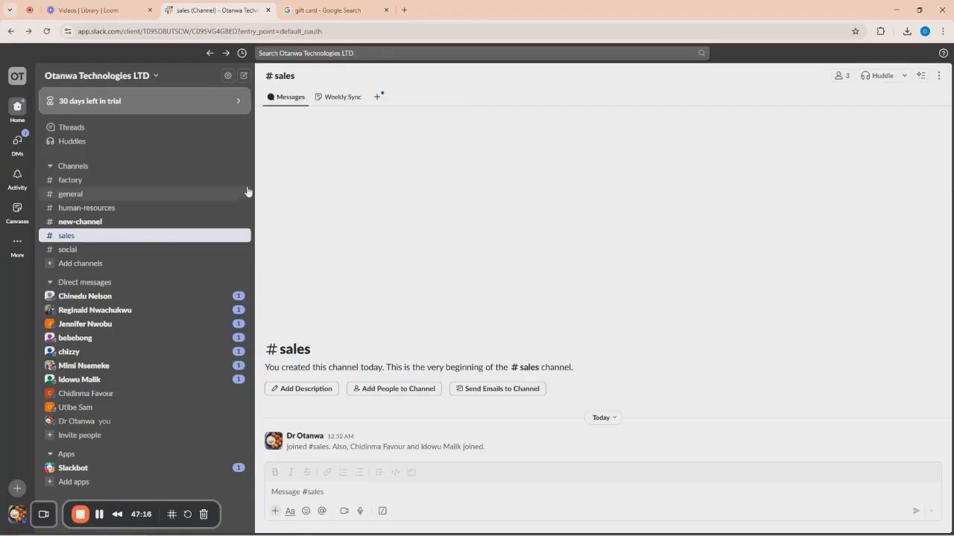
click(938, 75)
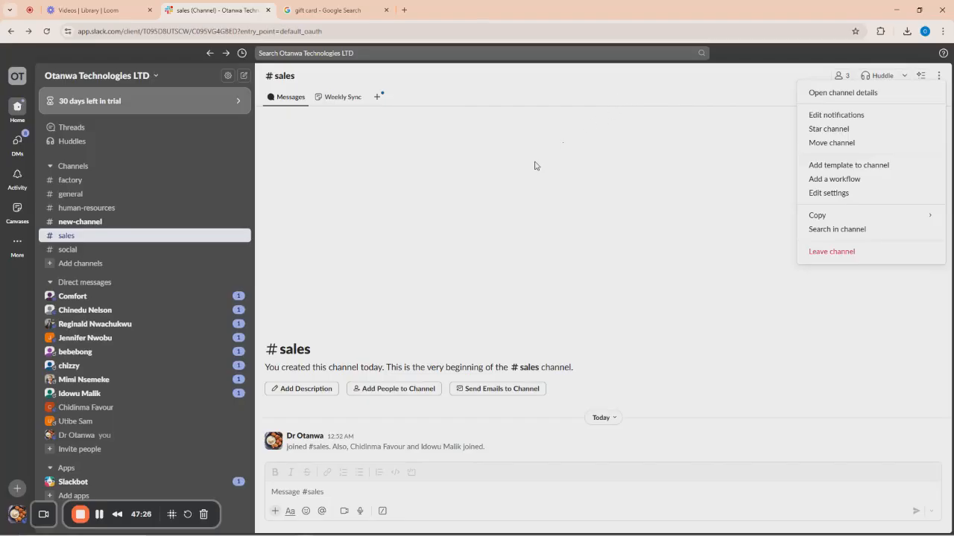
click(438, 170)
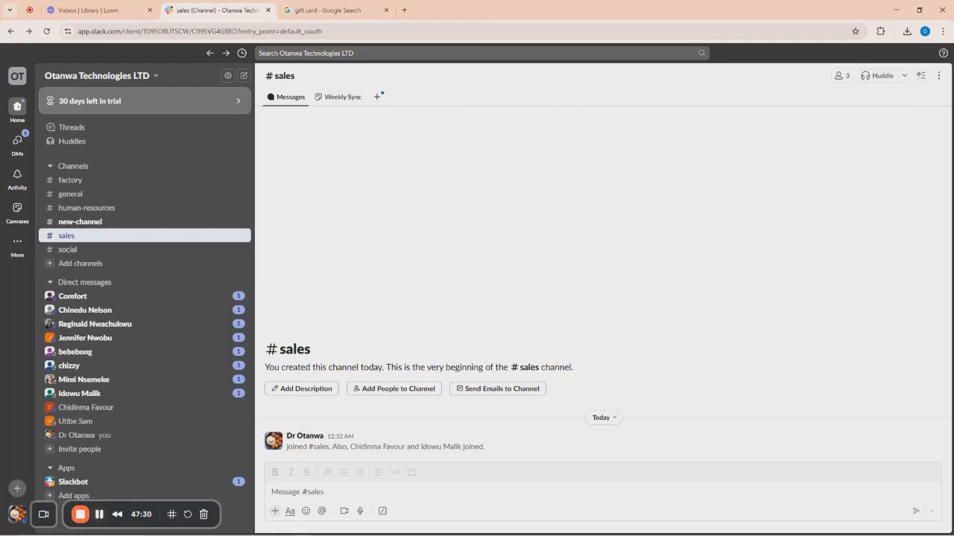
mouse_move(291, 520)
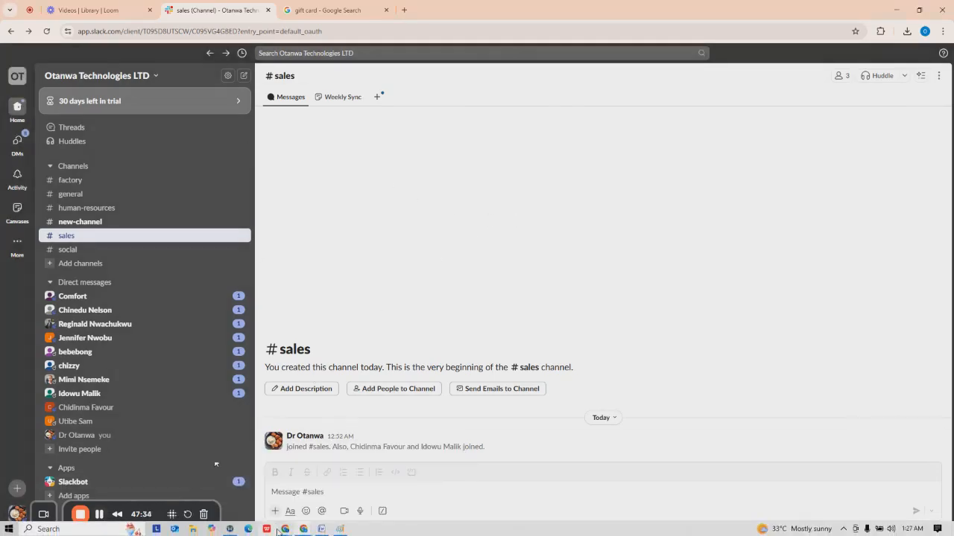
Switch to the Google Meet window from the Chrome taskbar icon.
click(139, 469)
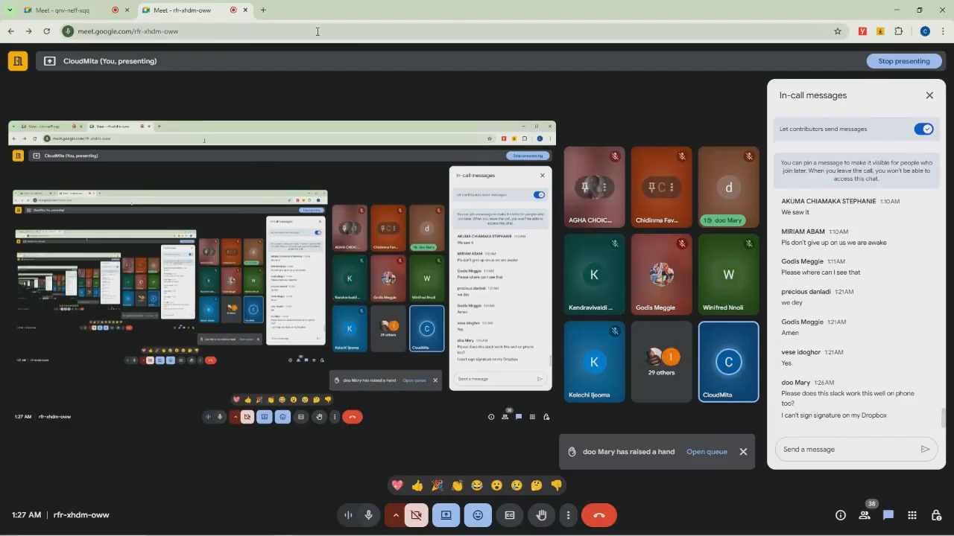
Search Google for 'slack app' in a new tab.
click(261, 13)
click(270, 35)
text(s)
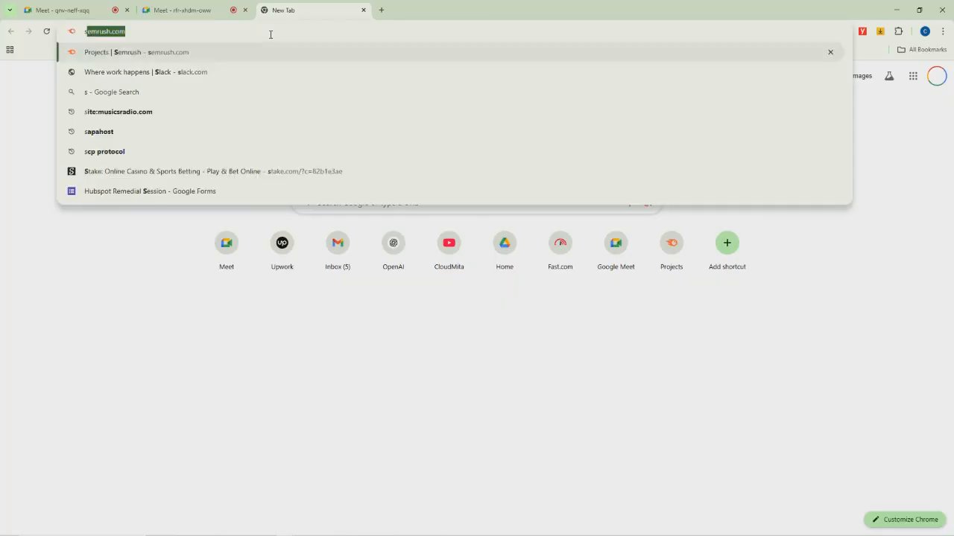
text(lack app)
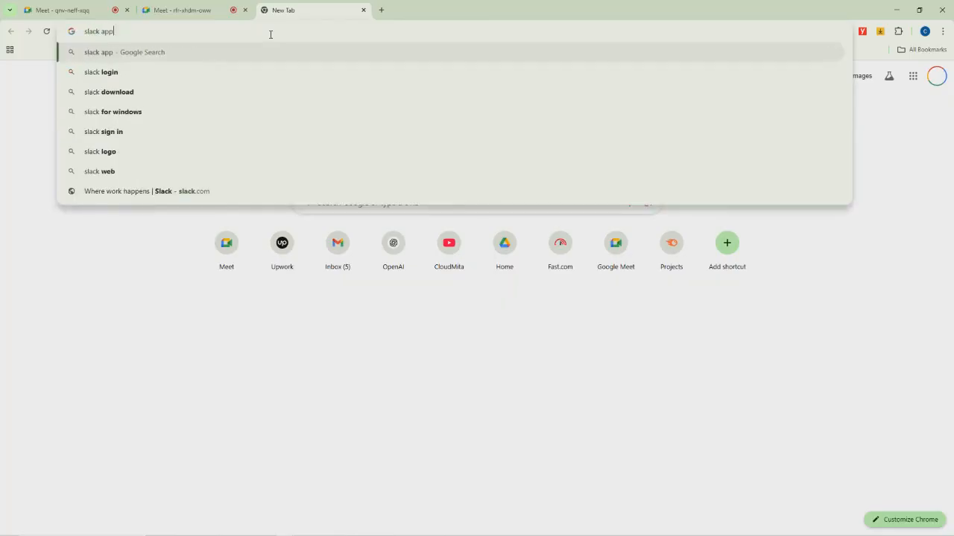
key(Return)
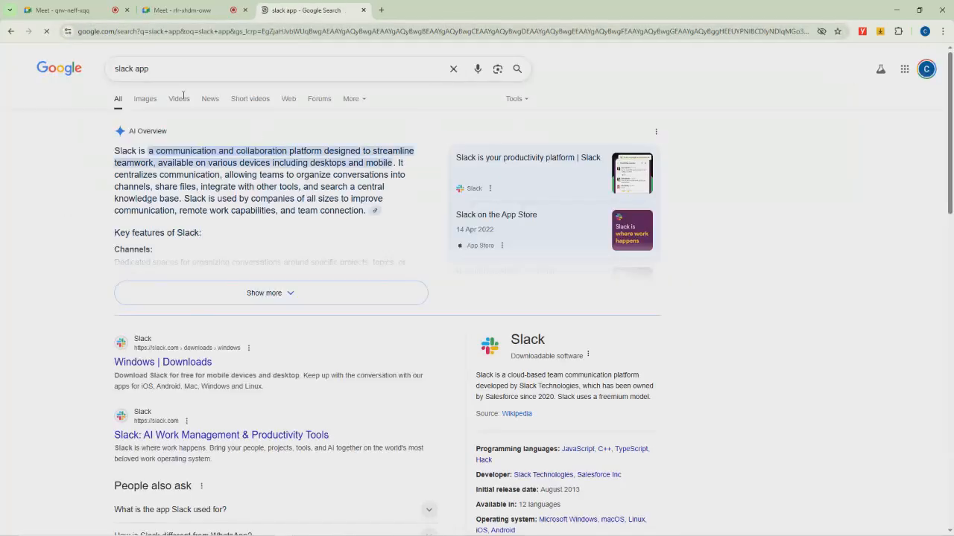
Search 'slack android' and open Slack's Android Downloads page.
drag(170, 72, 114, 74)
text(slack)
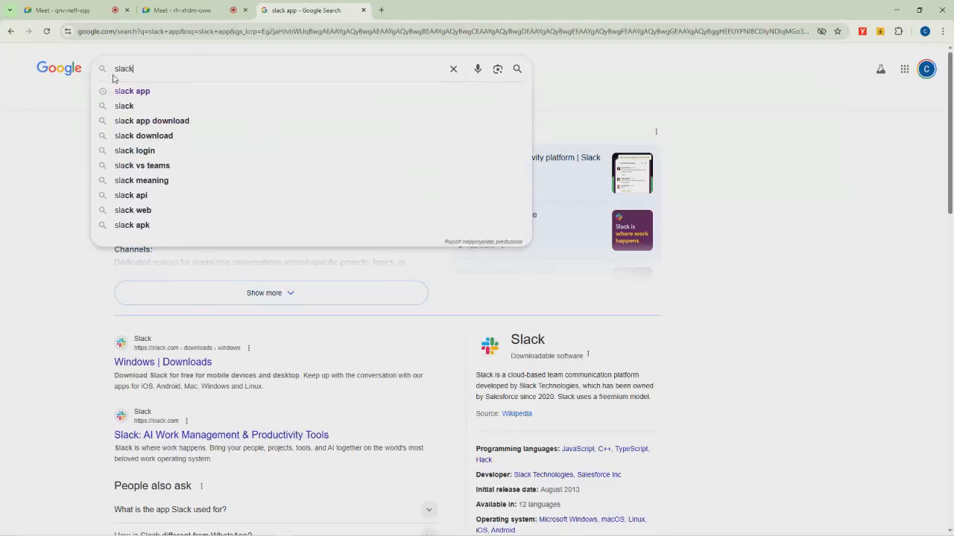
text( android)
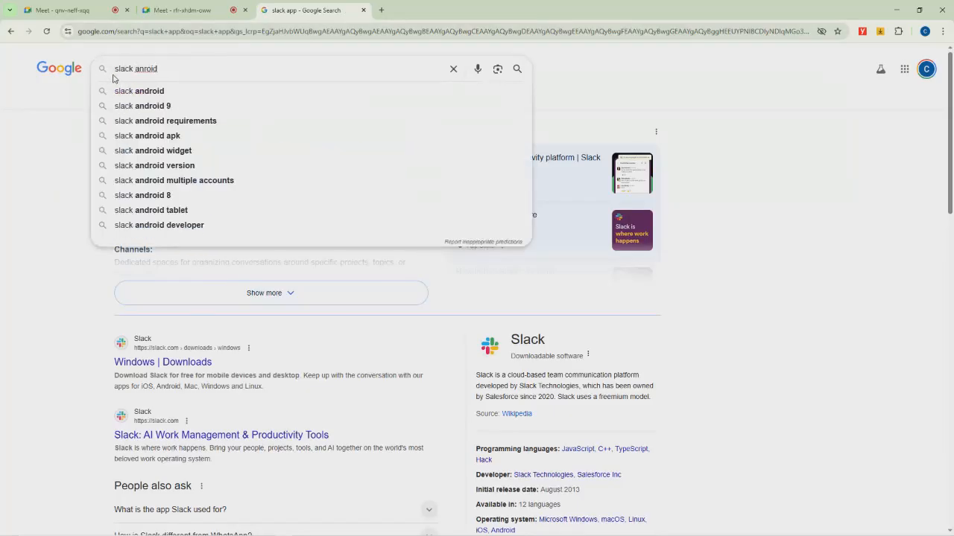
key(BackSpace)
key(BackSpace)
key(BackSpace)
key(BackSpace)
text(droid)
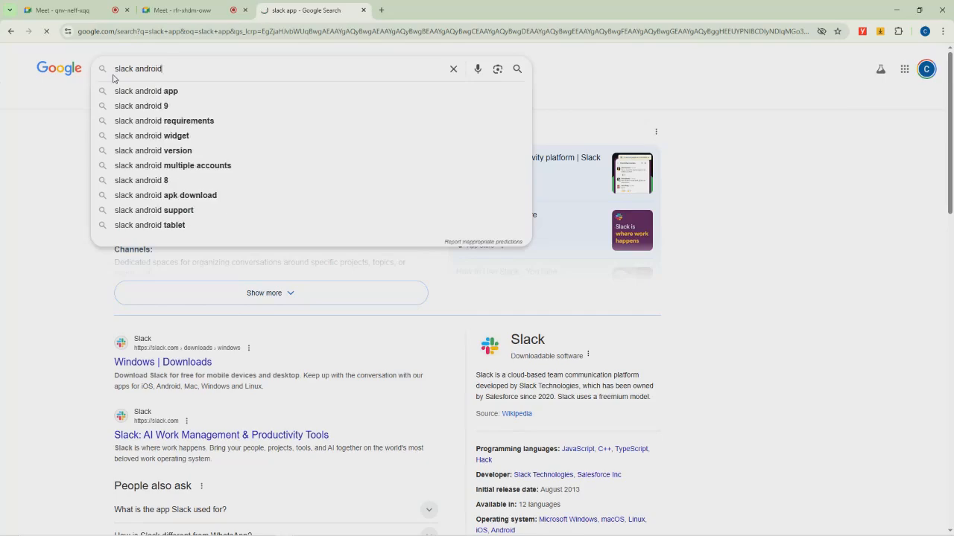
key(Return)
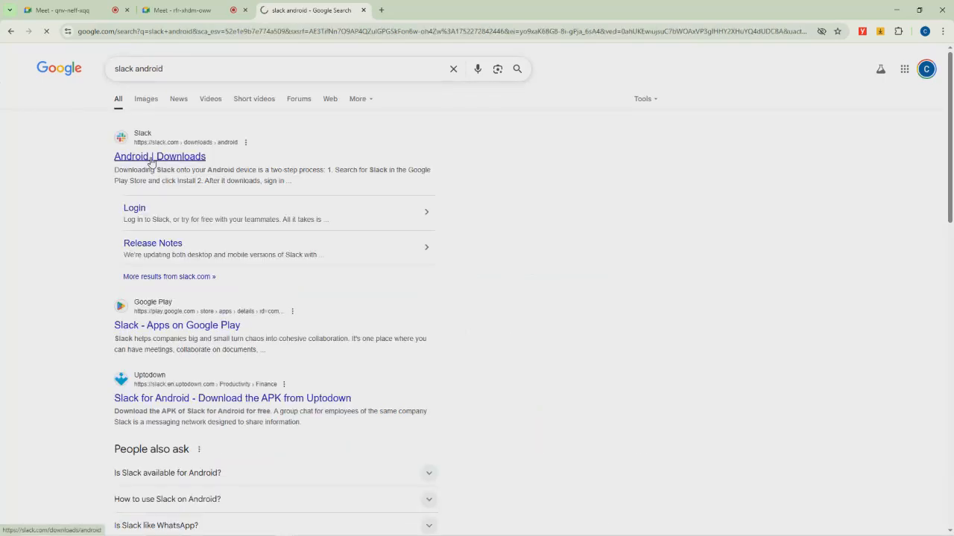
click(151, 161)
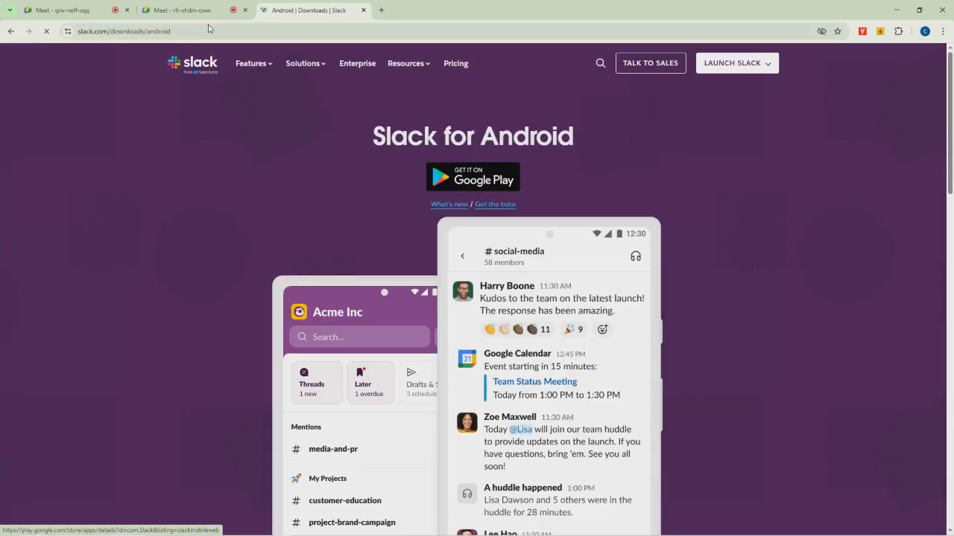
Search 'slack ios' for the iOS downloads, then return to the Meet call tab.
click(181, 36)
text(slack ios)
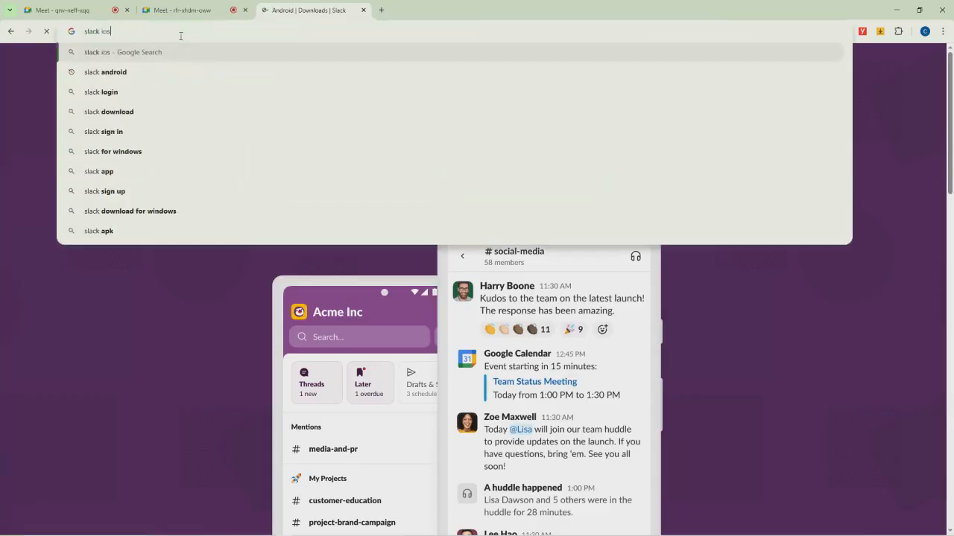
key(Return)
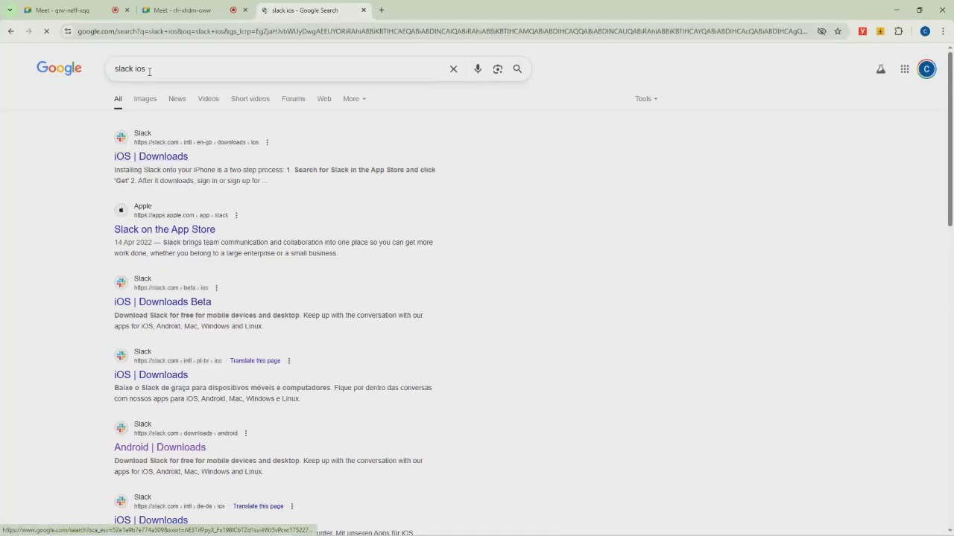
click(183, 10)
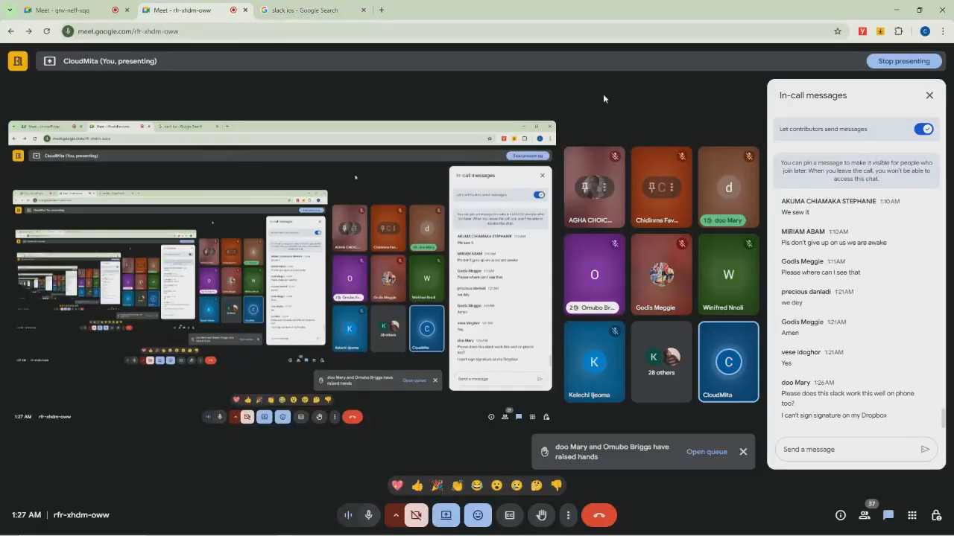
Close the In-call messages panel in the Meet call.
click(929, 94)
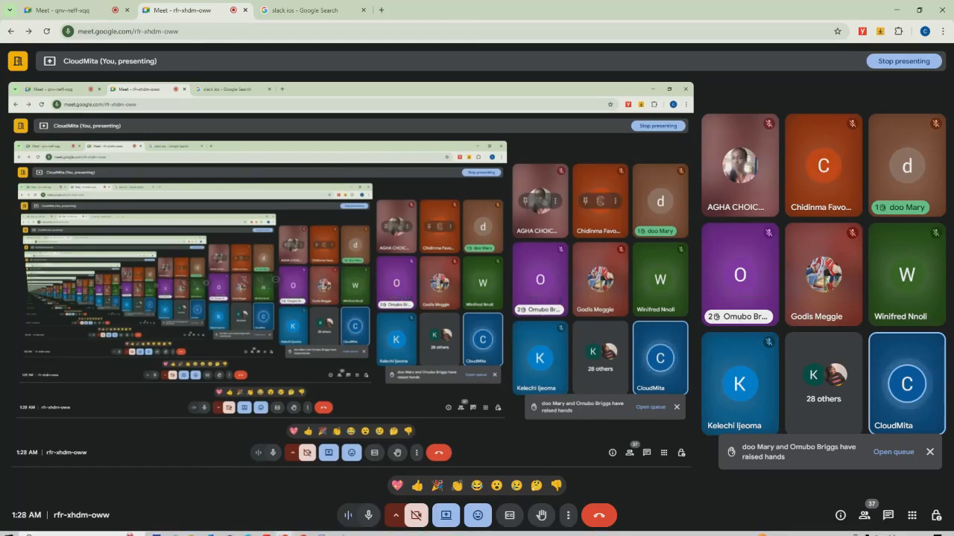
mouse_move(303, 529)
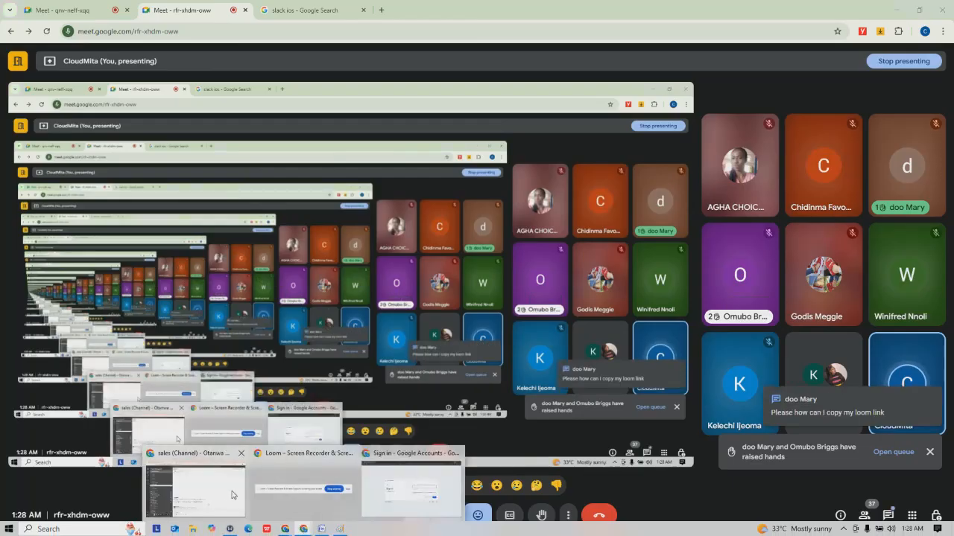